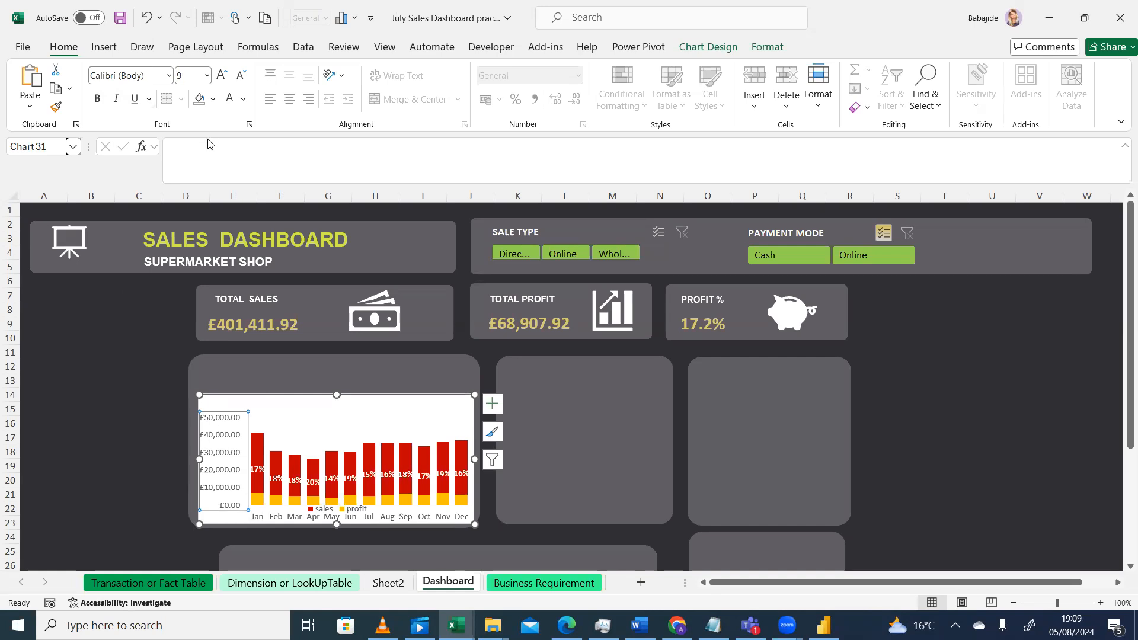
click(215, 101)
click(245, 101)
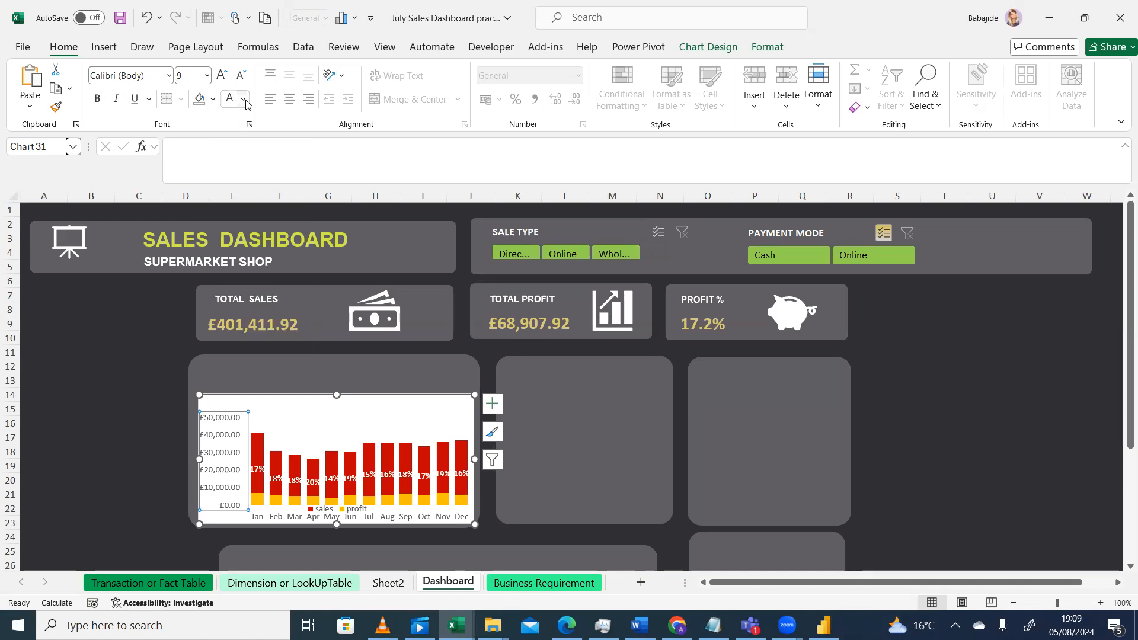
click(244, 100)
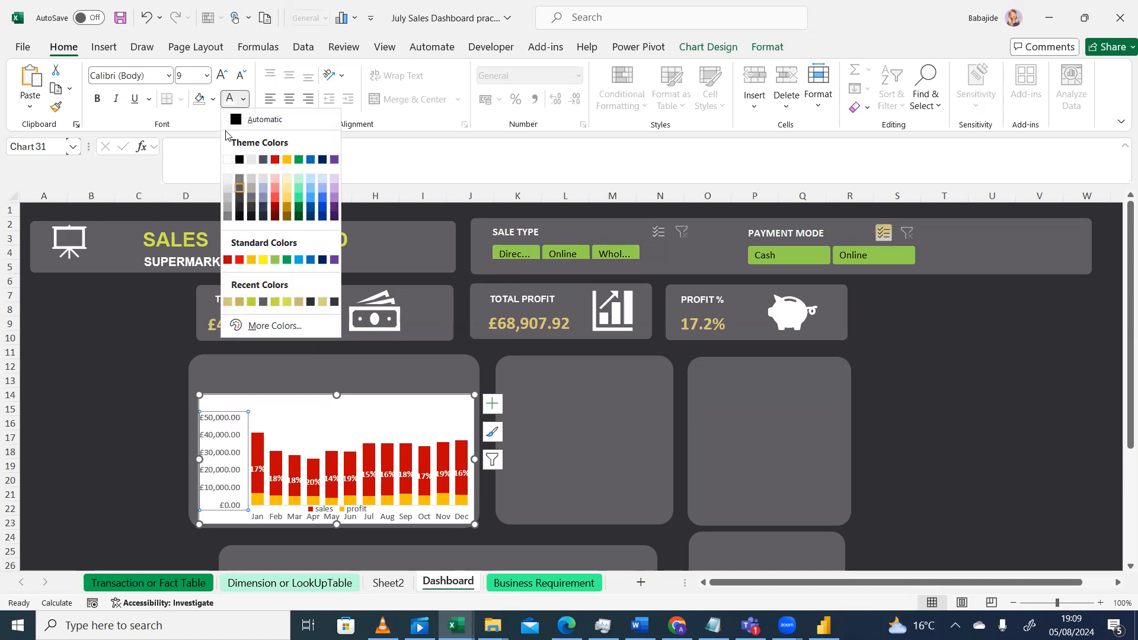
key(Escape)
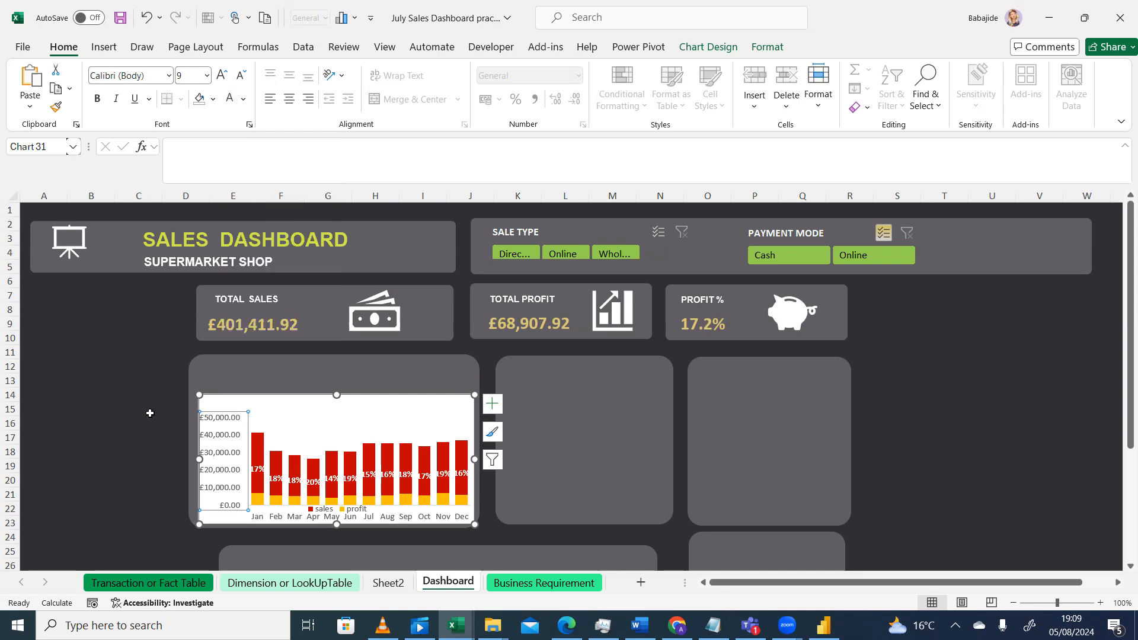
click(150, 415)
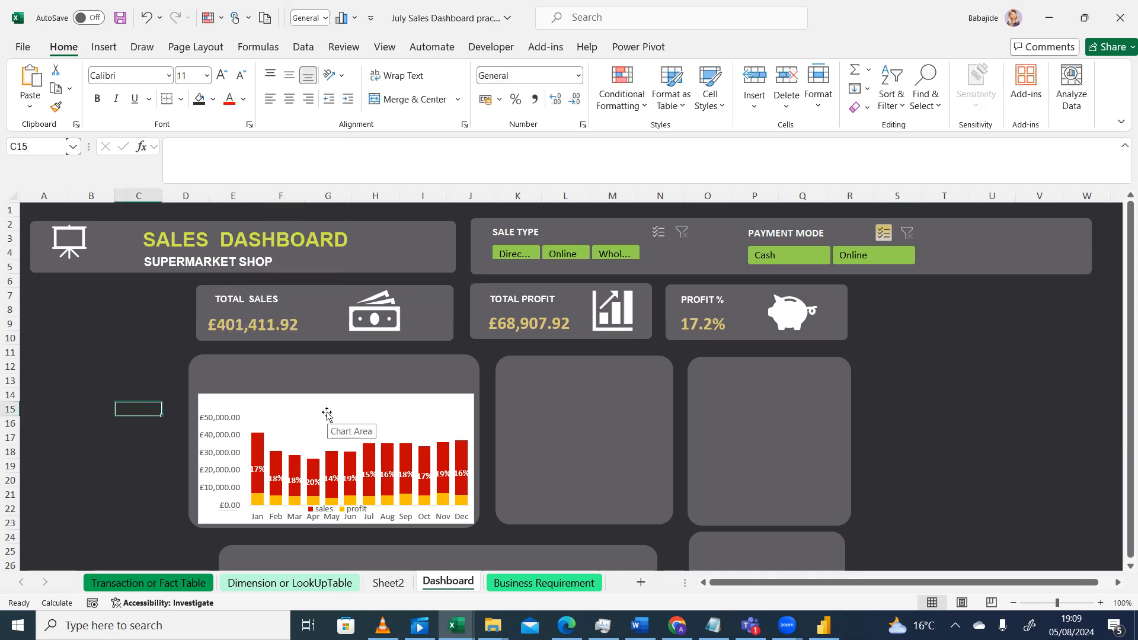
Step: Set the font color of the sales chart's vertical and horizontal axis labels to white
click(238, 435)
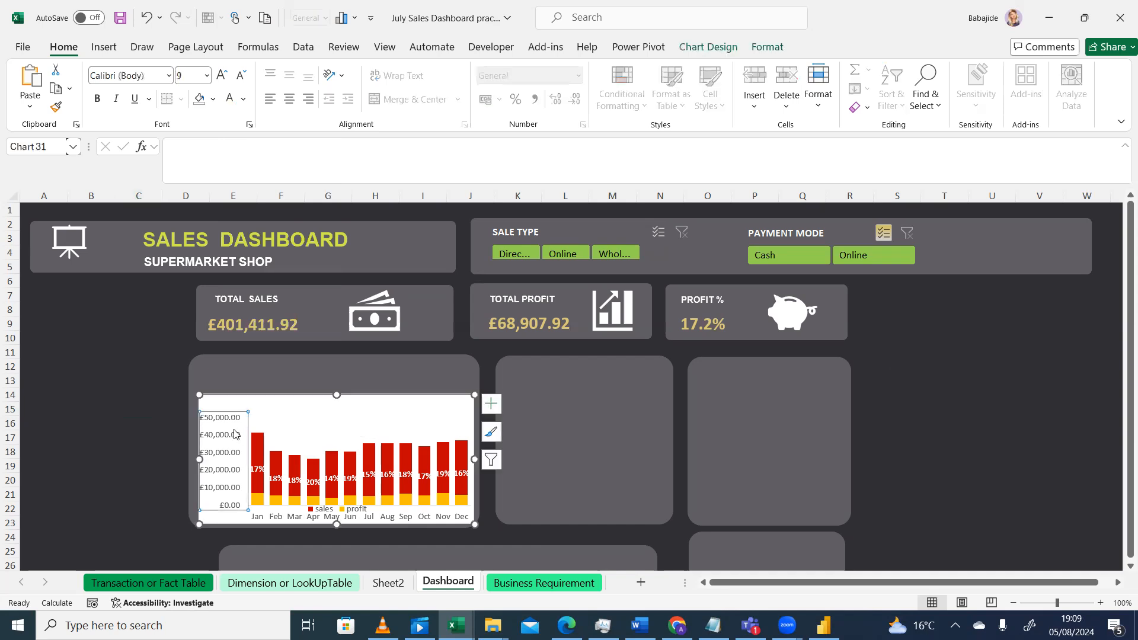
click(244, 99)
click(228, 159)
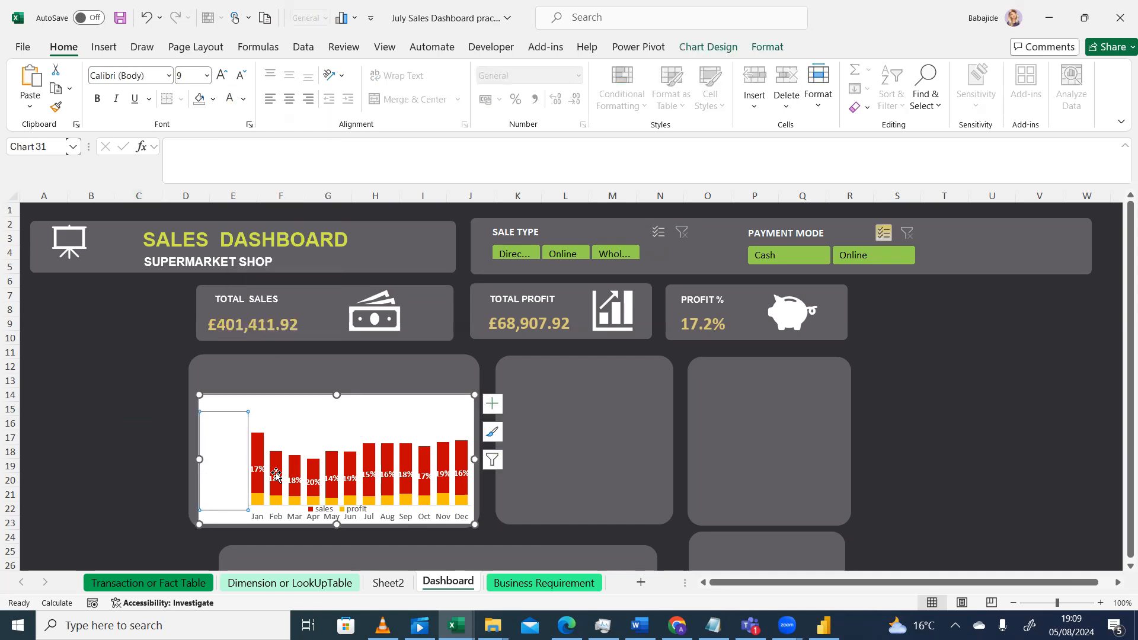
click(281, 520)
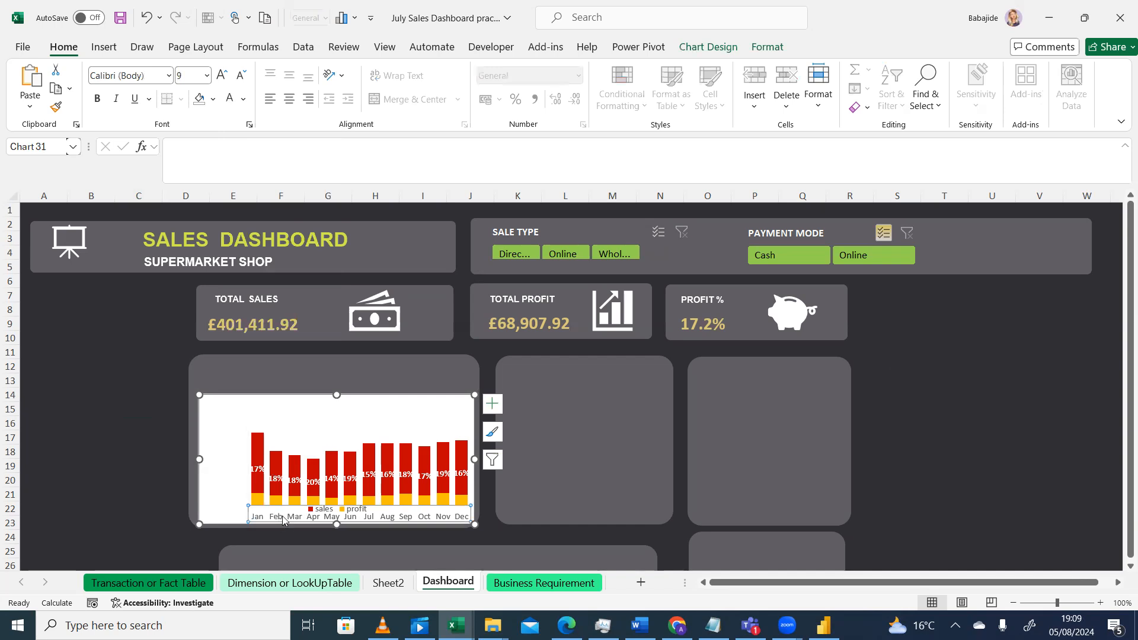
click(243, 98)
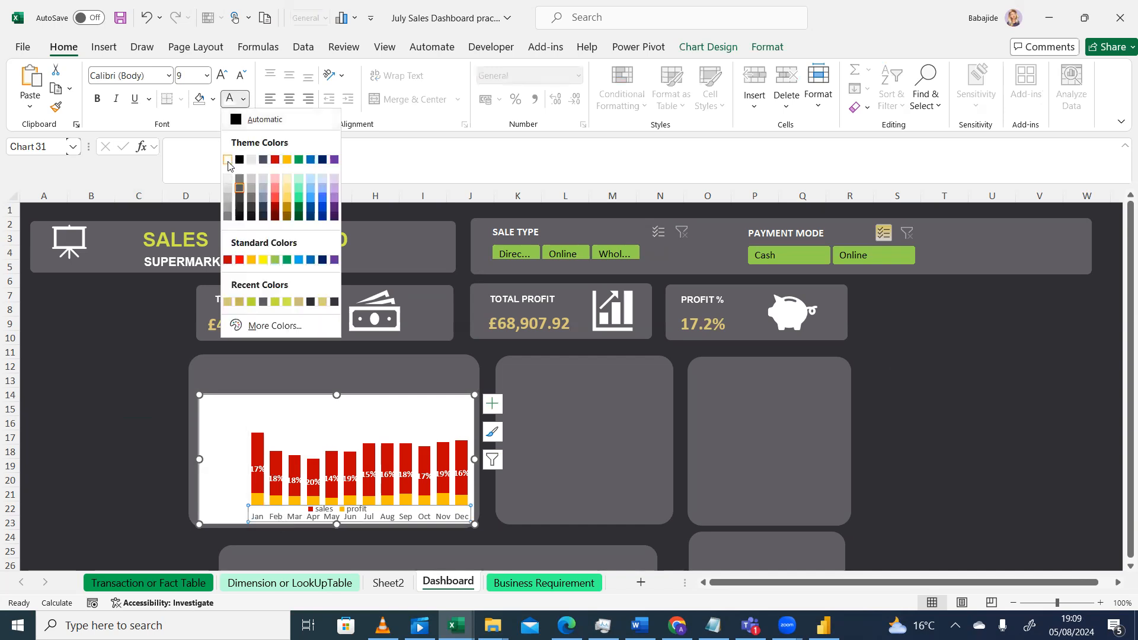
click(227, 160)
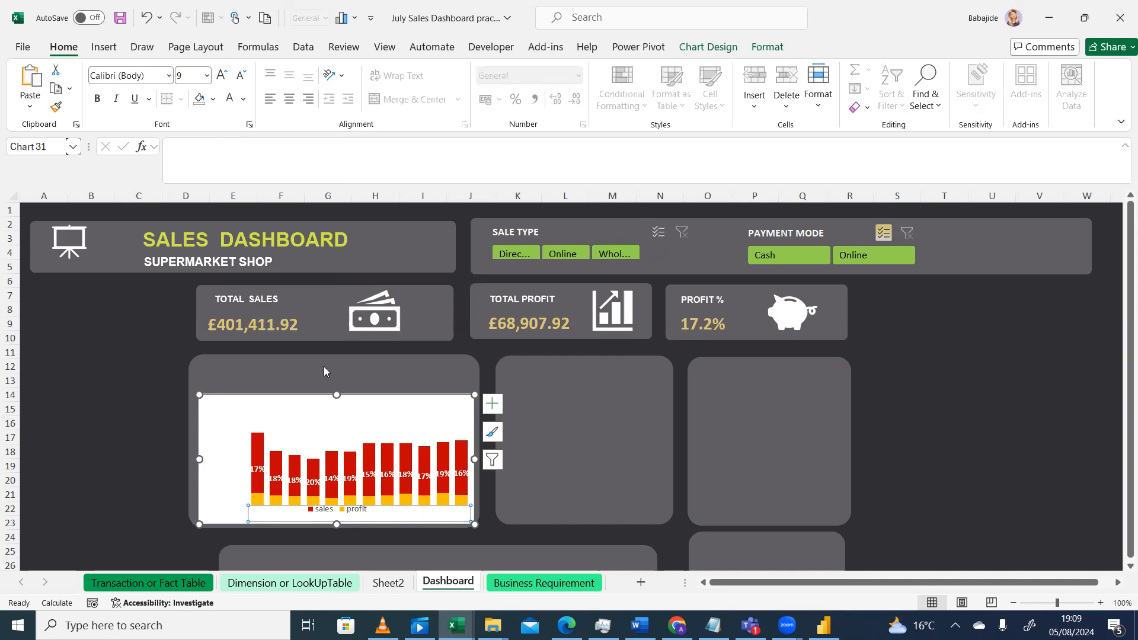
click(256, 382)
drag(735, 587, 735, 586)
click(355, 417)
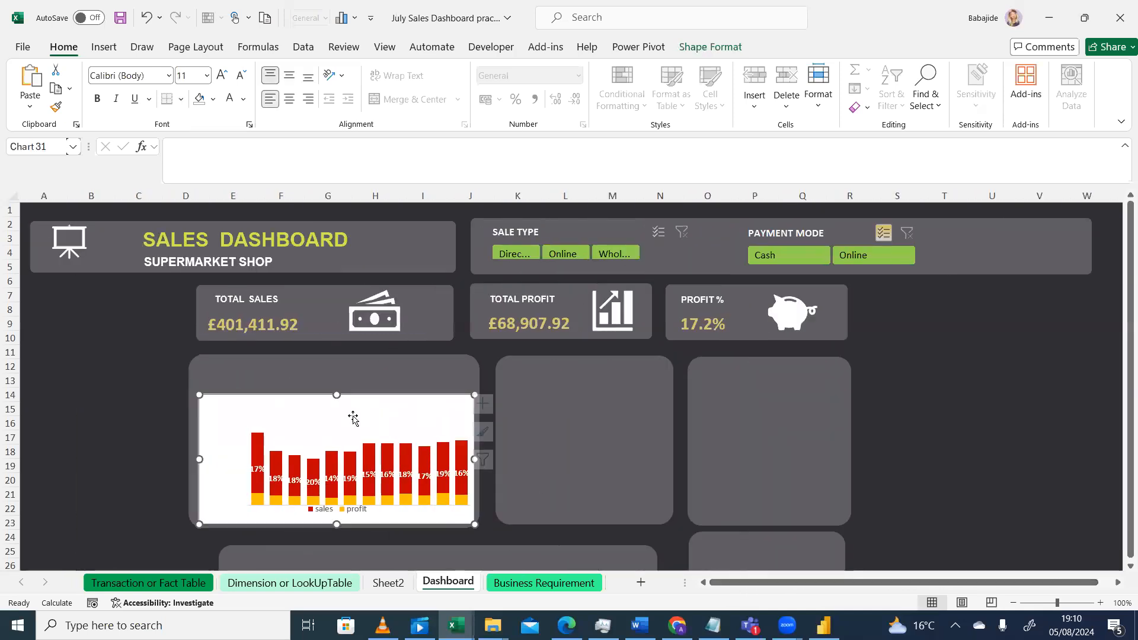
click(253, 374)
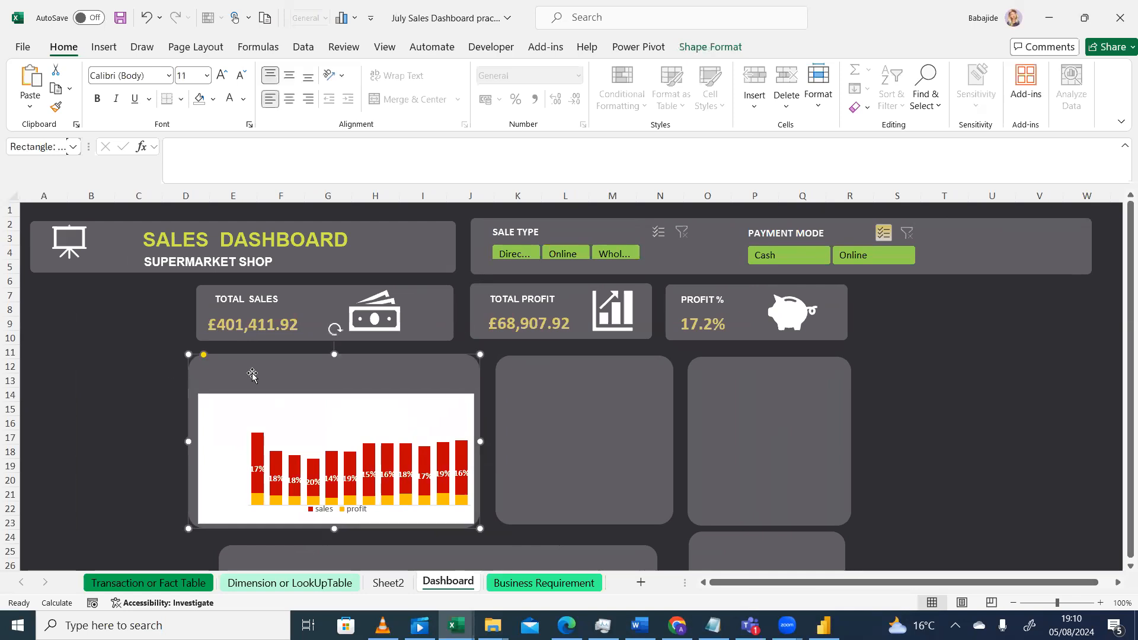
click(312, 422)
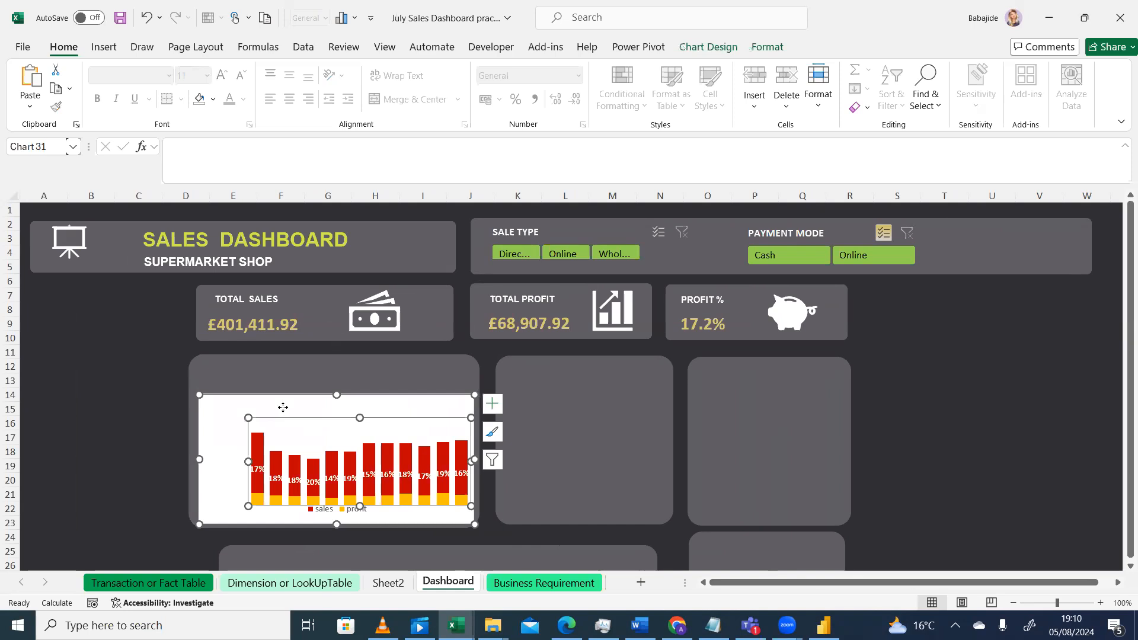
click(287, 412)
click(304, 436)
Step: Remove the shape fill and the outline from the monthly sales and profit chart's area
click(217, 406)
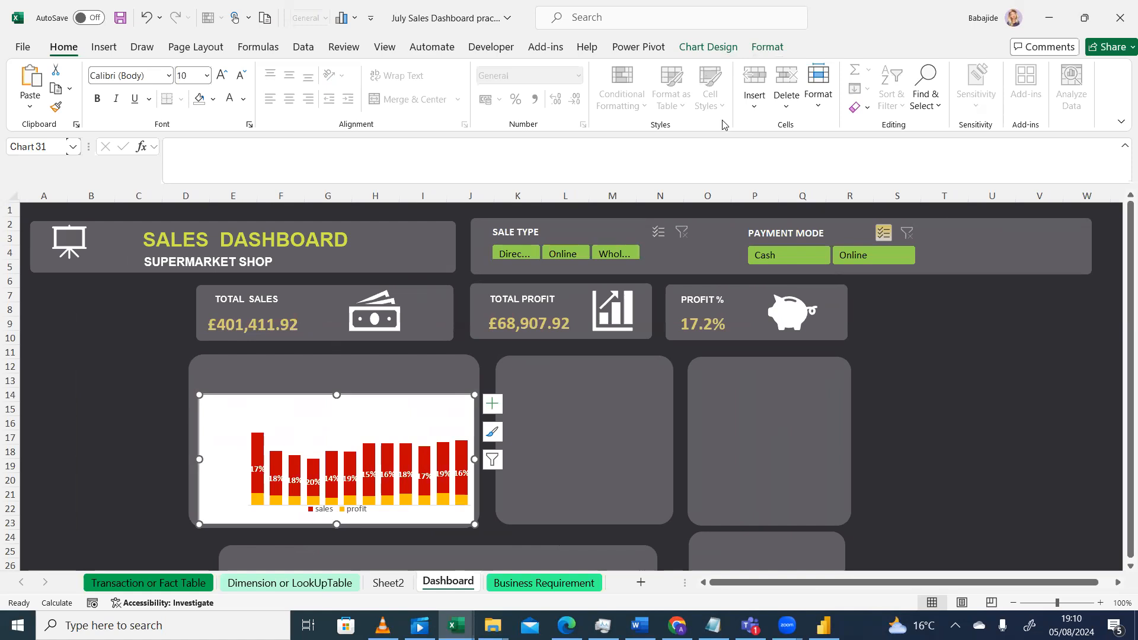
click(767, 48)
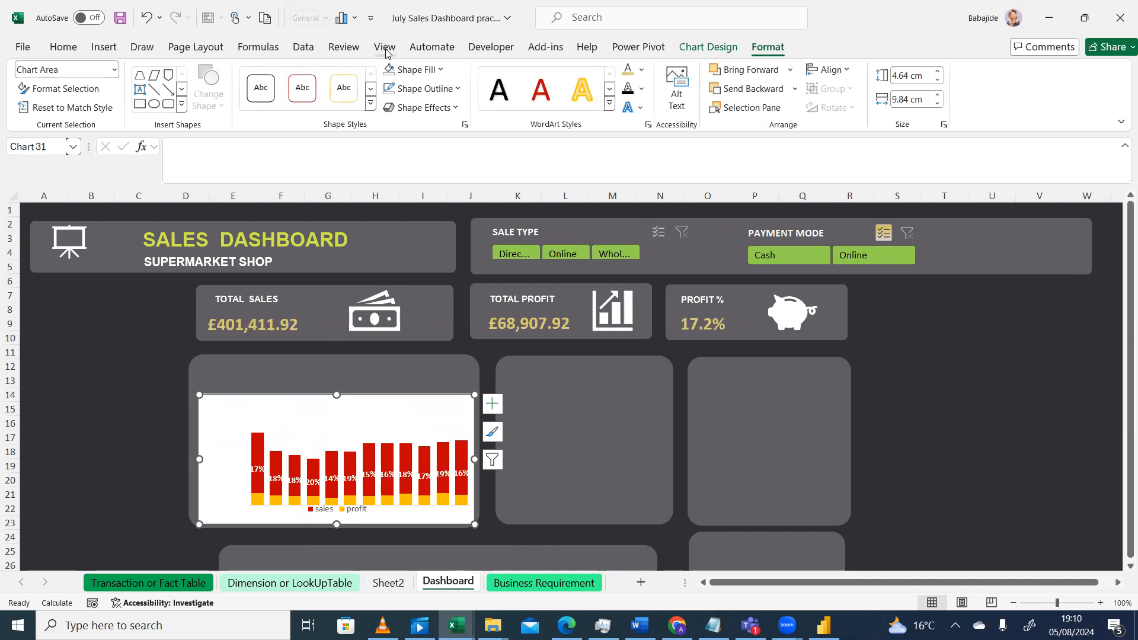
click(438, 71)
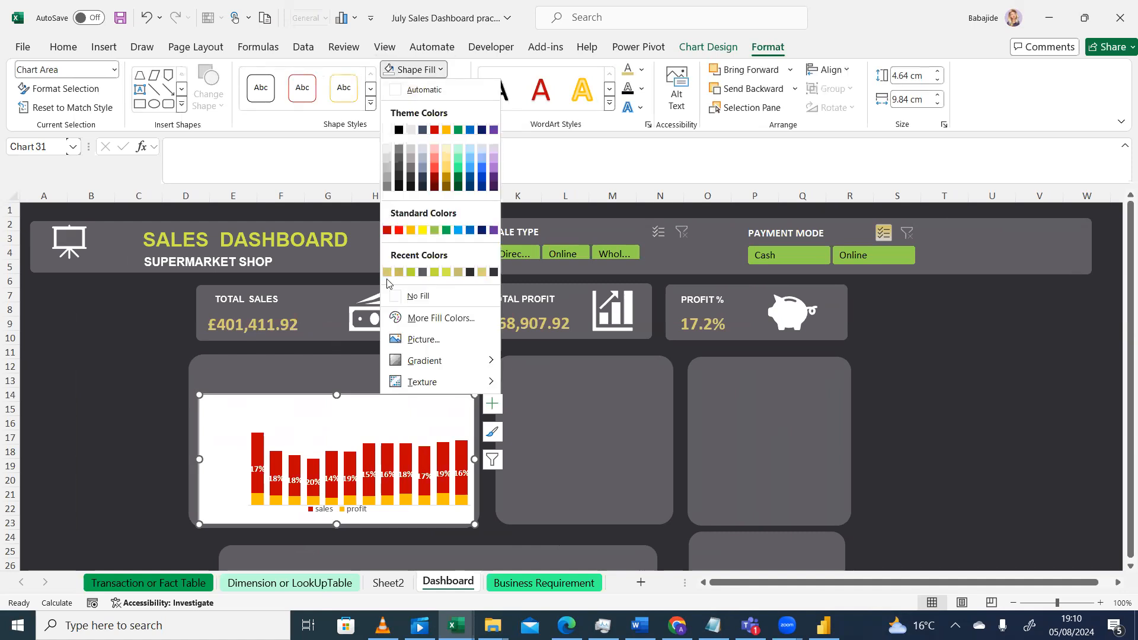
click(394, 298)
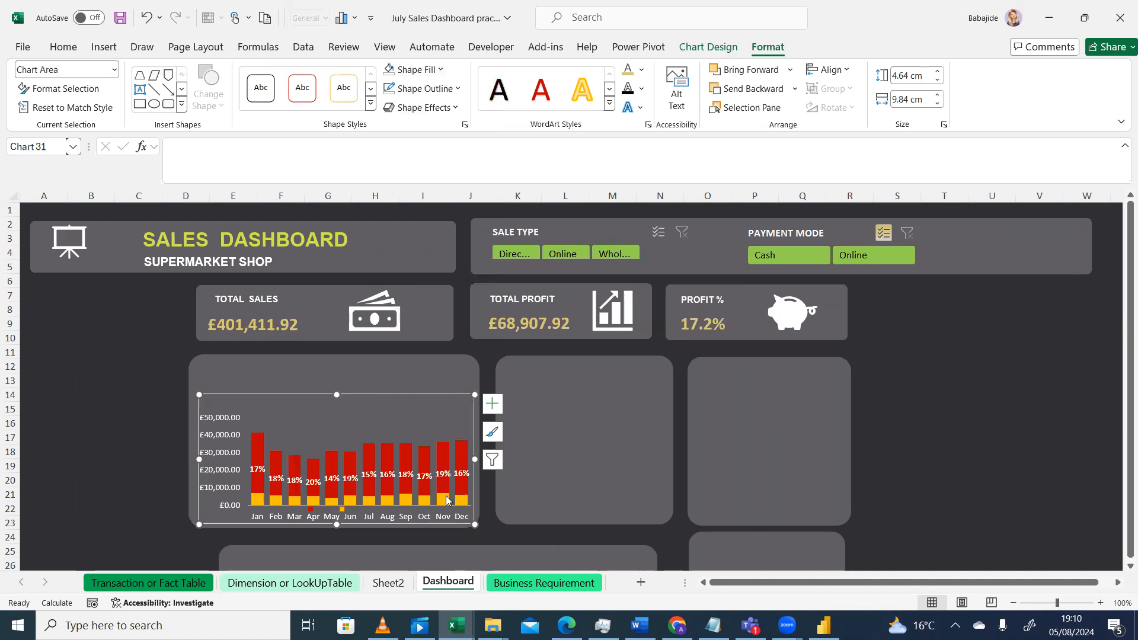
click(457, 90)
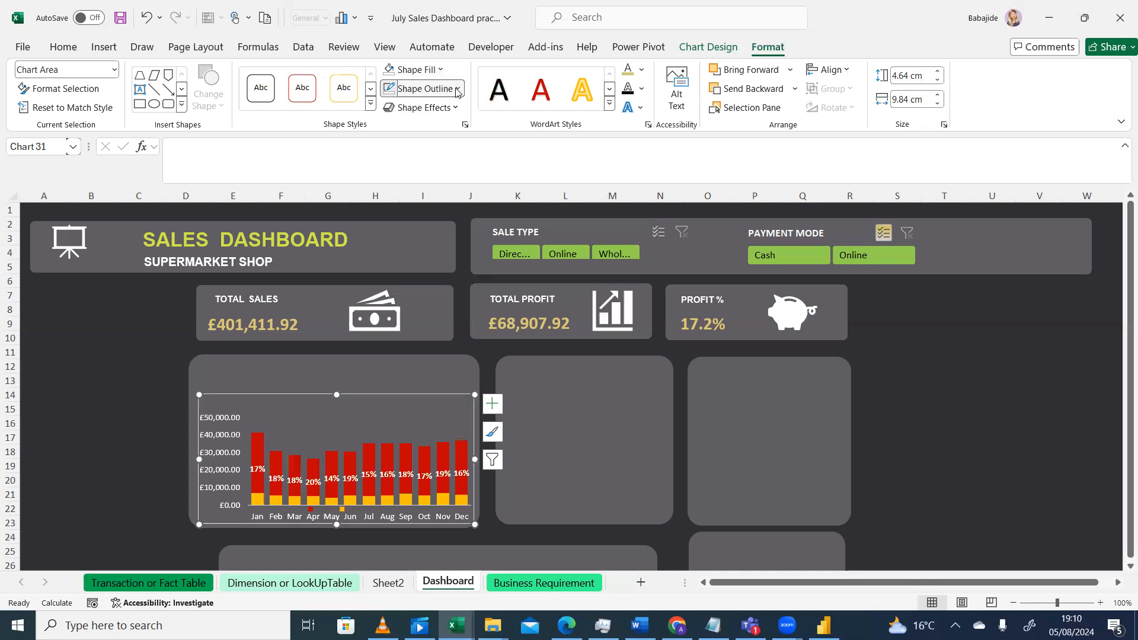
click(396, 314)
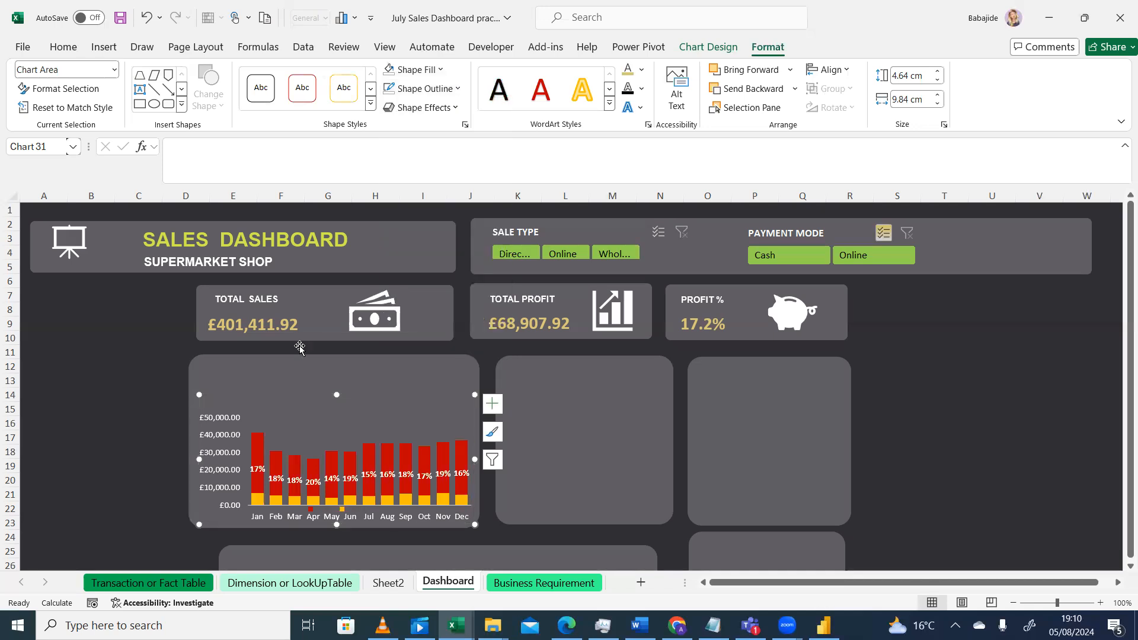
click(140, 382)
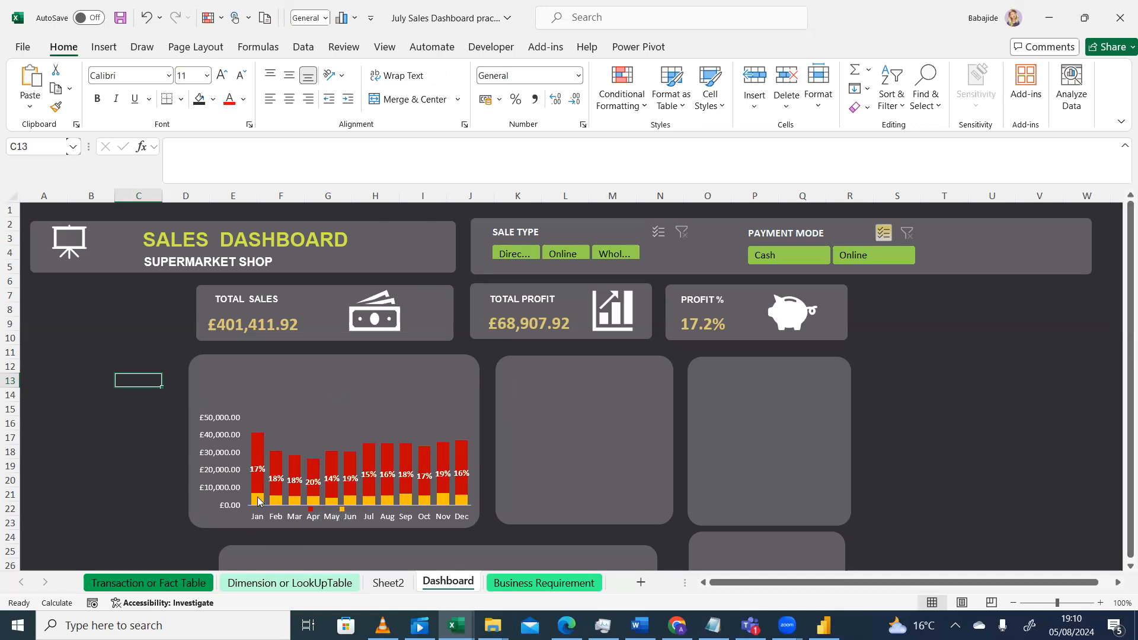
mouse_move(262, 469)
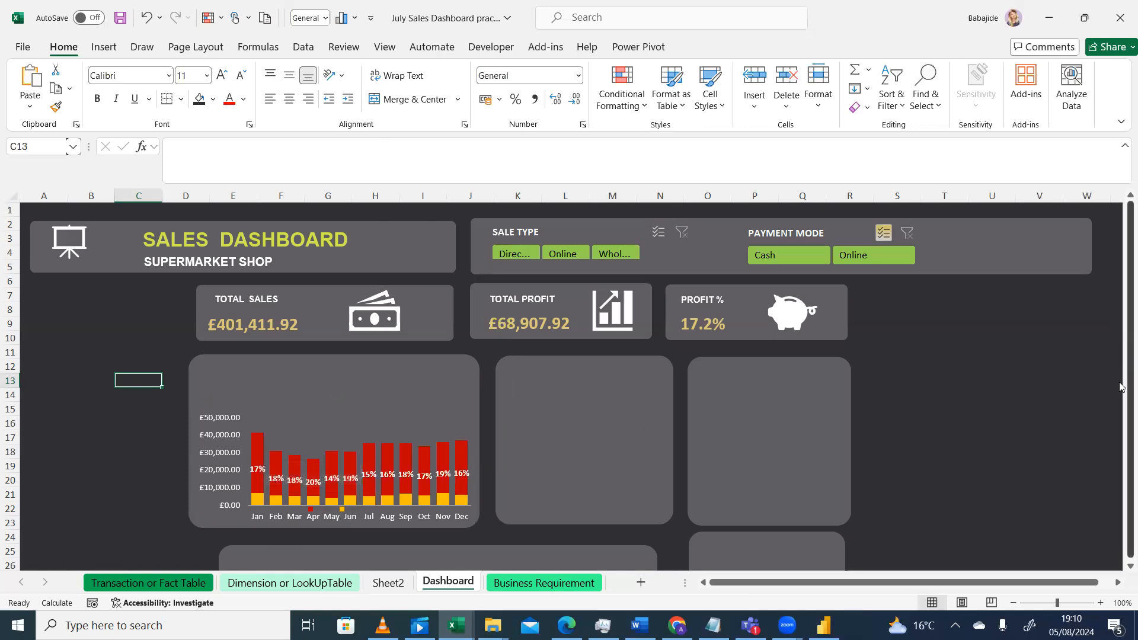
click(1124, 145)
click(1122, 122)
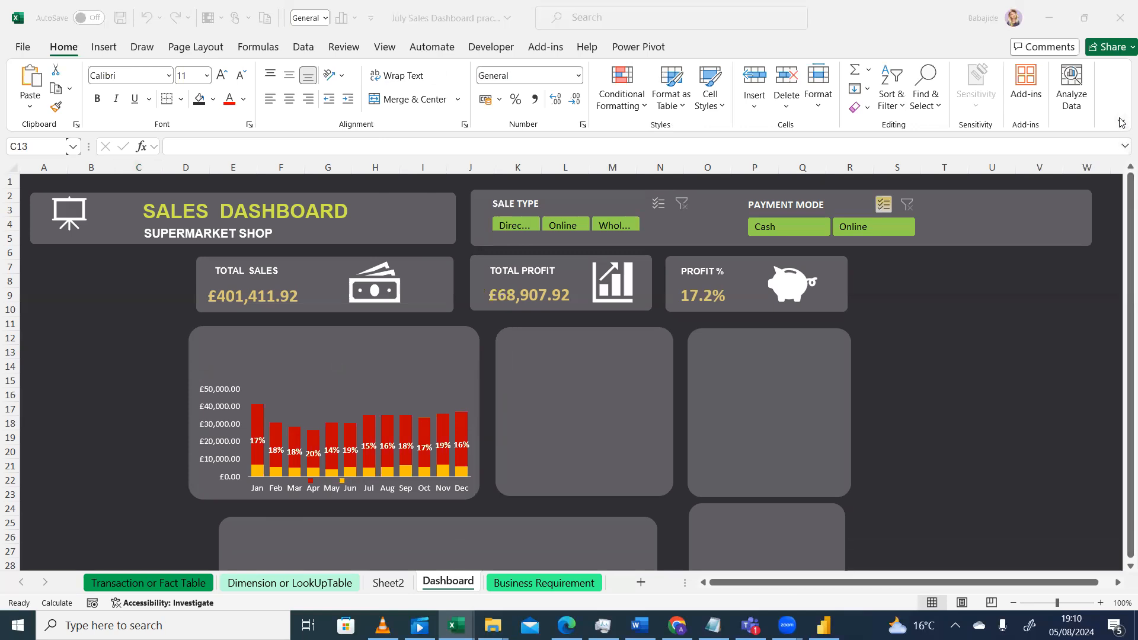
click(1123, 147)
click(995, 404)
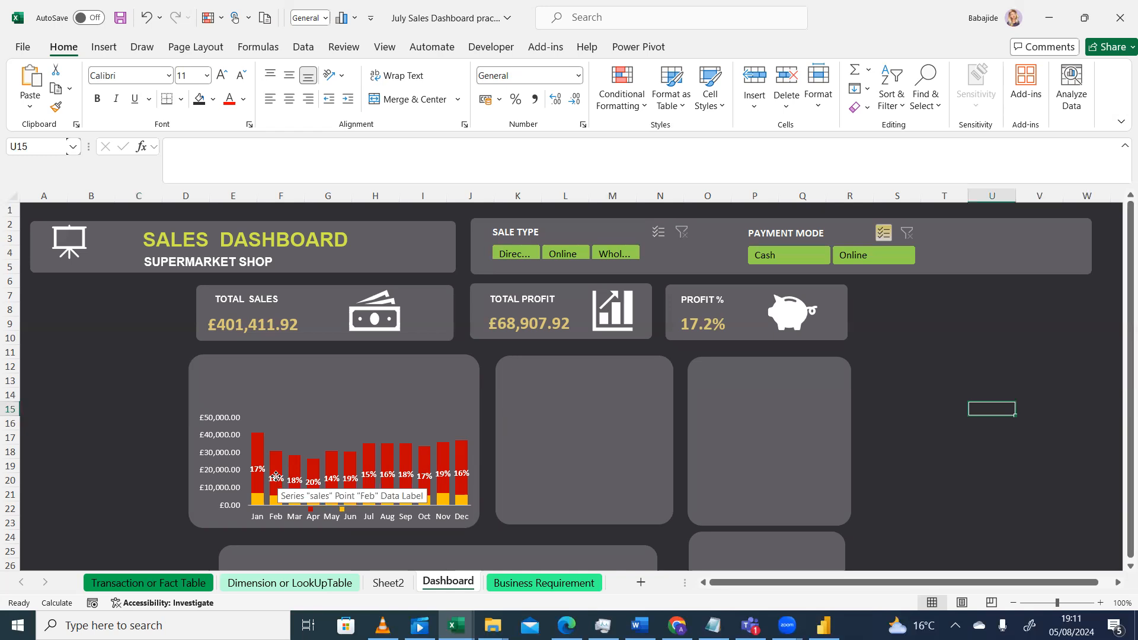
Step: Change the fill color of the sales series columns to the lime green from the recent colors
click(277, 477)
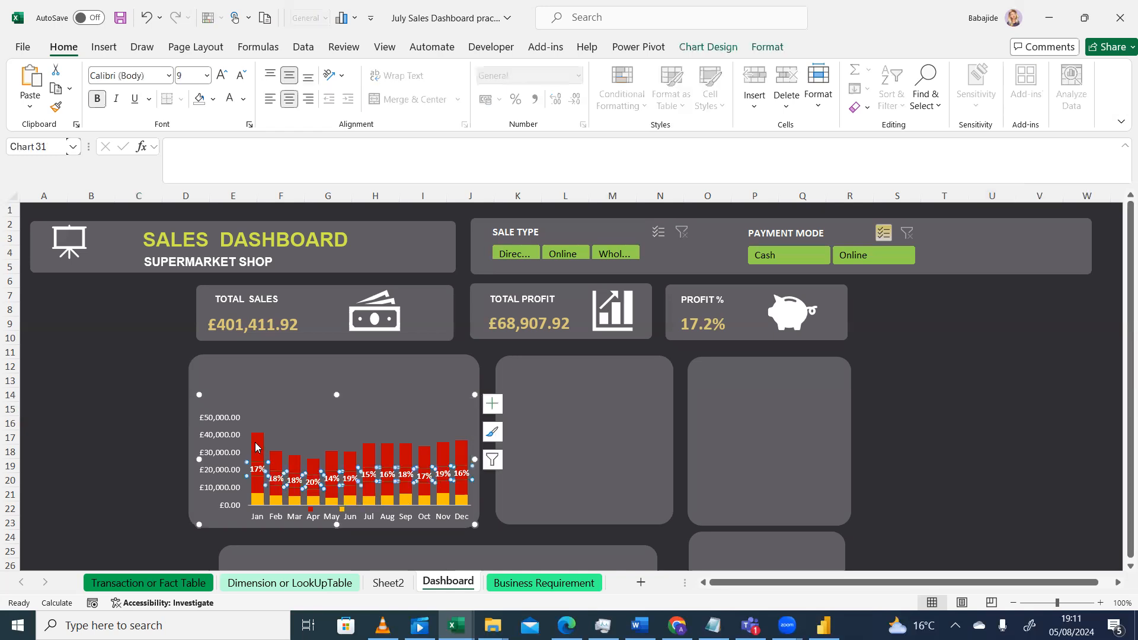
click(255, 447)
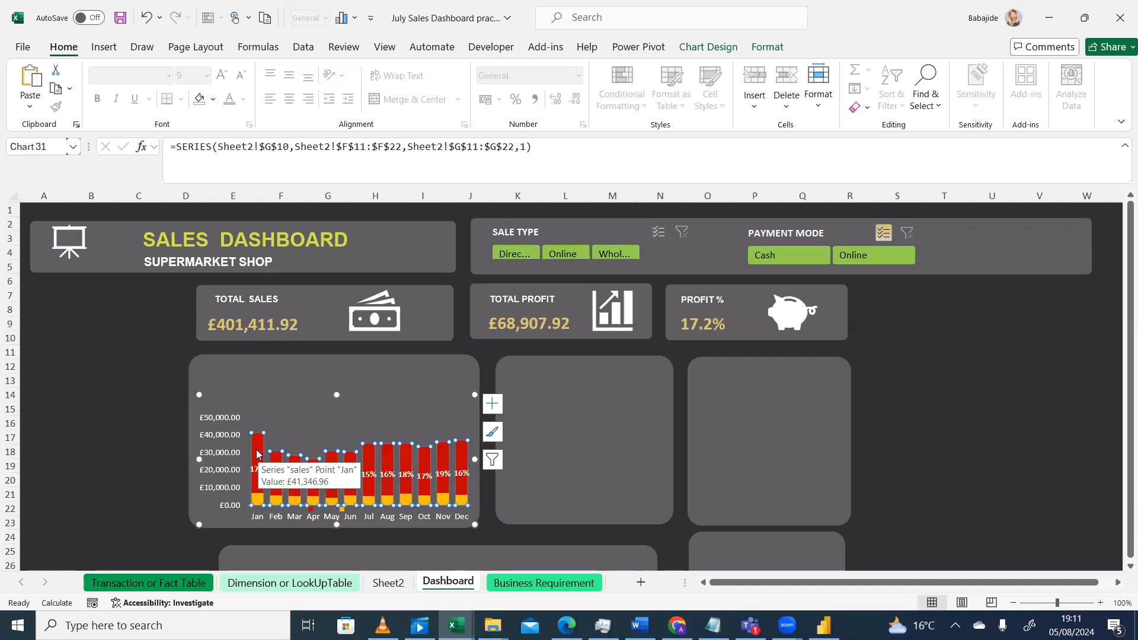
mouse_move(256, 460)
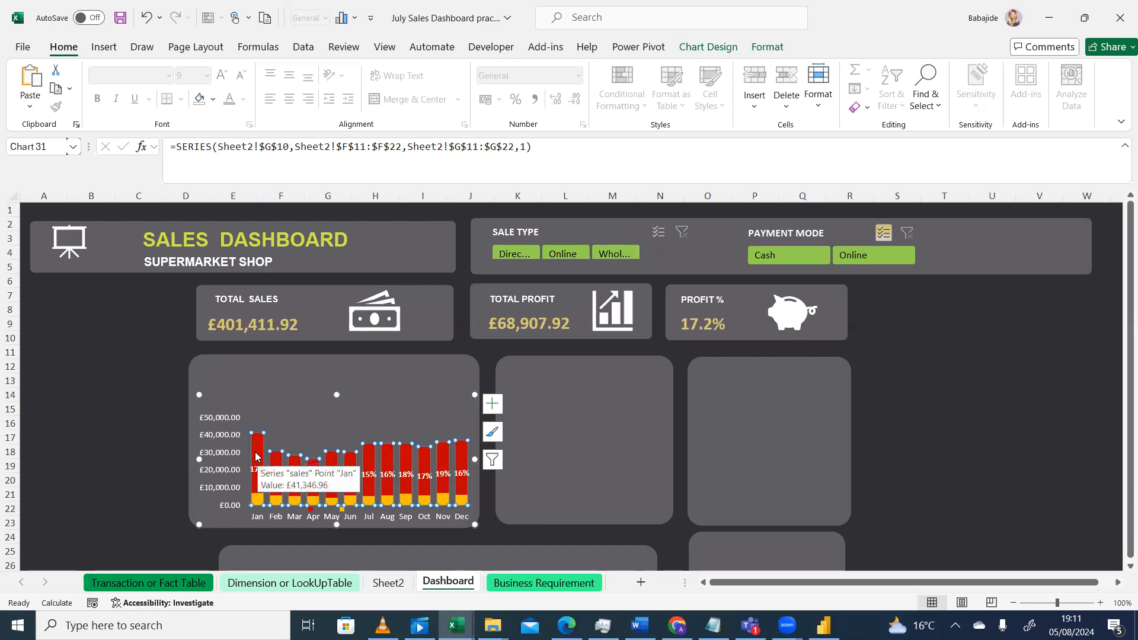
right_click(257, 457)
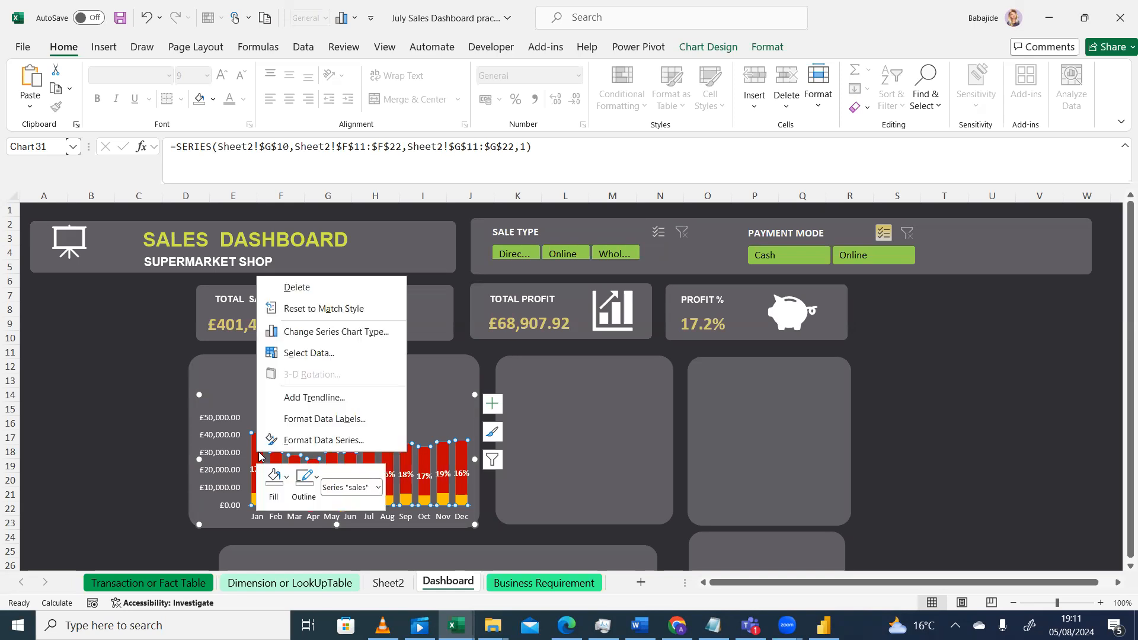
click(324, 442)
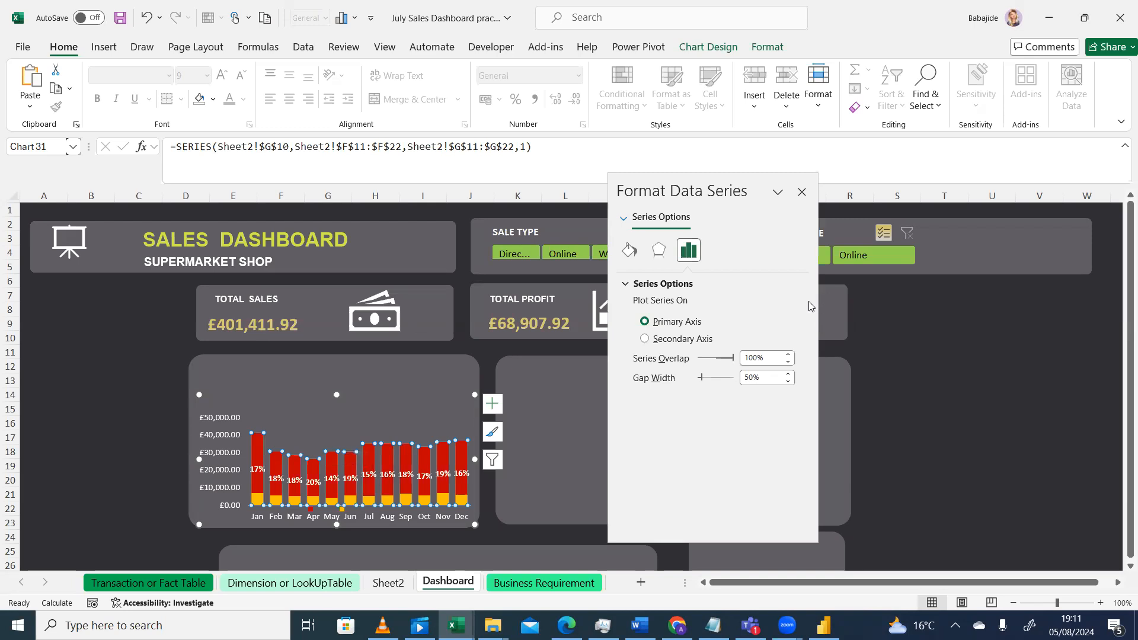
click(775, 191)
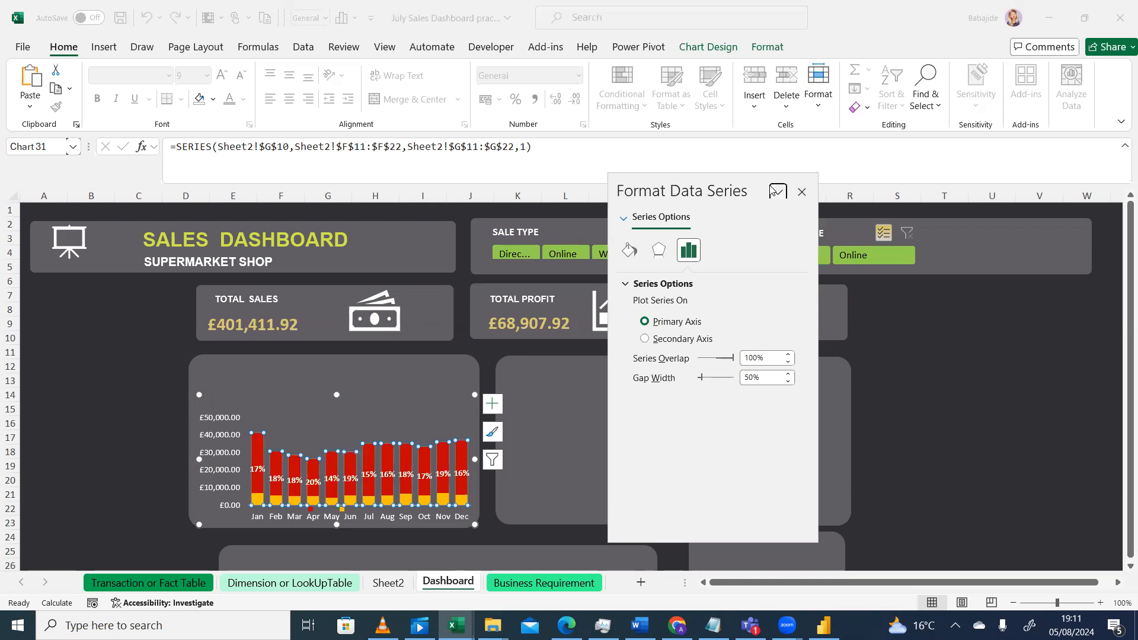
click(919, 343)
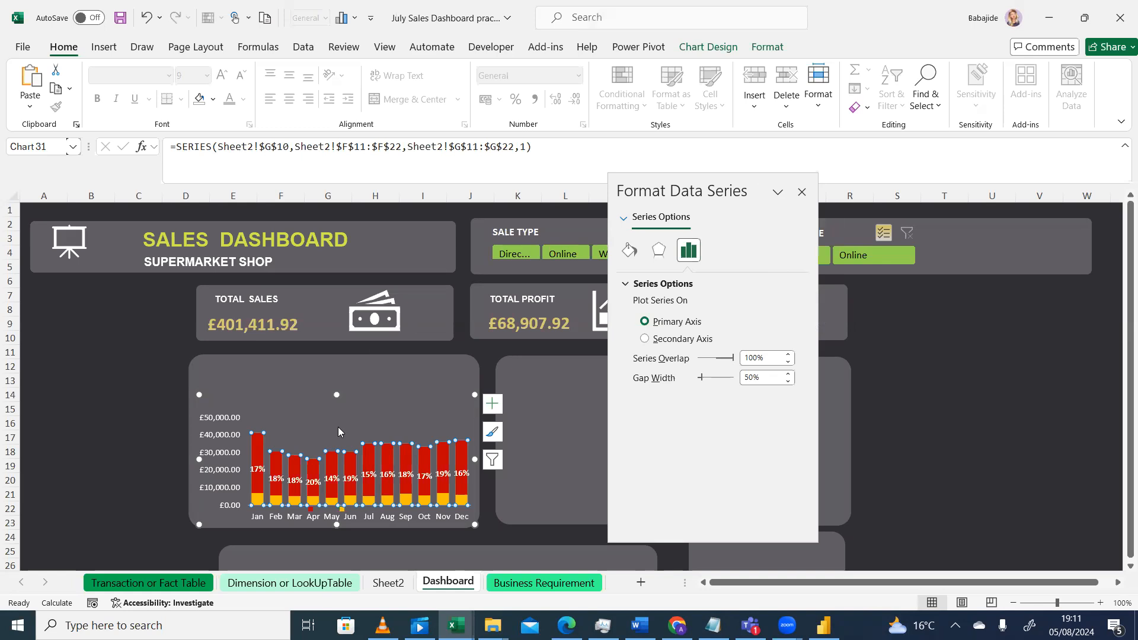
click(259, 450)
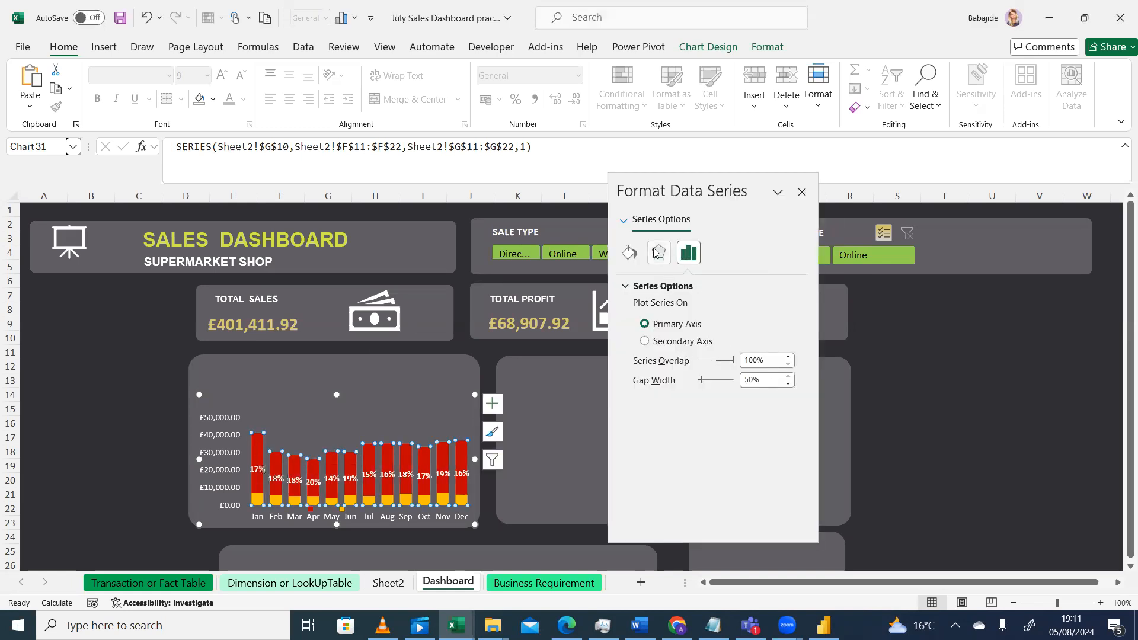
click(630, 254)
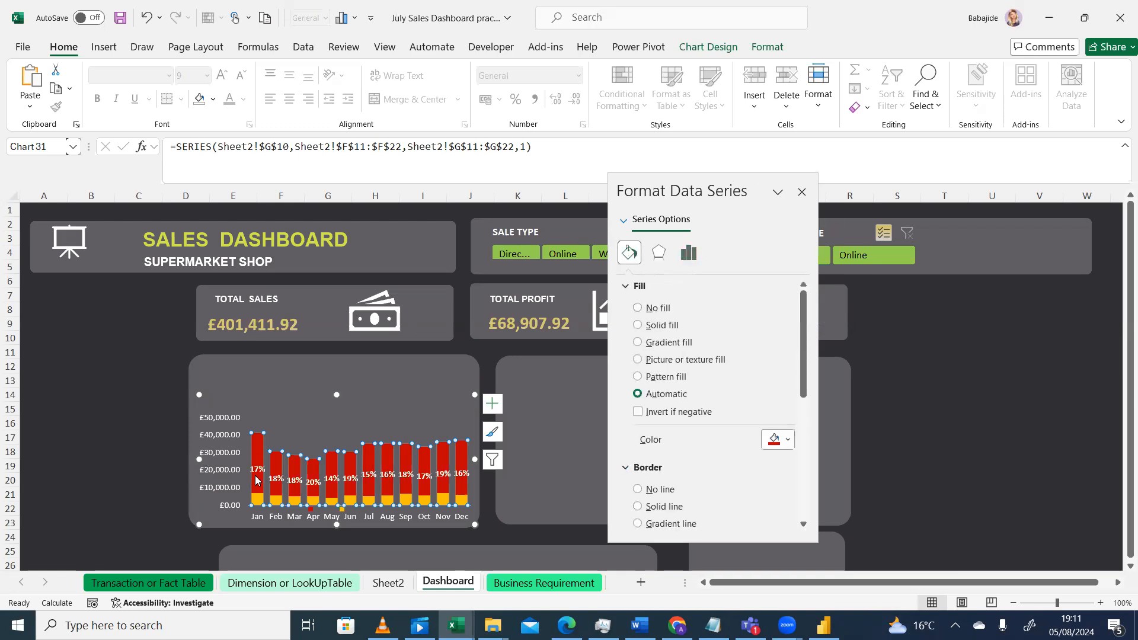
click(787, 444)
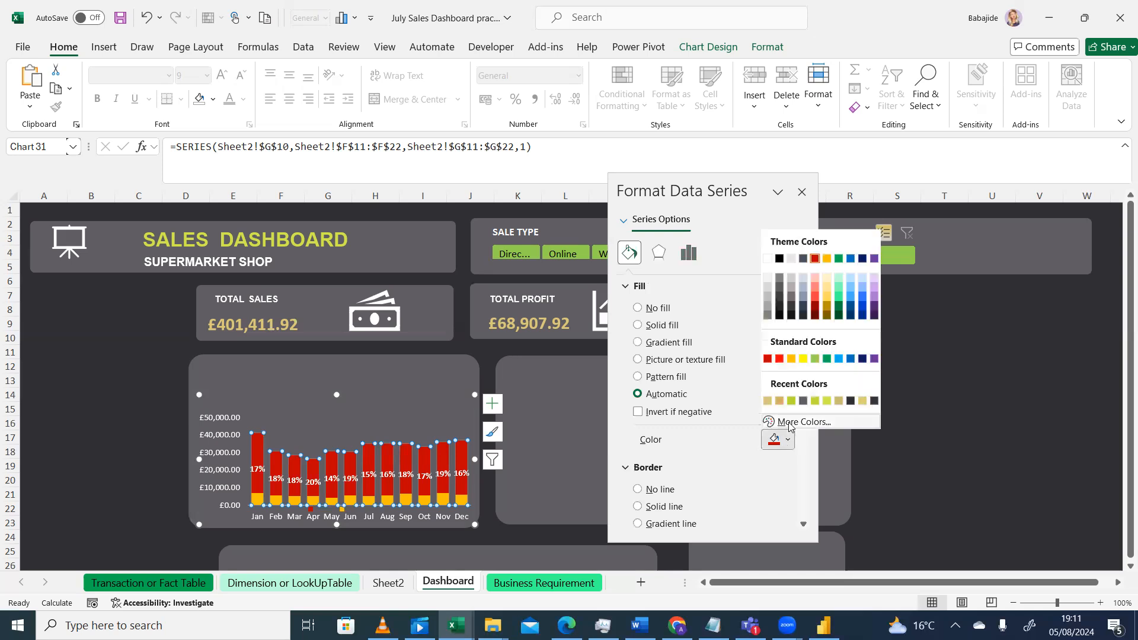
click(791, 400)
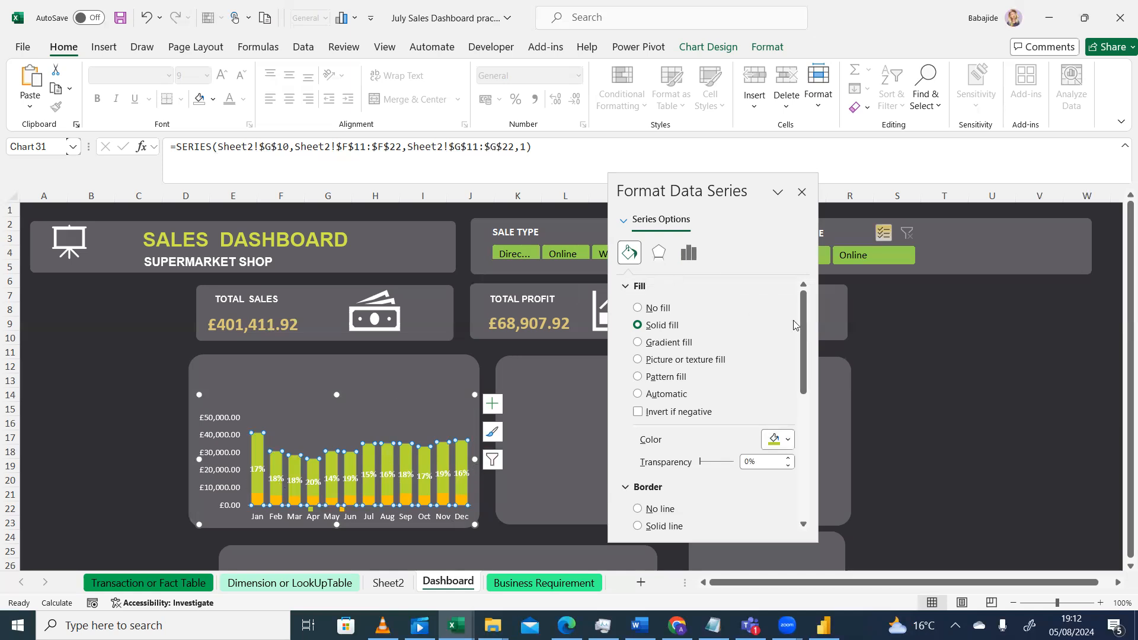
click(802, 192)
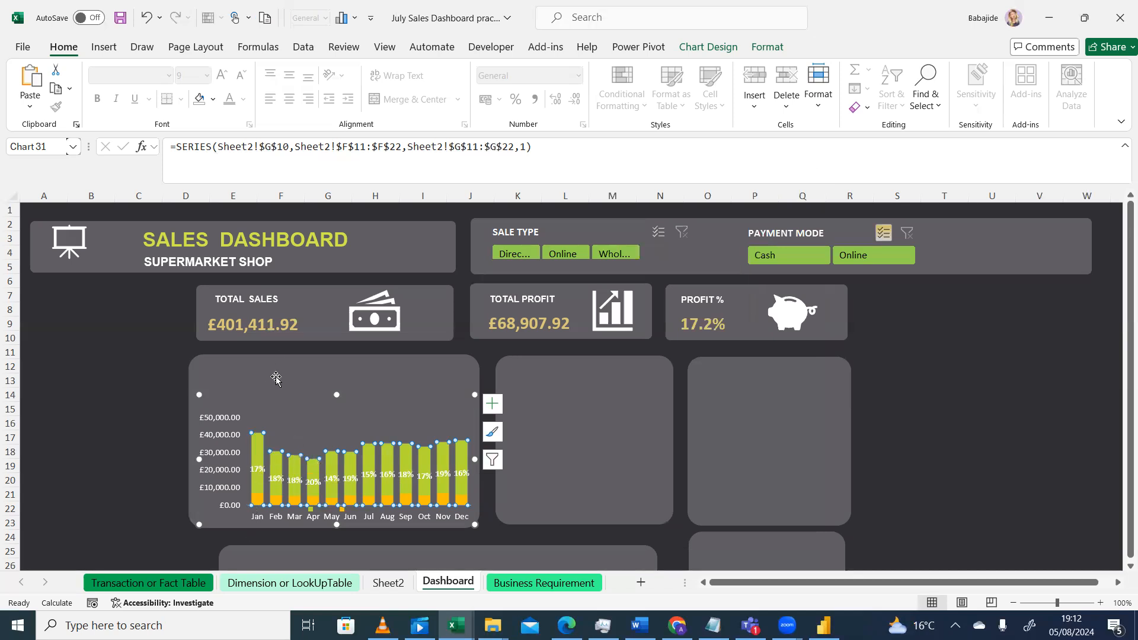
Step: Set the gap width of the sales series columns to 20% and close the formatting pane
right_click(257, 453)
click(321, 438)
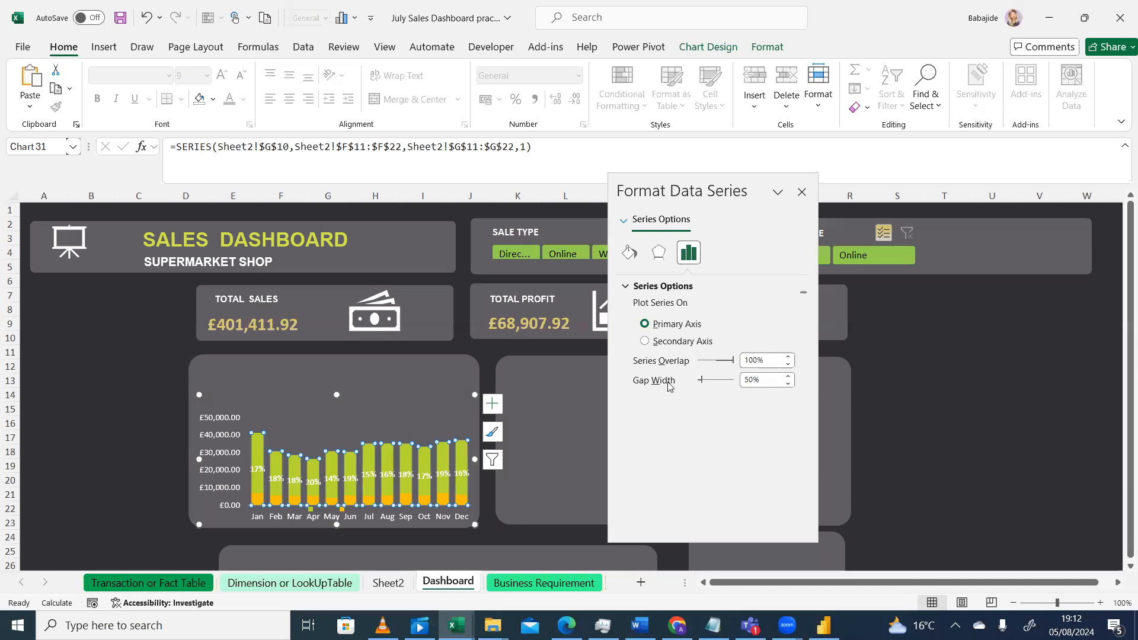
click(760, 379)
text(20)
key(Delete)
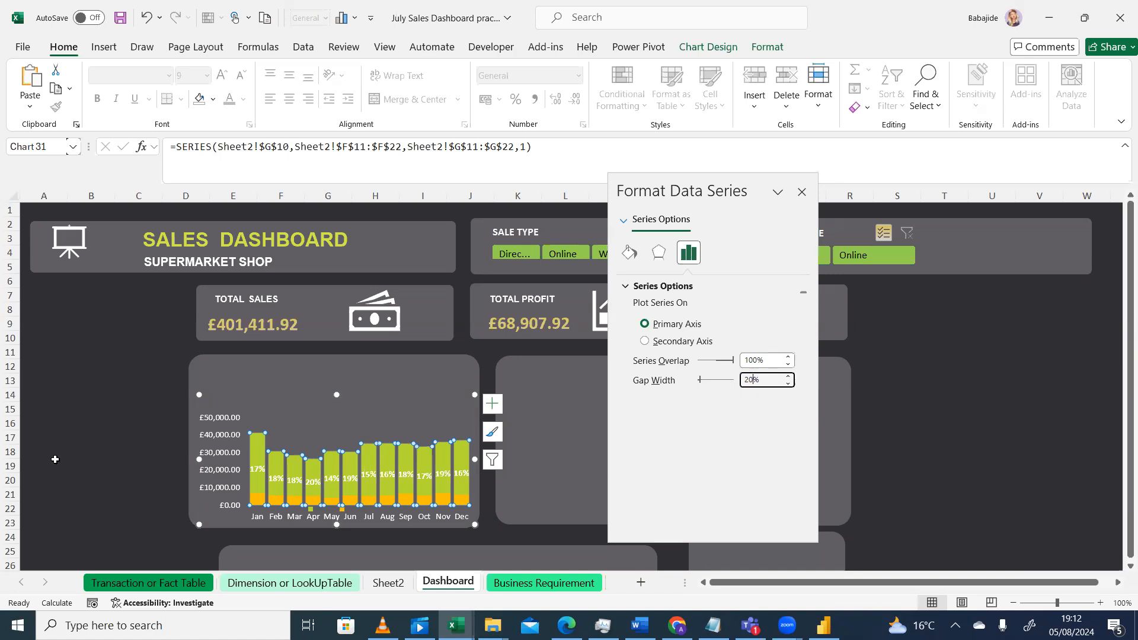
click(81, 467)
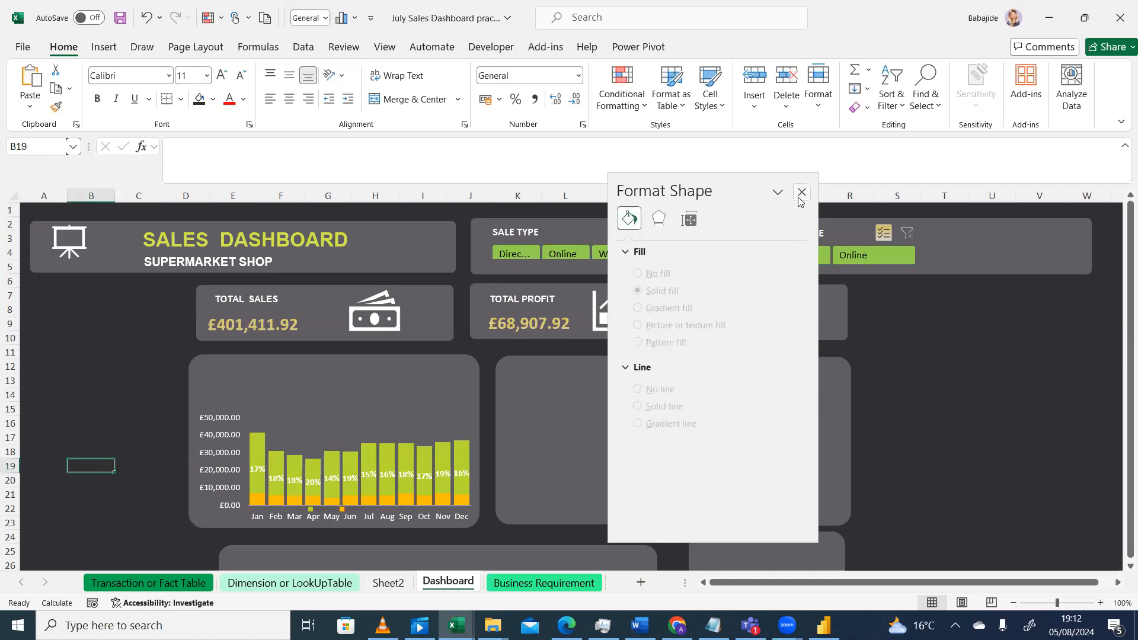
click(802, 192)
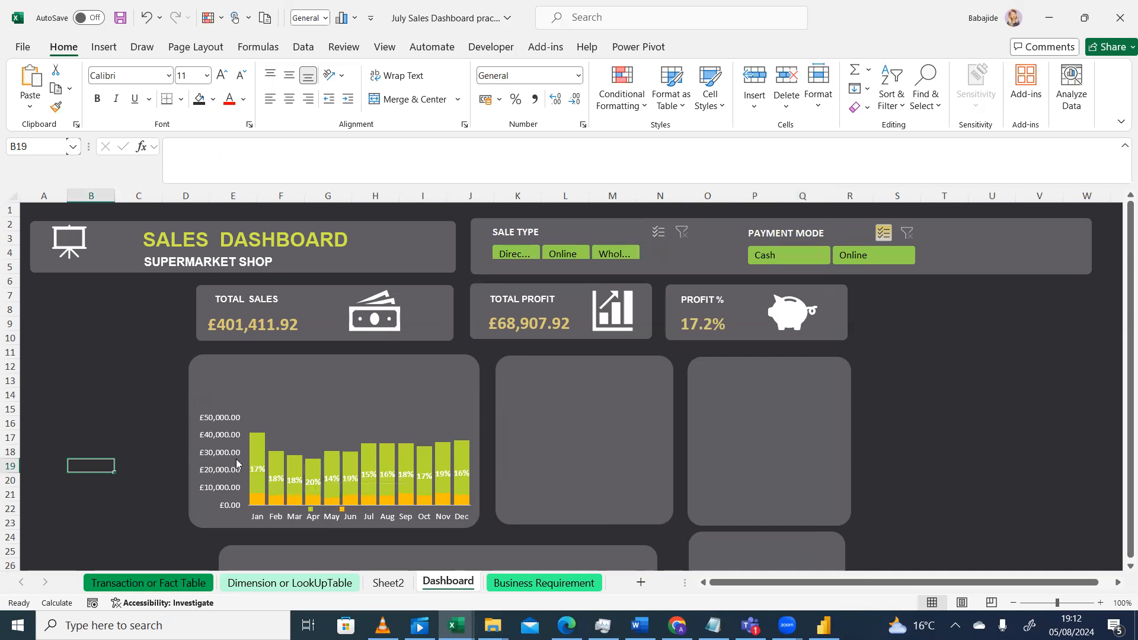
Step: Make the vertical and horizontal axis labels of the monthly sales and profit chart bold
click(230, 439)
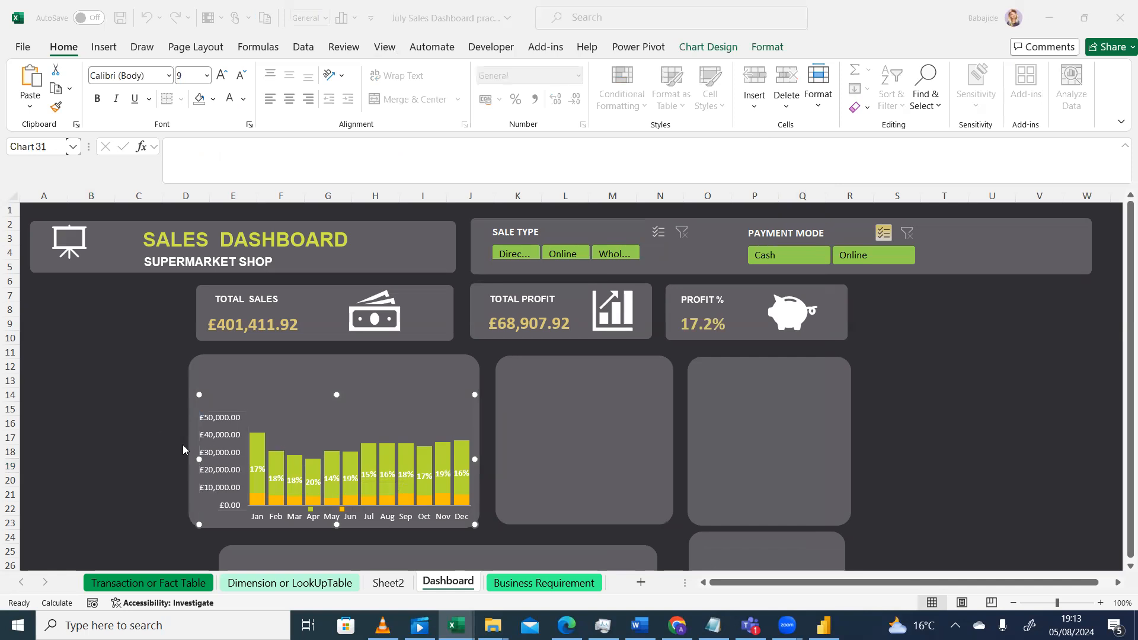
click(221, 439)
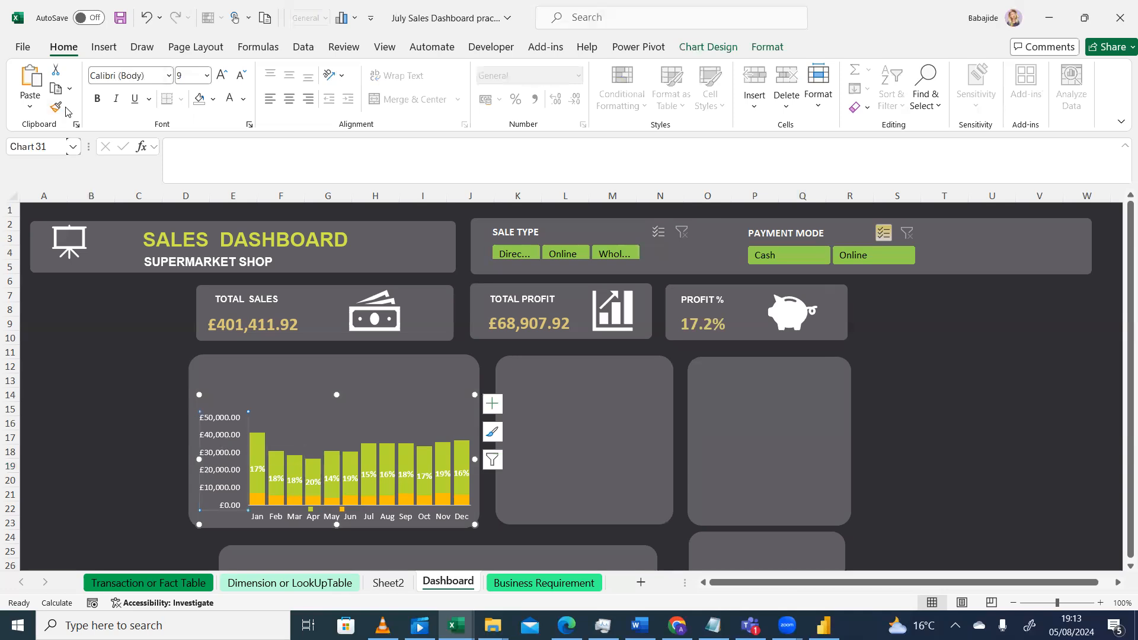
click(283, 516)
click(97, 98)
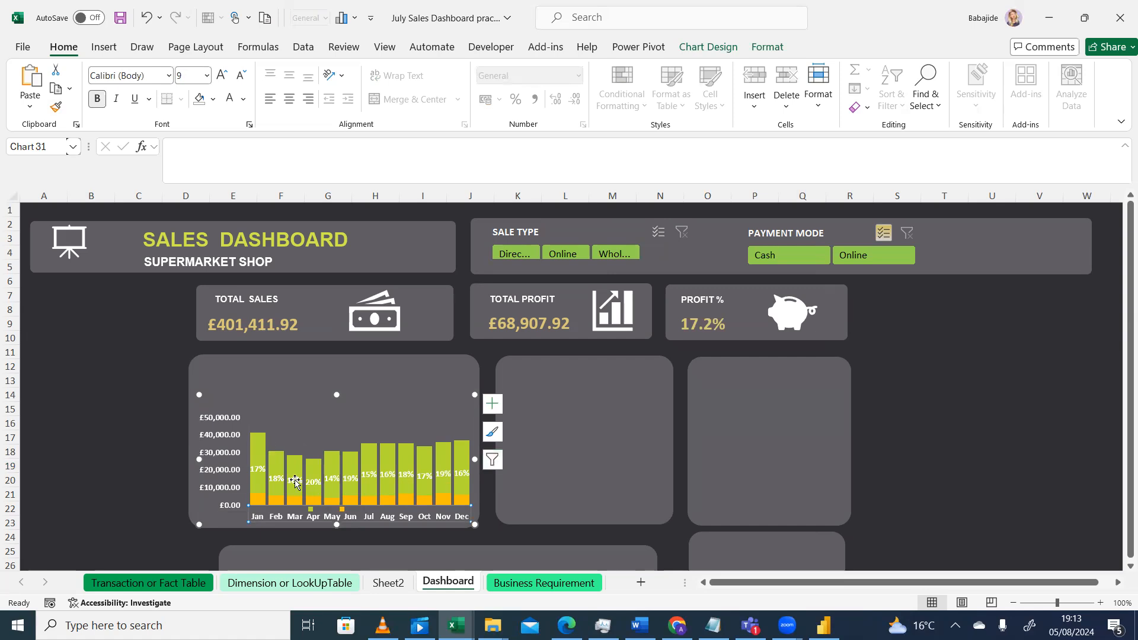
Step: Position the chart's percentage data labels at Outside End so they sit above the columns
click(261, 470)
click(261, 470)
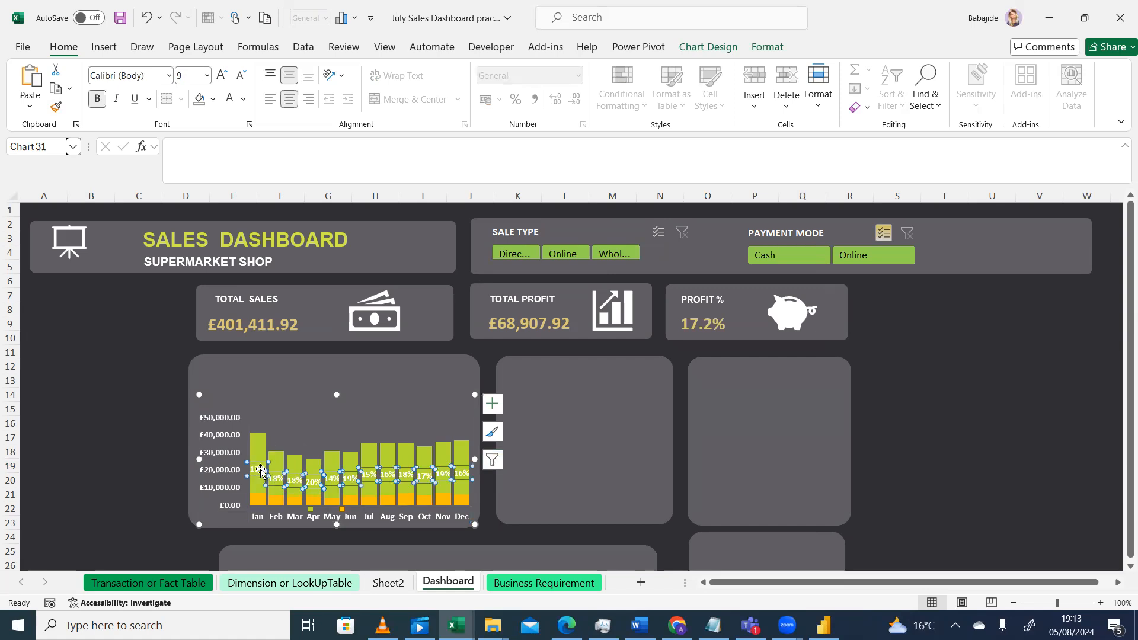
click(214, 104)
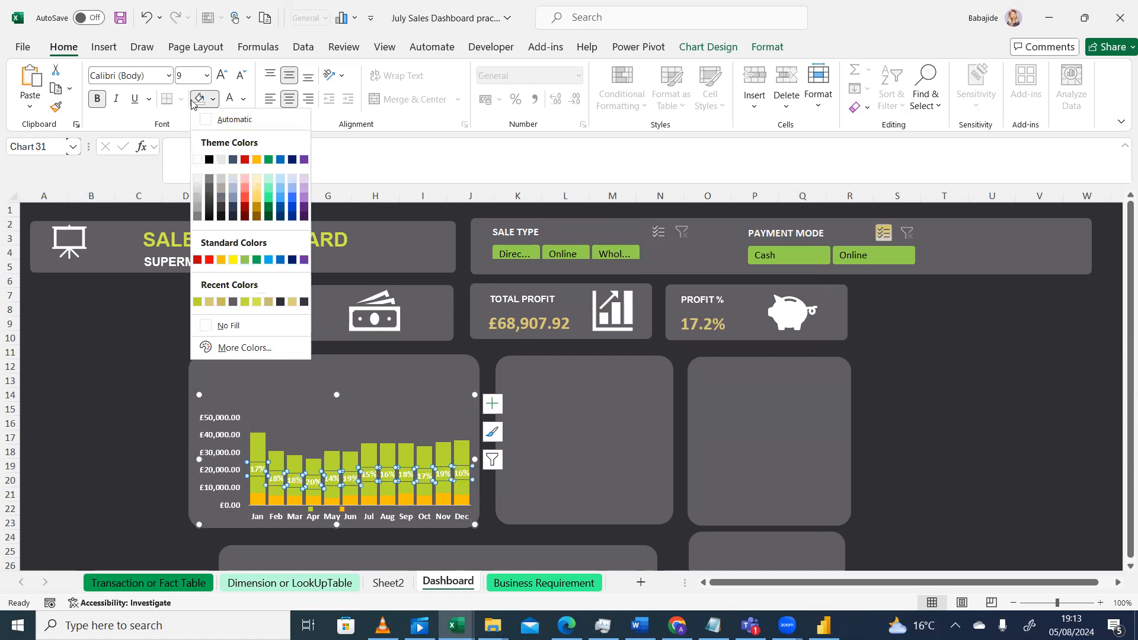
click(243, 102)
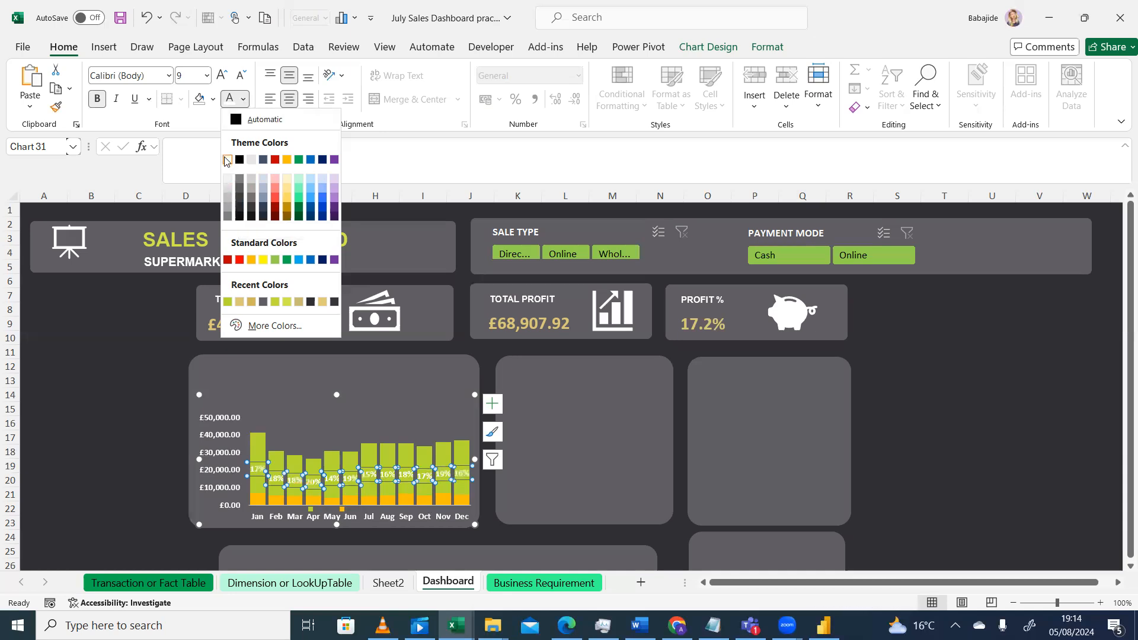
click(316, 355)
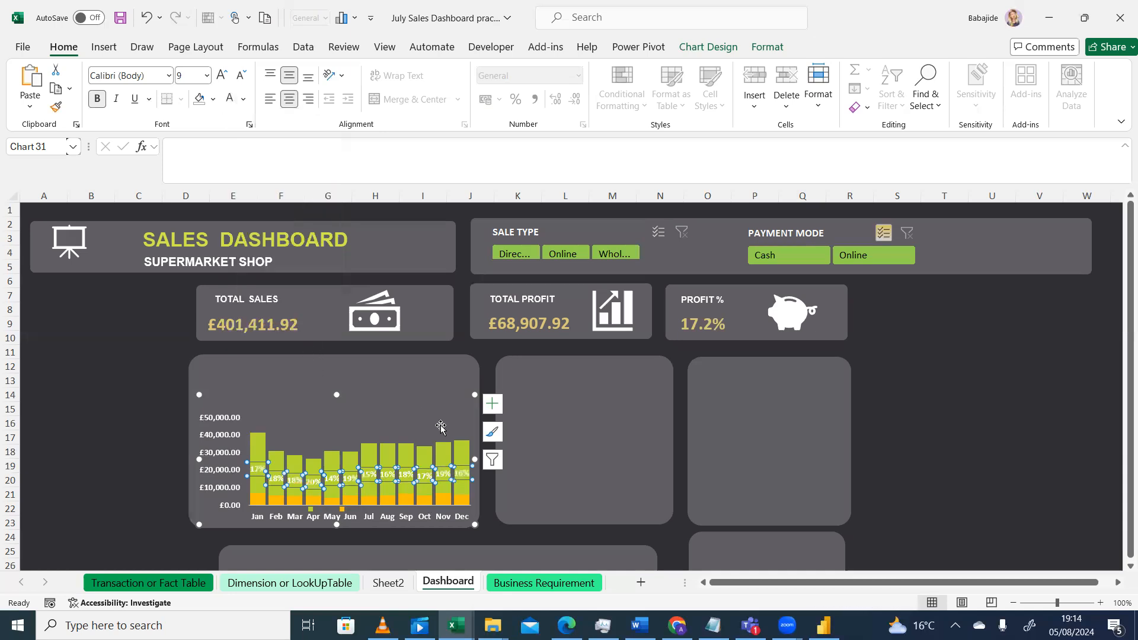
click(493, 405)
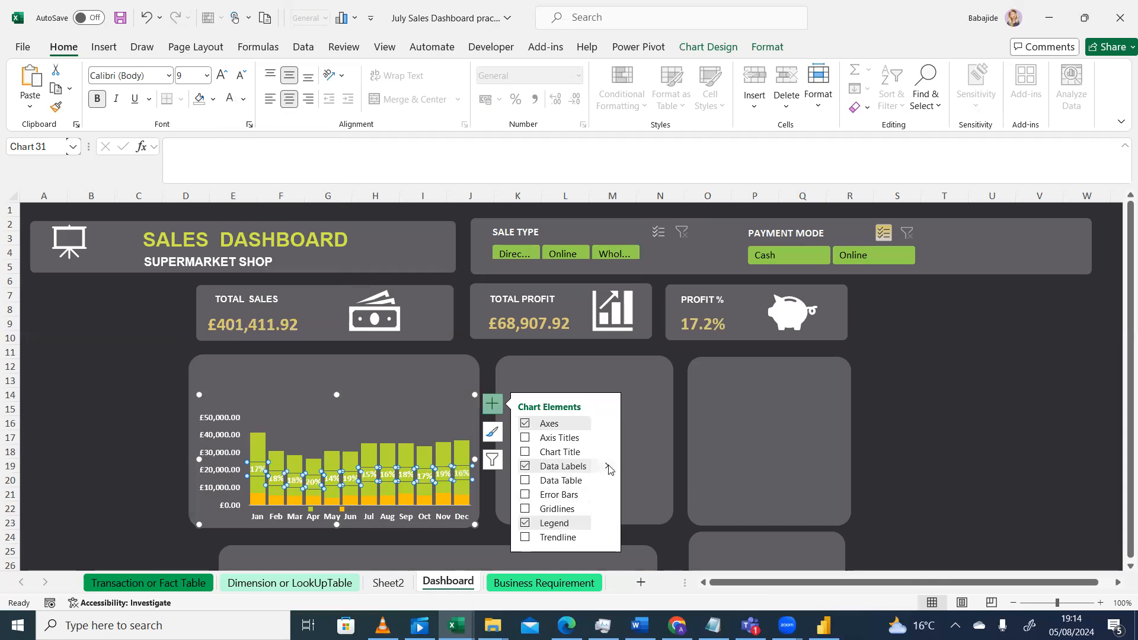
mouse_move(608, 469)
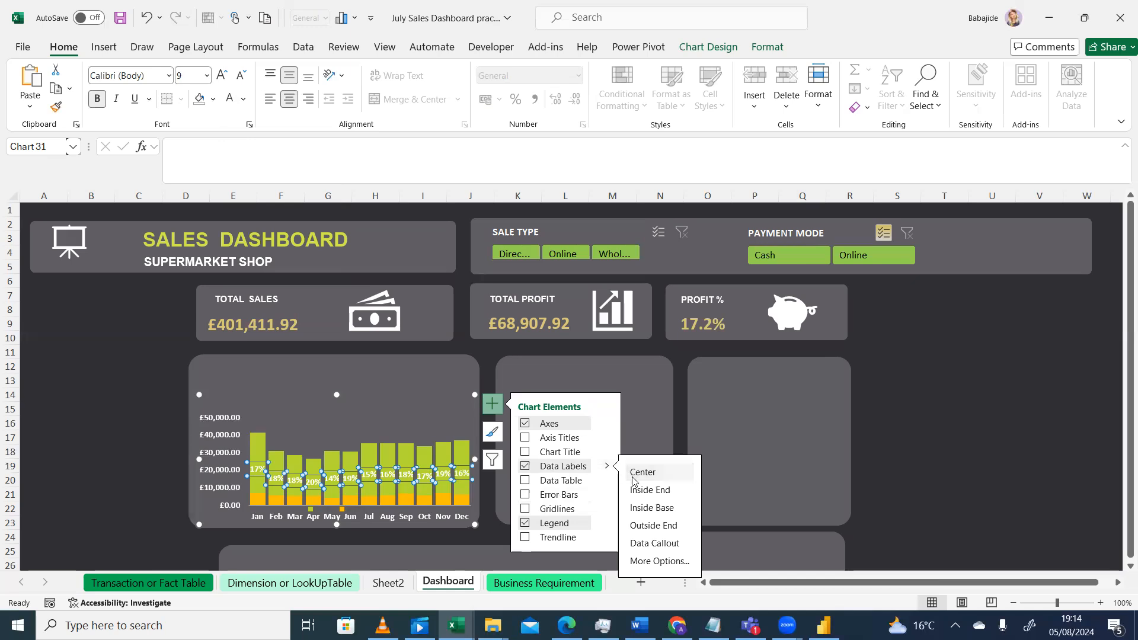
click(650, 527)
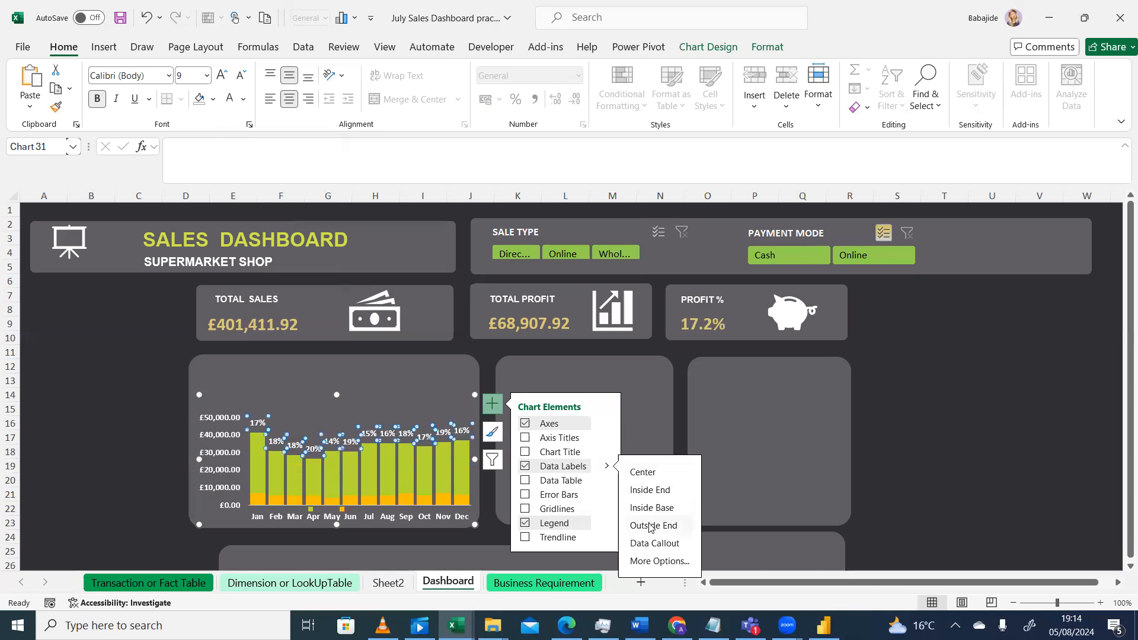
click(1031, 481)
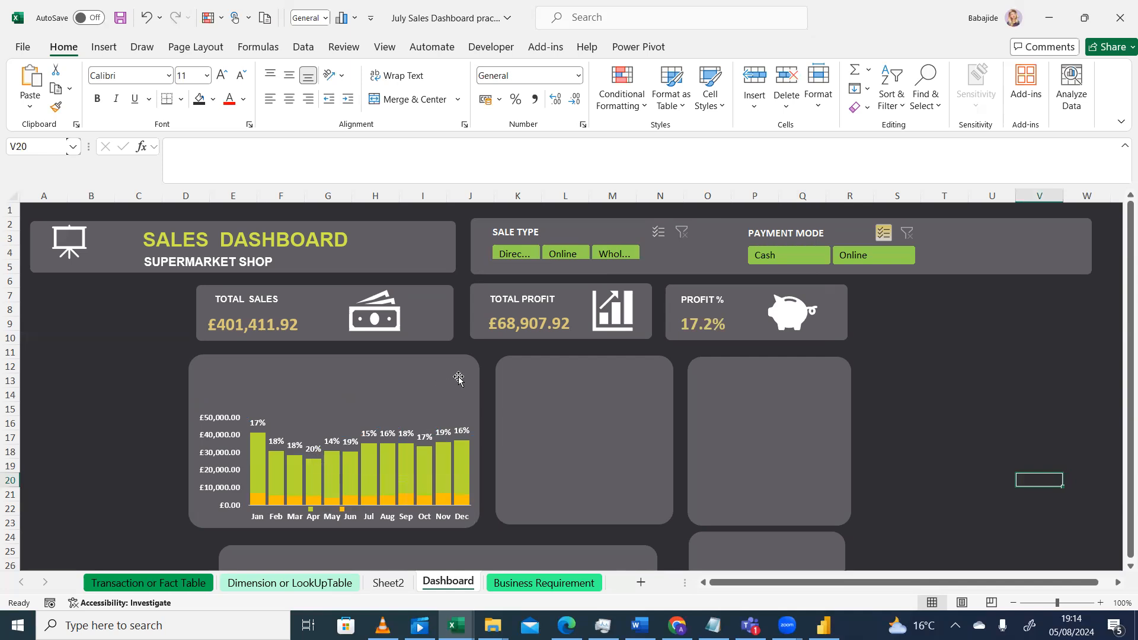
Step: Try a red font color on the percentage data labels and set them back to white
click(282, 443)
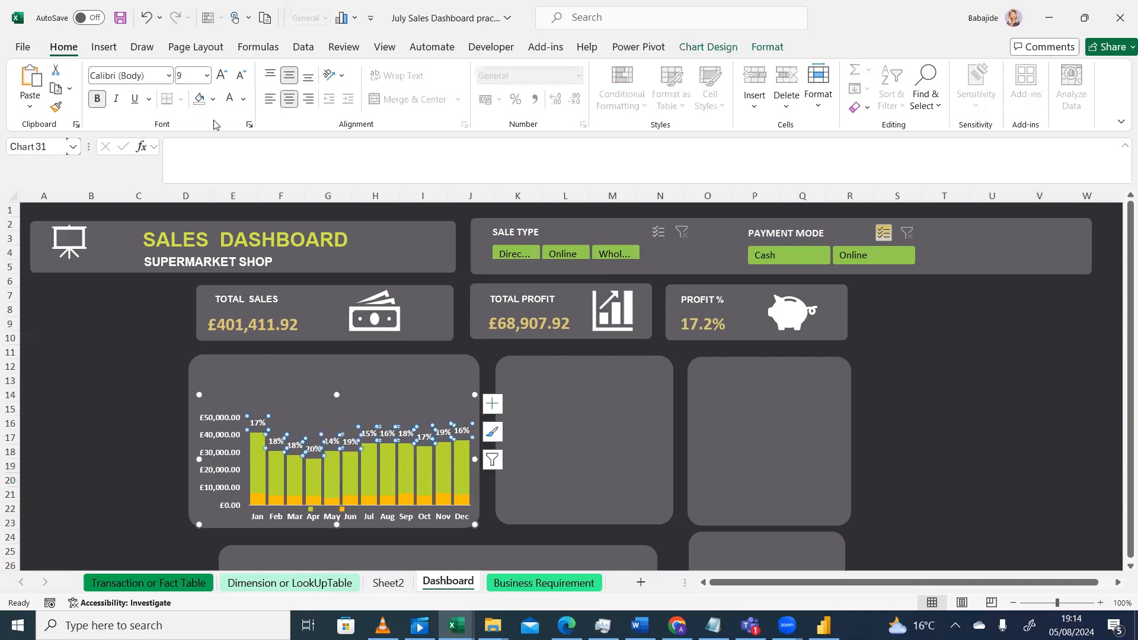
click(242, 99)
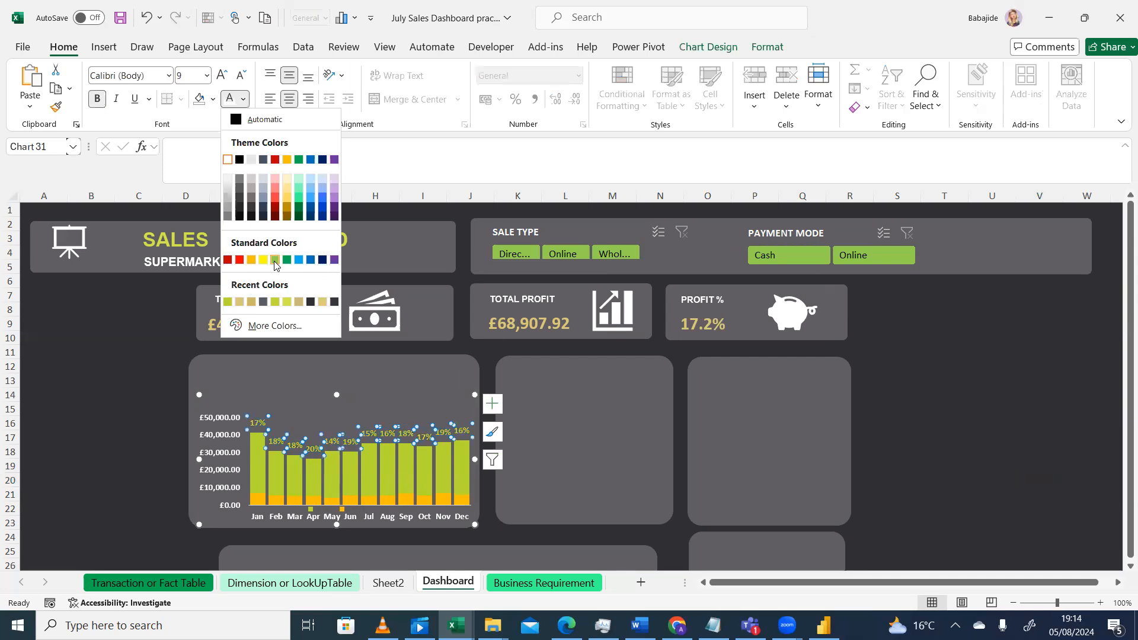
click(274, 193)
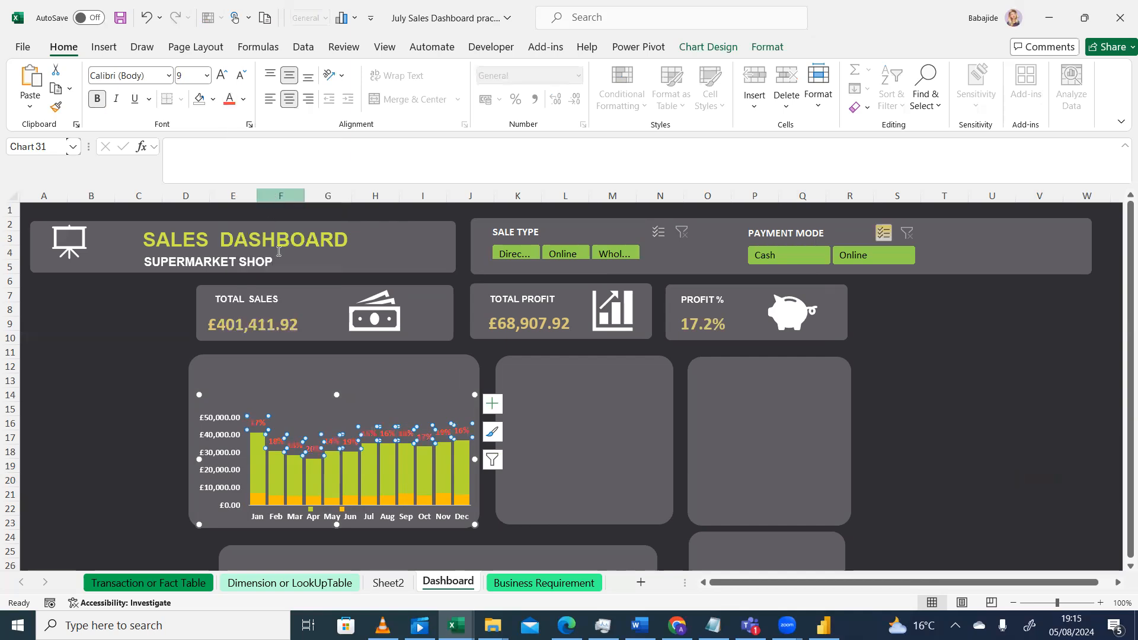
click(242, 99)
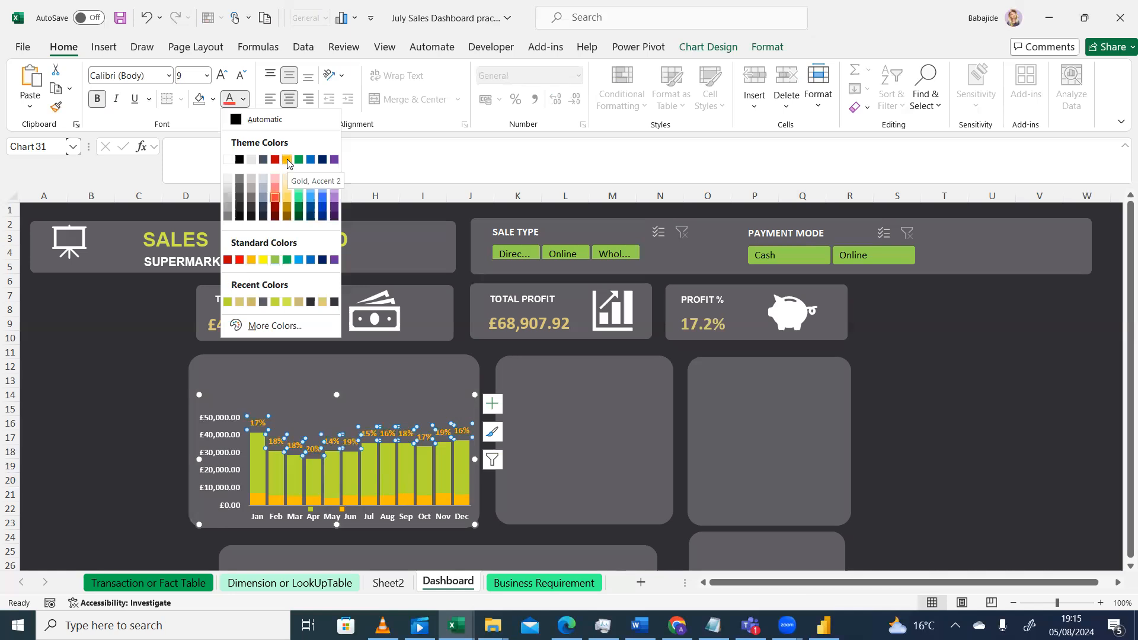
click(228, 161)
click(110, 353)
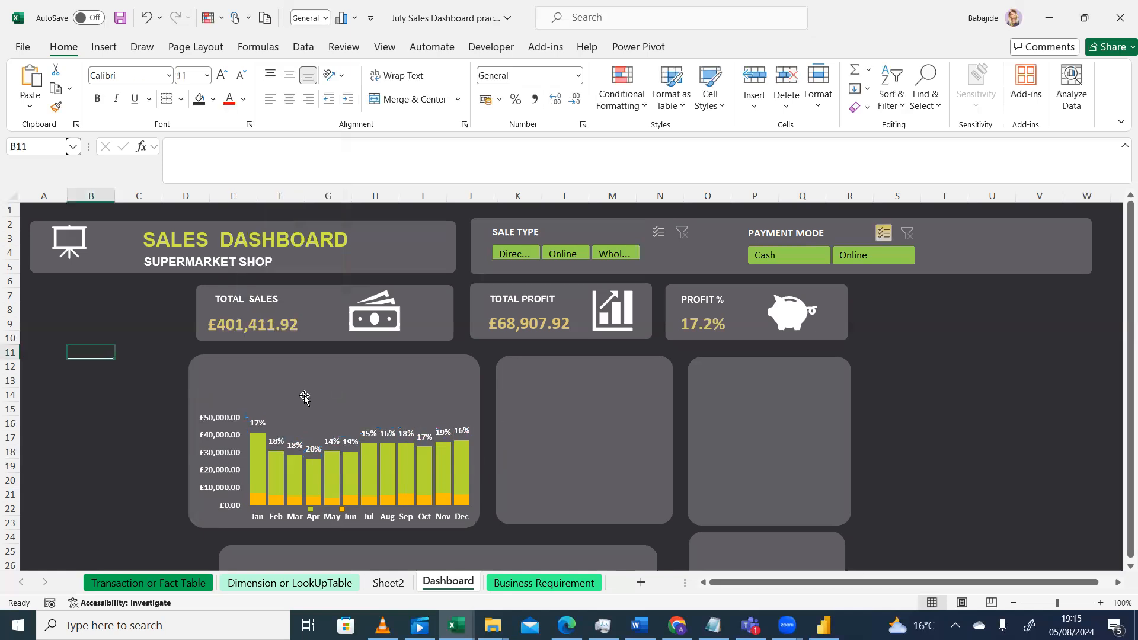
click(358, 441)
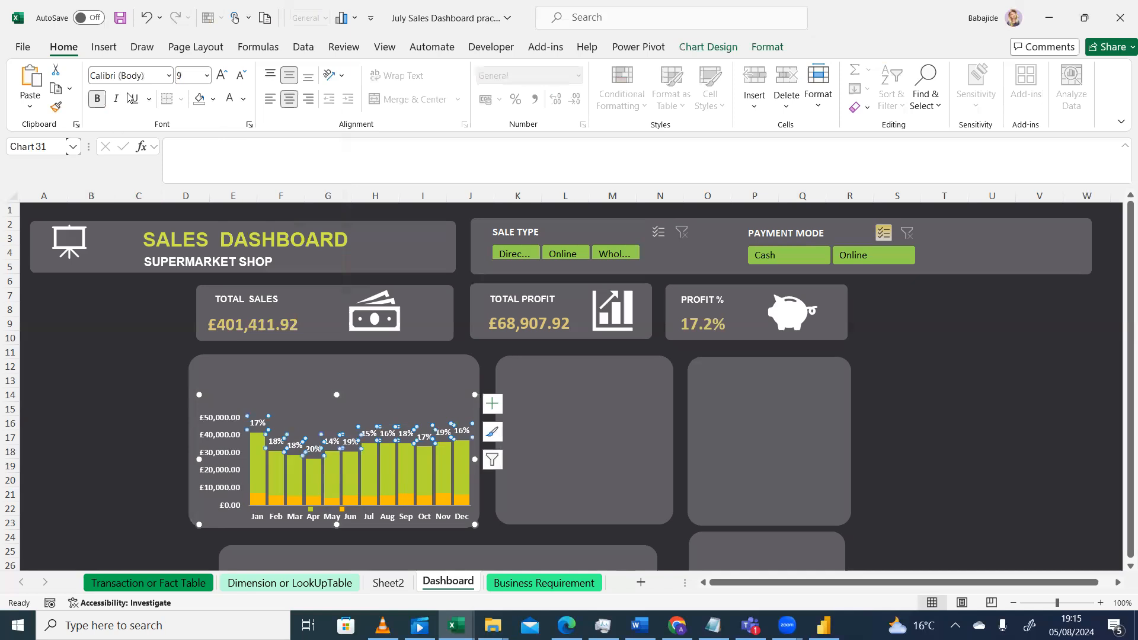
click(50, 389)
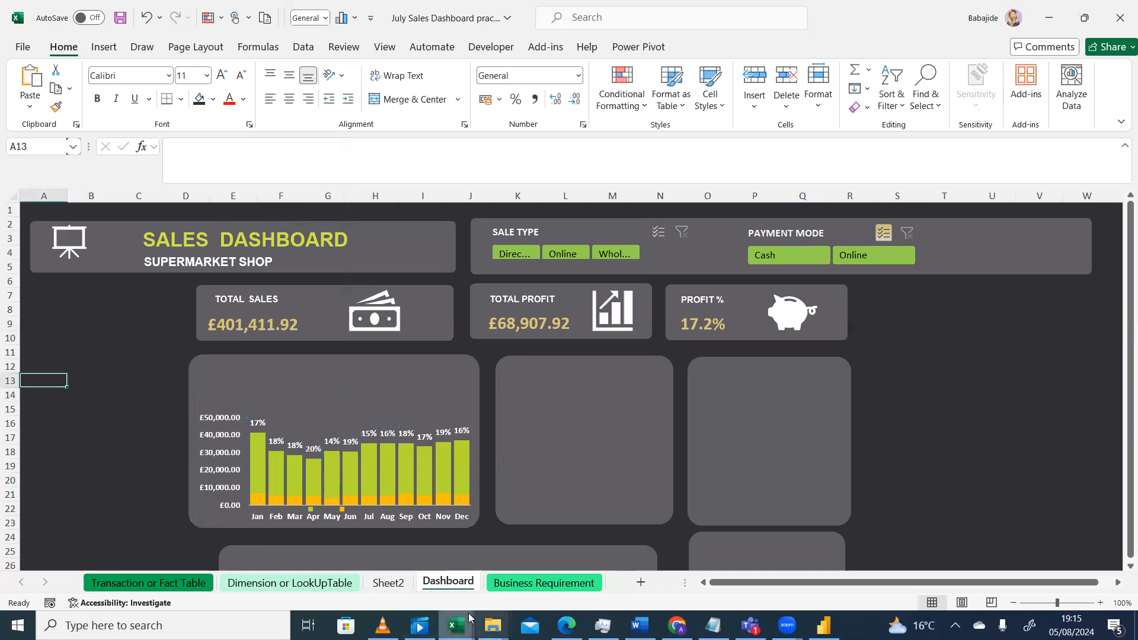
click(92, 465)
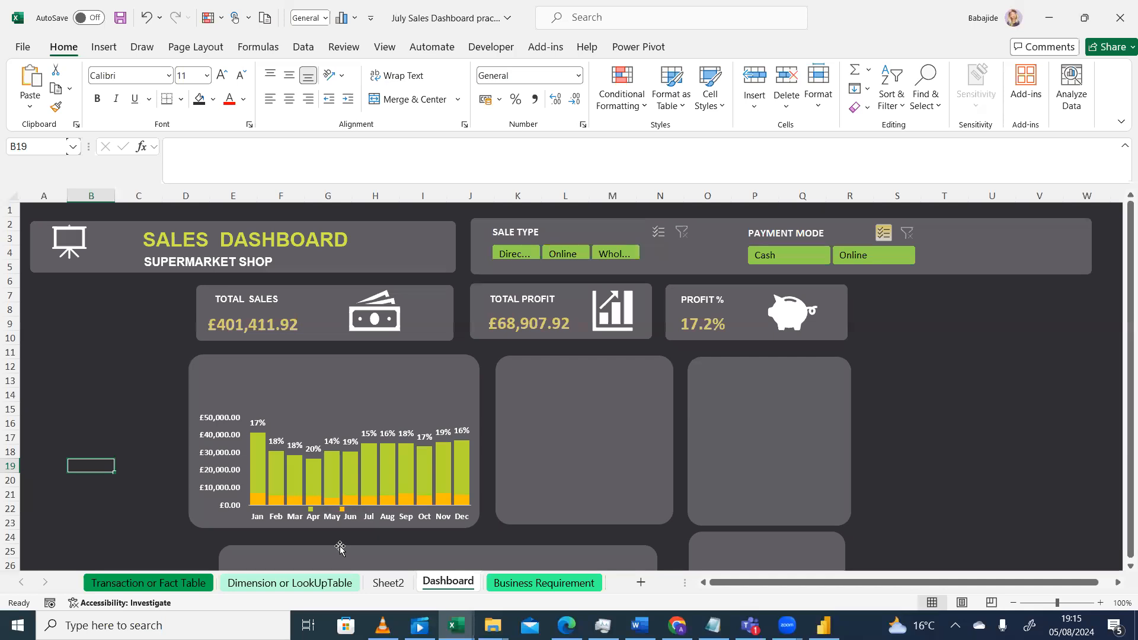
Step: Move the legend of the monthly sales and profit chart to the Top position
click(327, 509)
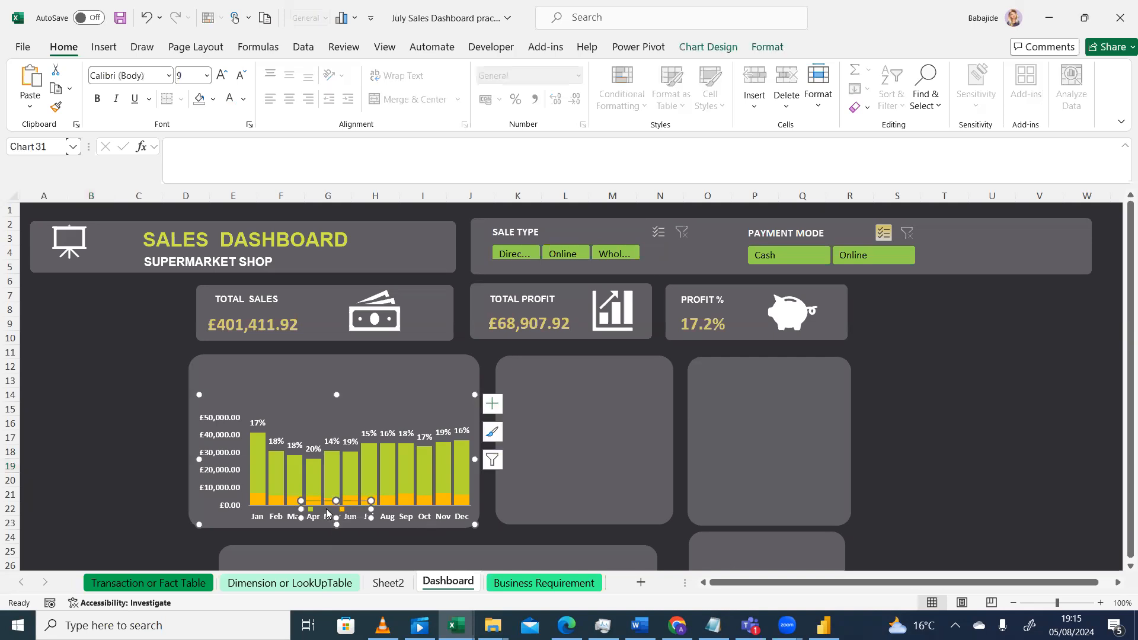
click(493, 406)
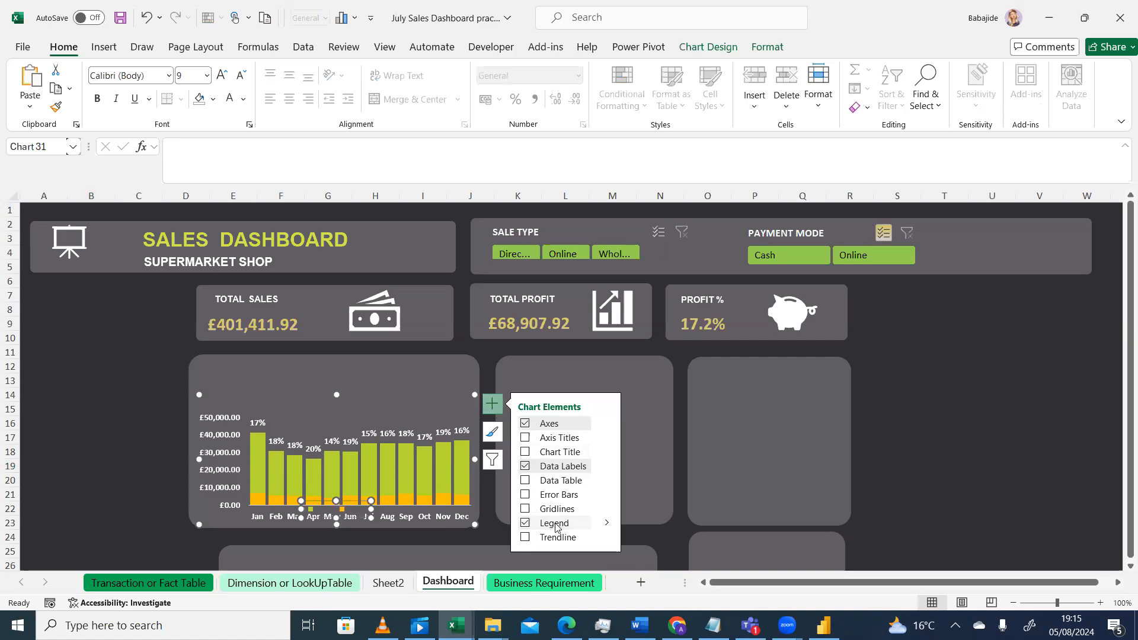
mouse_move(606, 522)
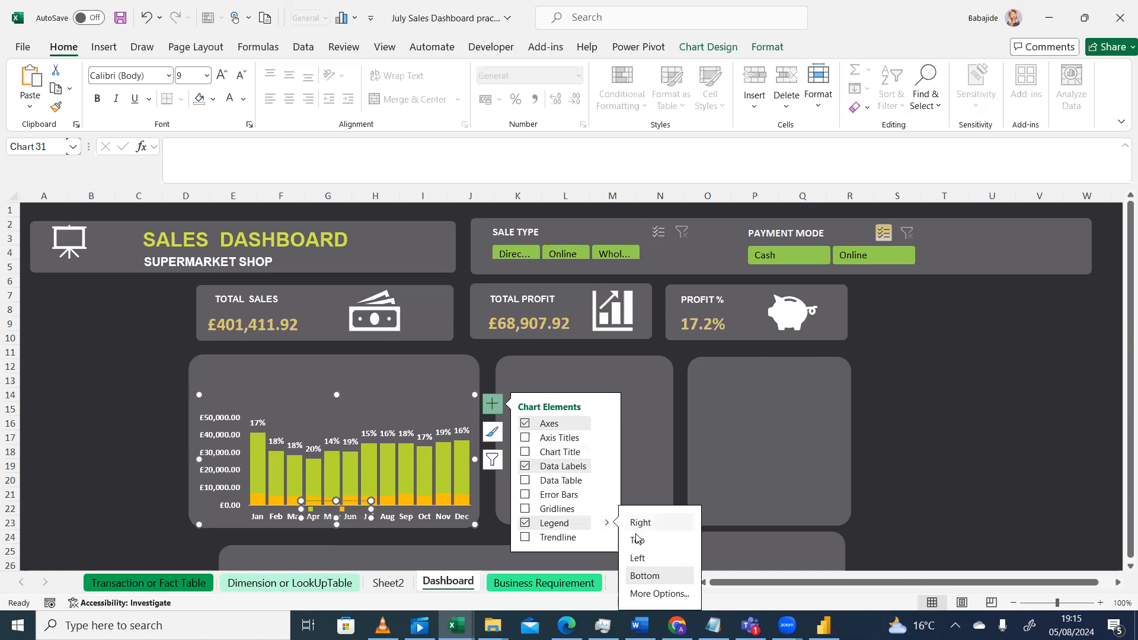
click(637, 539)
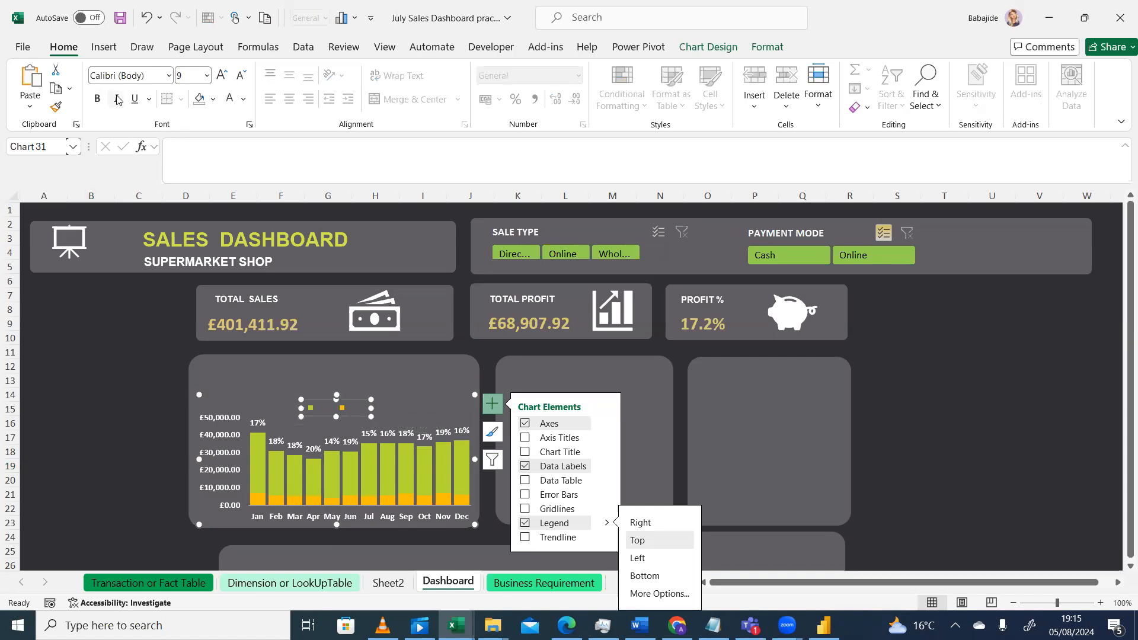
Step: Make the chart's legend text white and bold
click(244, 101)
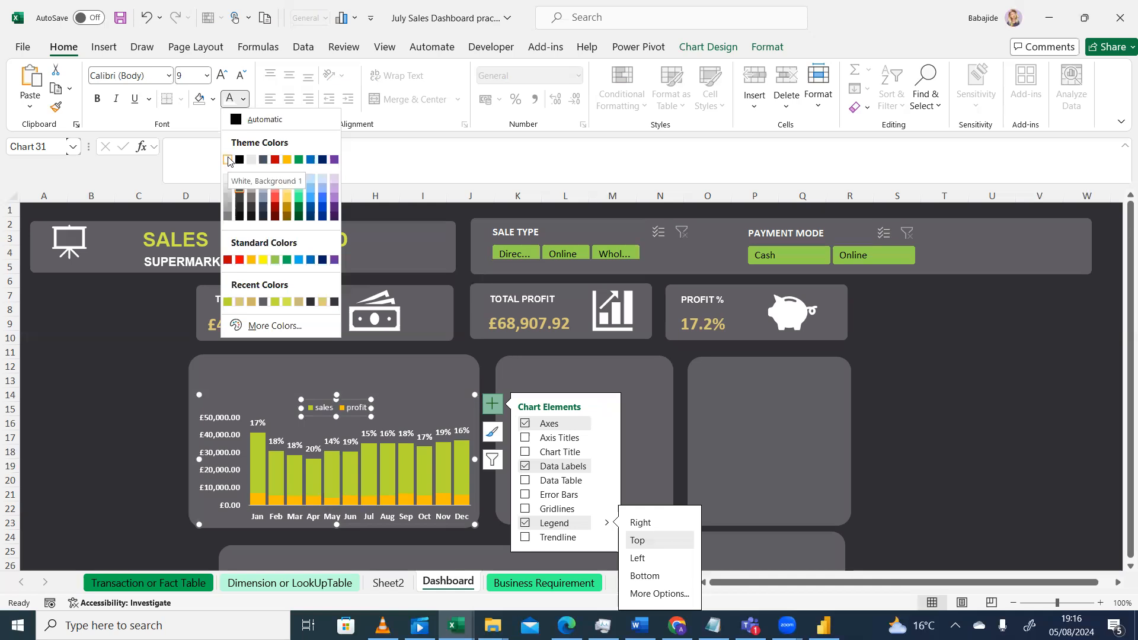
click(229, 160)
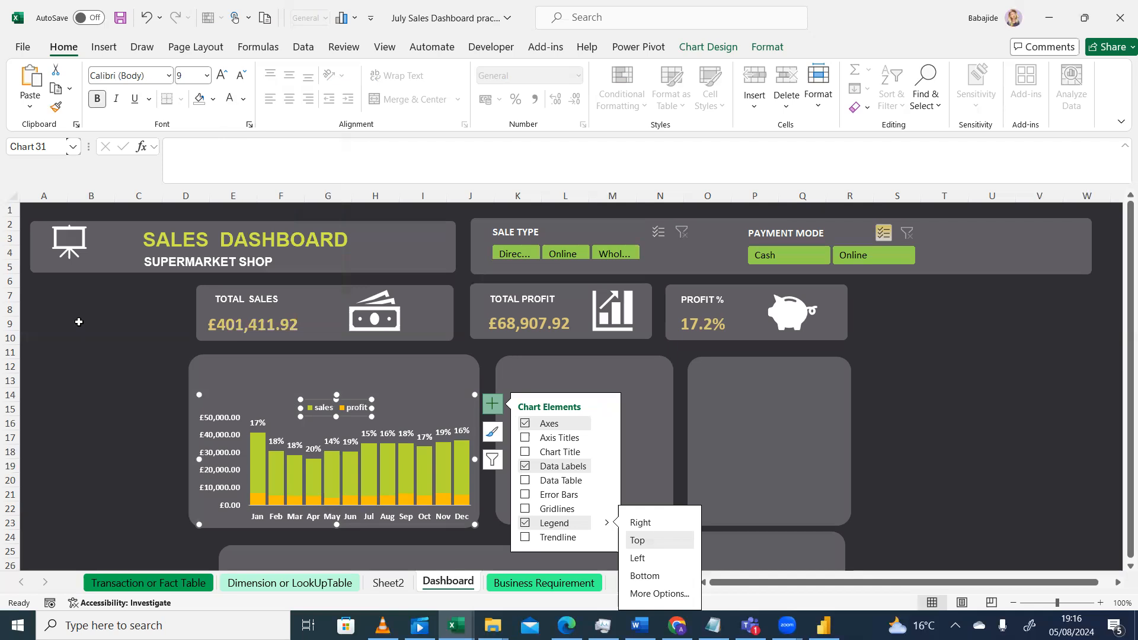
click(77, 323)
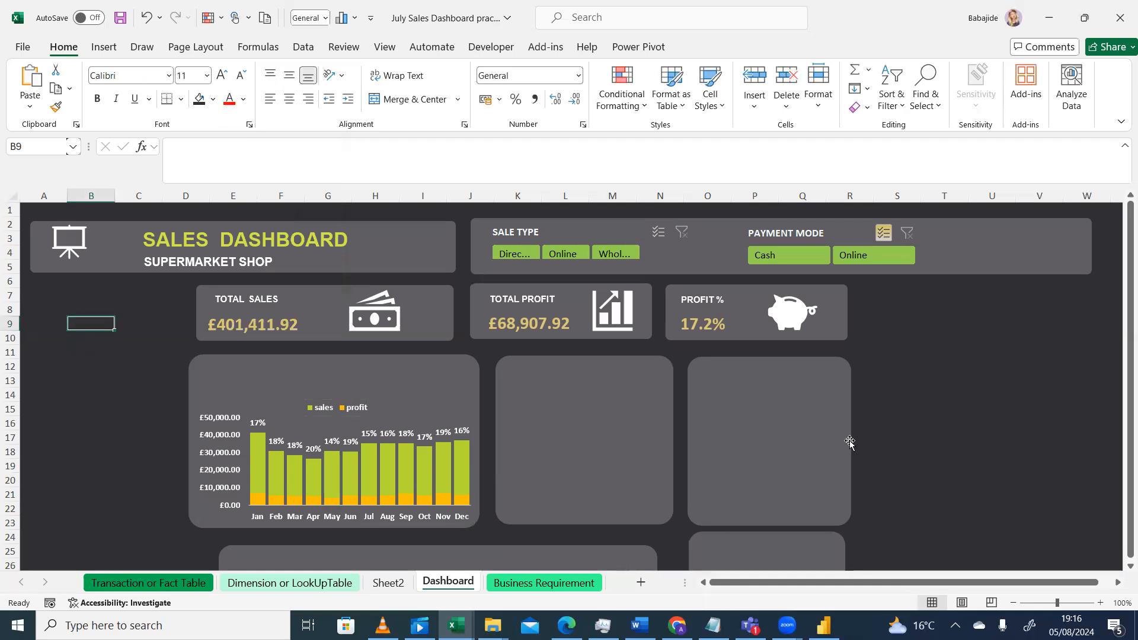
Step: Copy the sales check box on Sheet2
click(400, 585)
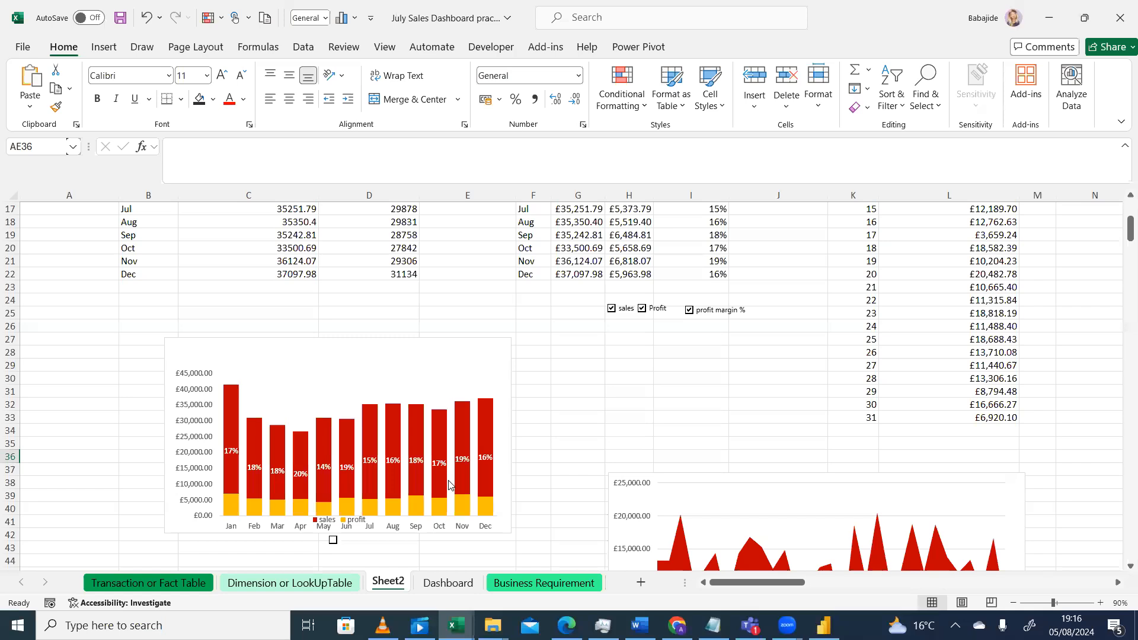
right_click(625, 310)
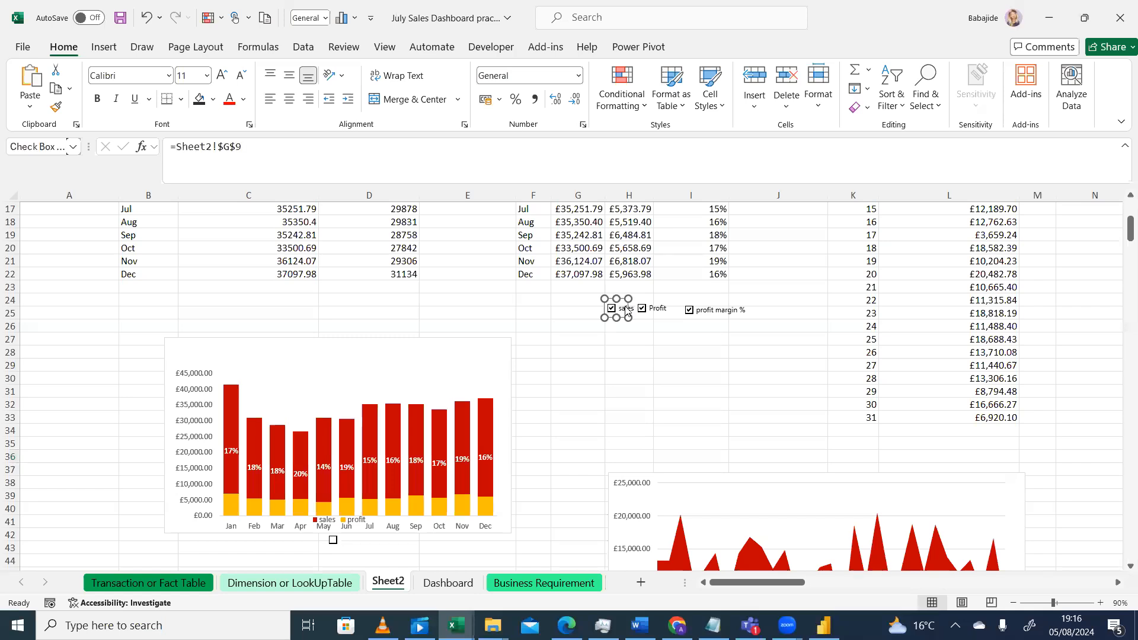
click(666, 346)
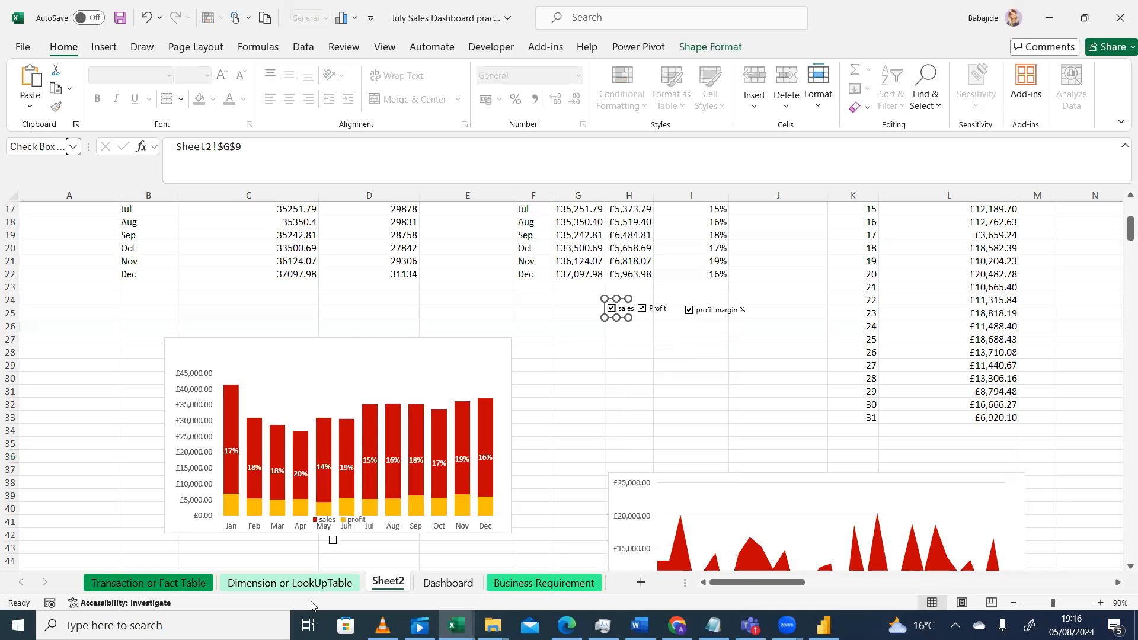
Step: Paste the copied sales check box on the Dashboard sheet at cell B15, beside the monthly sales and profit chart
click(449, 583)
key(Down)
key(Down)
key(Down)
key(Down)
key(Down)
key(Down)
right_click(99, 409)
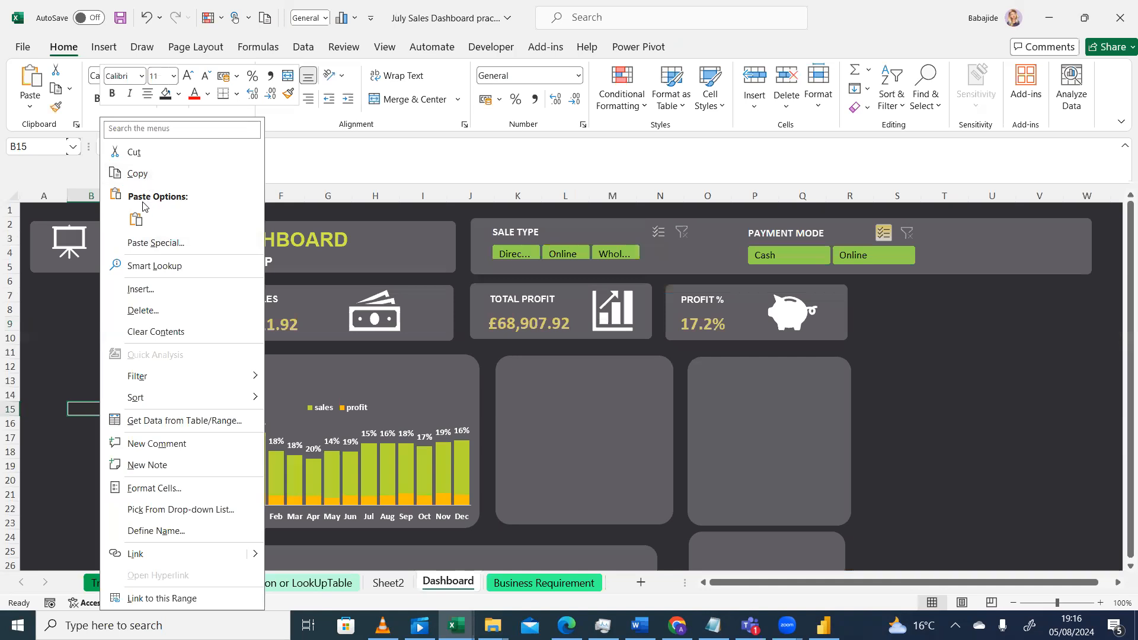
click(135, 219)
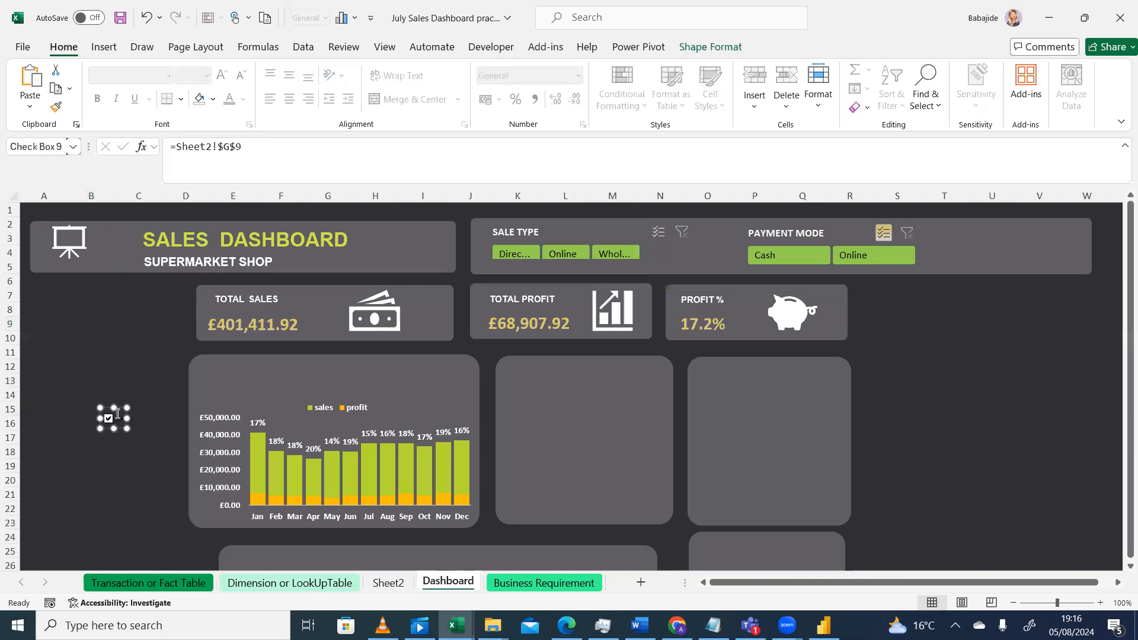
Step: Move the pasted sales check box onto the panel above the monthly chart, and toggle it off and on to test it
drag(113, 409, 270, 379)
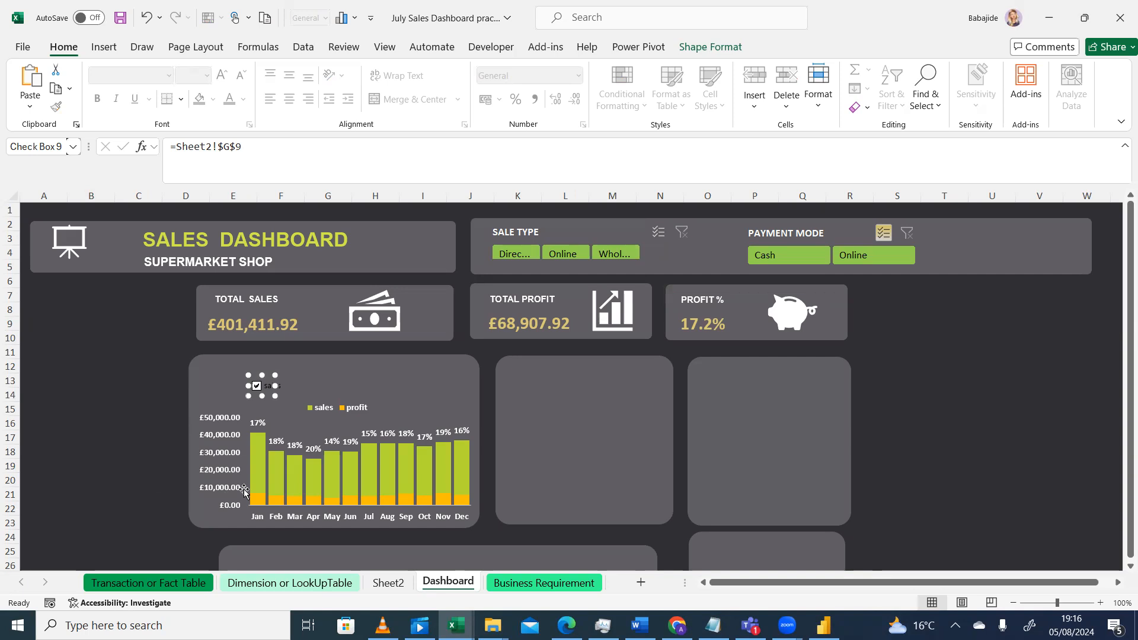
mouse_move(255, 473)
click(148, 407)
click(276, 391)
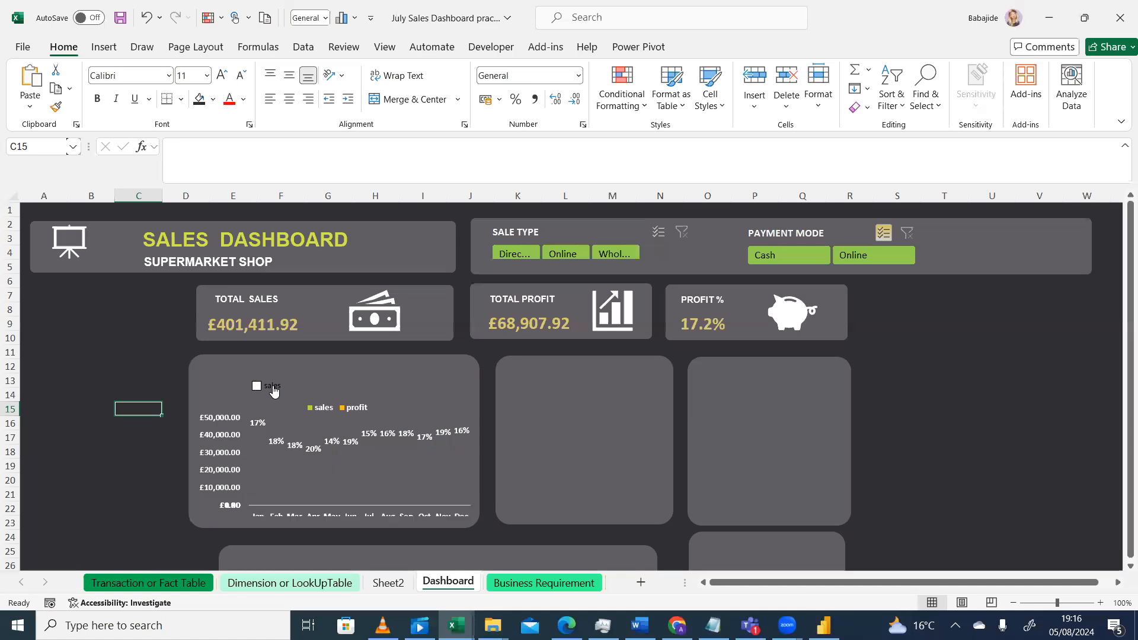
click(258, 390)
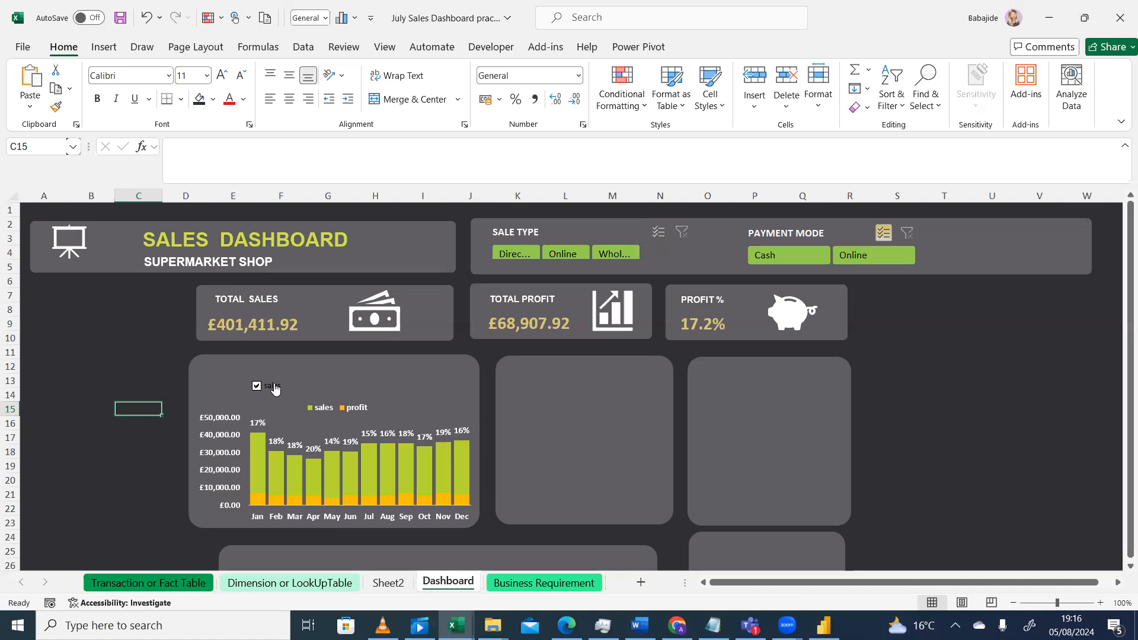
right_click(275, 389)
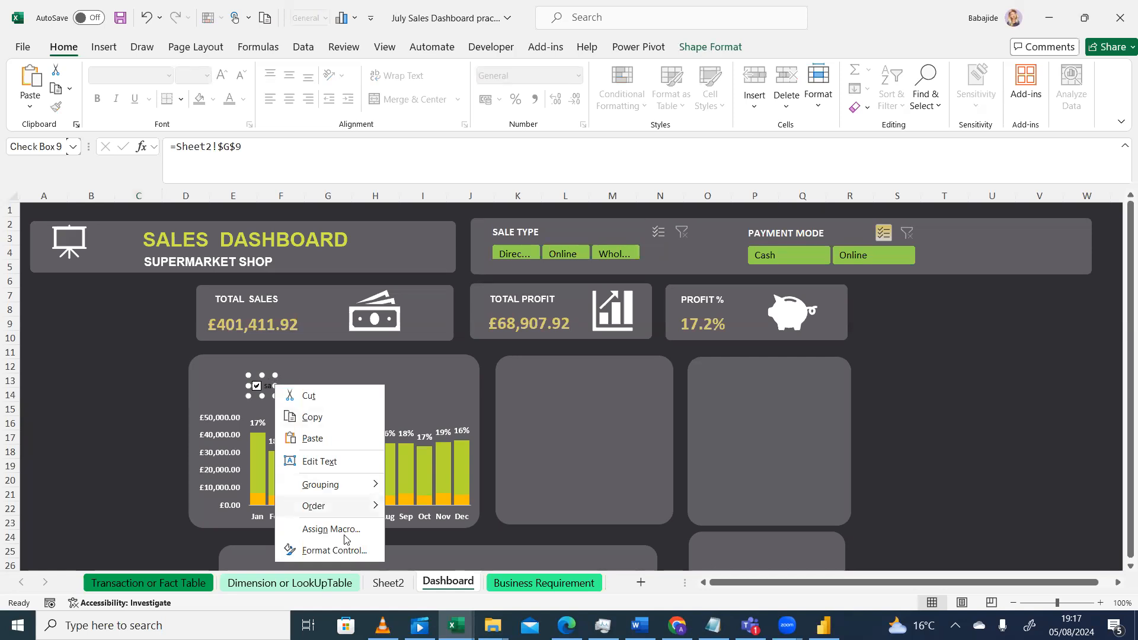
click(333, 550)
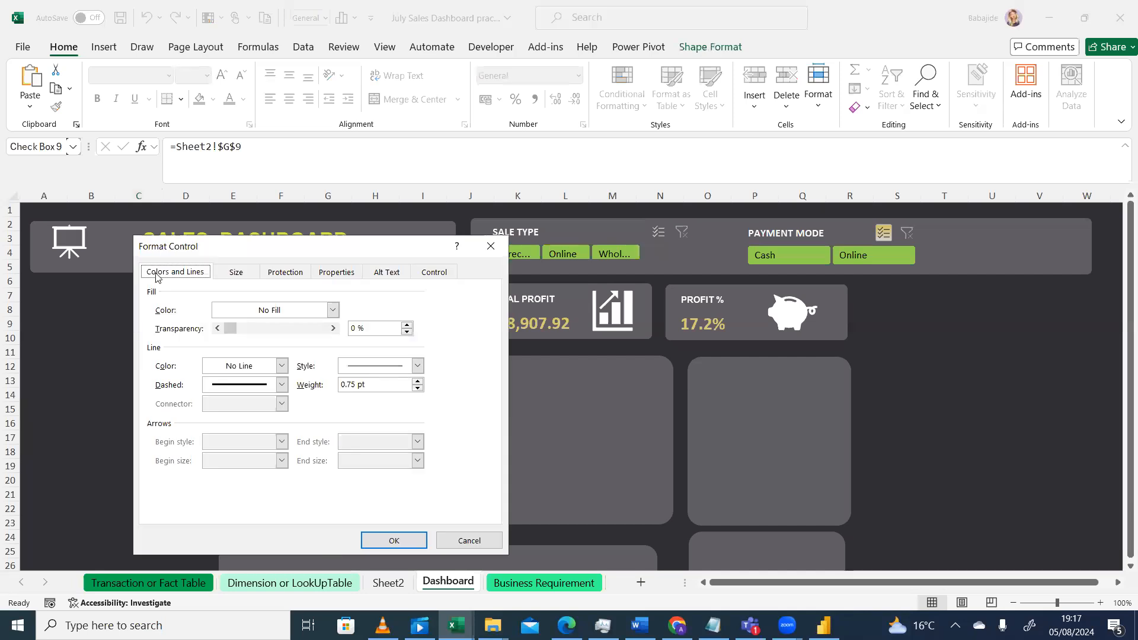
click(238, 273)
click(275, 275)
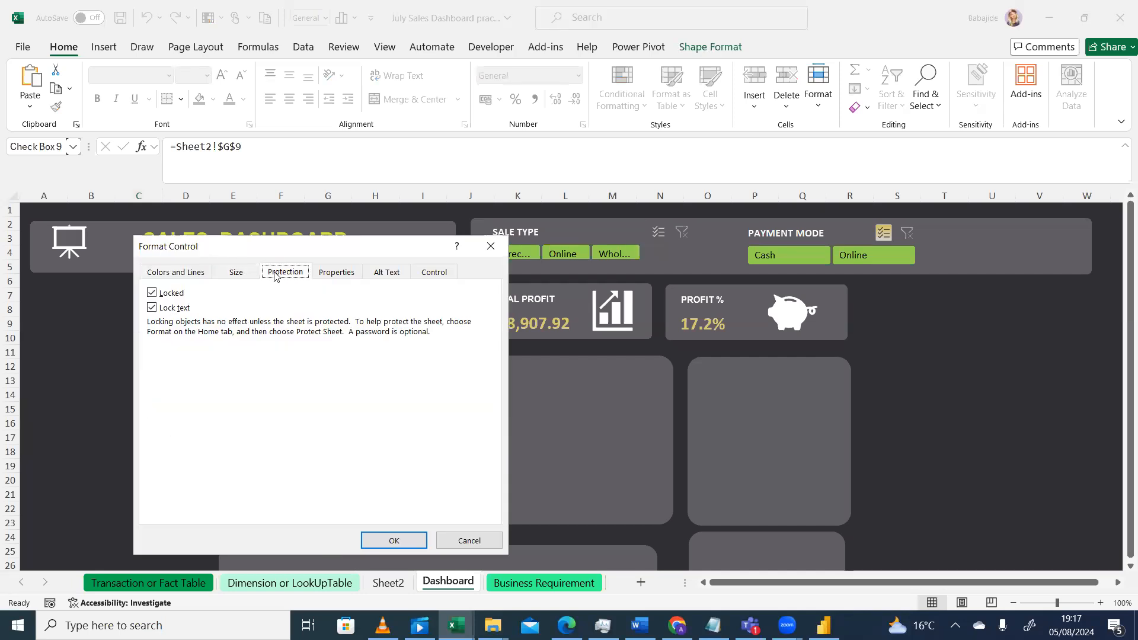
click(171, 271)
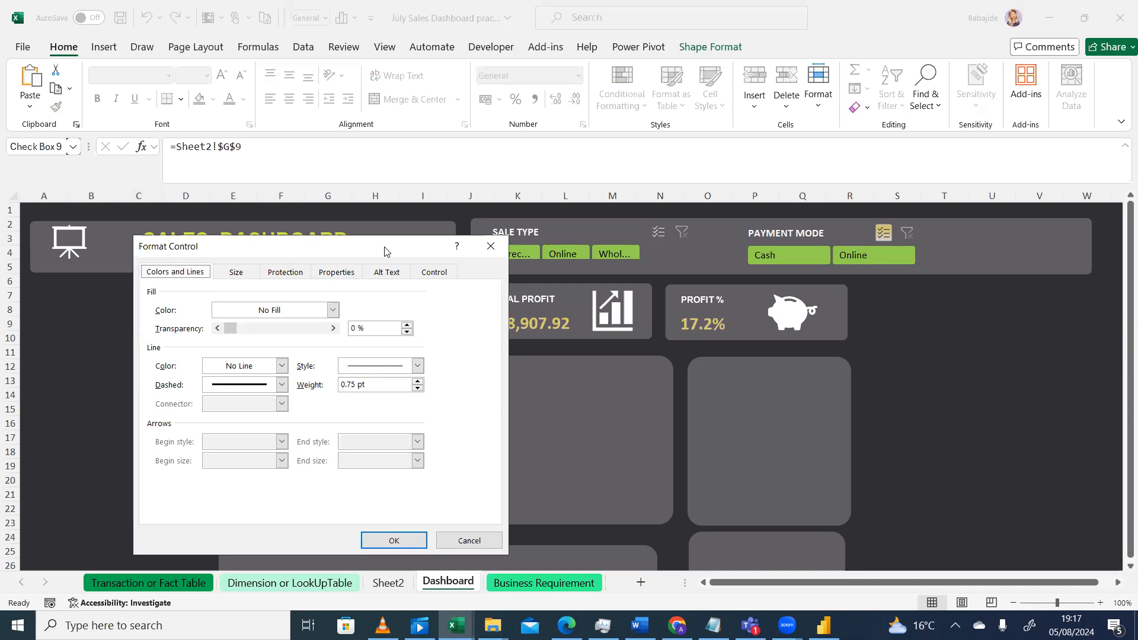
drag(384, 251, 703, 250)
click(652, 308)
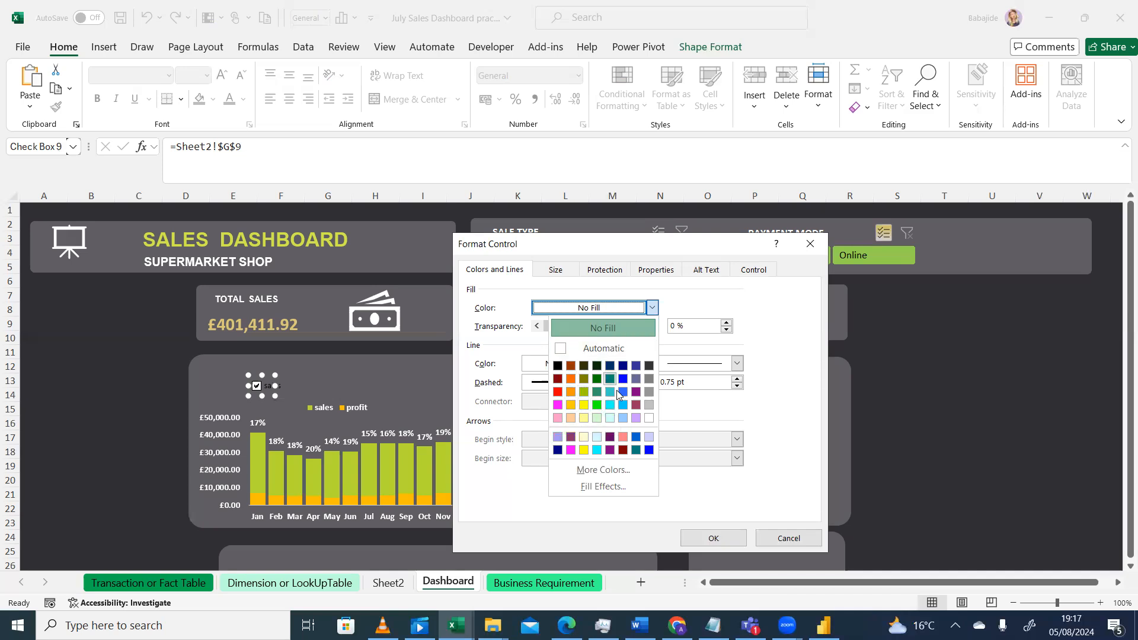
click(614, 474)
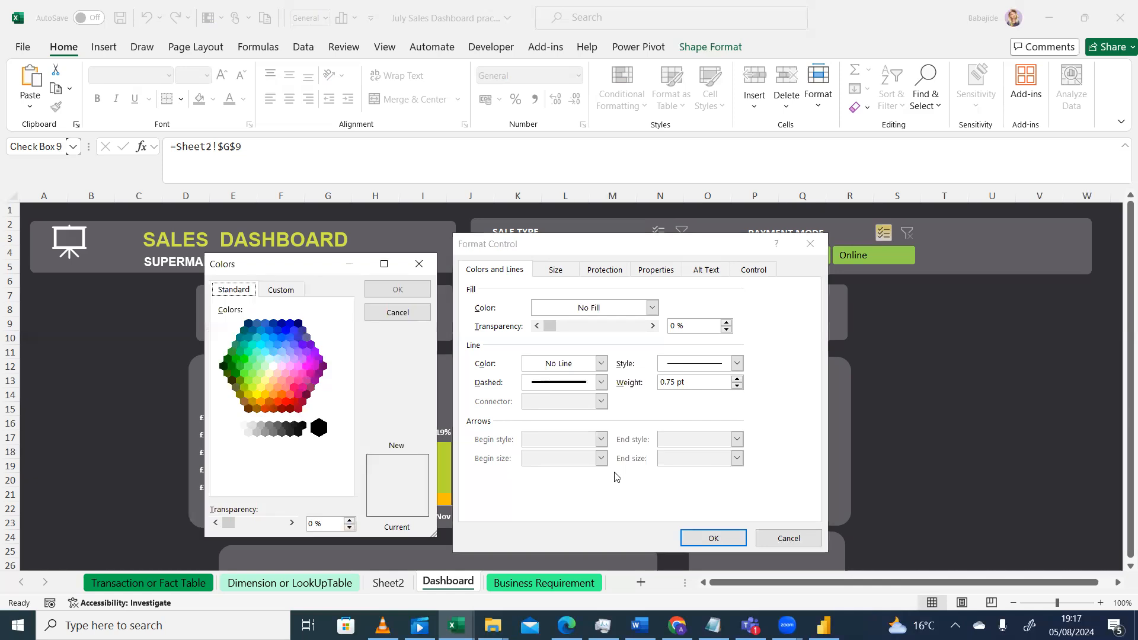
click(415, 265)
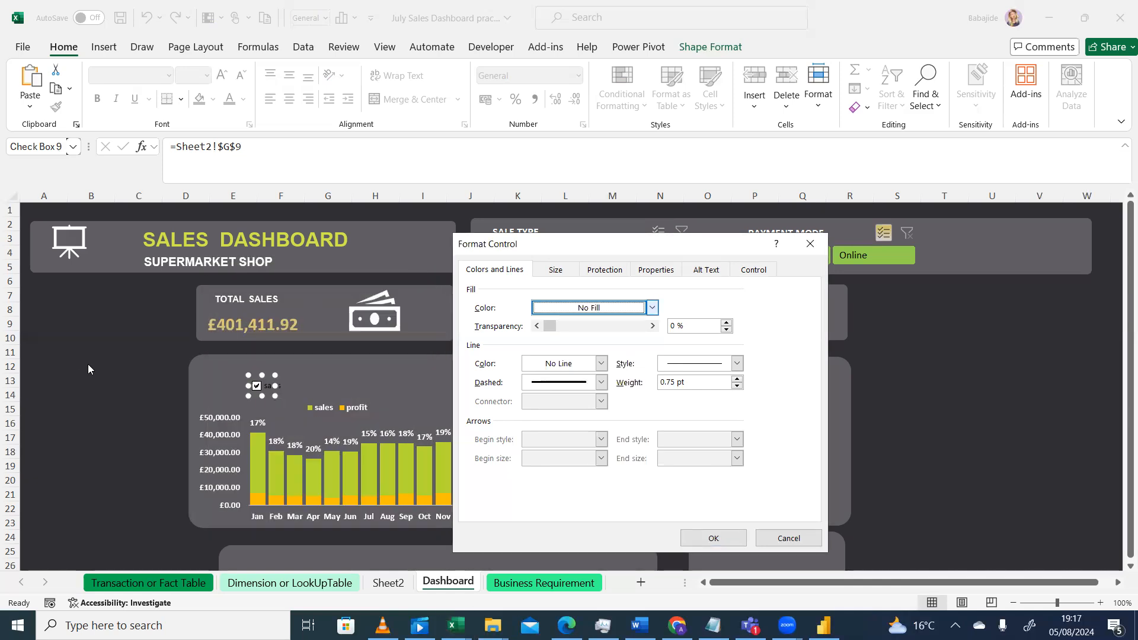
click(818, 244)
Step: Copy the hex colour code #D0E84C from the font colour of the SALES DASHBOARD title
click(310, 243)
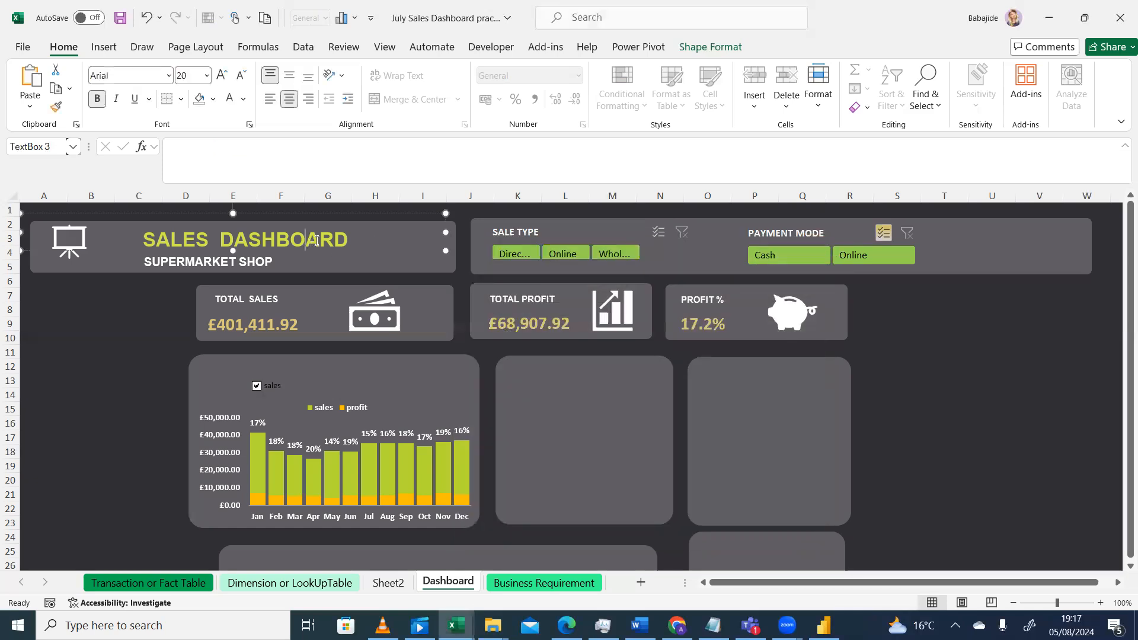
drag(355, 239, 148, 255)
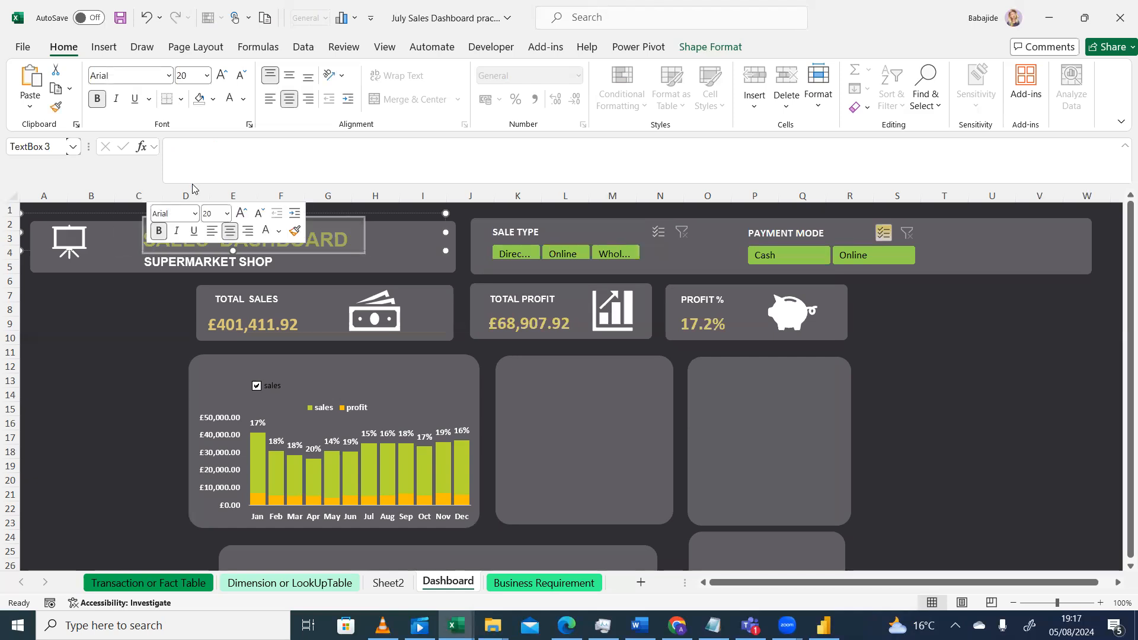
click(243, 98)
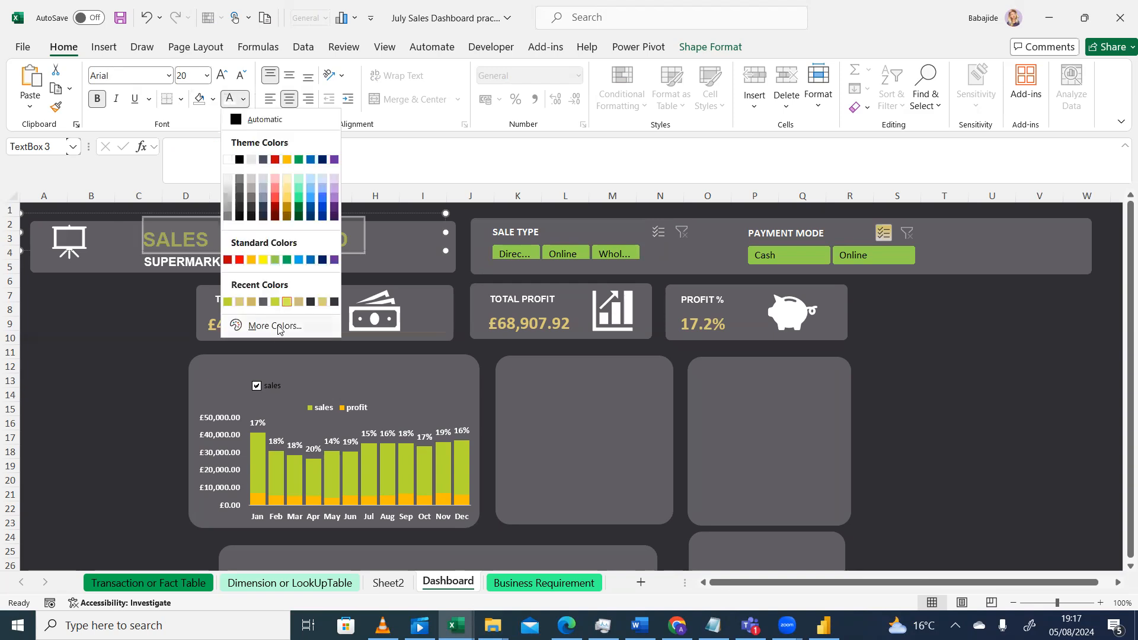
click(276, 326)
drag(622, 495, 593, 502)
key(ctrl+c)
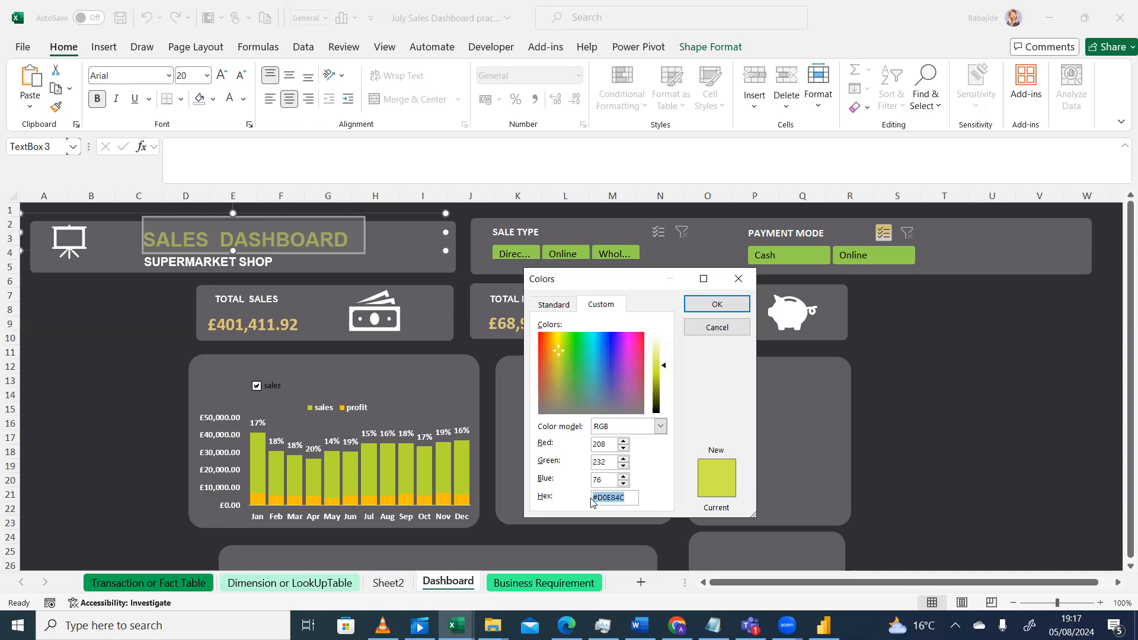
click(737, 278)
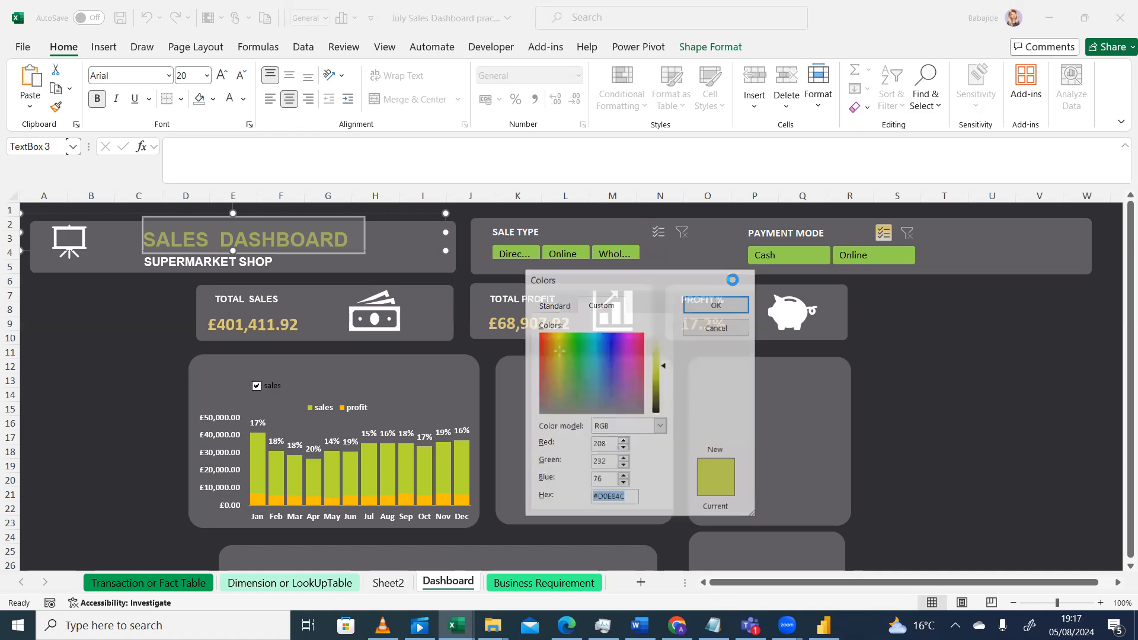
Step: Fill the sales check box above the monthly chart with the custom colour #D0E84C
click(148, 354)
right_click(274, 386)
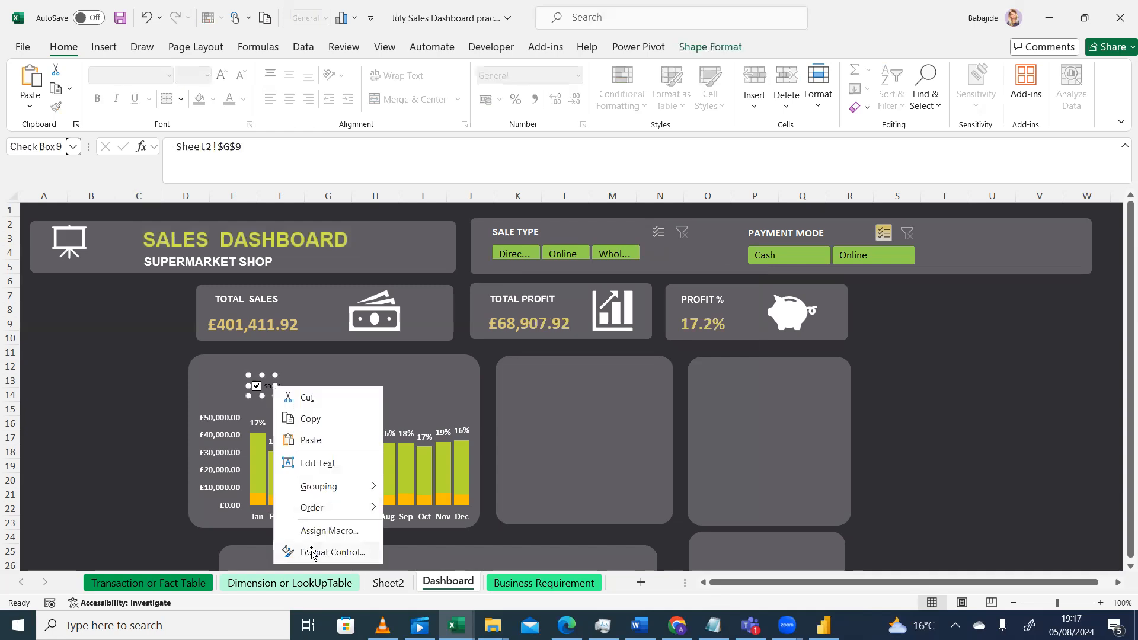
click(312, 553)
click(653, 311)
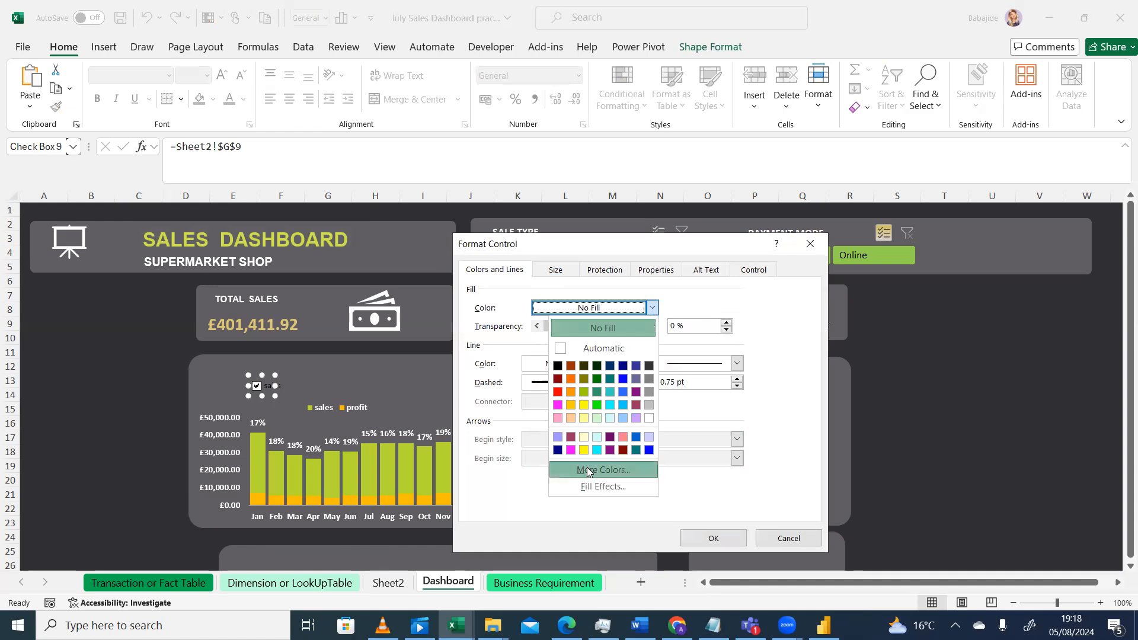
click(596, 467)
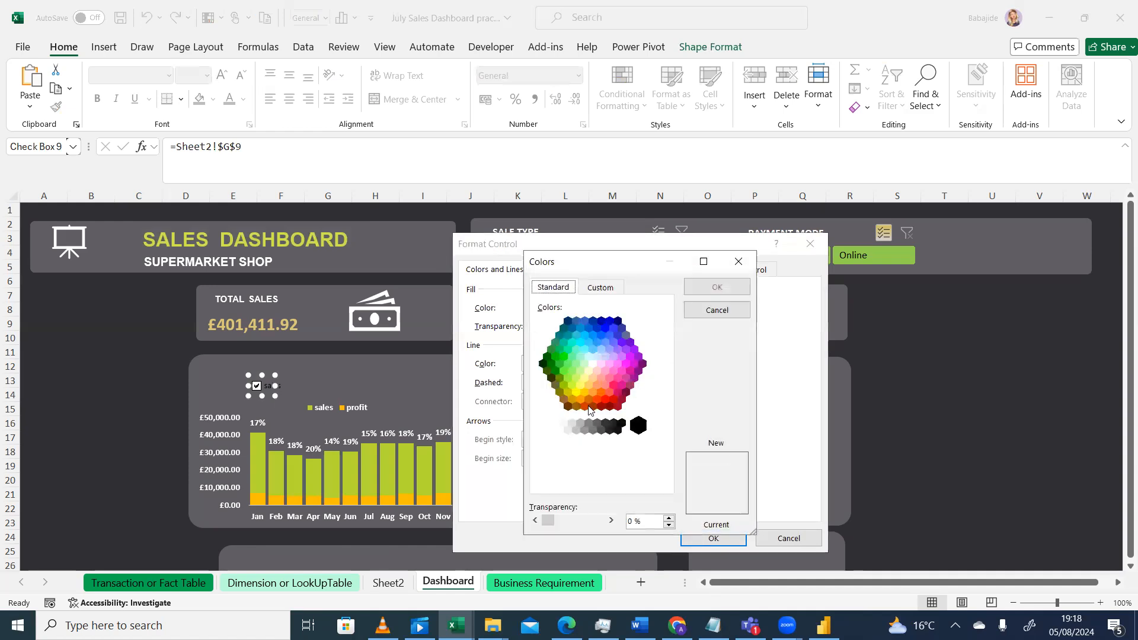
click(600, 287)
drag(626, 478, 561, 487)
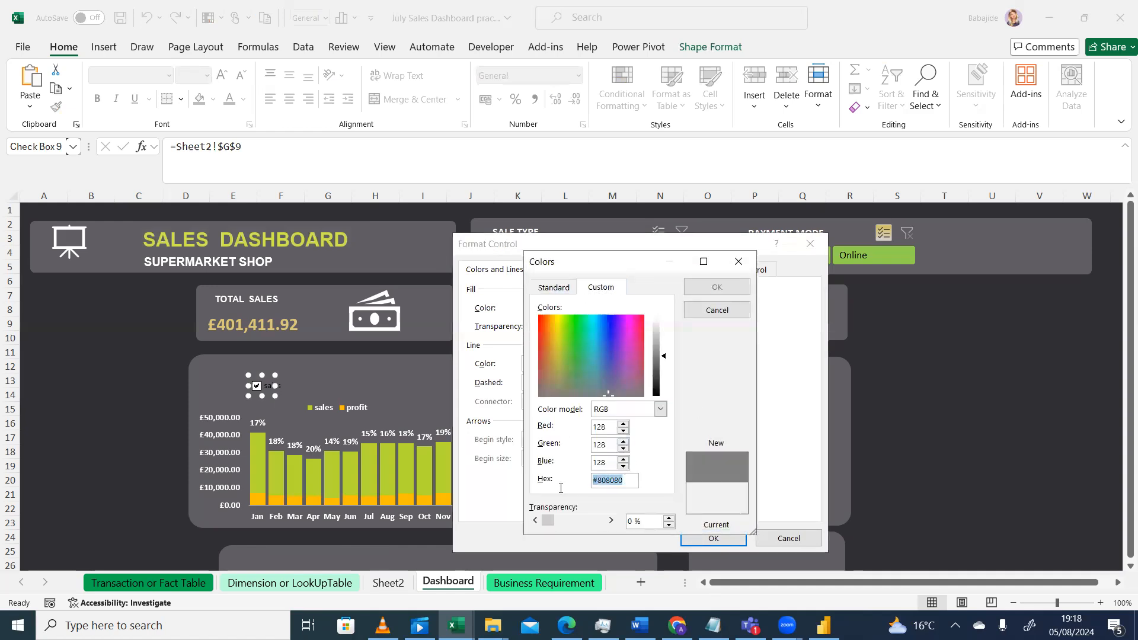
key(ctrl+v)
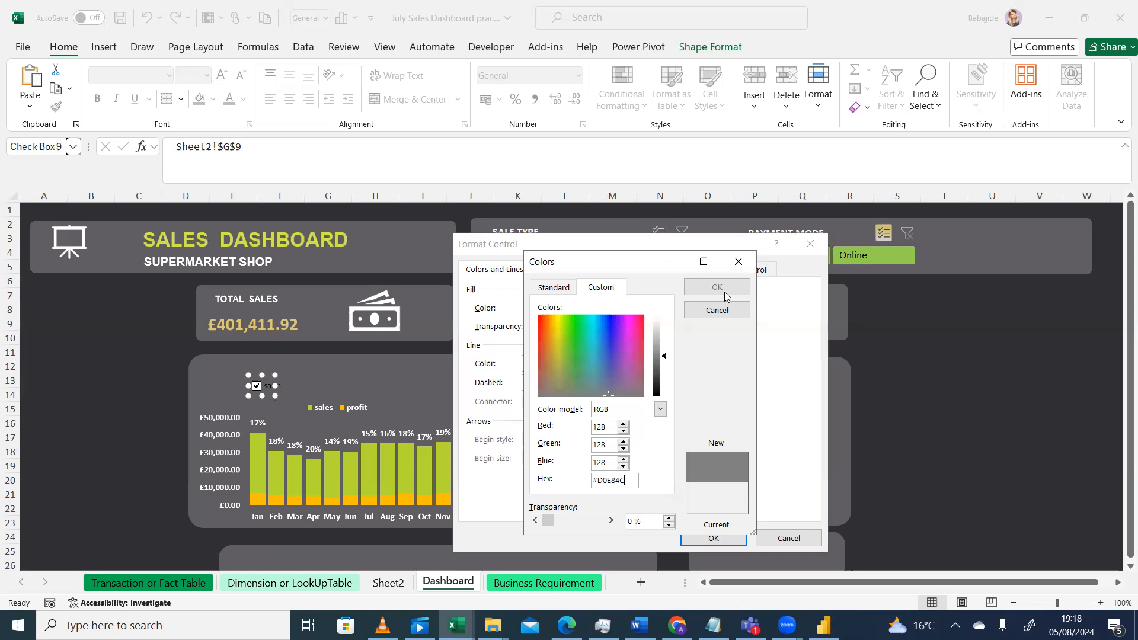
click(565, 288)
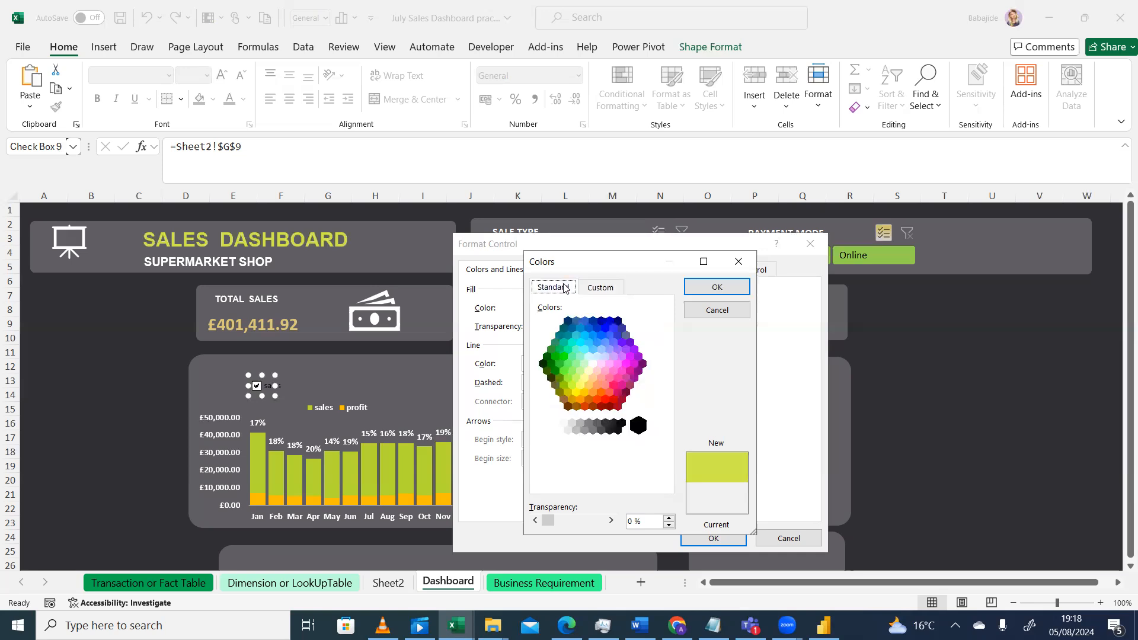
click(600, 288)
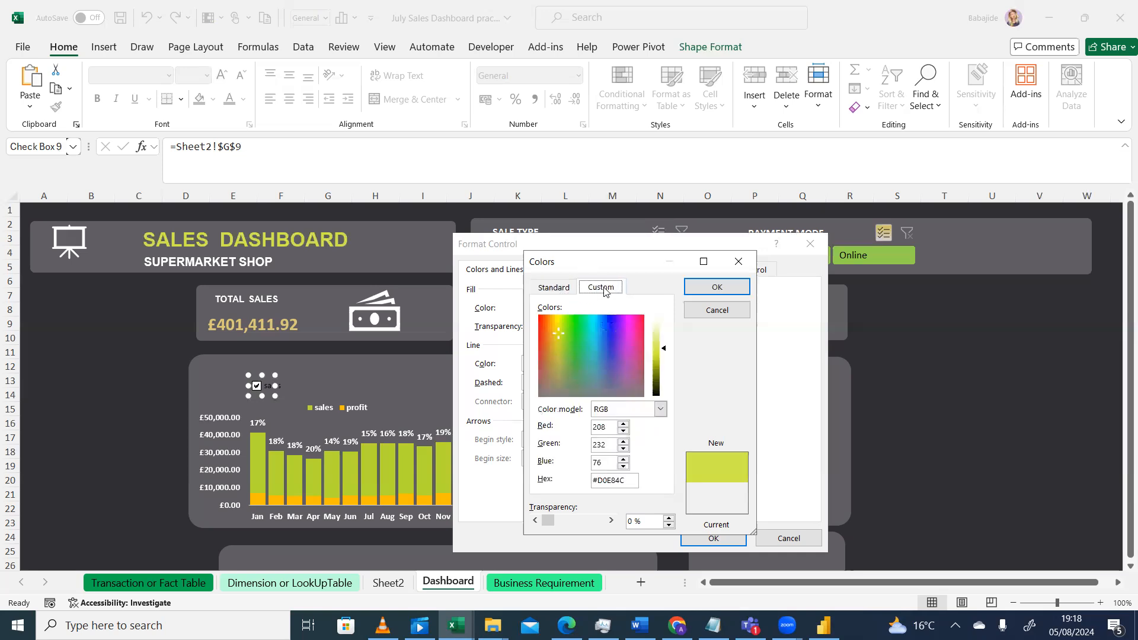
click(725, 289)
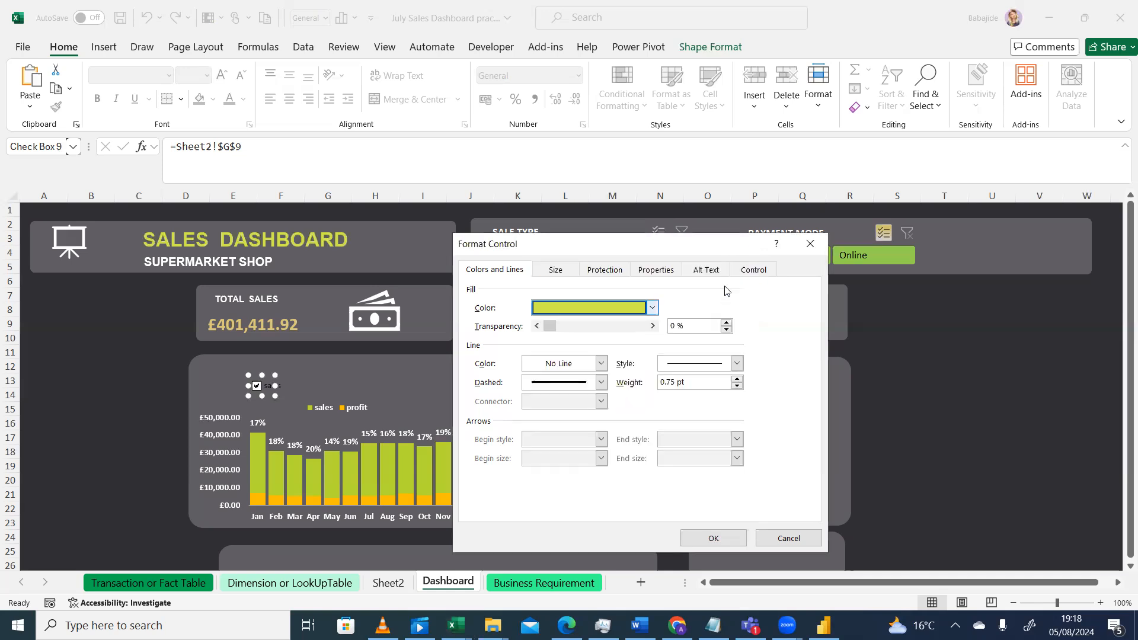
click(713, 538)
click(158, 407)
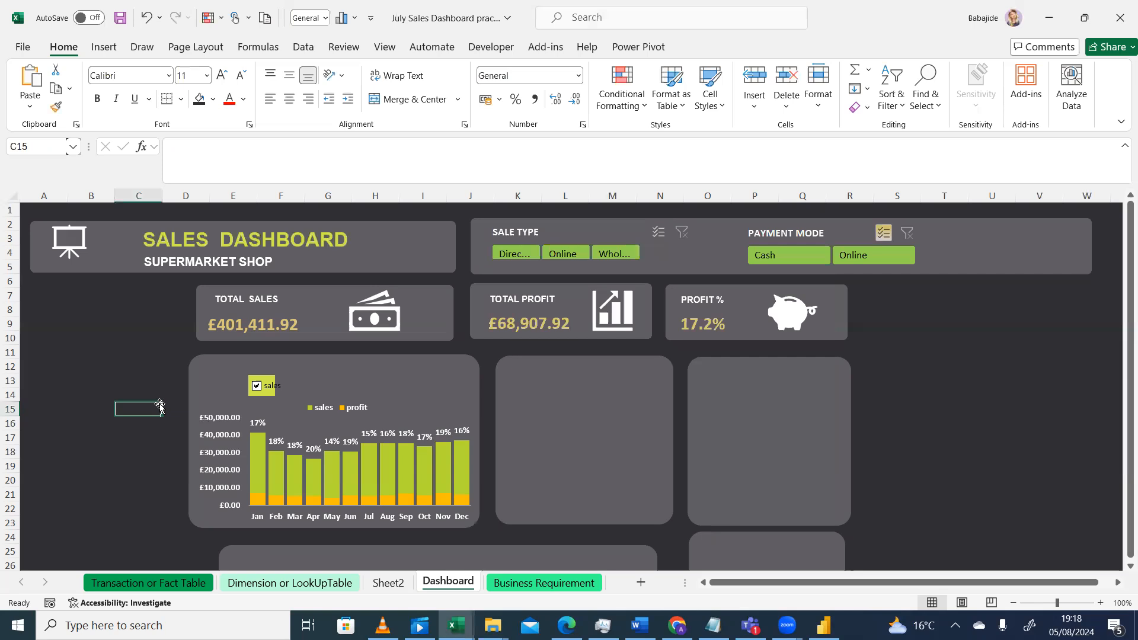
Step: Widen the sales check box so its coloured fill covers the whole label, and leave it ticked
click(276, 386)
right_click(271, 386)
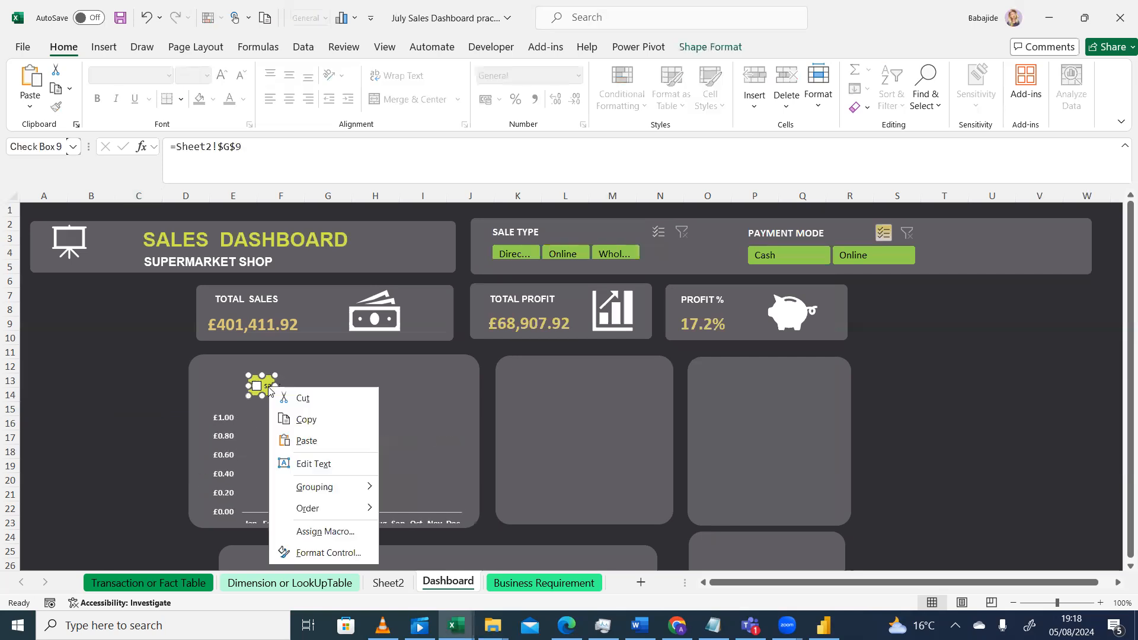
key(Escape)
drag(273, 395, 283, 395)
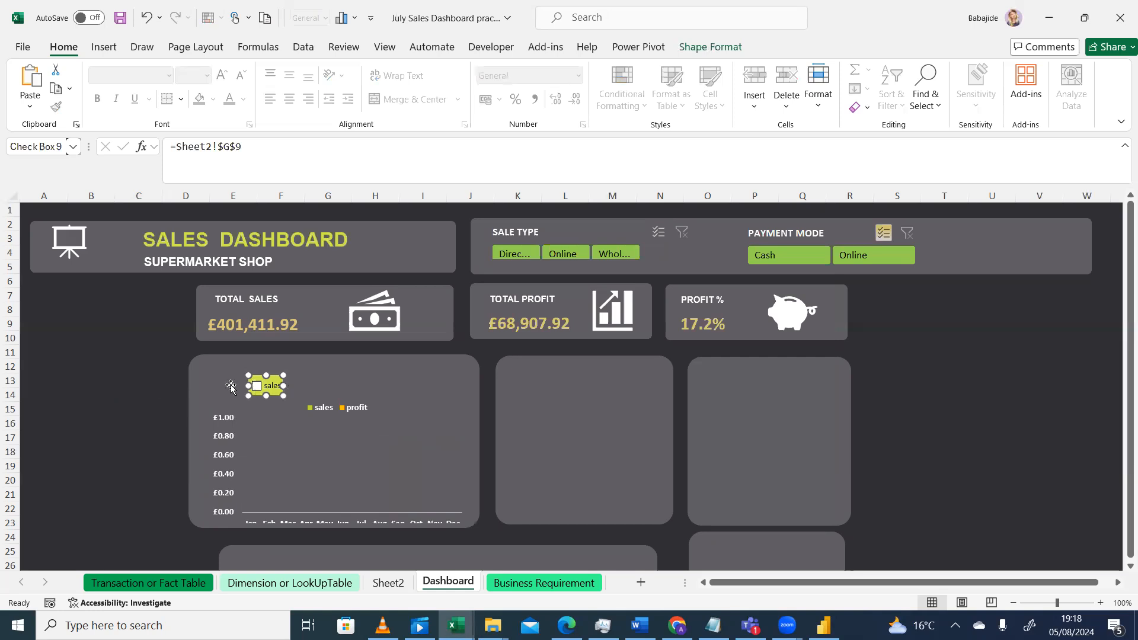
click(155, 393)
click(266, 390)
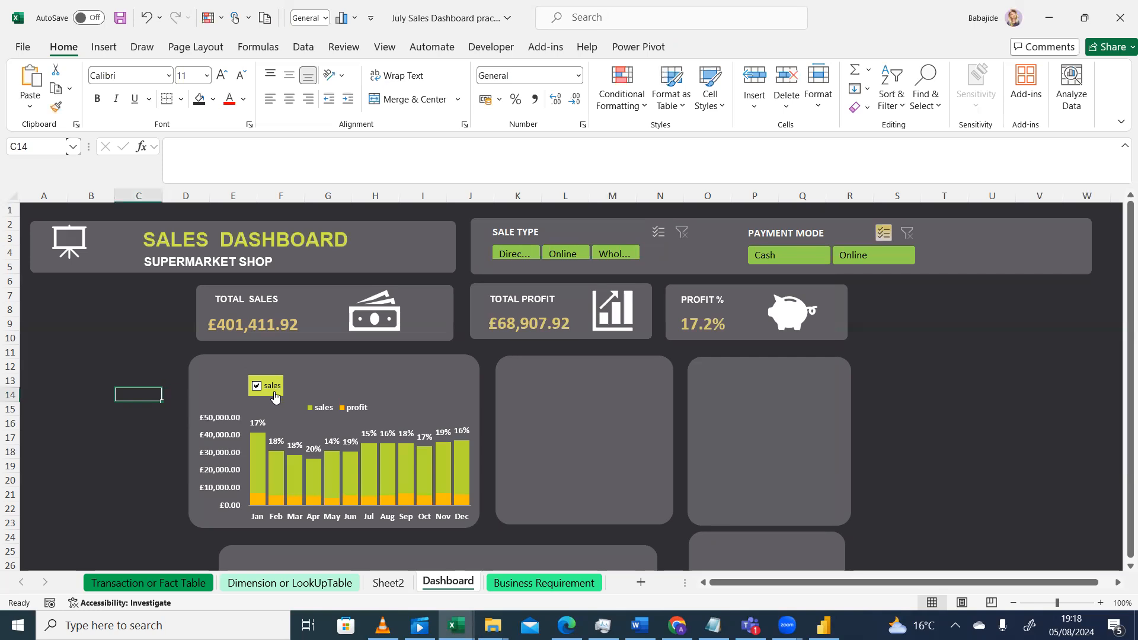
Step: Reduce the sales check box's height to fit its label and shift it slightly up and to the right above the chart
click(280, 396)
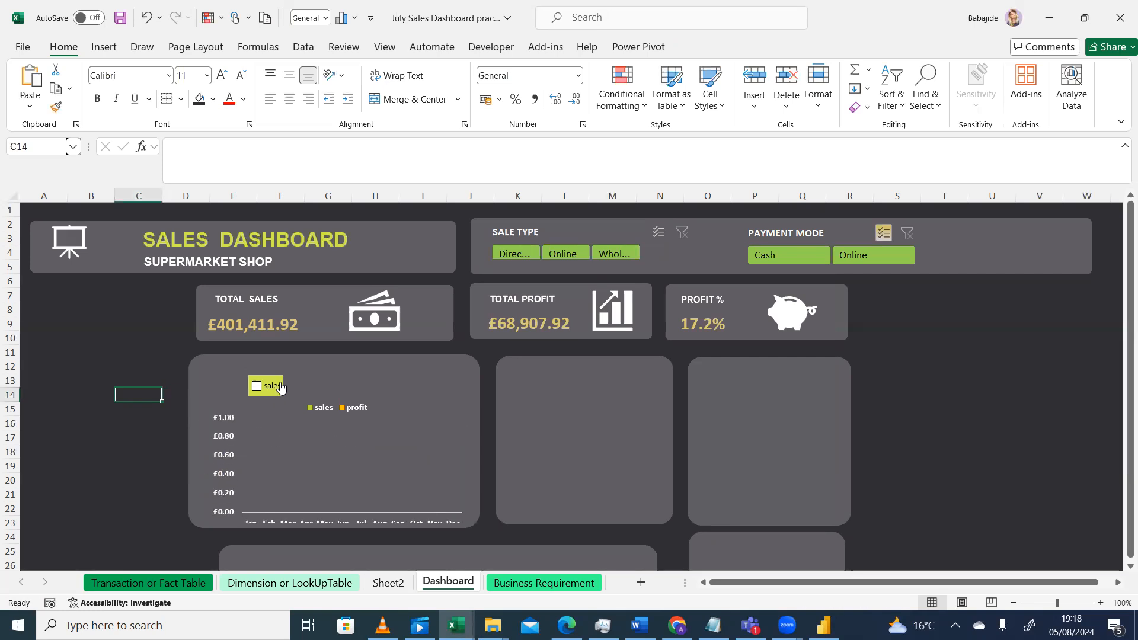
right_click(281, 396)
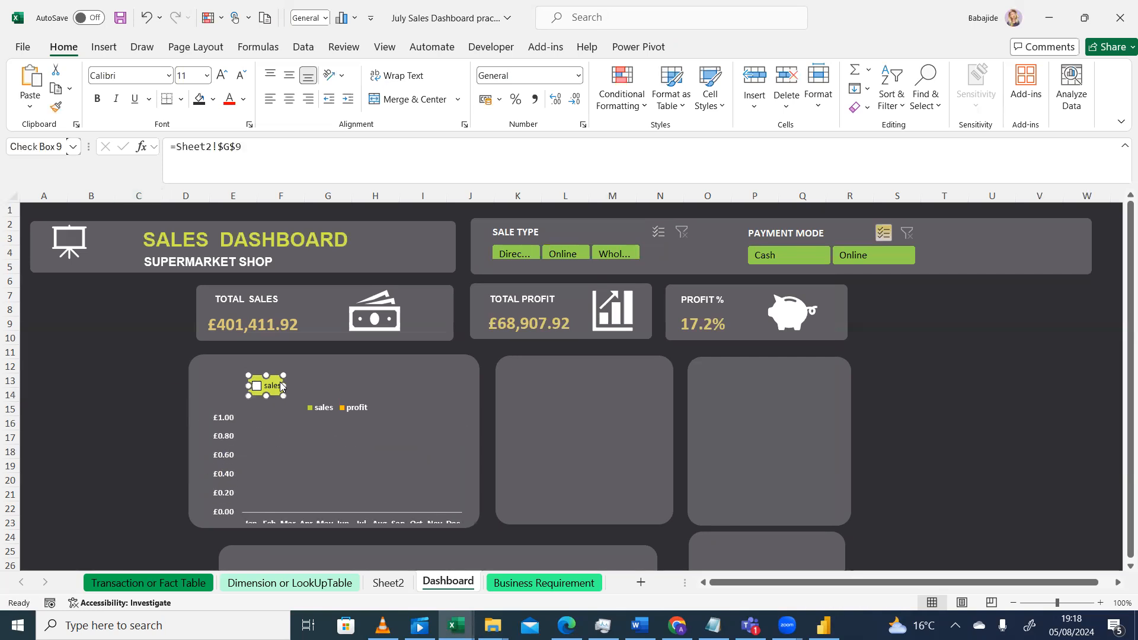
click(259, 416)
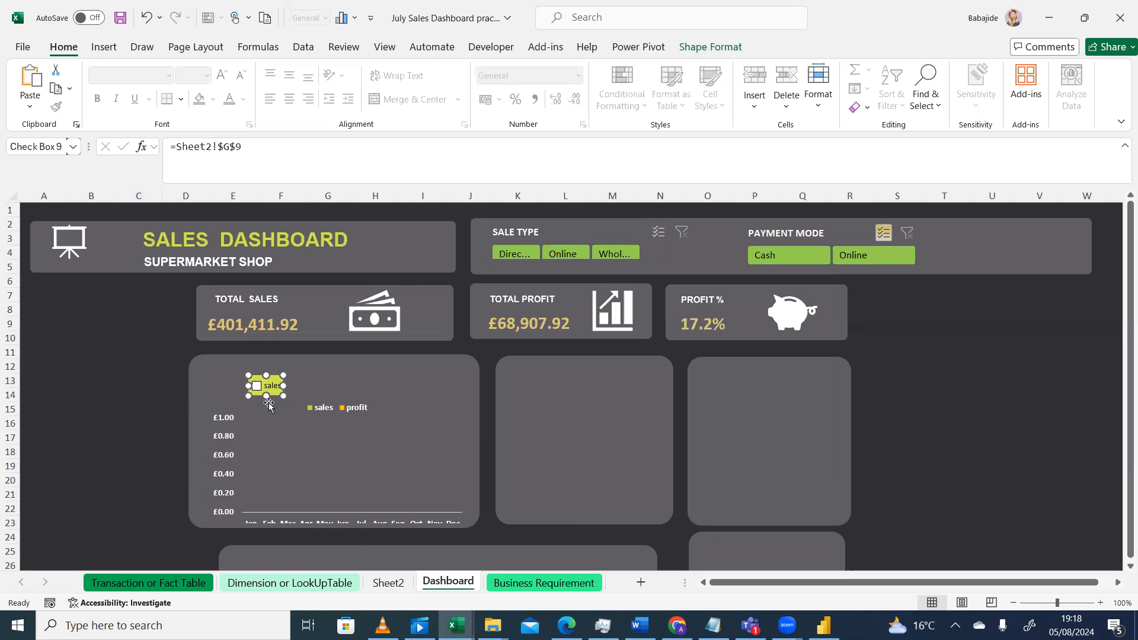
drag(284, 394, 295, 373)
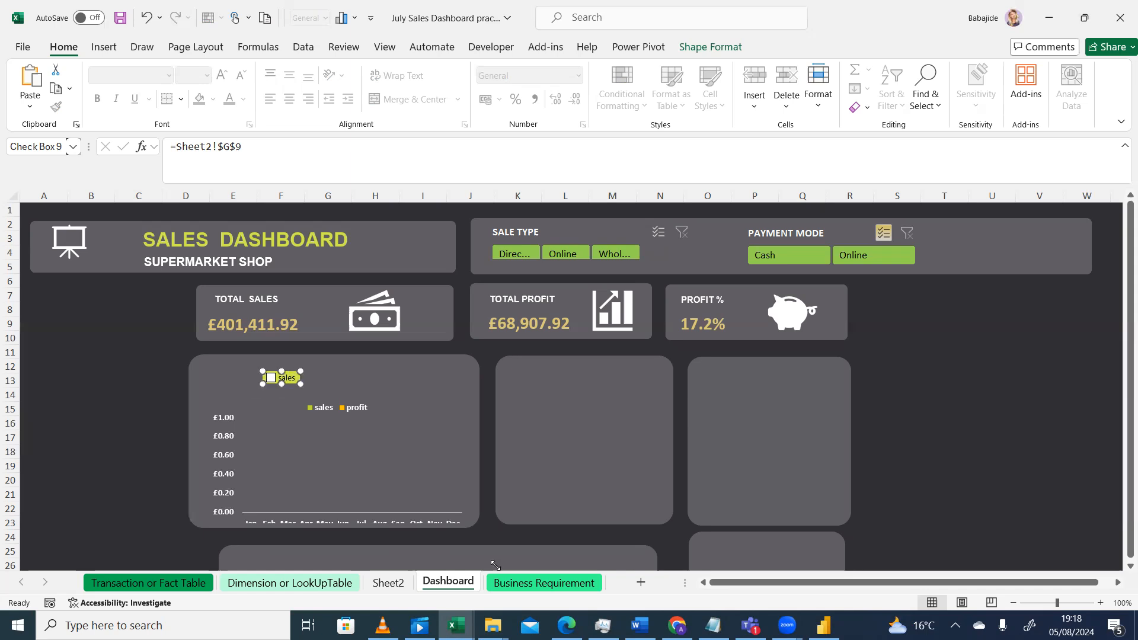
Step: Look at the reference dashboard in VLC media player, return to the Excel dashboard and tick the sales check box
click(382, 625)
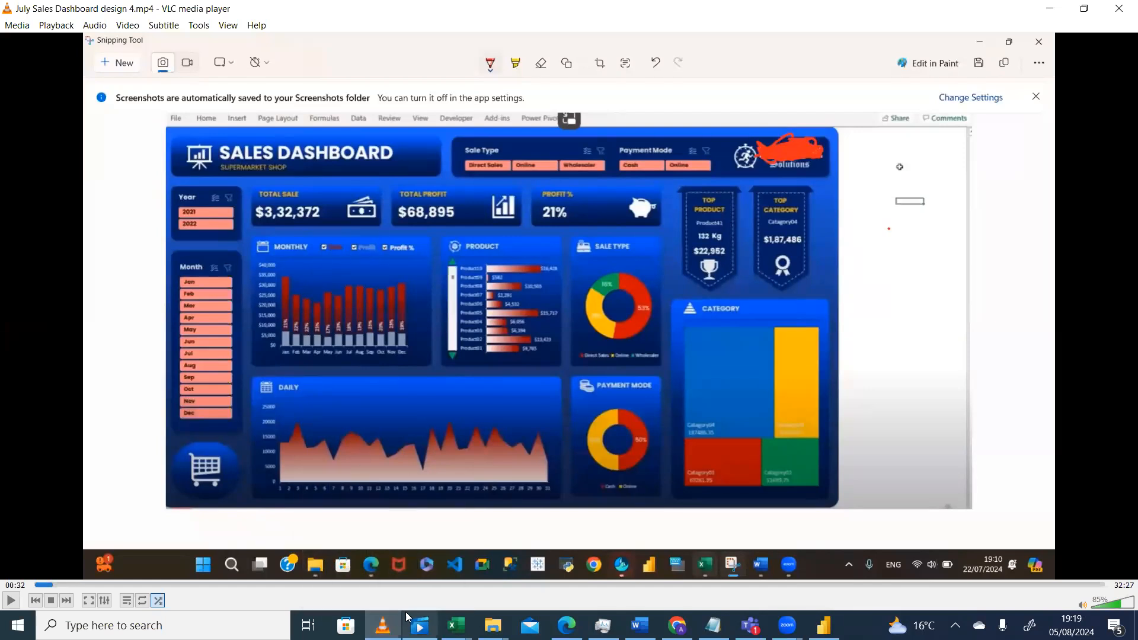
click(383, 625)
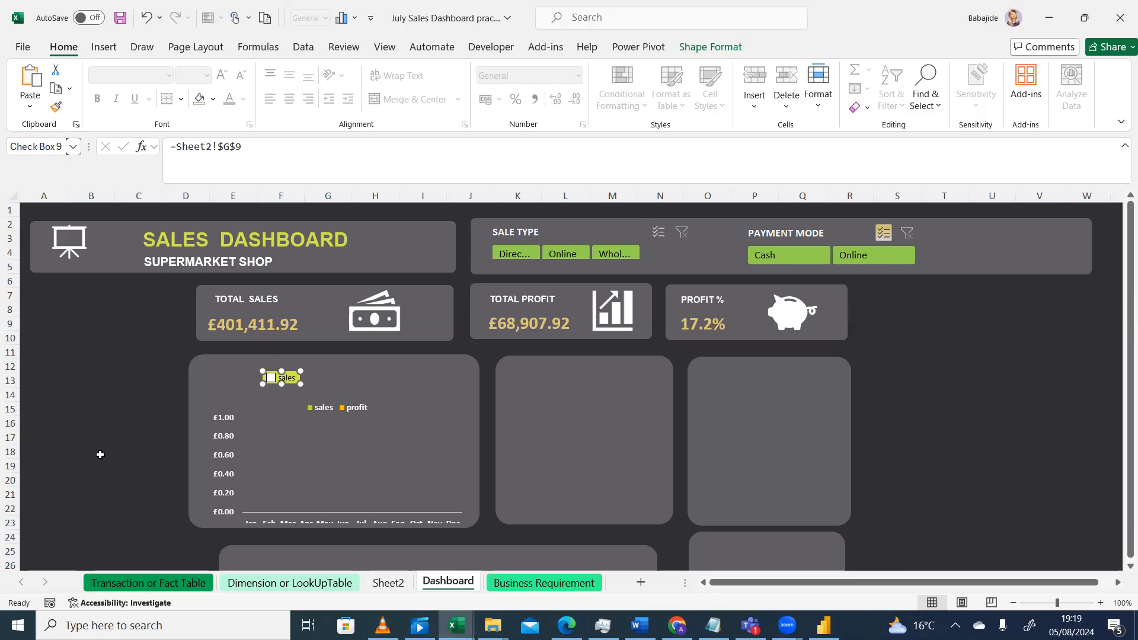
click(182, 393)
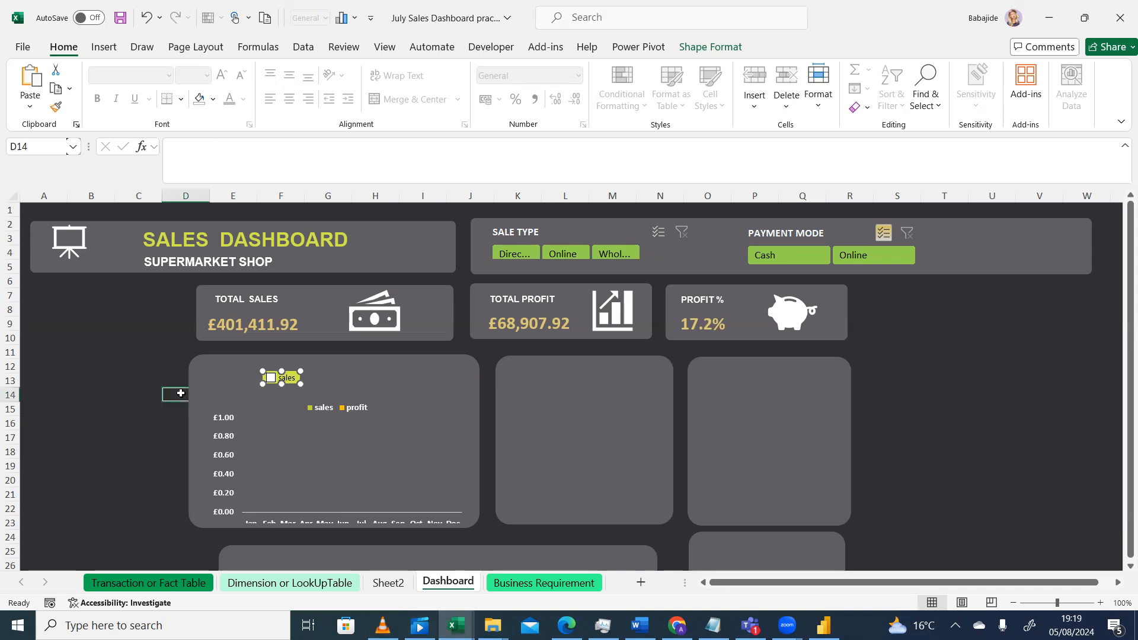
click(271, 378)
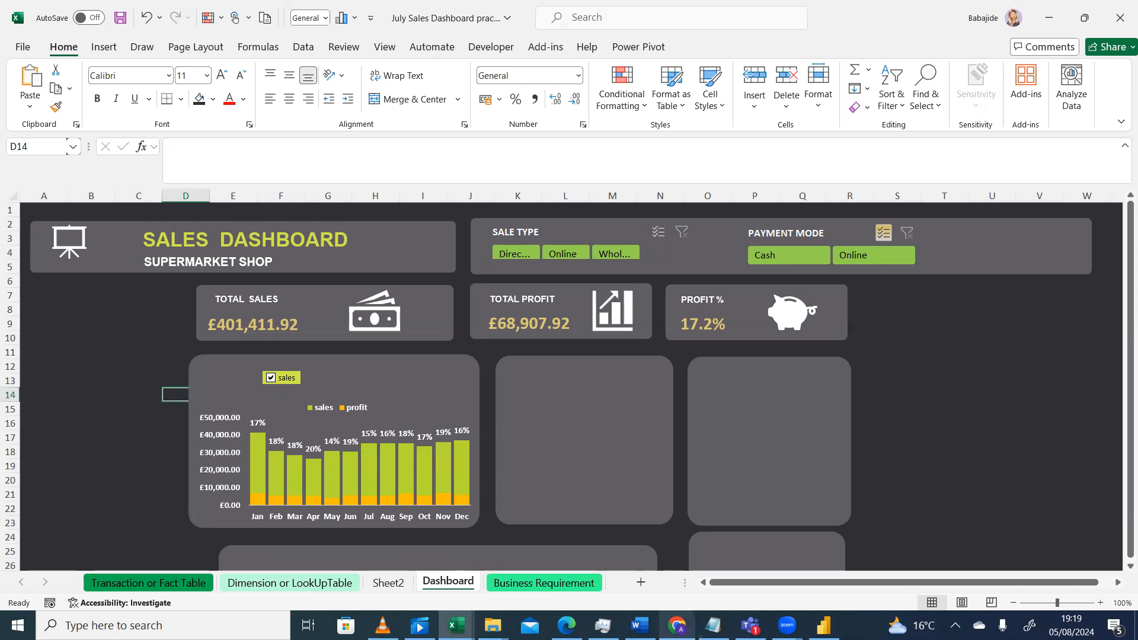
click(787, 625)
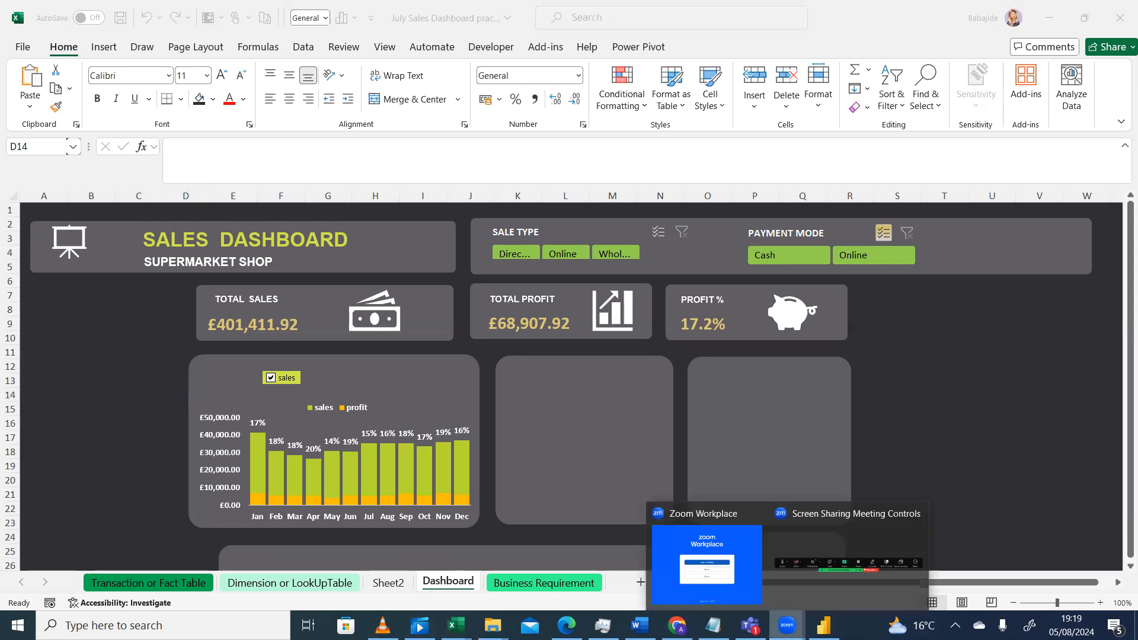
click(823, 586)
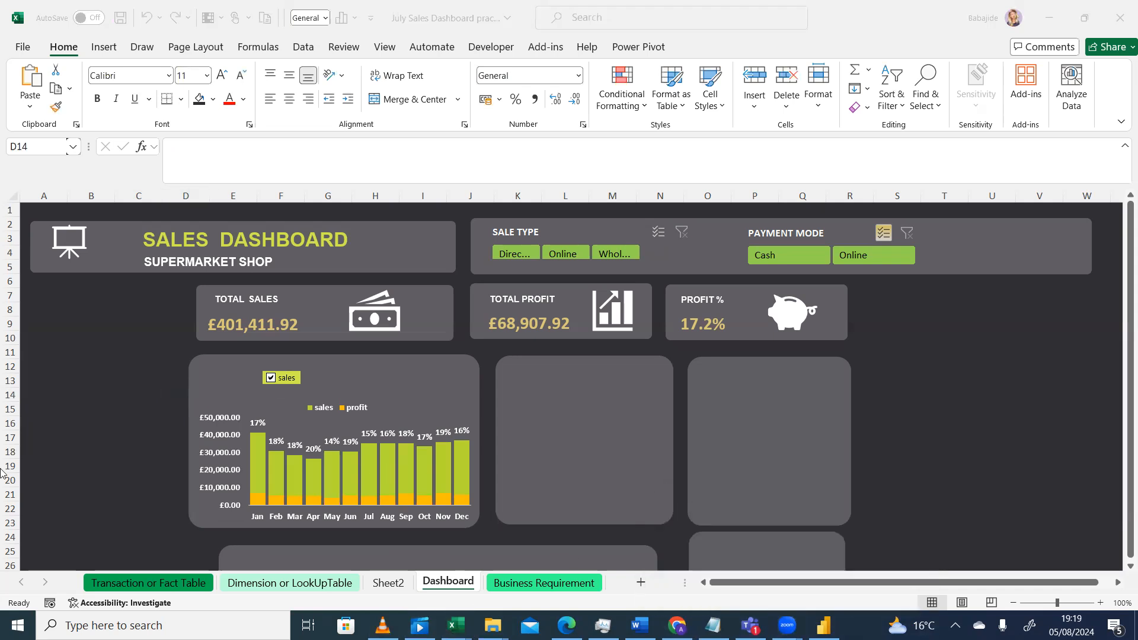
click(37, 457)
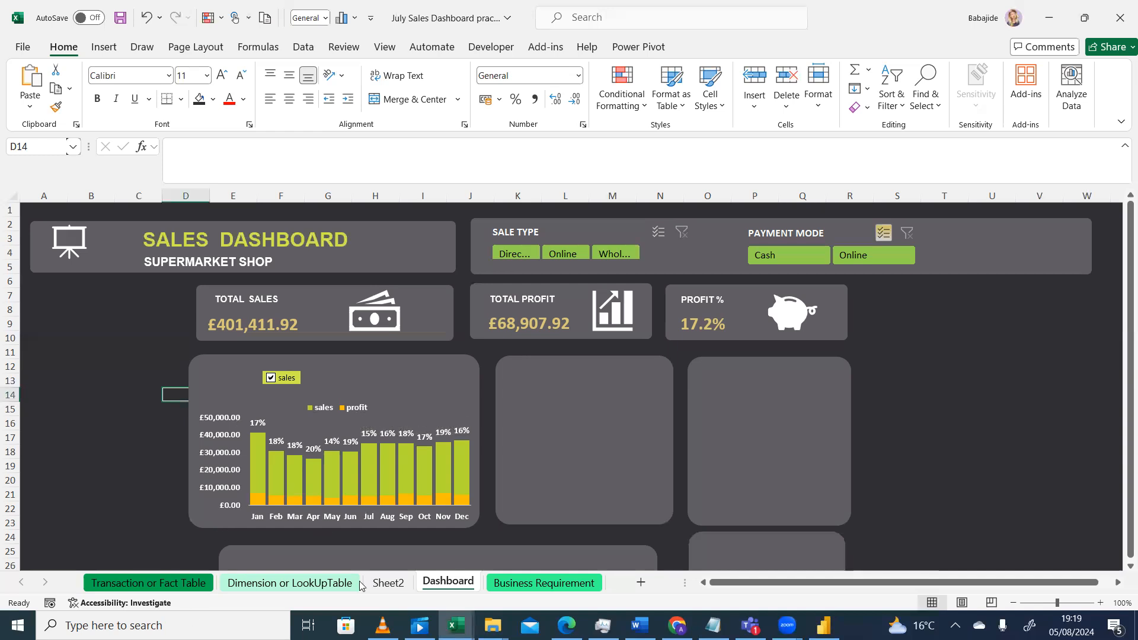
Step: Copy the Profit check box from Sheet2 to the Dashboard sheet and place it beside the sales check box above the monthly chart
click(388, 583)
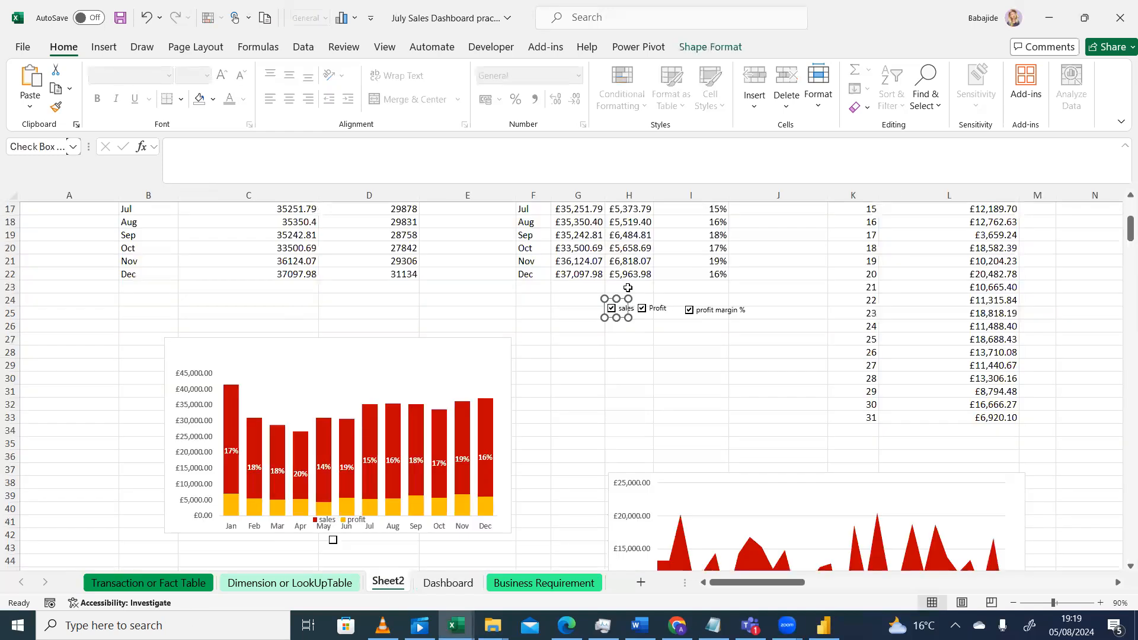
click(643, 367)
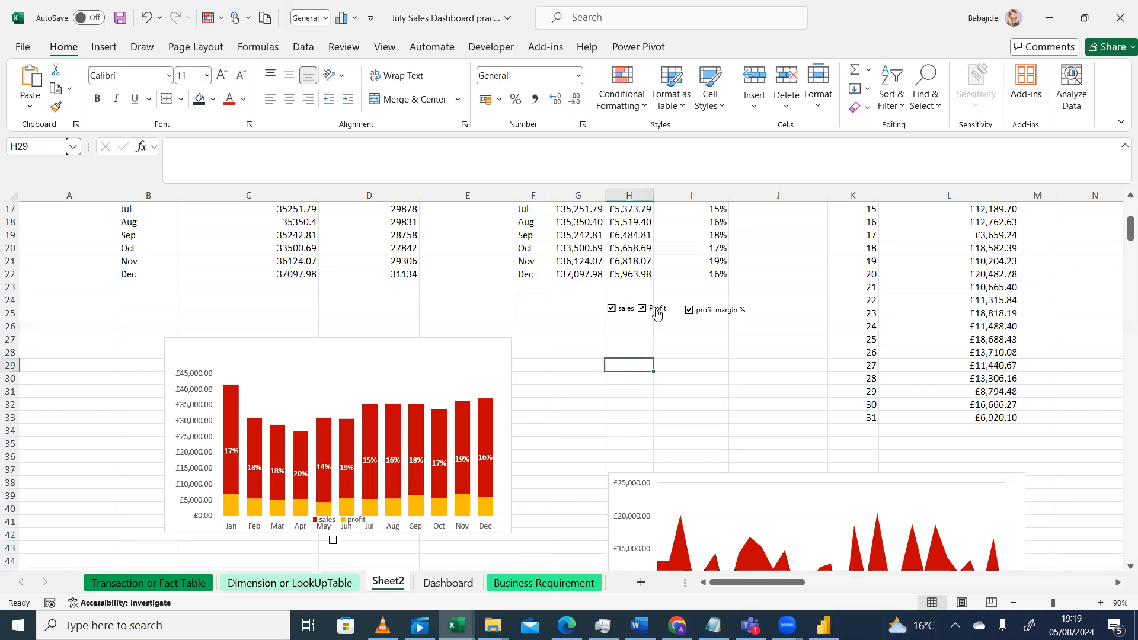
click(657, 313)
right_click(656, 311)
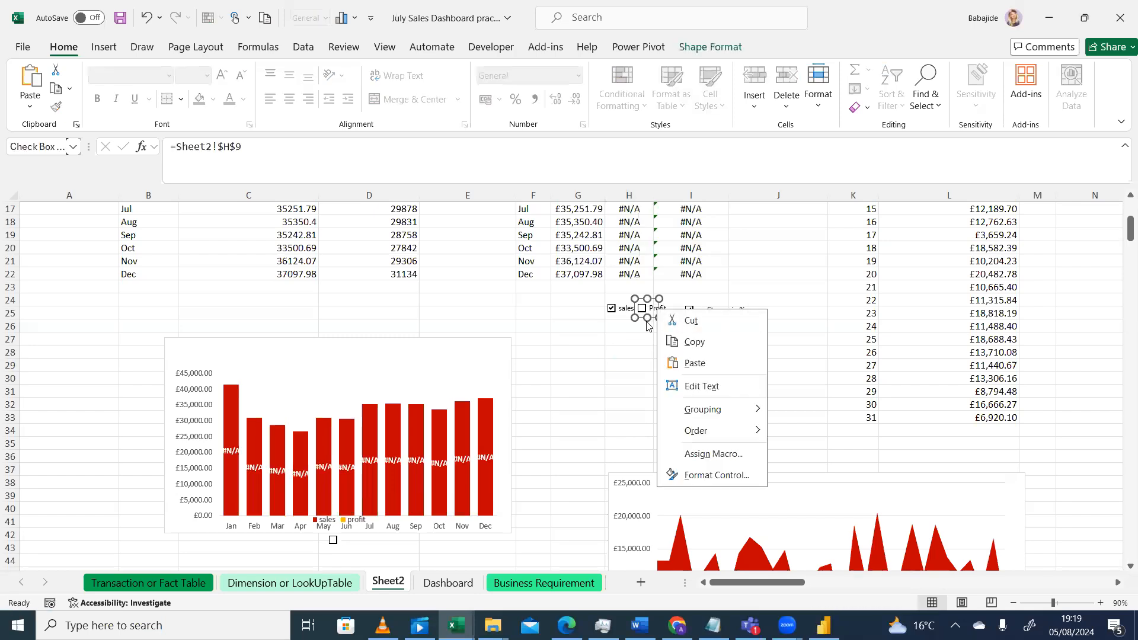
click(689, 343)
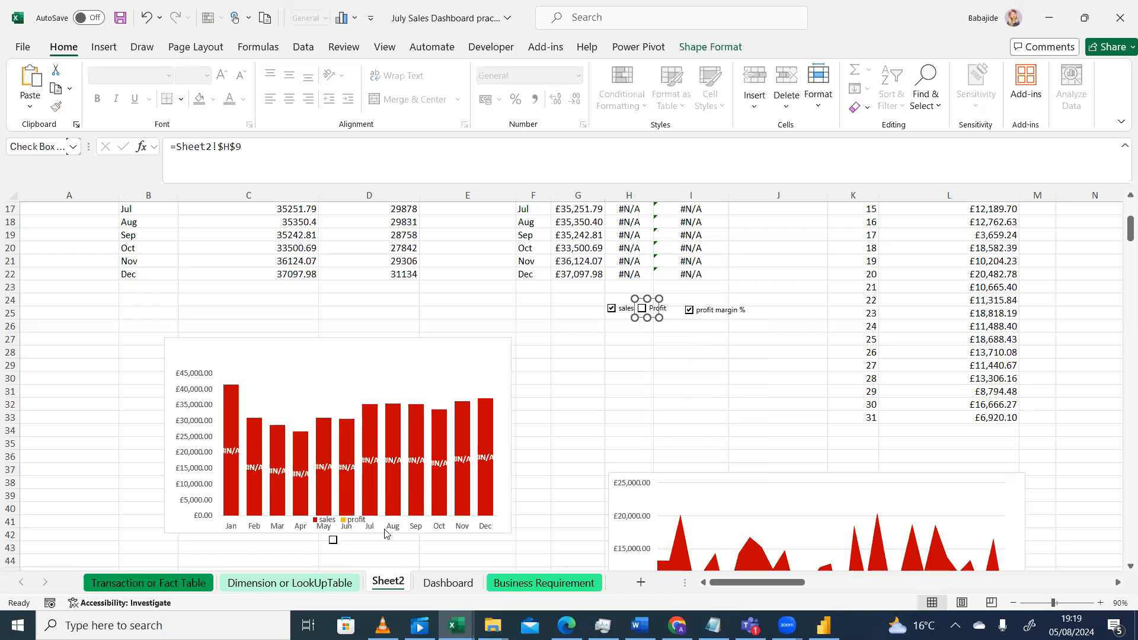
click(448, 583)
click(98, 462)
right_click(98, 461)
click(135, 220)
drag(115, 466, 332, 368)
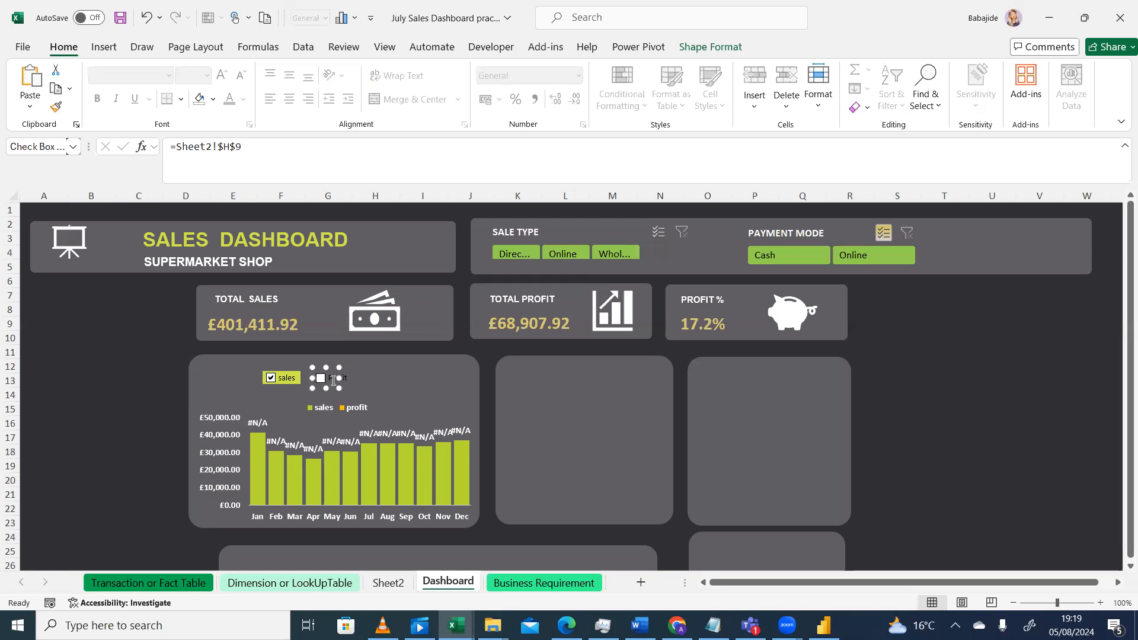
Step: Fill the Profit check box above the monthly chart with the Gold colour
right_click(332, 385)
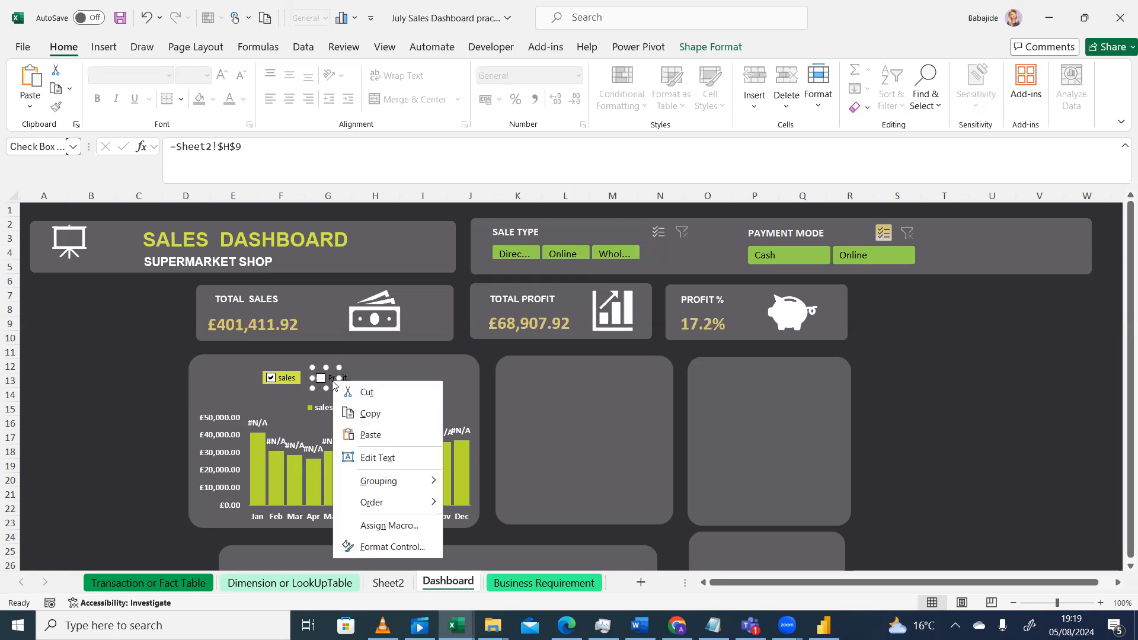
click(374, 547)
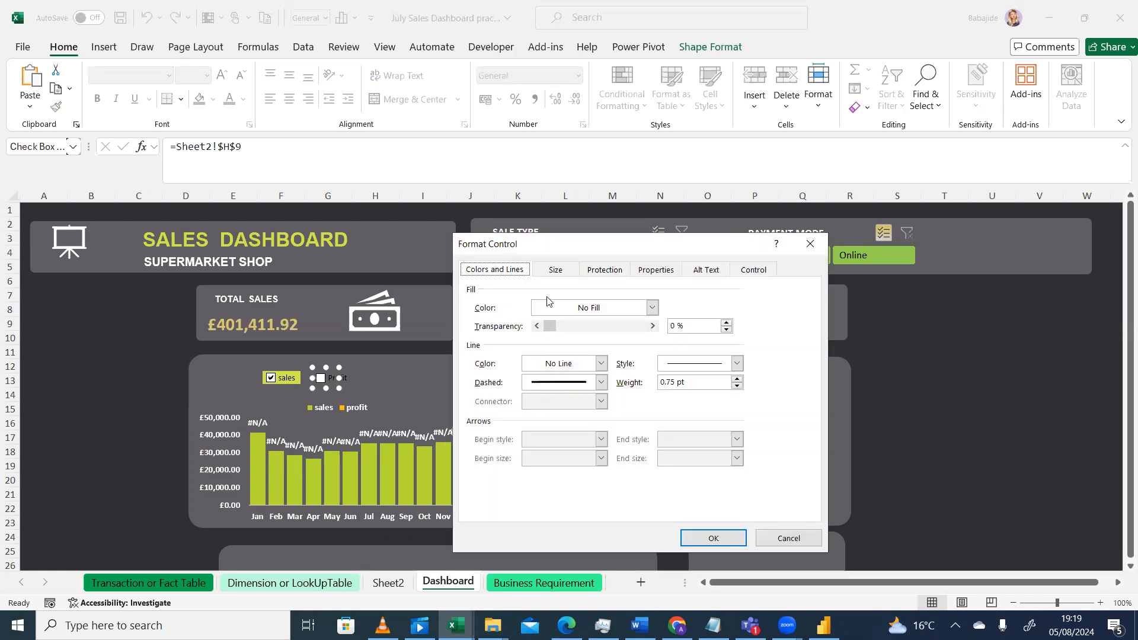
click(652, 308)
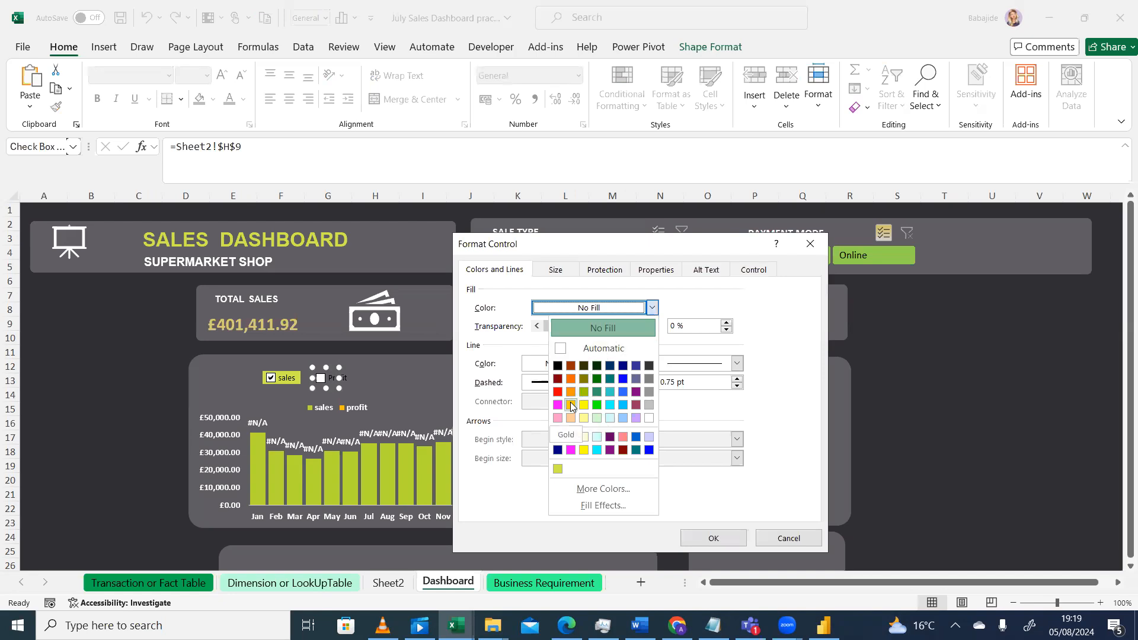
click(571, 405)
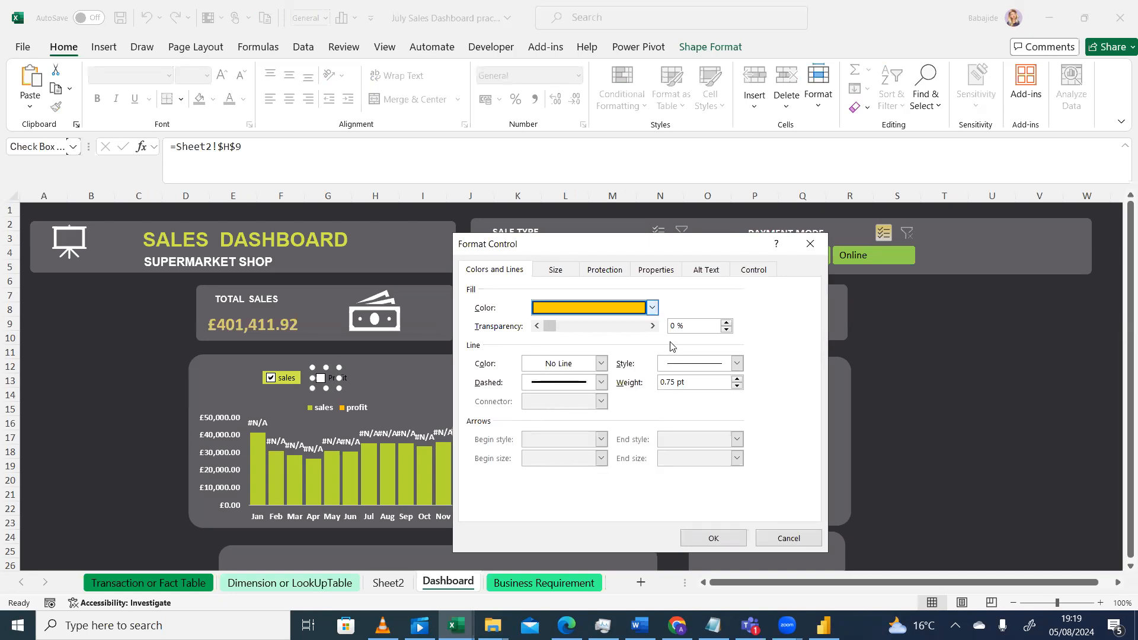
click(713, 537)
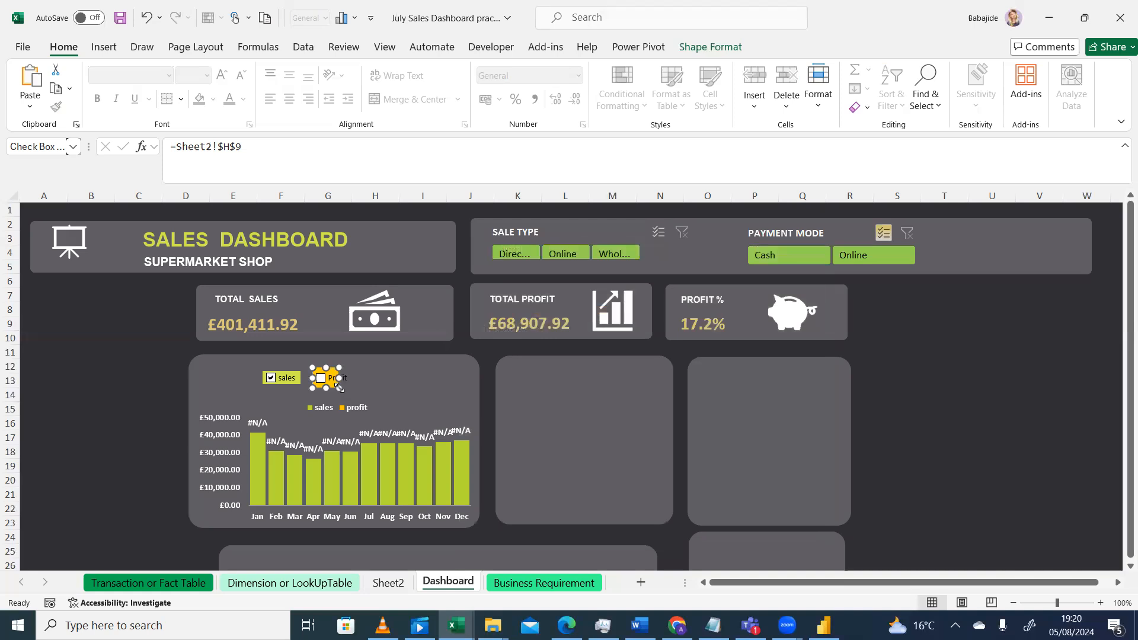
Step: Resize the Profit check box to fit its label, line it up with the sales check box and tick it
drag(339, 377, 350, 382)
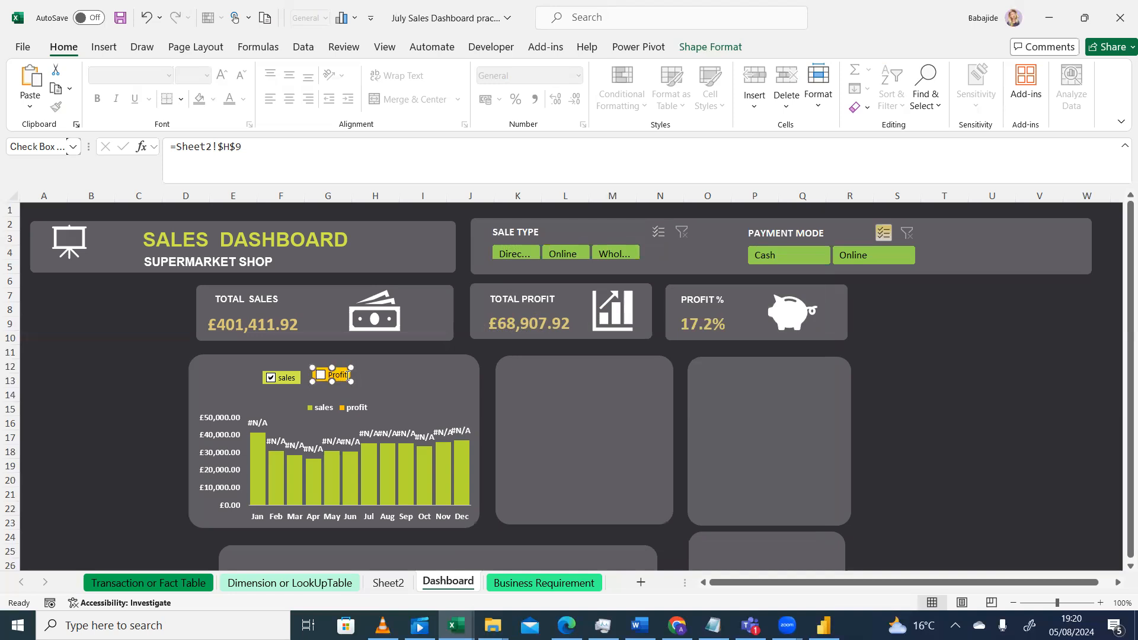
drag(347, 375, 346, 378)
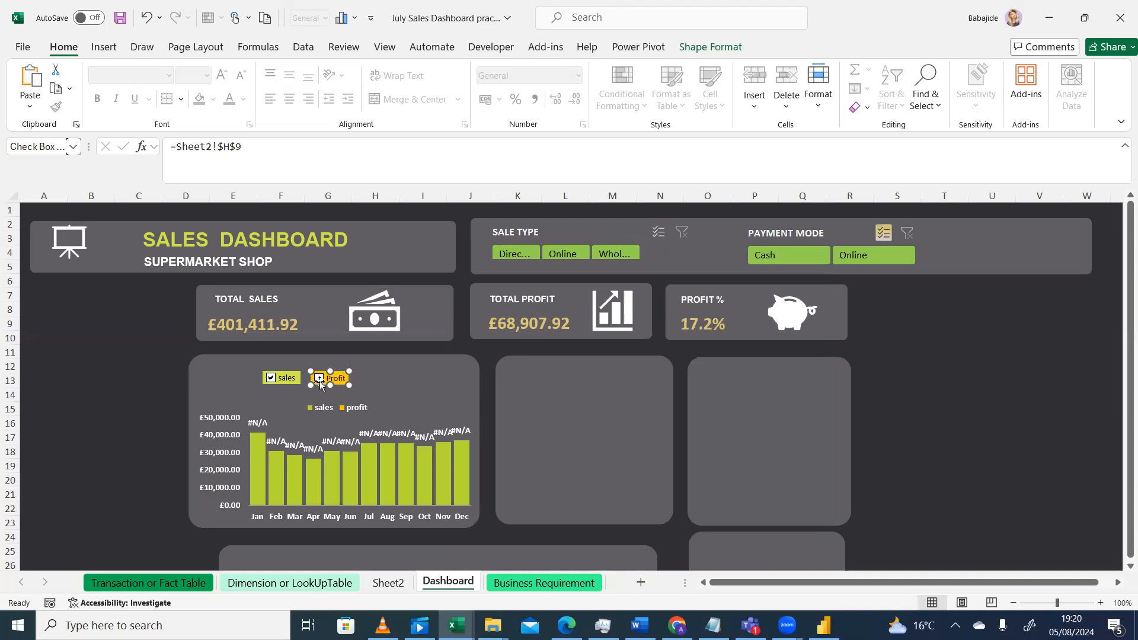
click(320, 386)
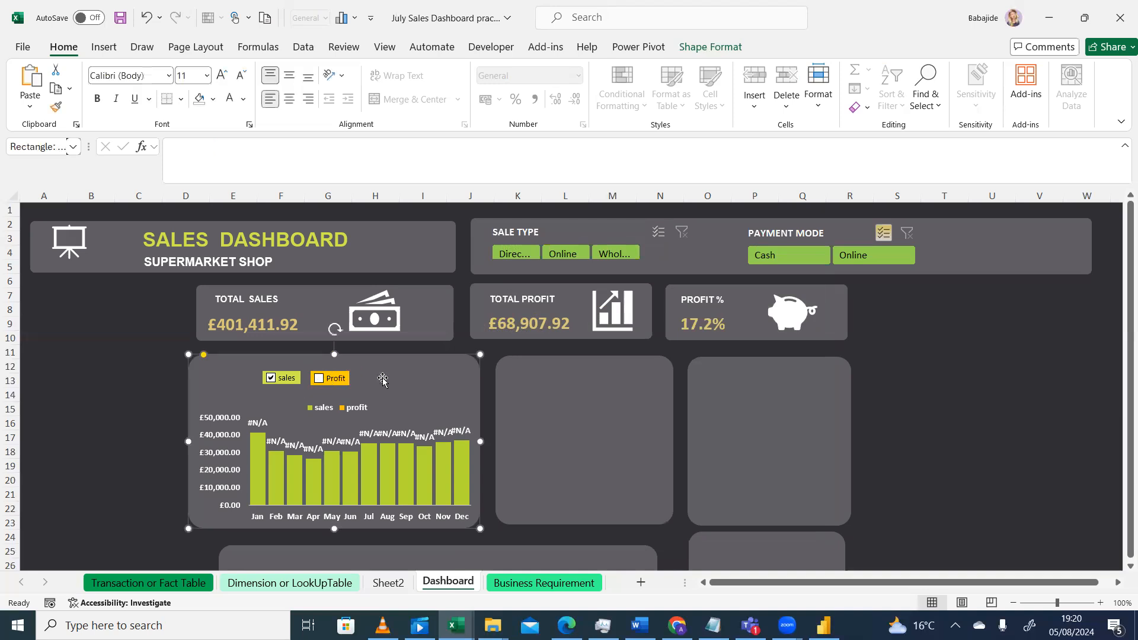
click(319, 378)
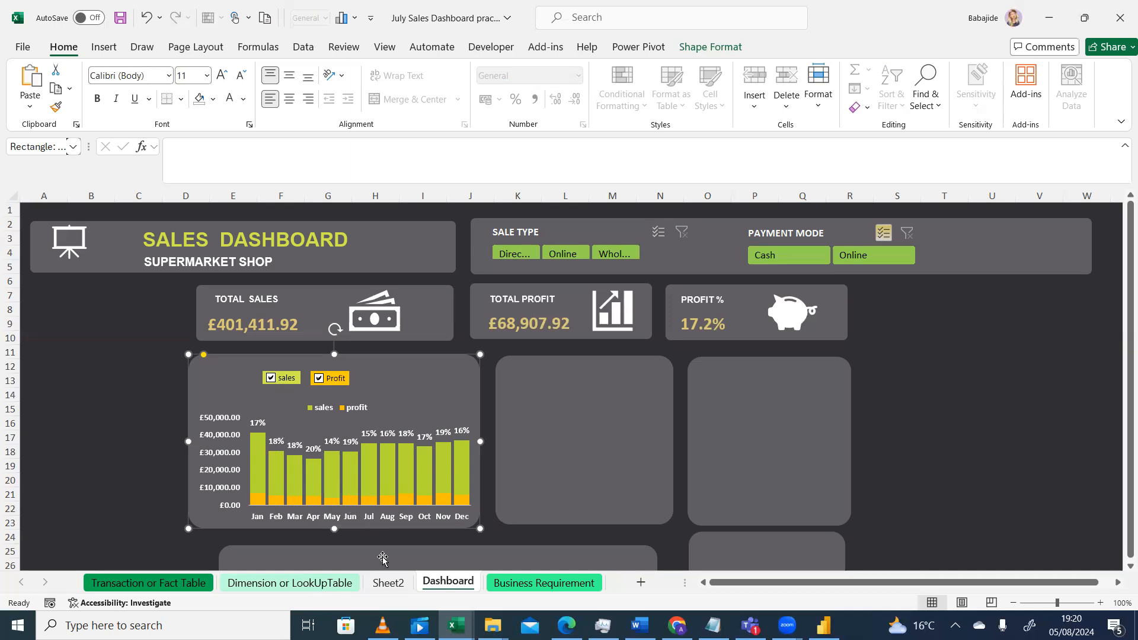
Step: Copy the profit margin % check box from Sheet2 to the Dashboard sheet and place it to the right of the Profit check box
click(389, 582)
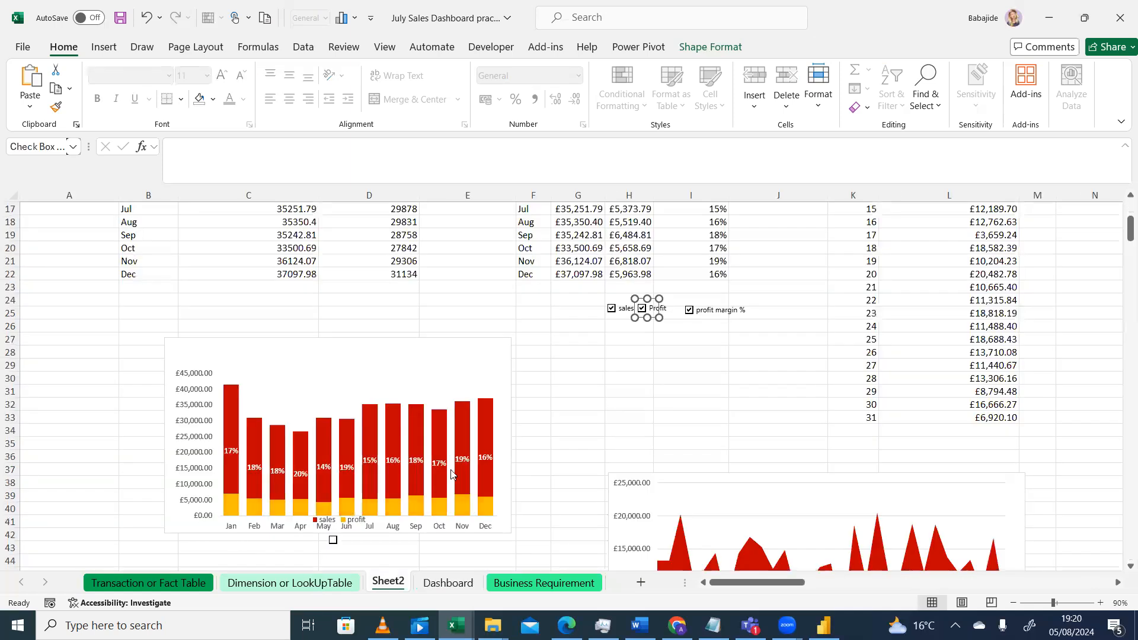
click(713, 343)
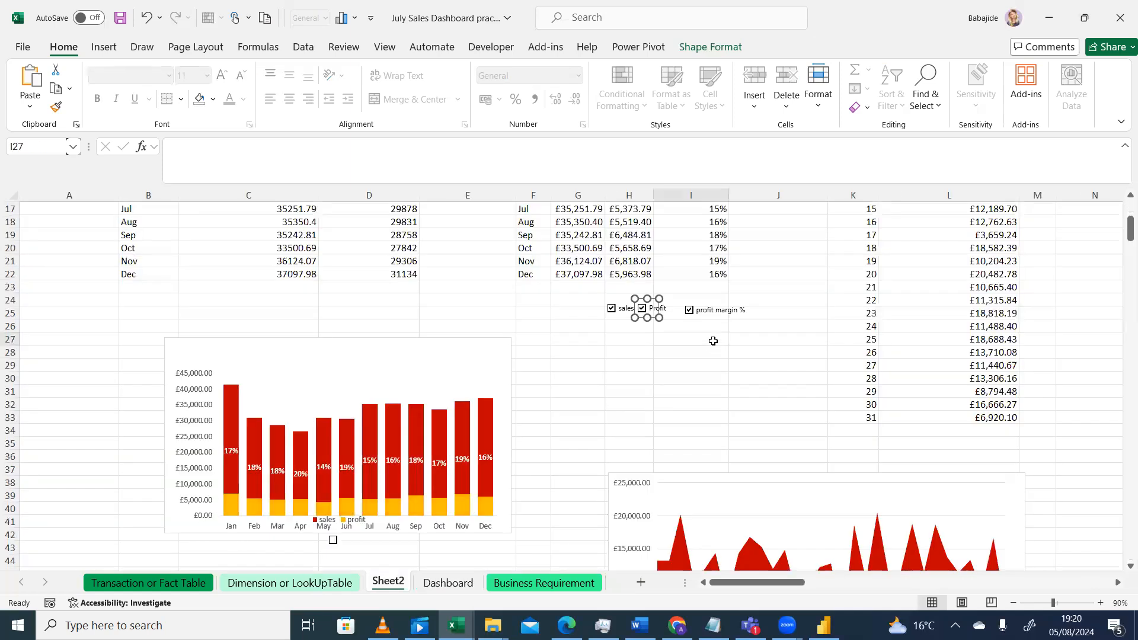
right_click(726, 312)
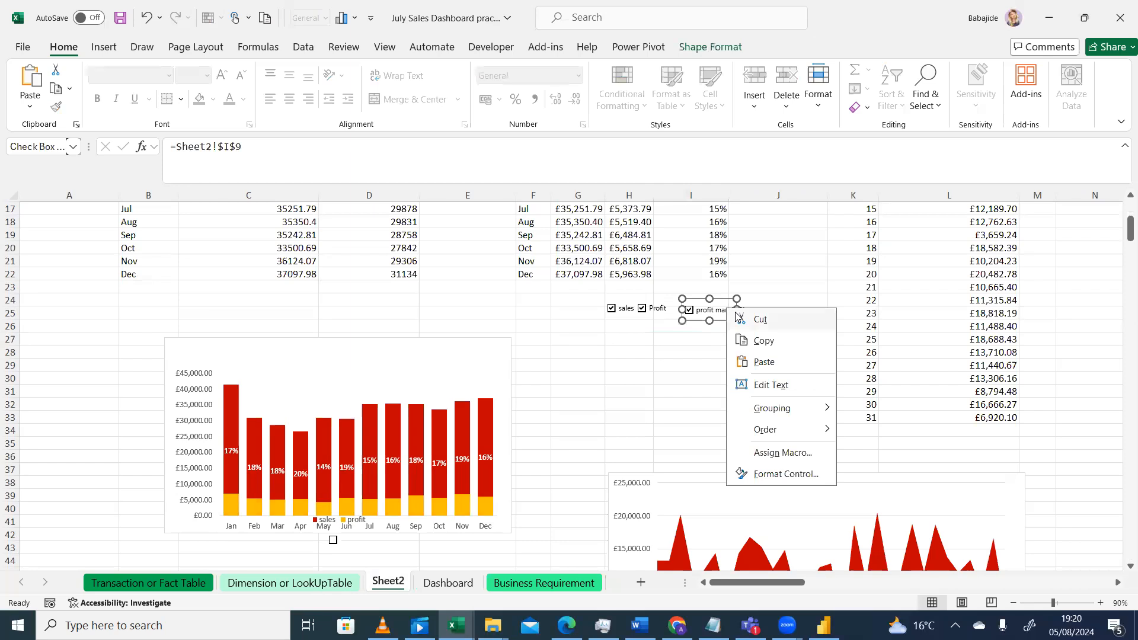
click(763, 341)
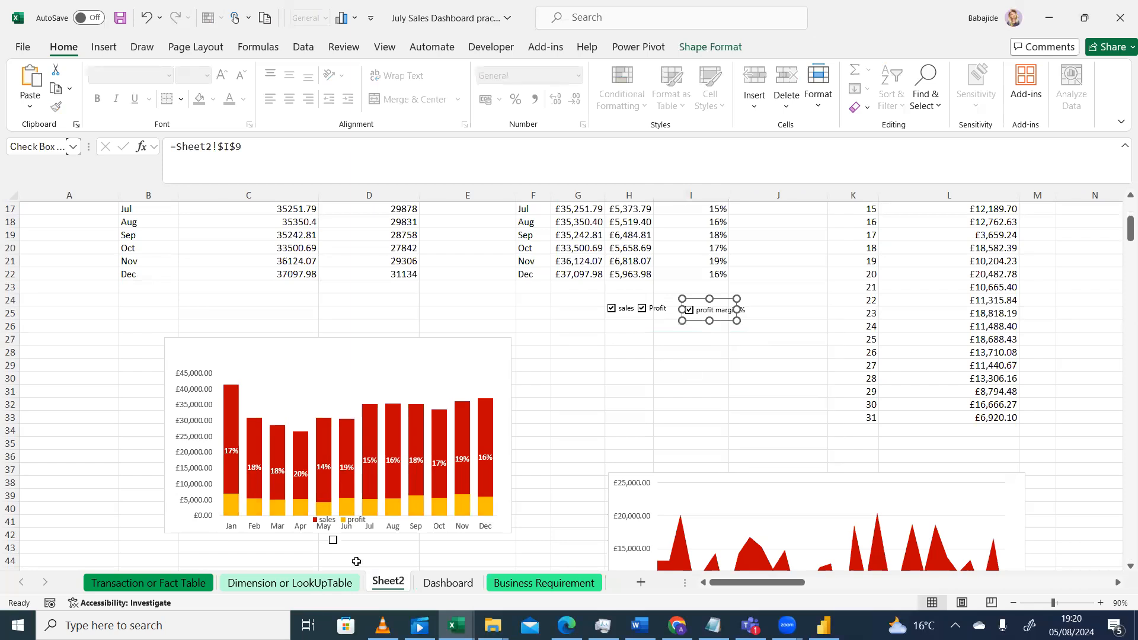
click(453, 584)
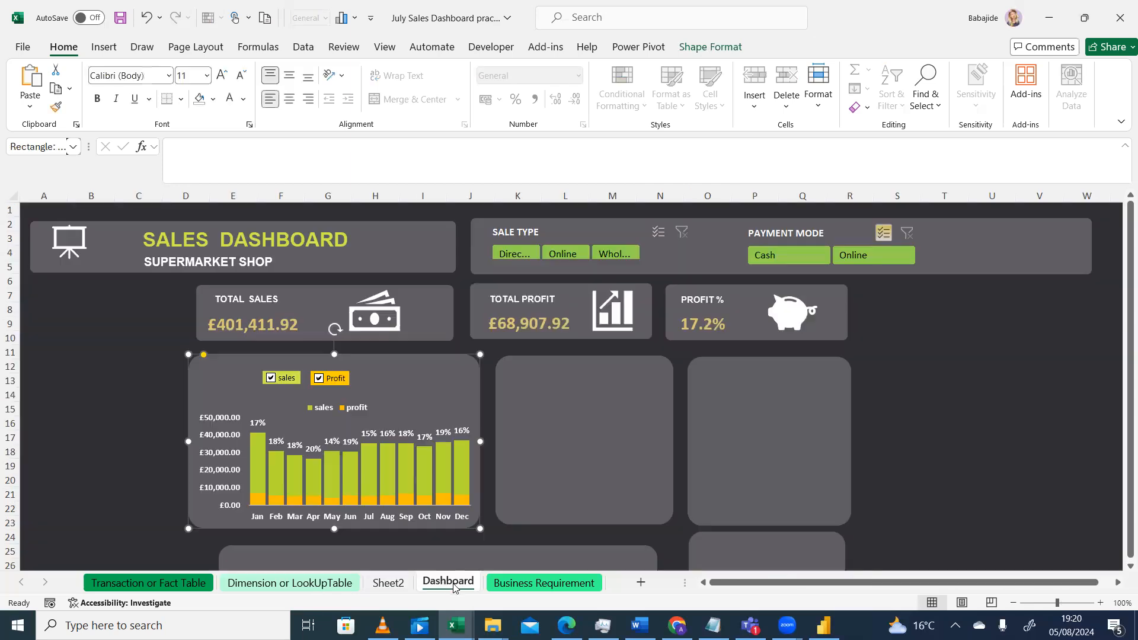
click(106, 470)
right_click(107, 469)
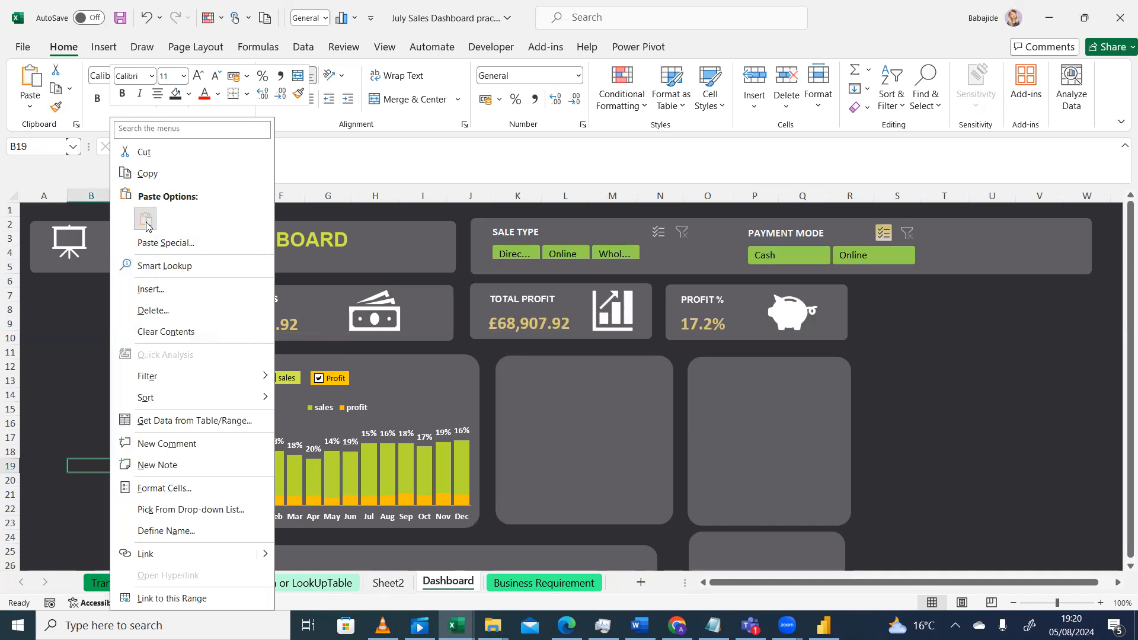
click(145, 218)
drag(137, 468, 411, 368)
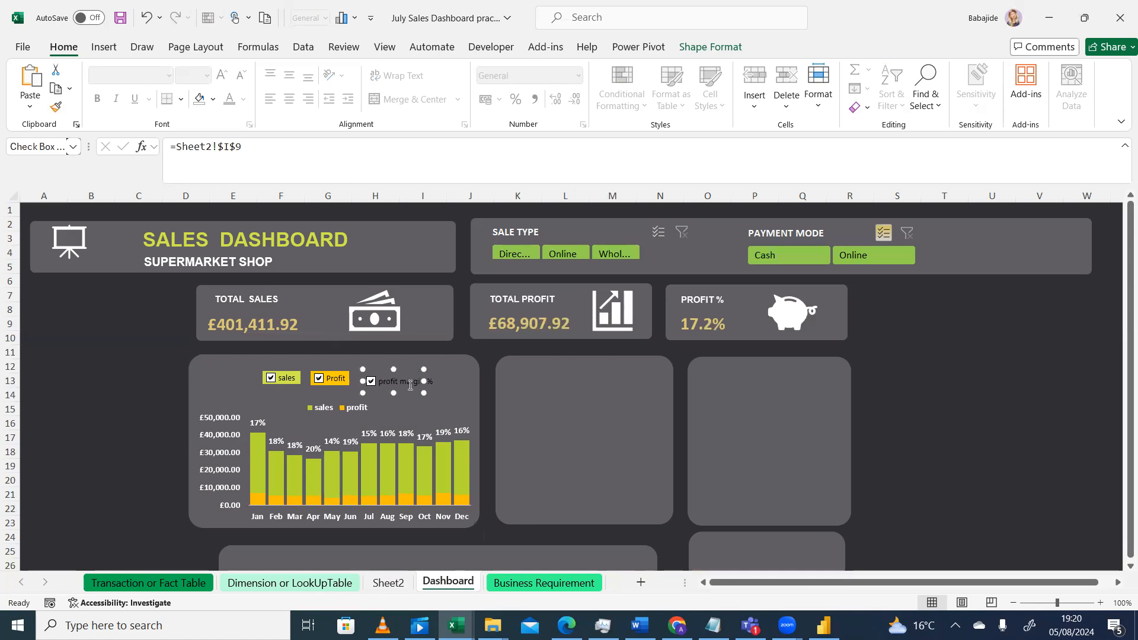
Step: Fill the profit margin % check box with white and resize it so the fill fits its whole label
right_click(401, 393)
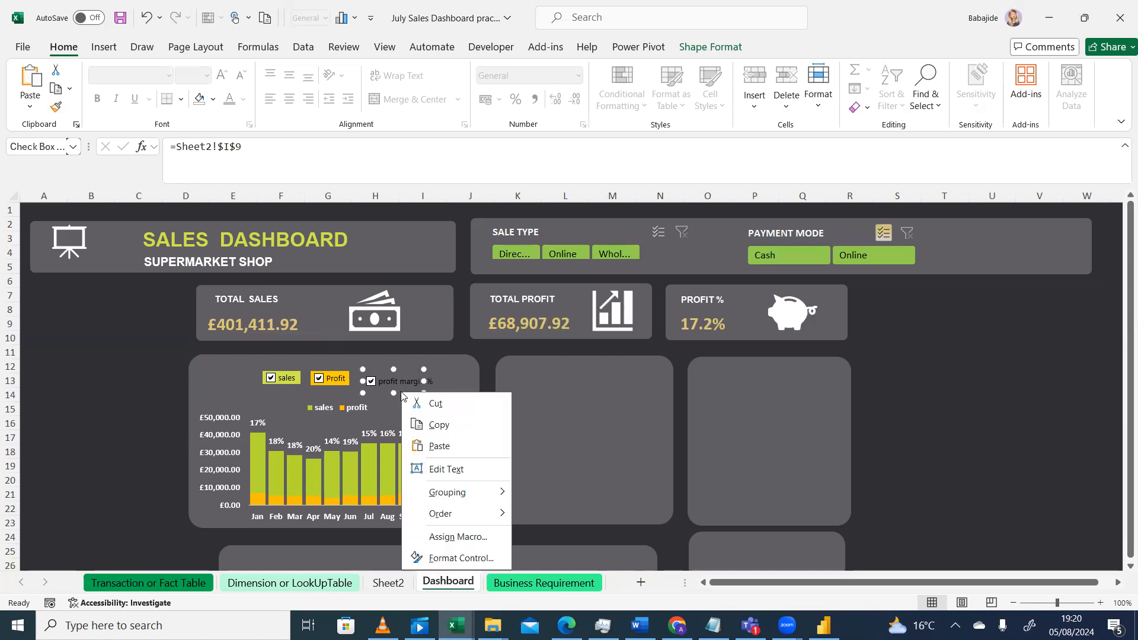
click(461, 557)
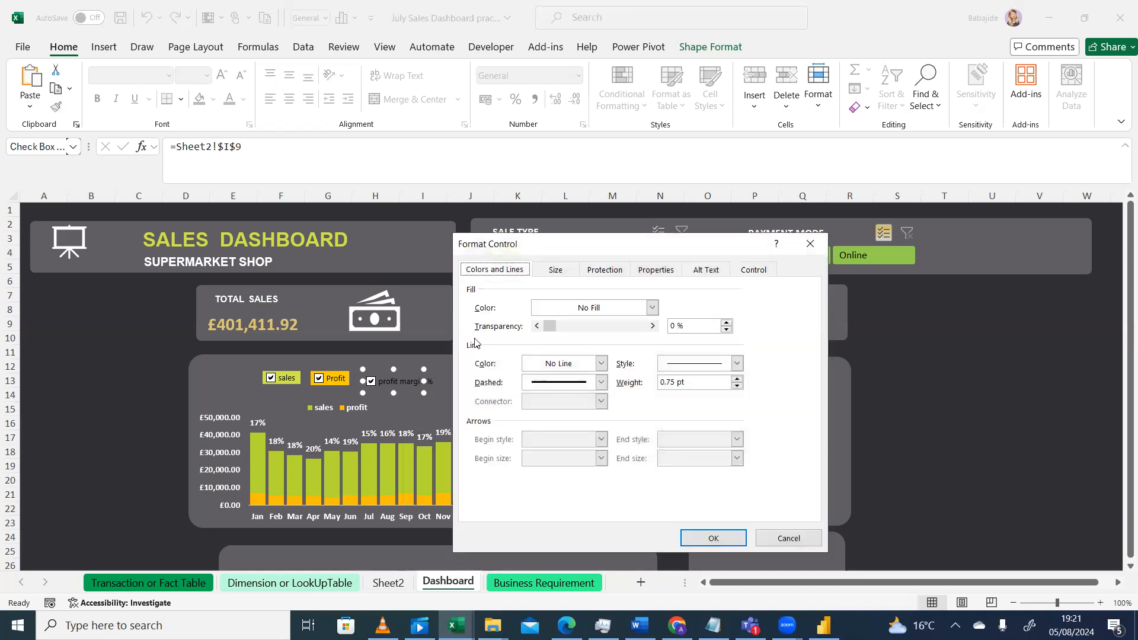
click(654, 307)
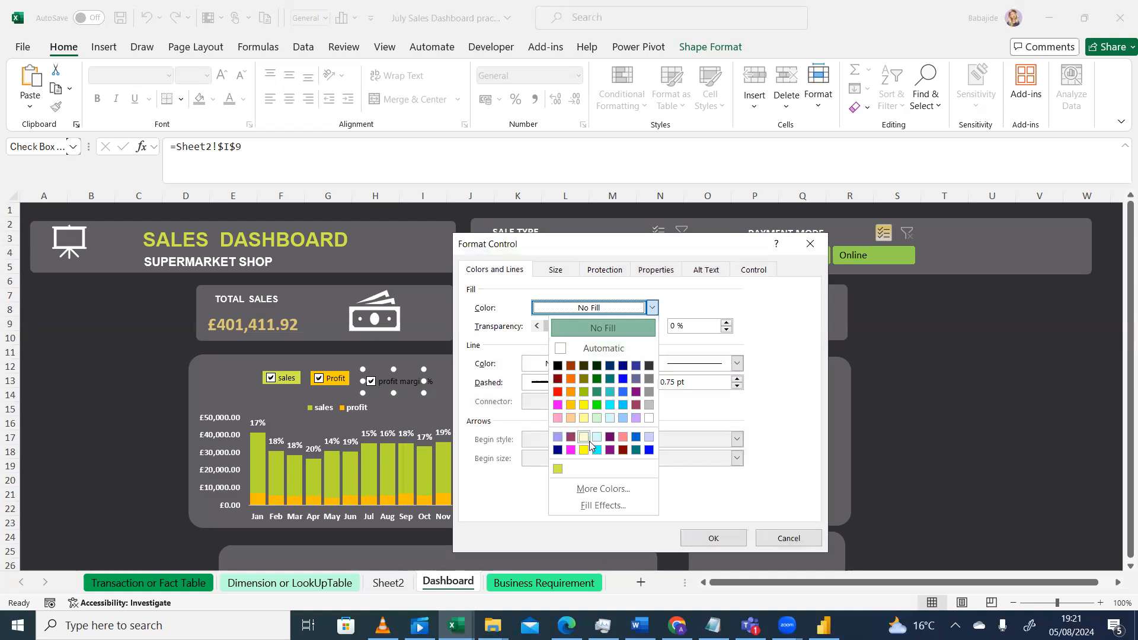
click(649, 418)
click(713, 538)
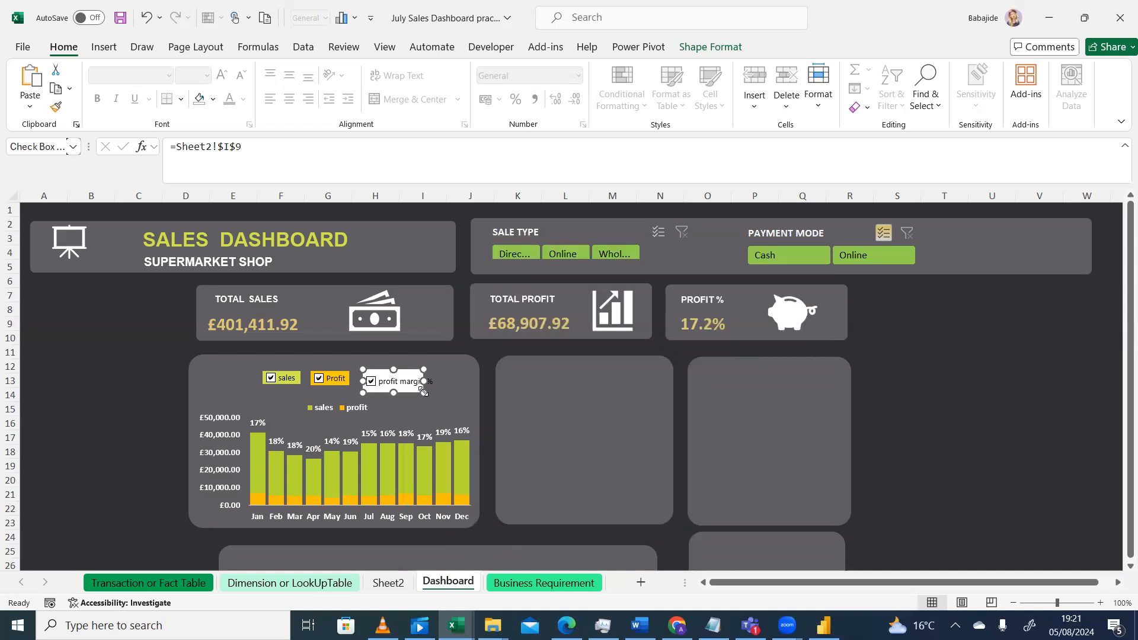
drag(424, 381, 434, 385)
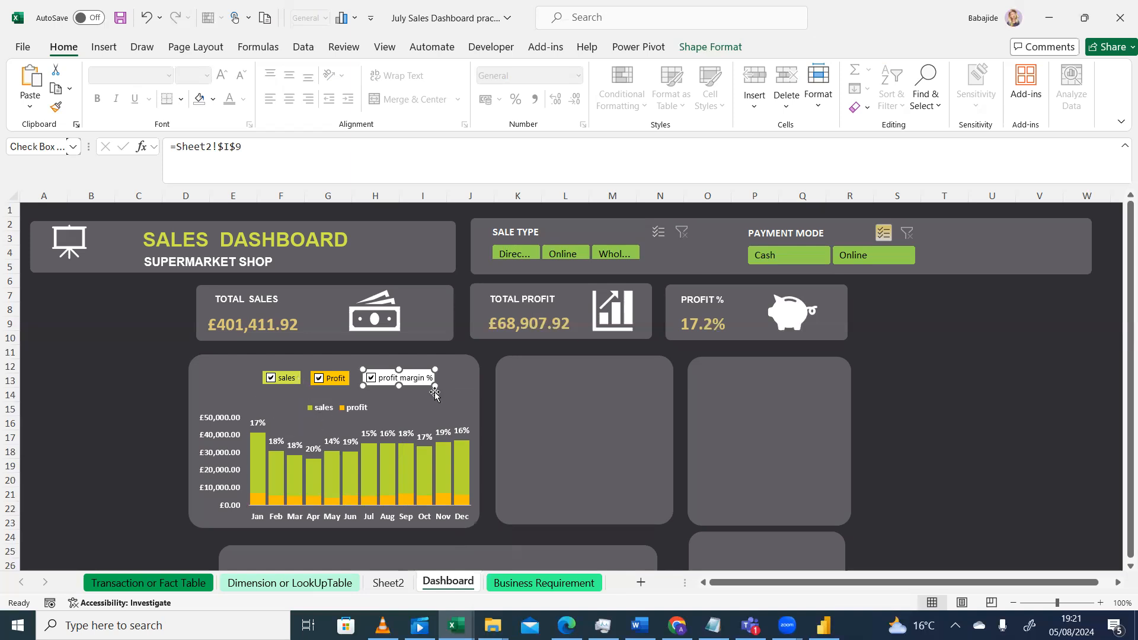
Step: Check the sales check box's size and set the Profit check box's height to 0.45 cm to match it
click(299, 378)
right_click(296, 377)
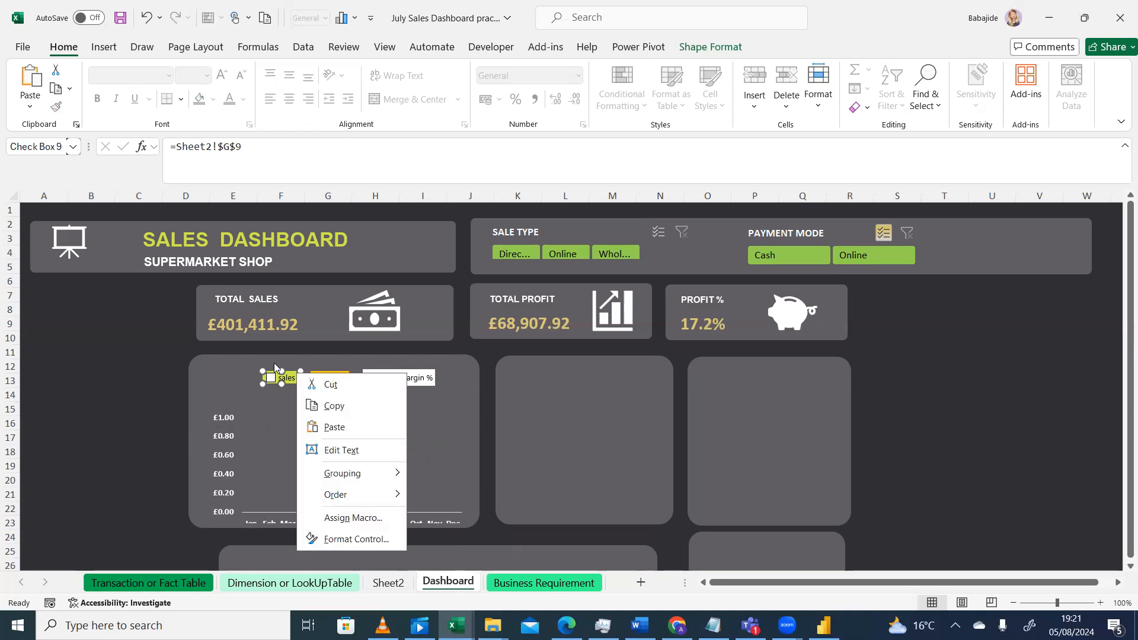
click(729, 48)
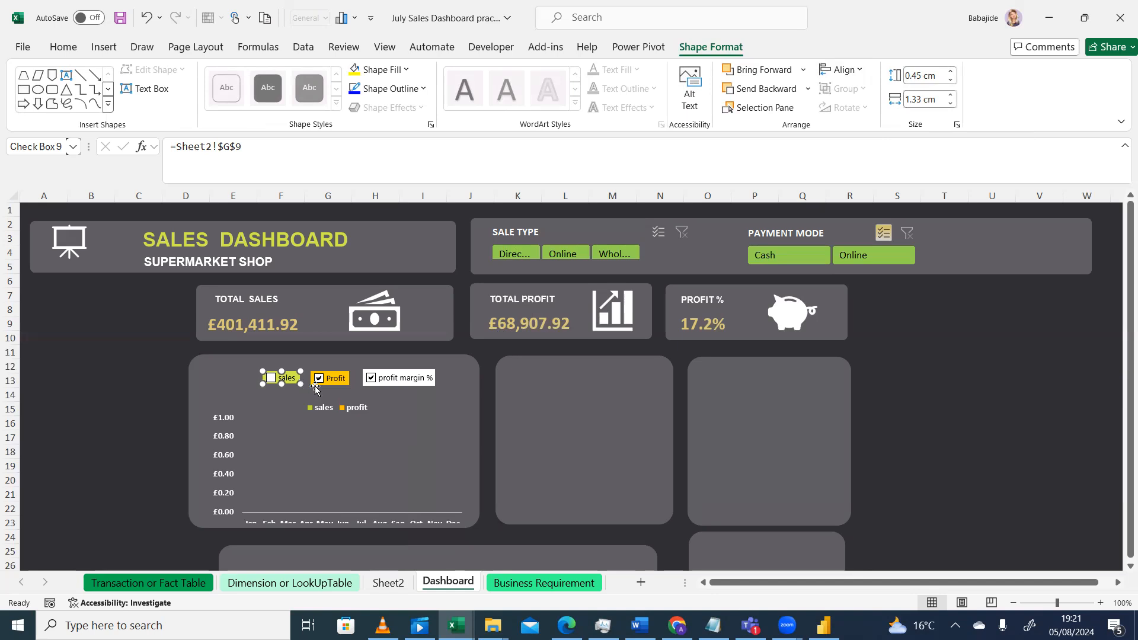
click(347, 385)
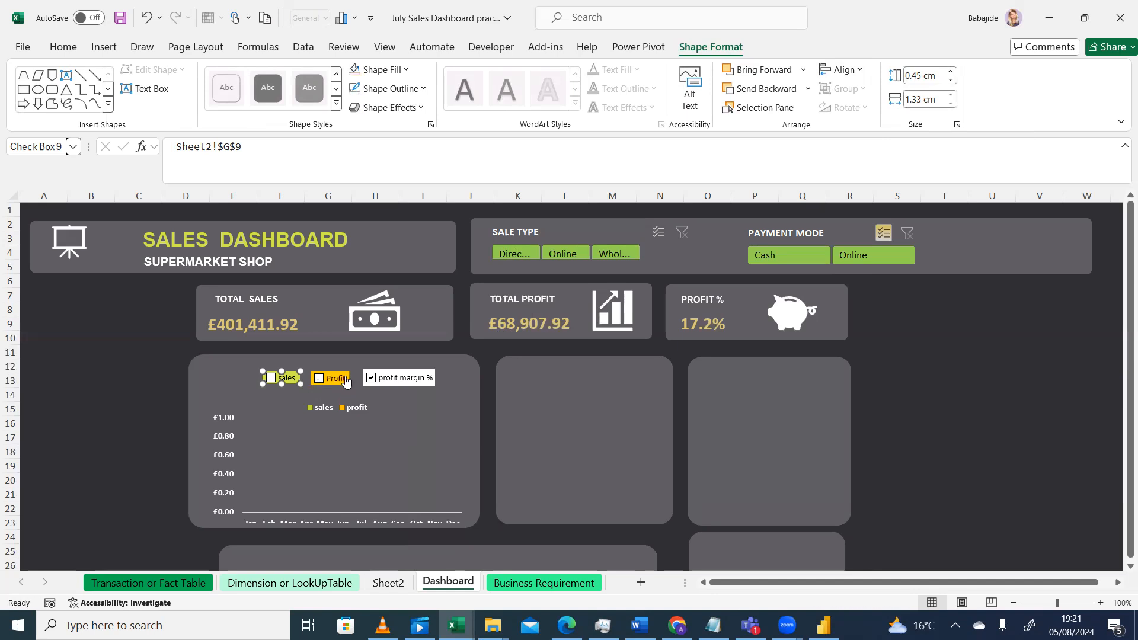
right_click(347, 380)
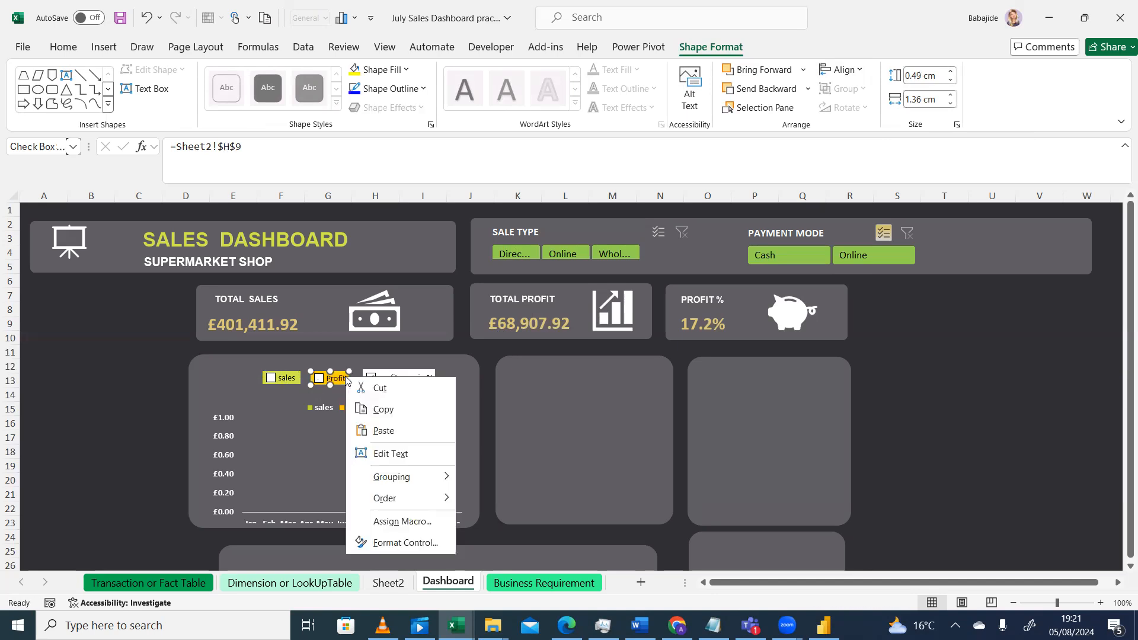
click(922, 76)
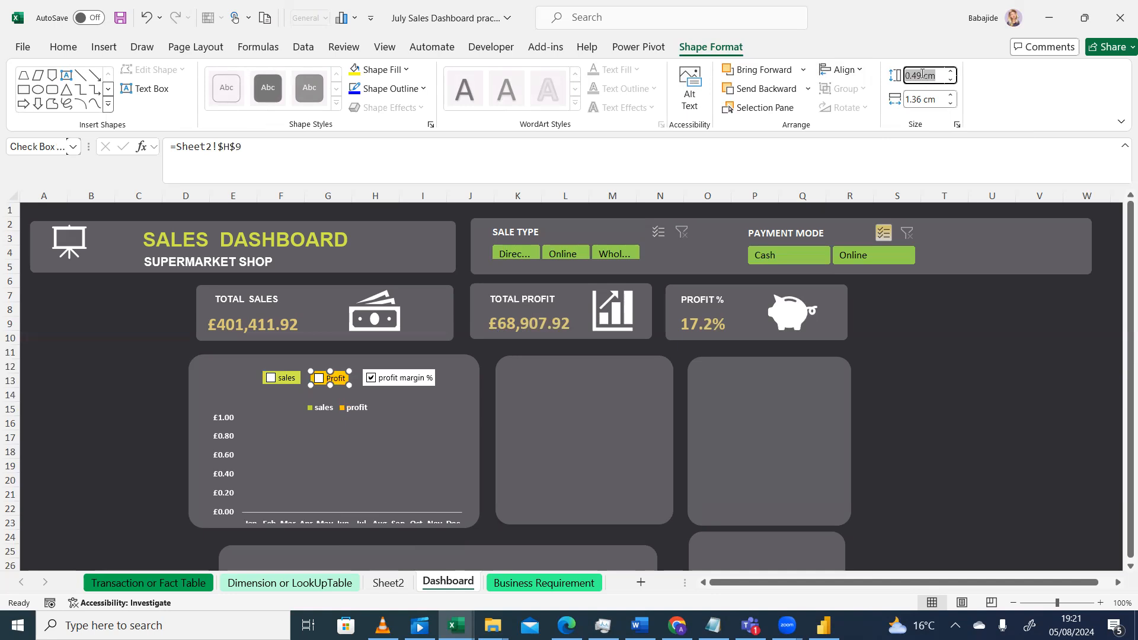
text(04)
key(Return)
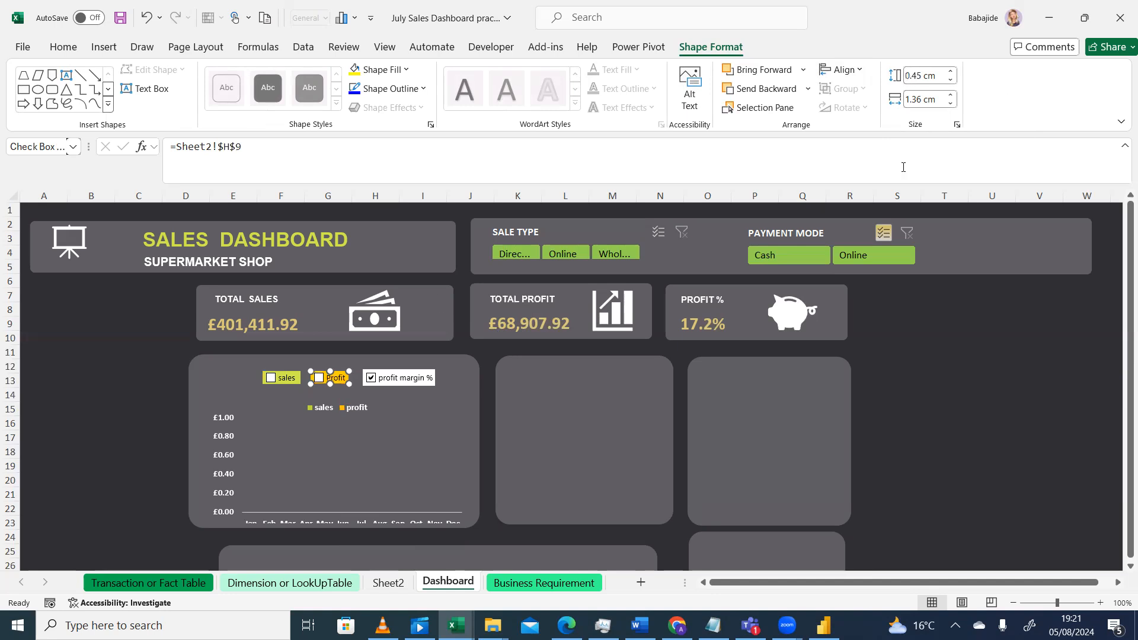
Step: Set the profit margin % check box's height to 0.45 cm and move it slightly to the right, away from the Profit check box
right_click(421, 377)
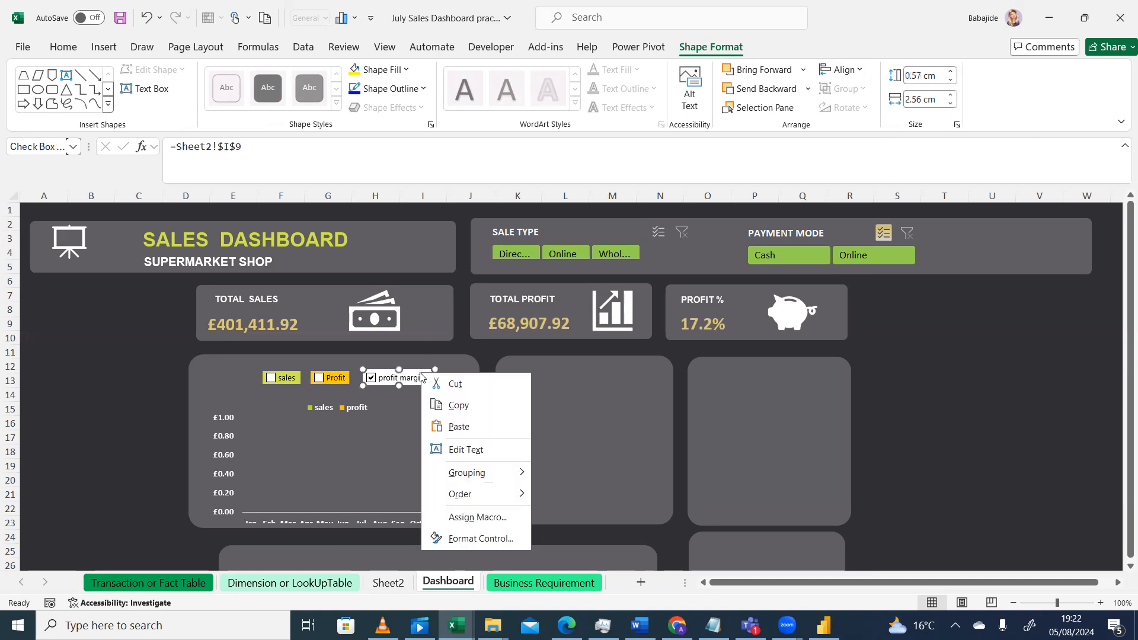
click(923, 81)
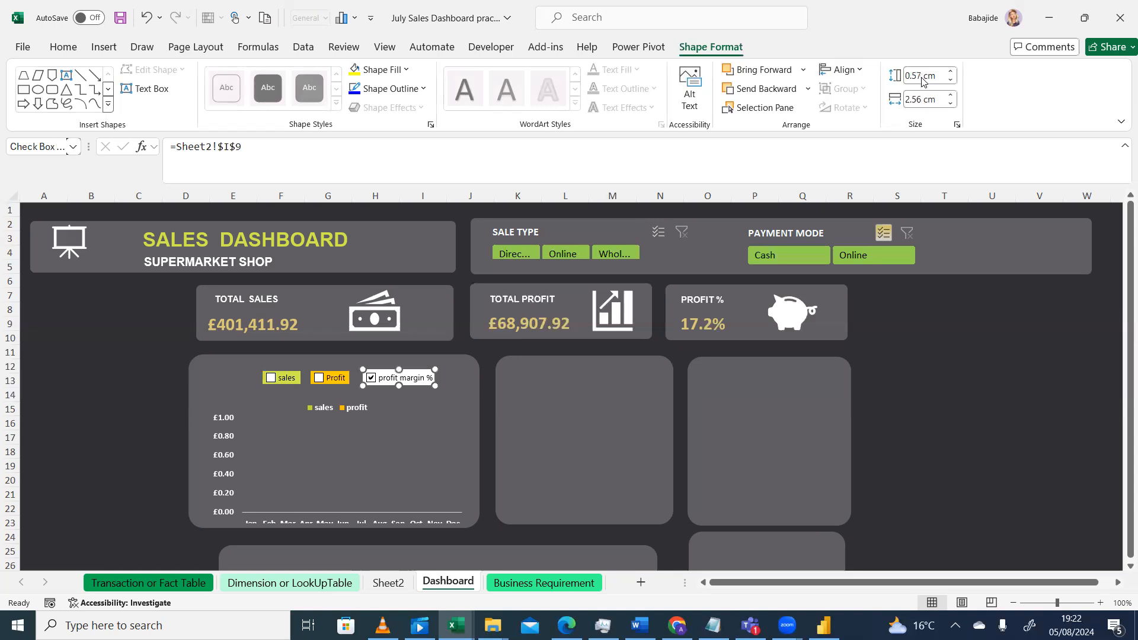
click(922, 81)
key(BackSpace)
text(0.45)
key(Return)
drag(429, 368, 448, 371)
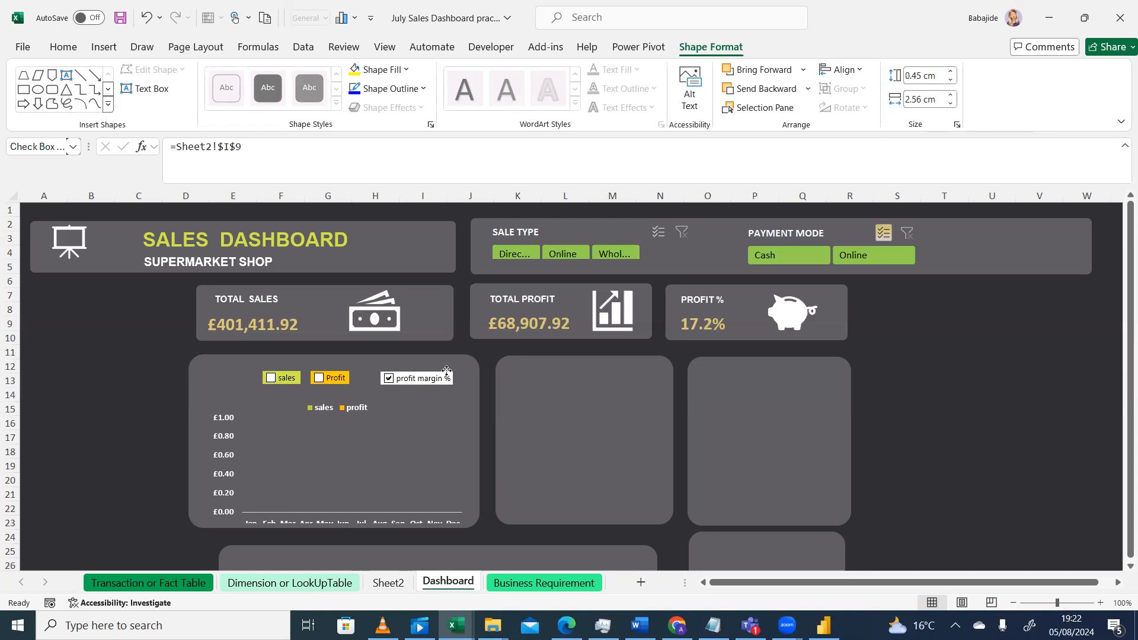
Step: Tick the Profit check box and shift it right, closer to the profit margin % check box
click(349, 378)
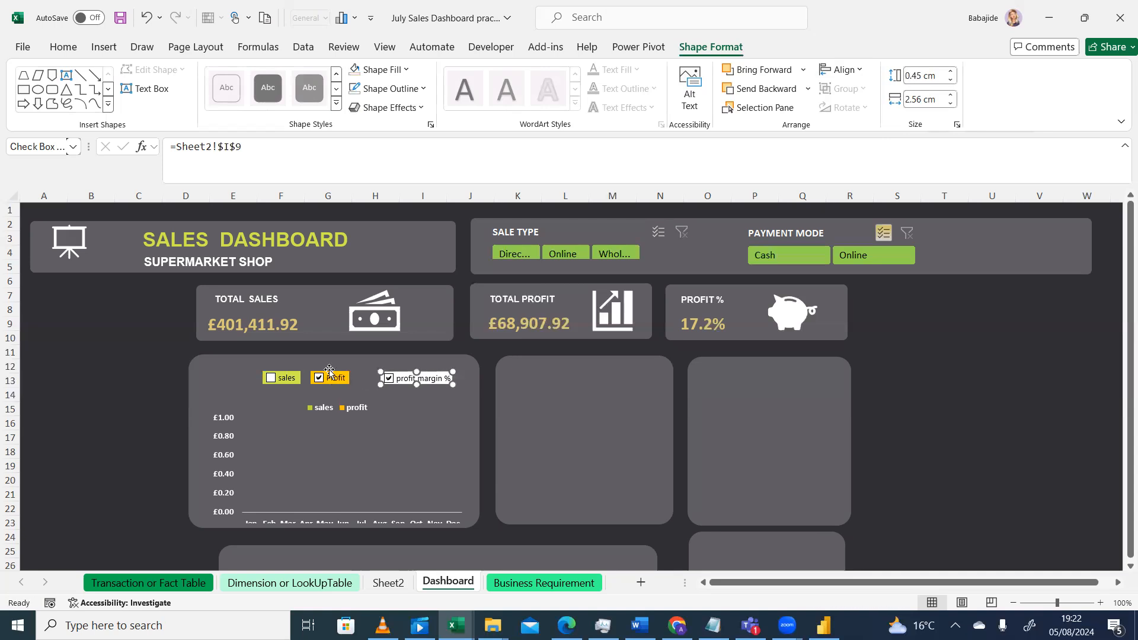
mouse_move(331, 370)
mouse_down()
mouse_move(346, 371)
mouse_move(332, 372)
mouse_up()
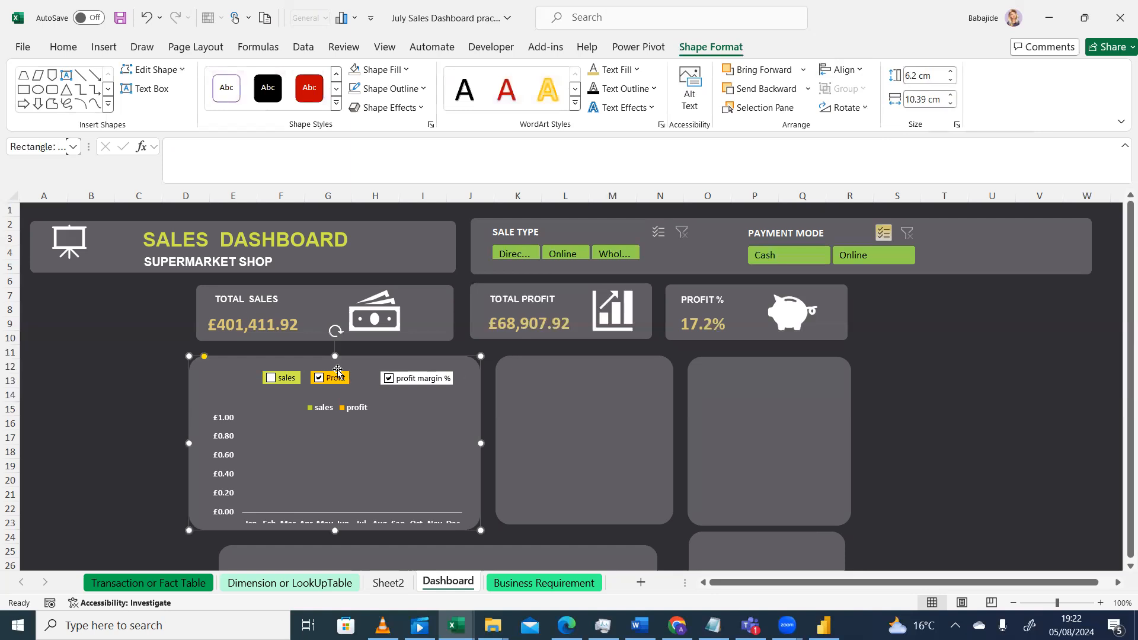
right_click(337, 374)
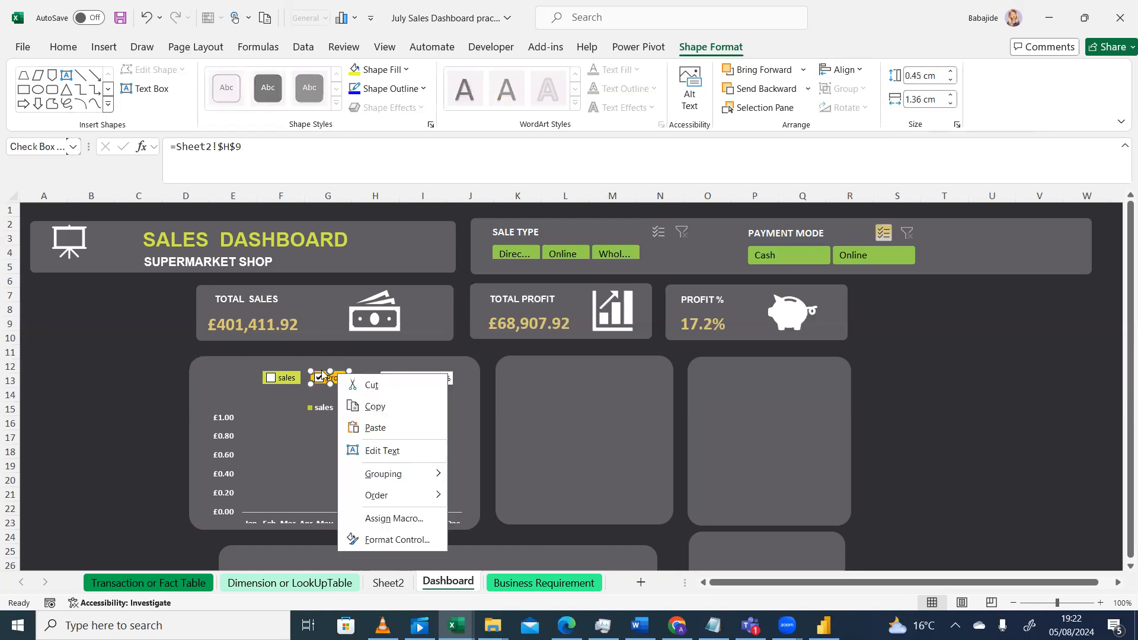
key(Escape)
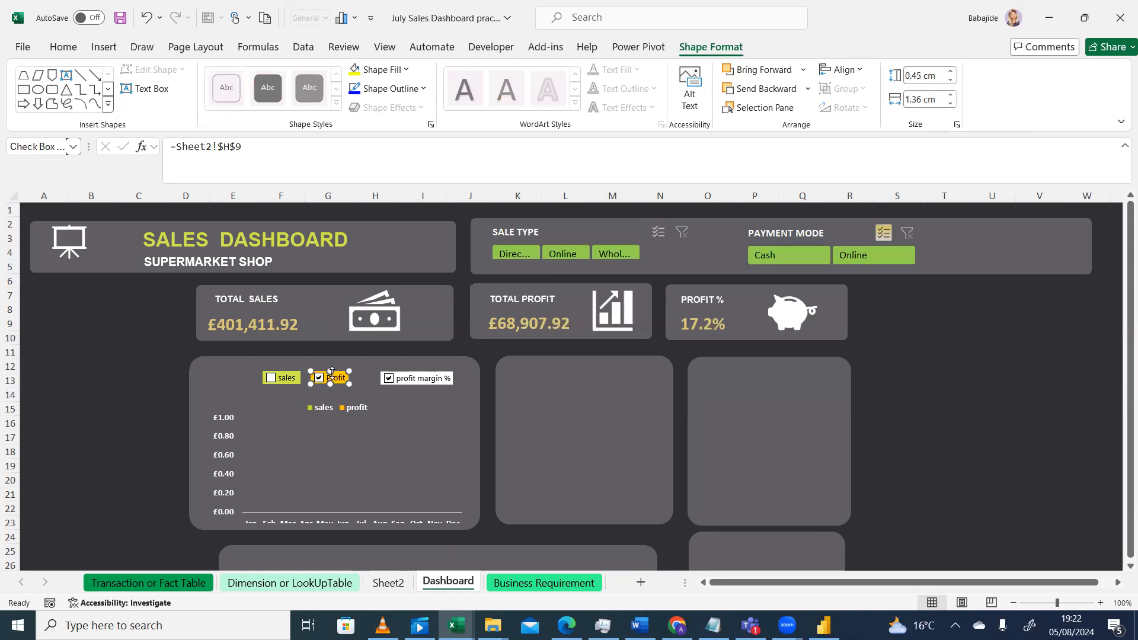
drag(336, 372, 352, 372)
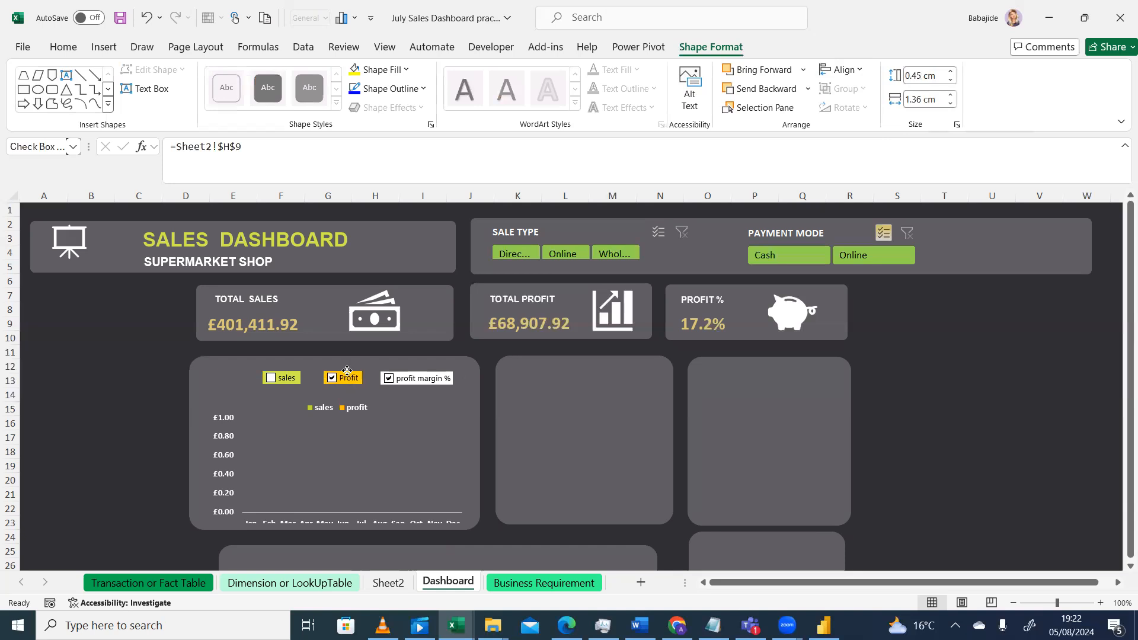
Step: Shift the sales check box right to even out the spacing with the Profit check box and tick it
right_click(294, 376)
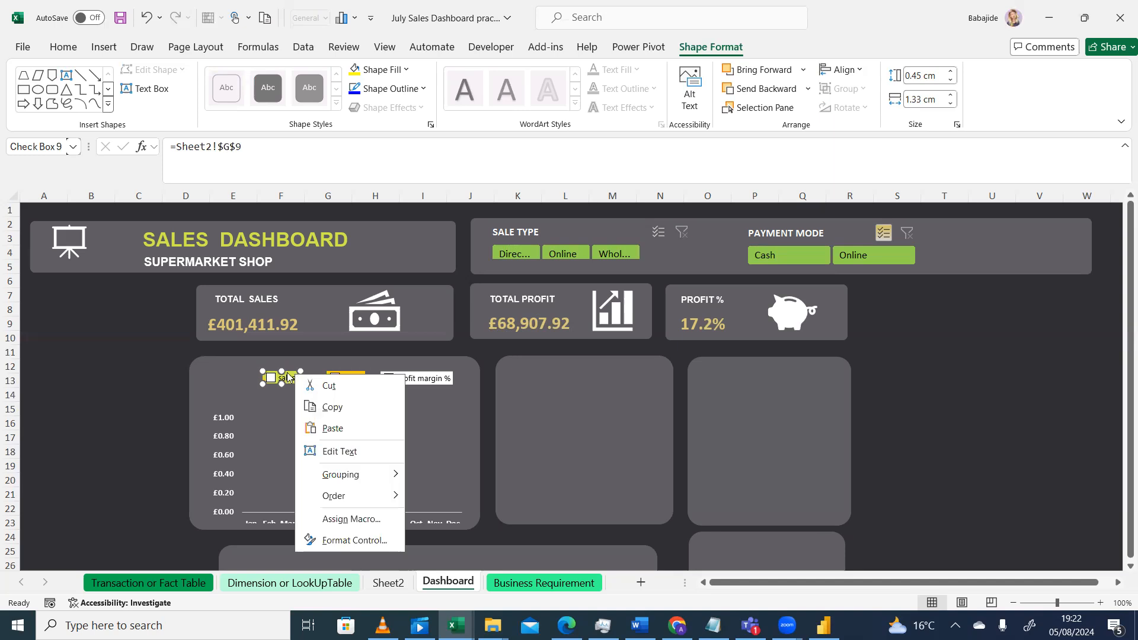
click(245, 366)
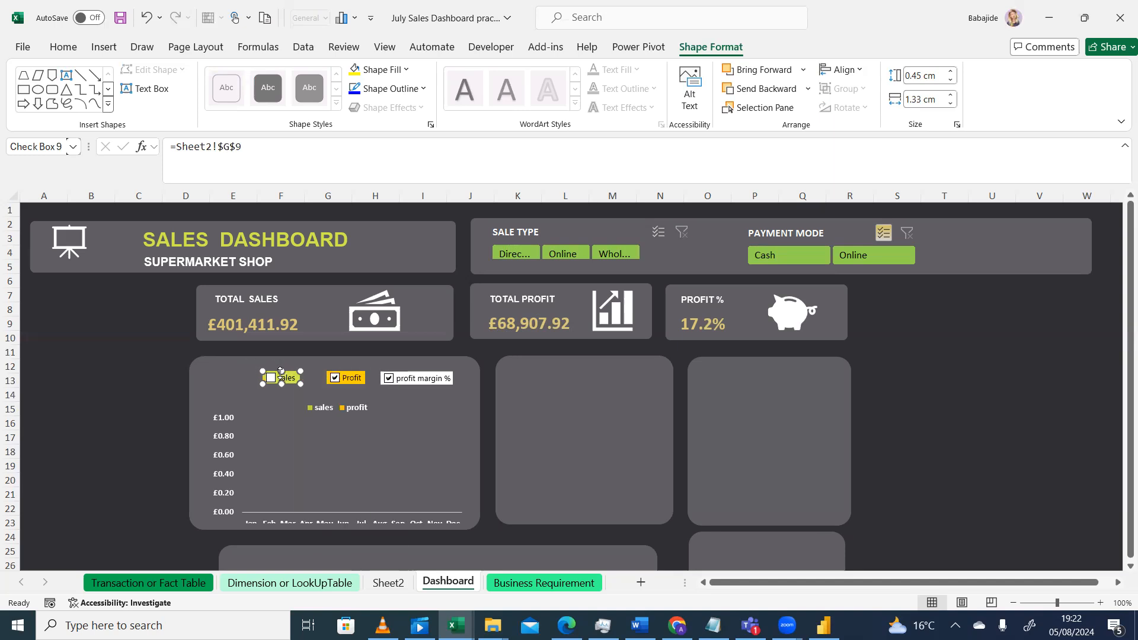
drag(274, 370, 287, 371)
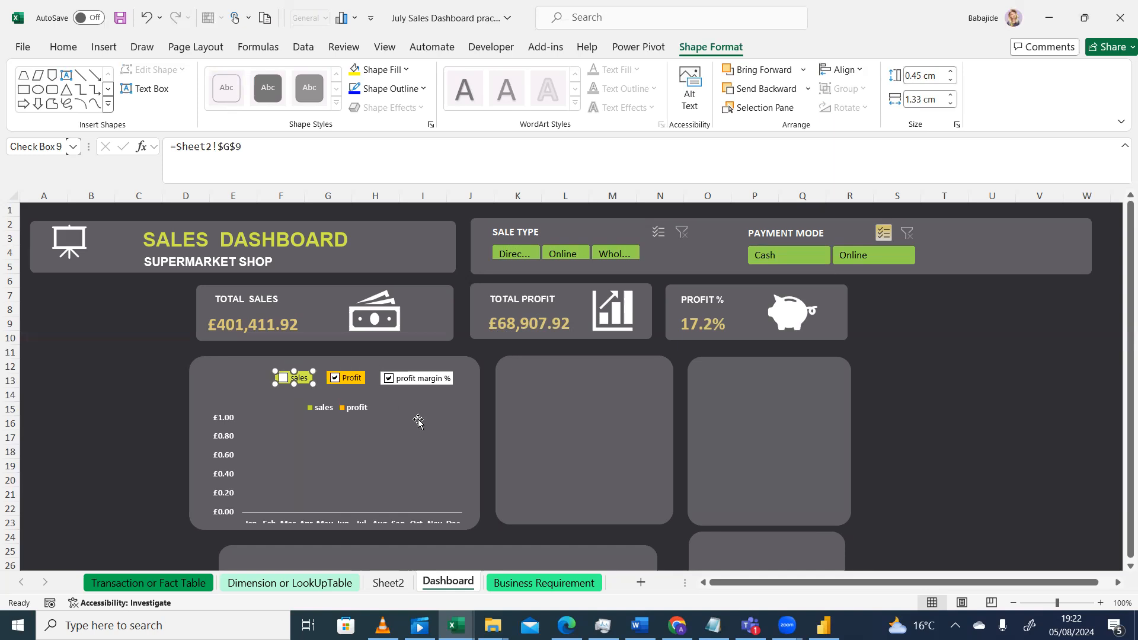
click(93, 407)
click(284, 384)
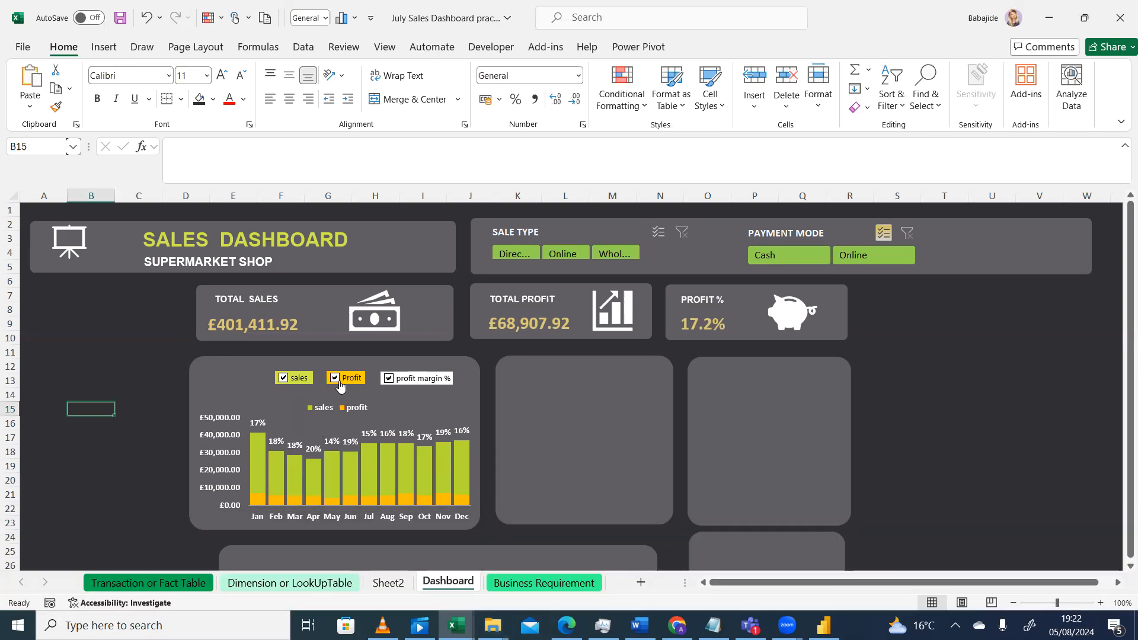
Step: Compare Sheet2's graphics with the reference dashboard in VLC media player to find the icon used for the monthly chart
click(388, 582)
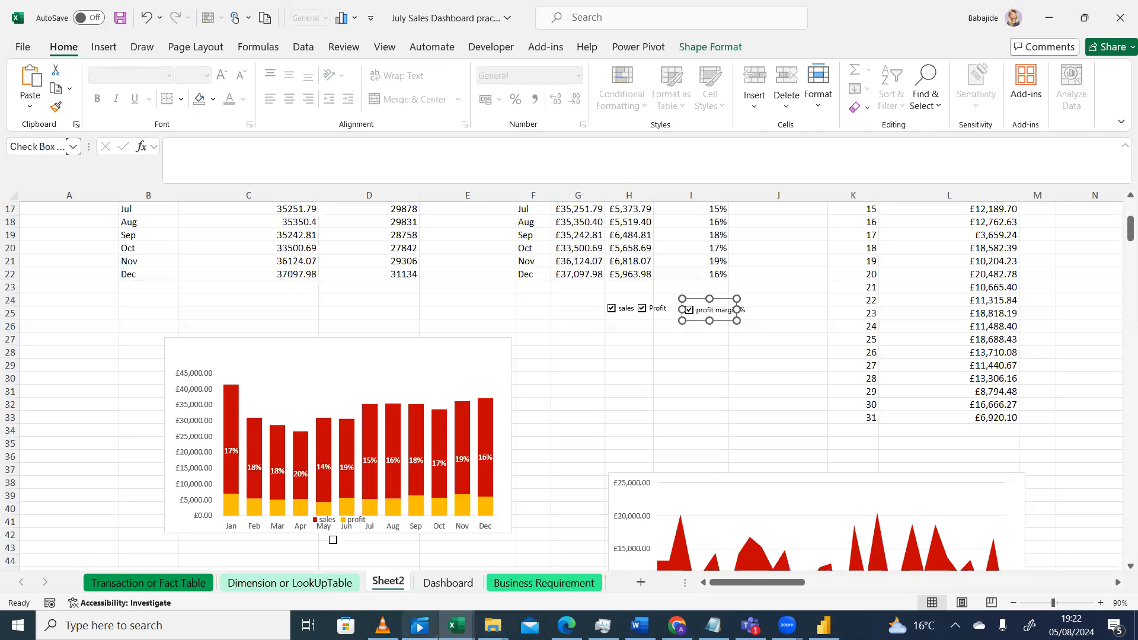
click(383, 625)
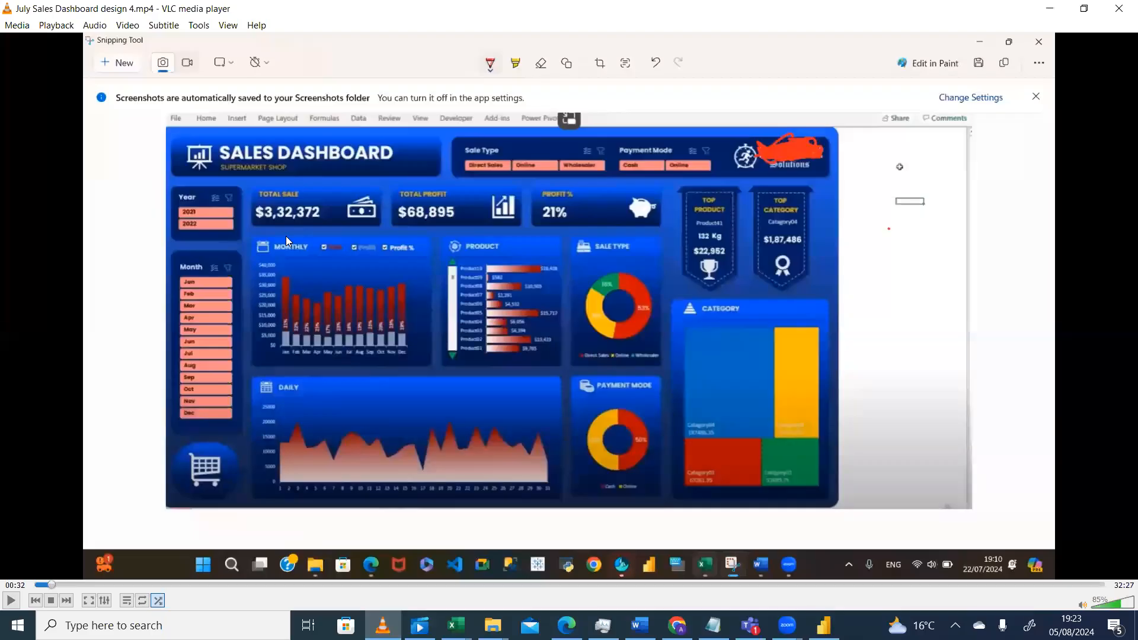
click(382, 625)
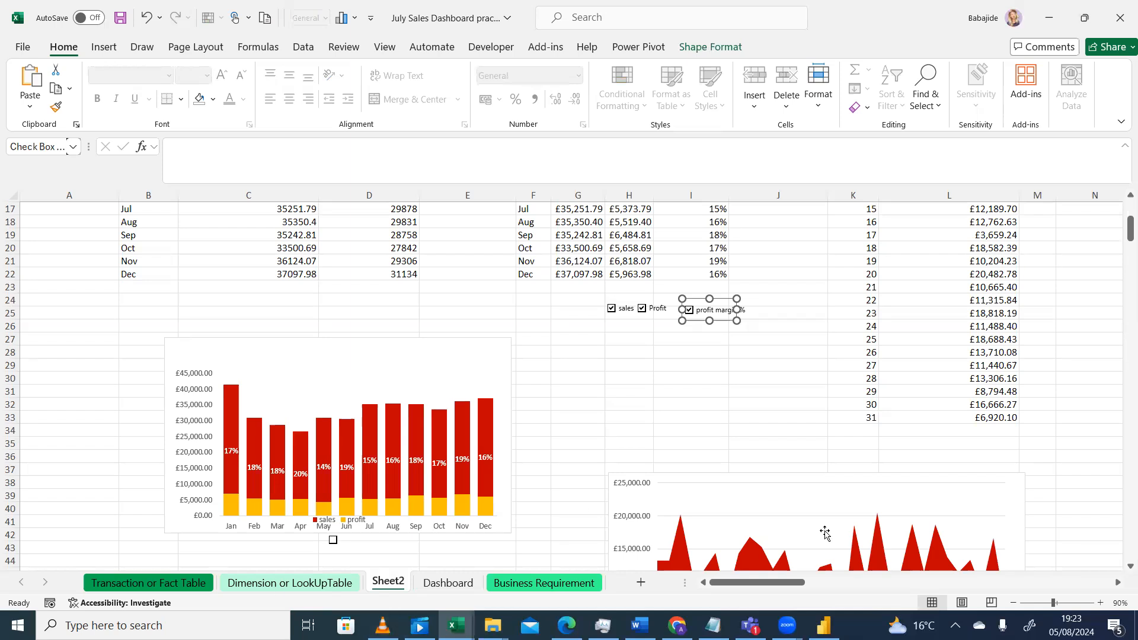
click(1013, 604)
click(1013, 604)
click(1012, 603)
click(1013, 604)
click(1012, 603)
click(1013, 603)
click(1012, 603)
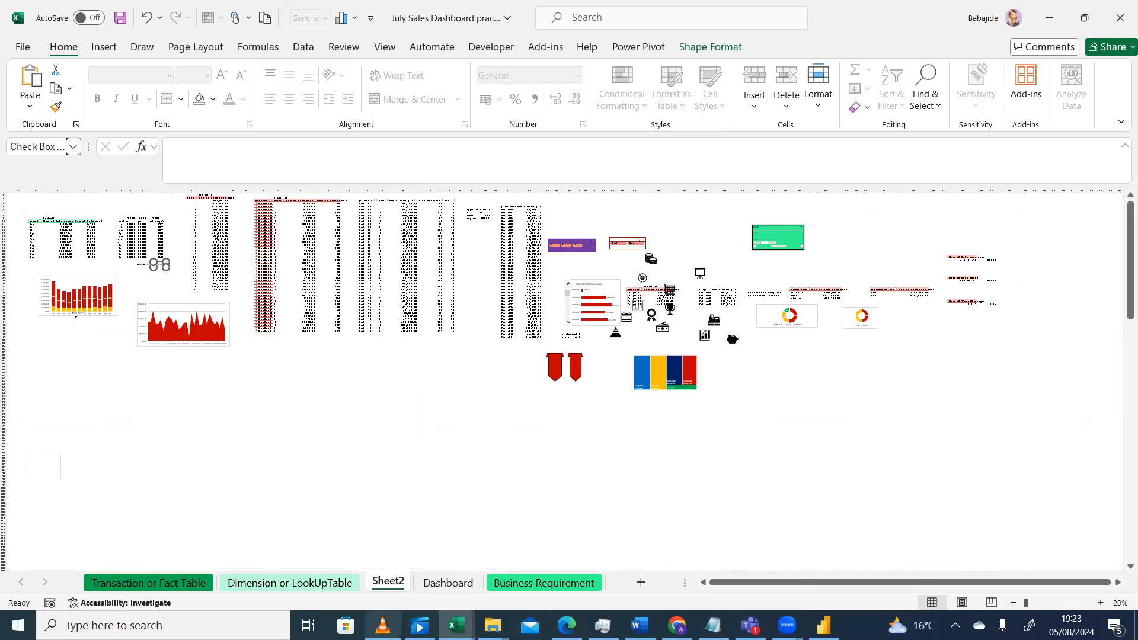
click(383, 625)
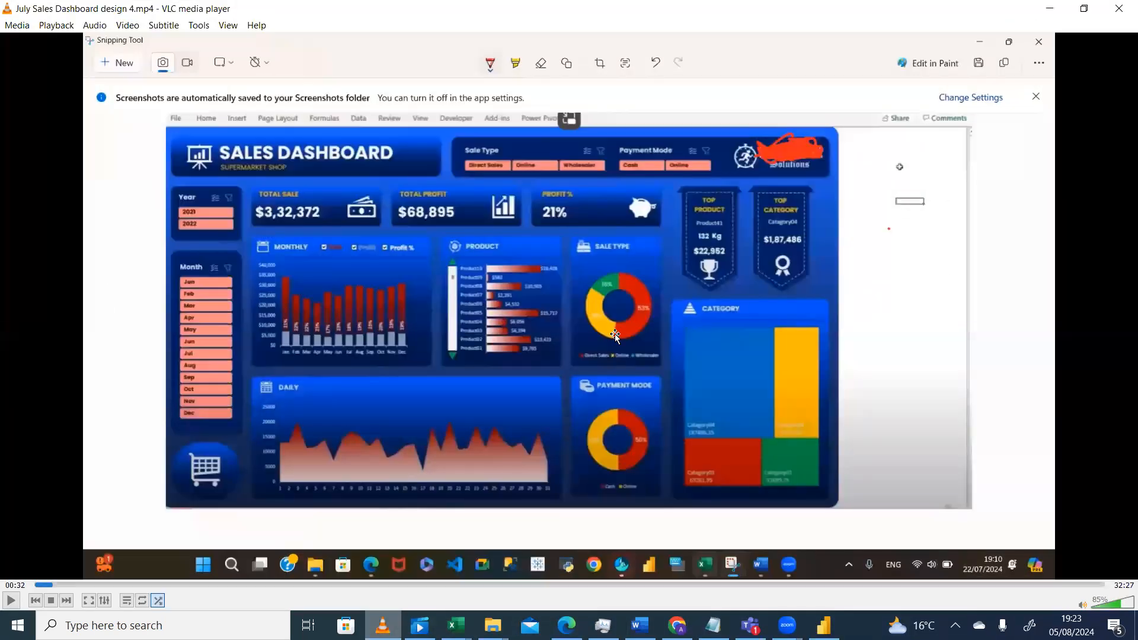
key(alt+Tab)
Step: Copy the calendar icon from Sheet2 to the Dashboard sheet, shrunk to about 1 cm, in the upper-left corner of the monthly chart card
click(627, 320)
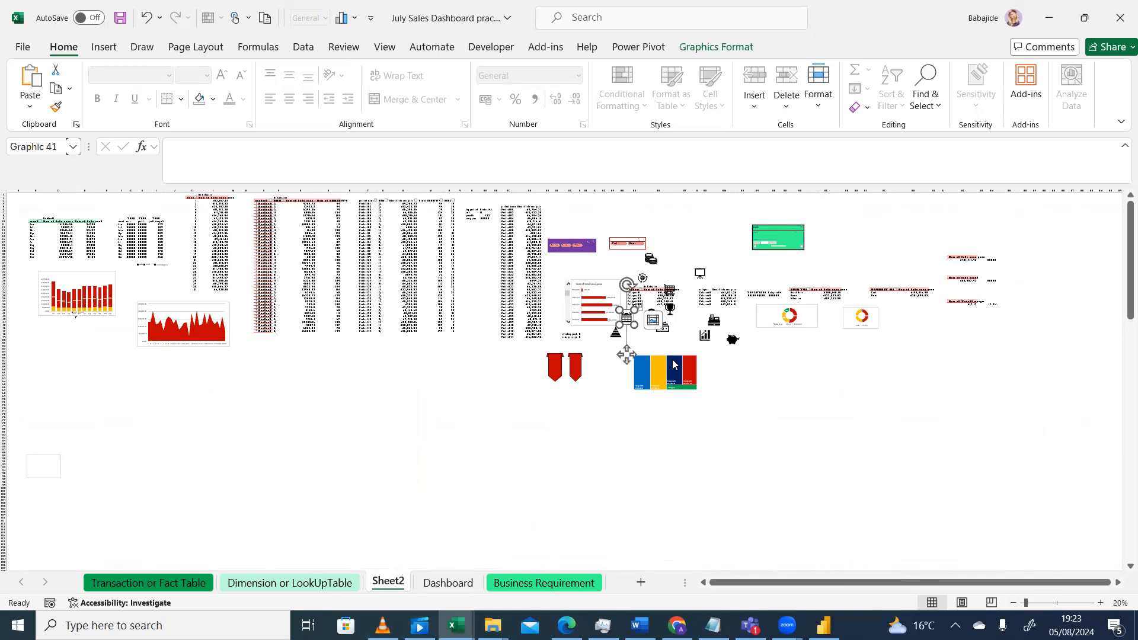
mouse_move(674, 365)
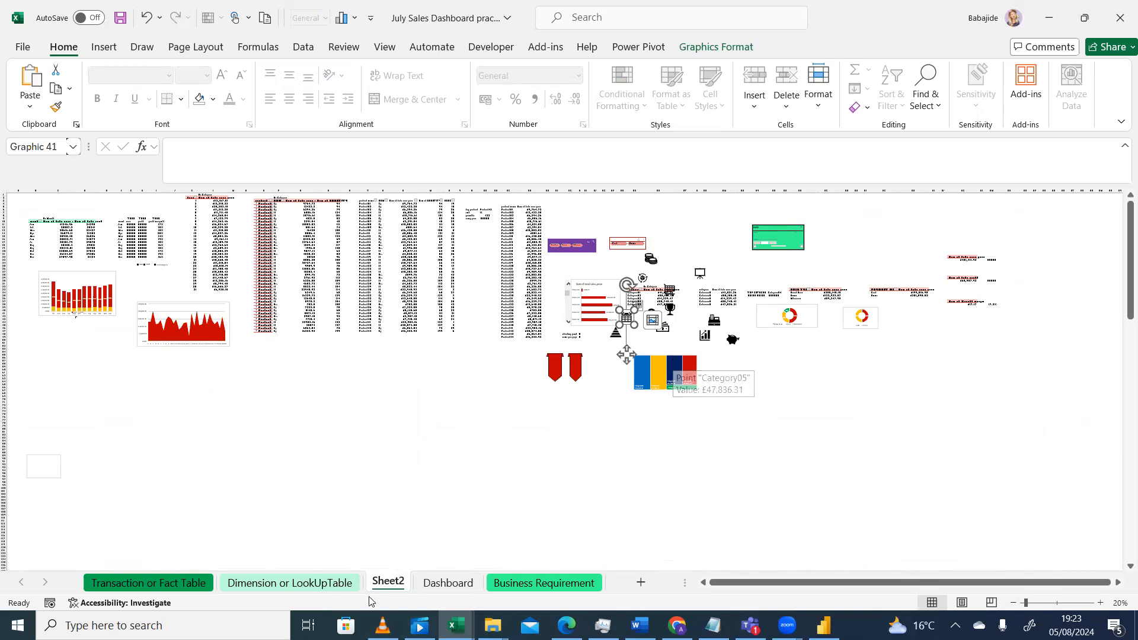
click(457, 584)
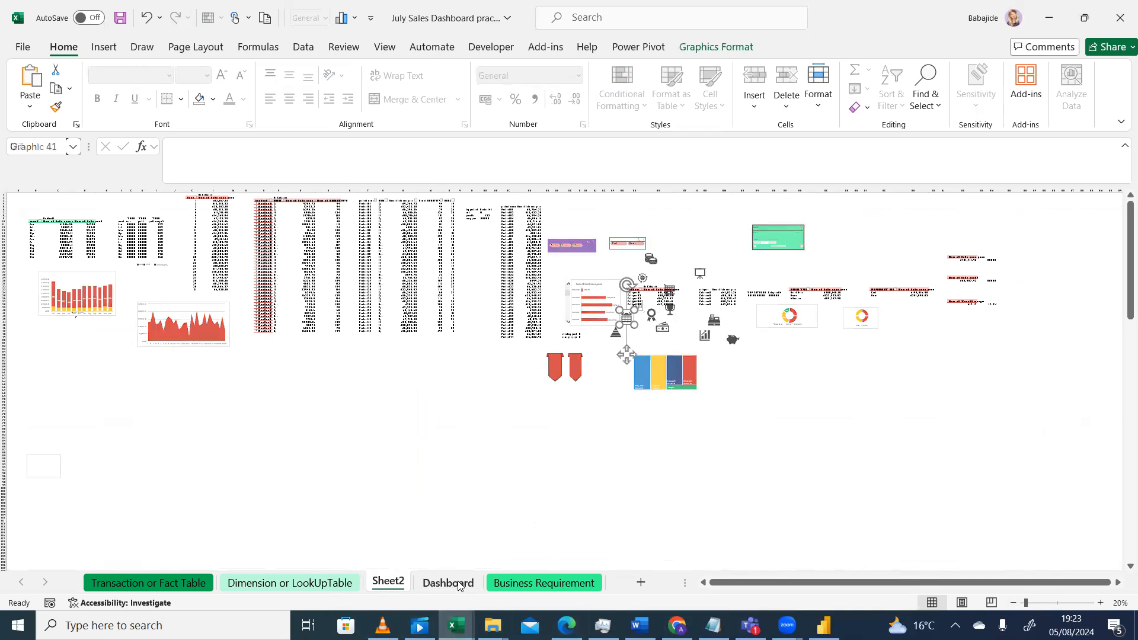
key(ctrl+v)
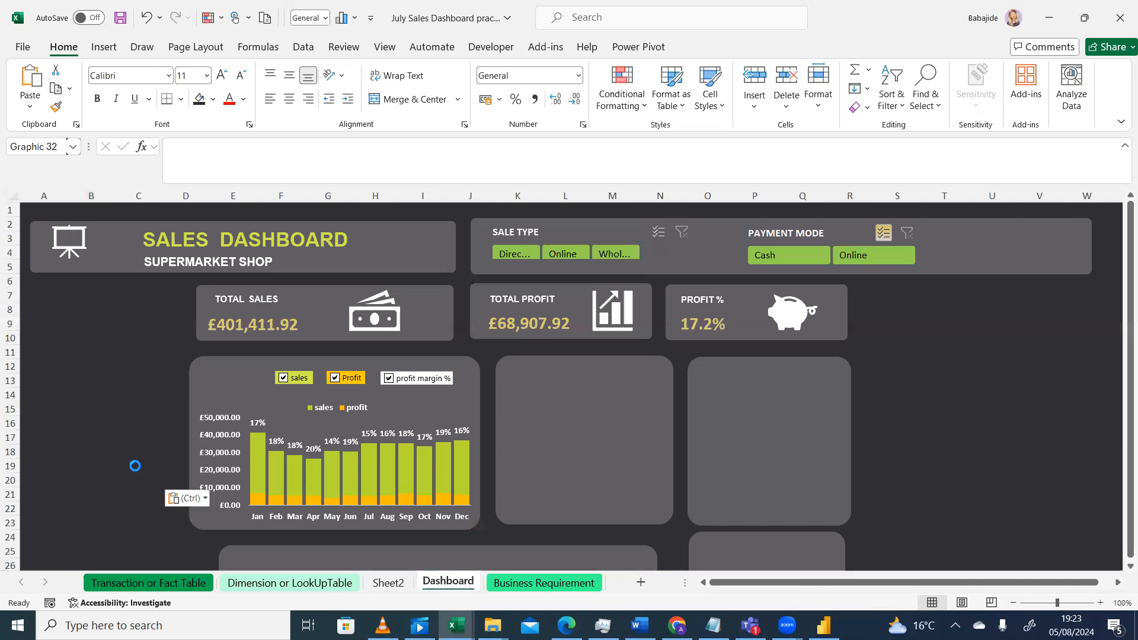
drag(139, 475, 96, 430)
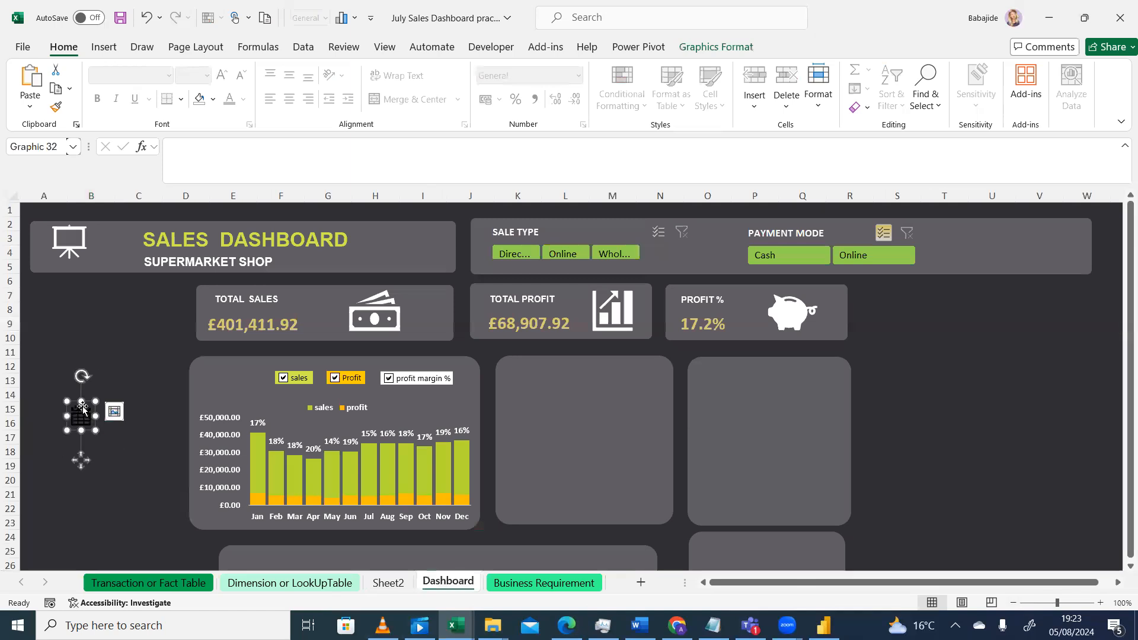
drag(83, 406, 195, 362)
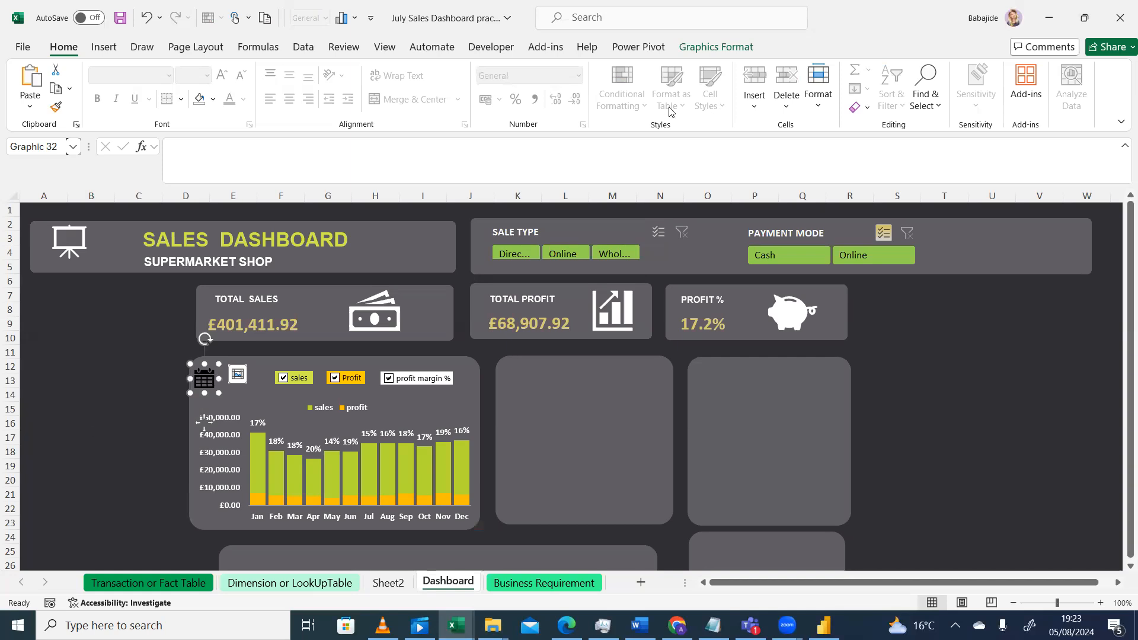
Step: Fill the calendar icon on the monthly chart card with white and deselect it
click(716, 47)
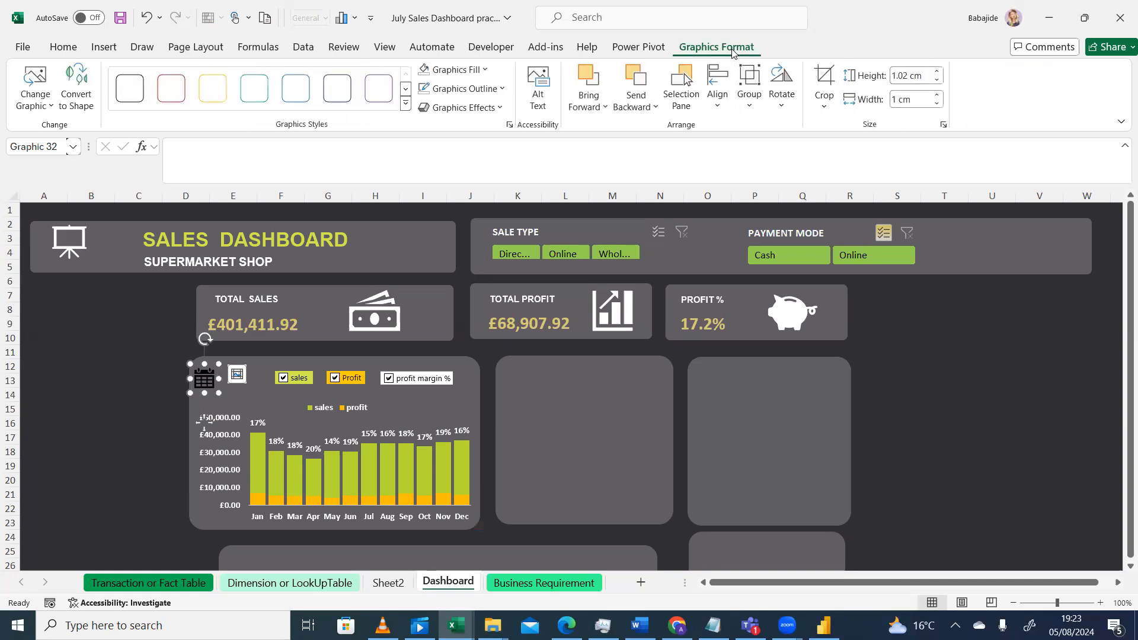
click(485, 71)
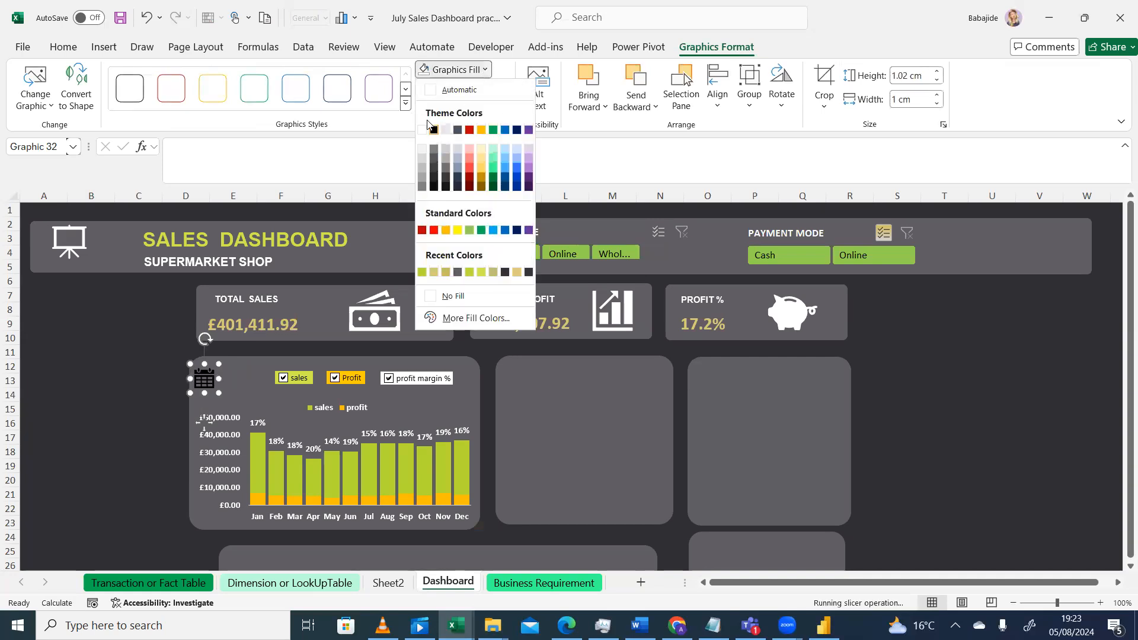
click(422, 130)
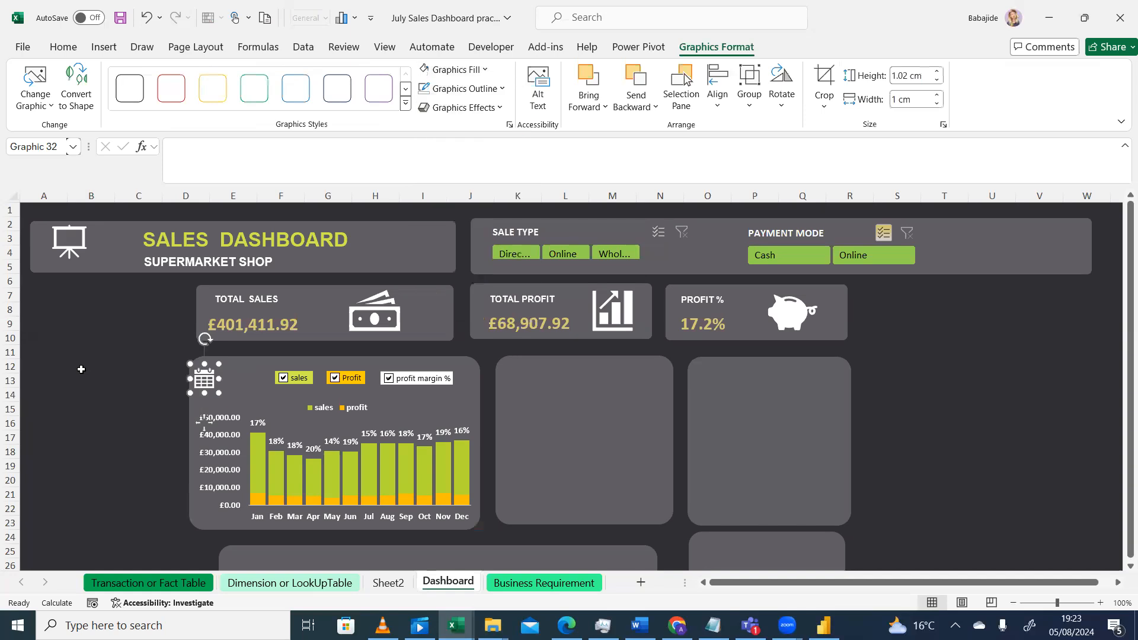
click(81, 370)
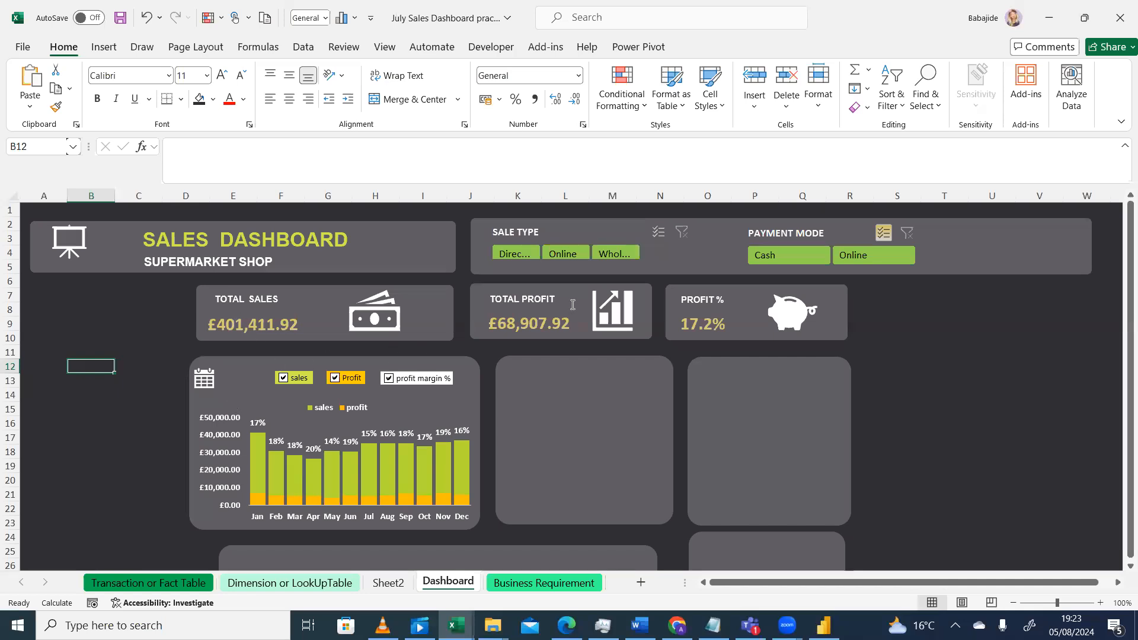
click(530, 299)
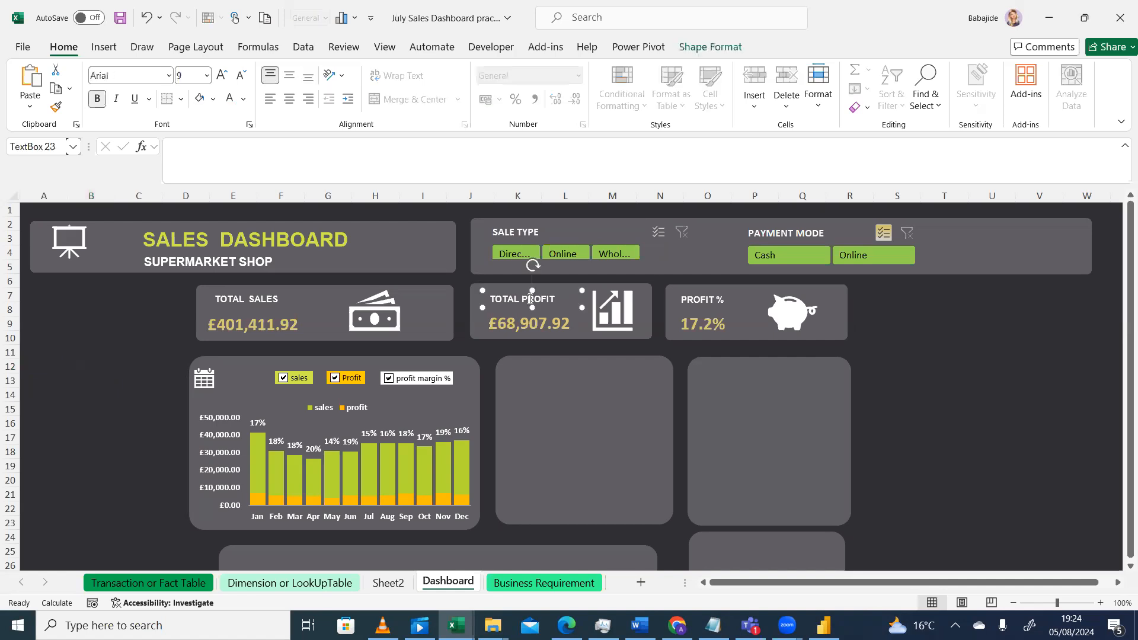
key(ctrl+v)
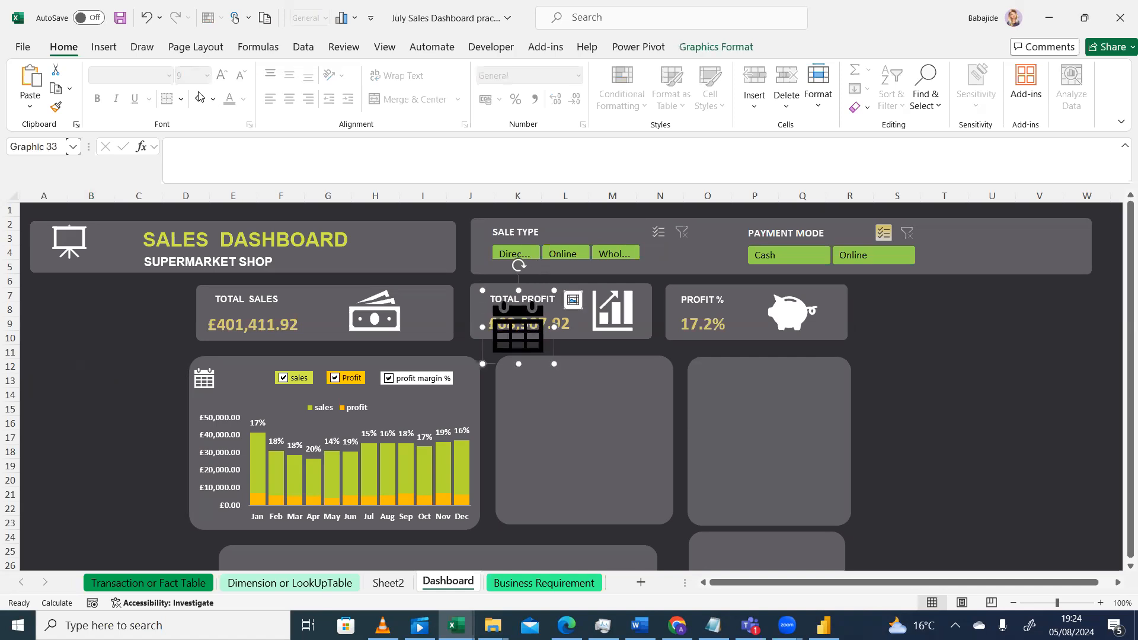
click(146, 17)
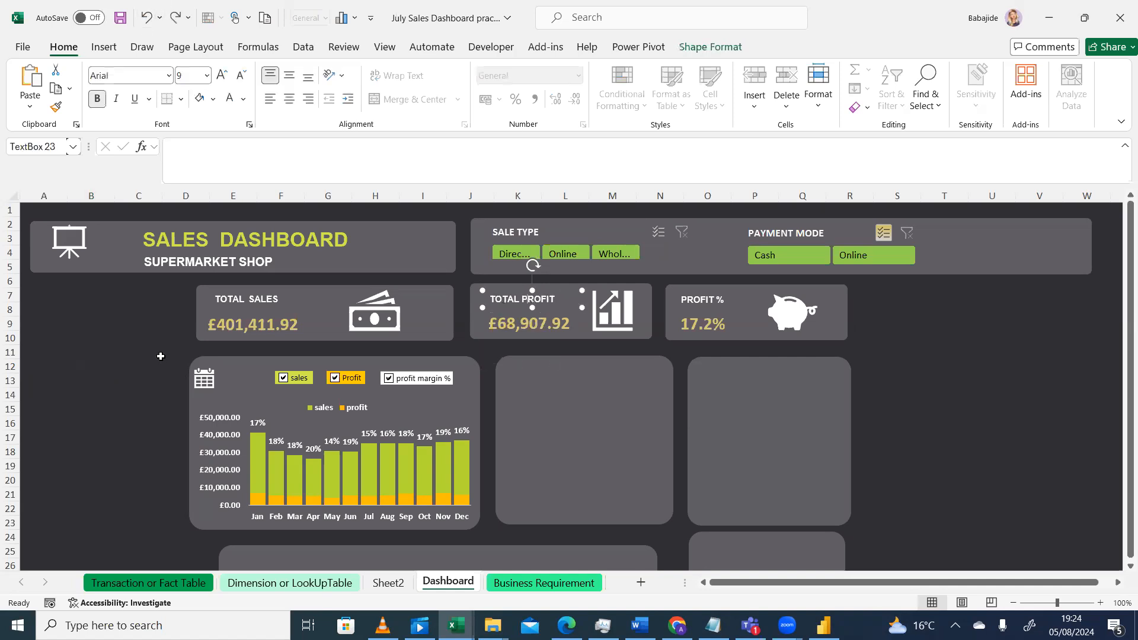
click(75, 397)
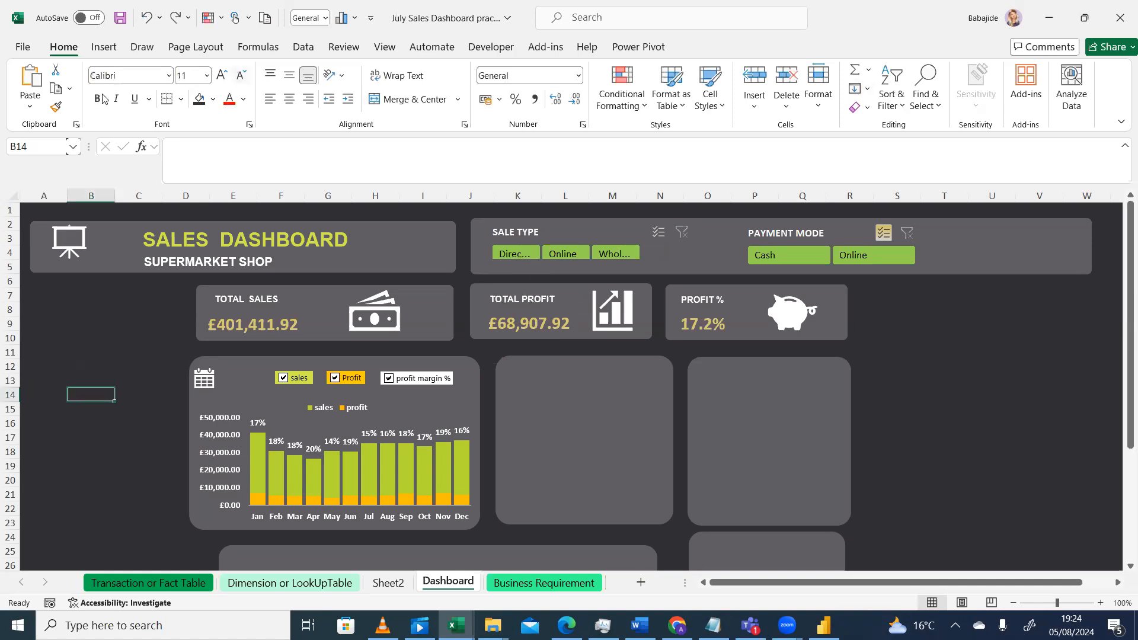
Step: Insert a small text box on the monthly chart card, between the calendar icon and the sales check box
click(102, 47)
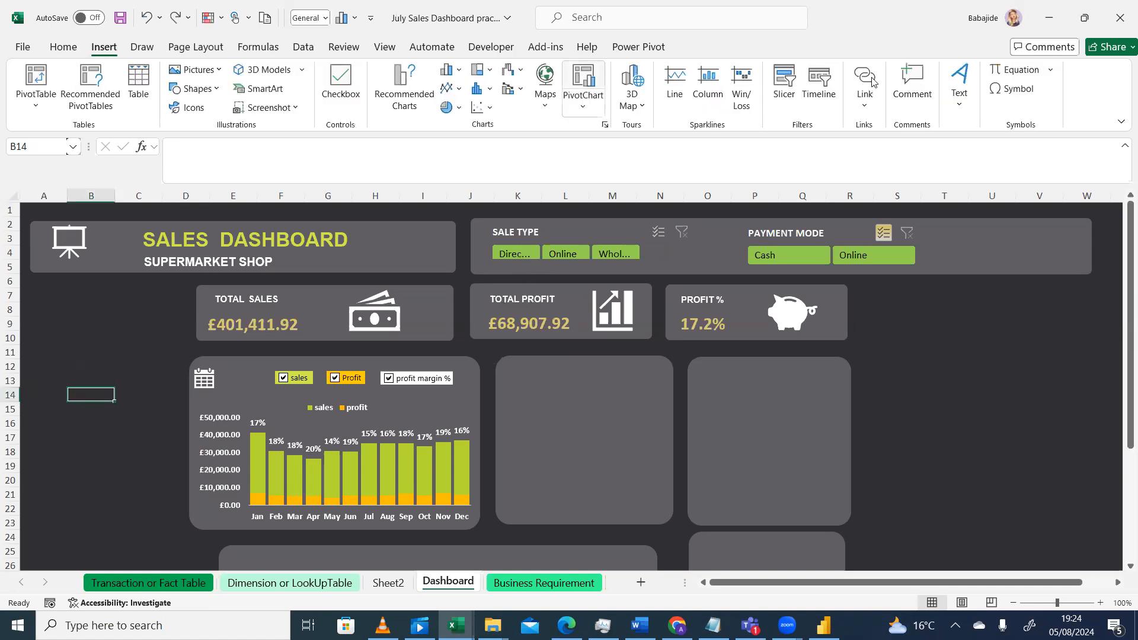
click(960, 98)
click(958, 151)
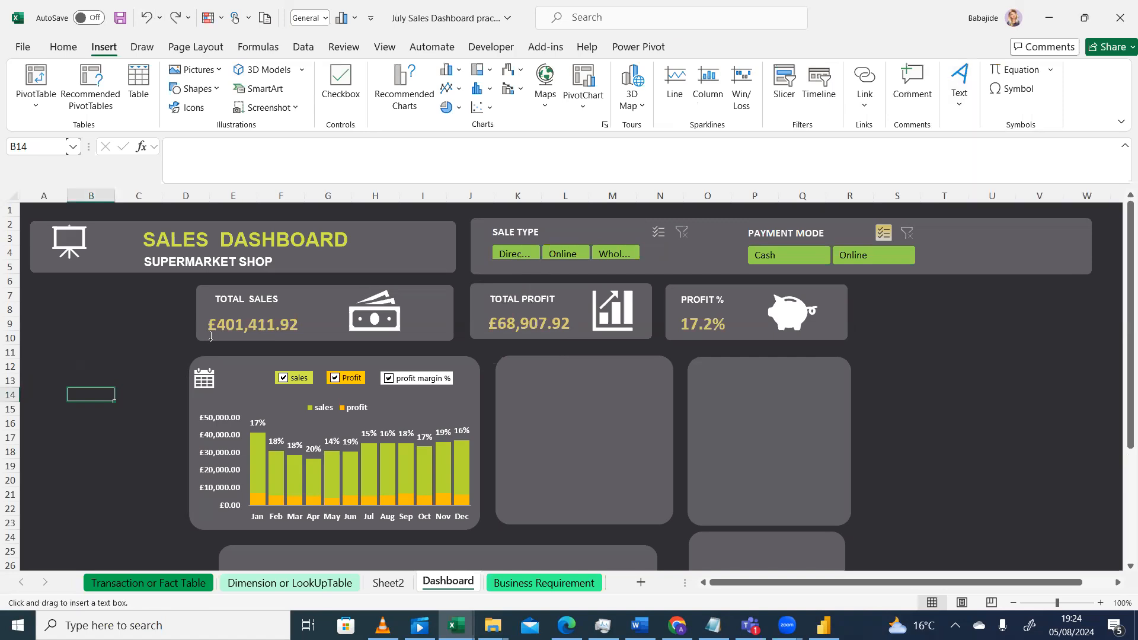
mouse_move(223, 373)
mouse_down()
mouse_move(265, 386)
mouse_move(217, 372)
mouse_up()
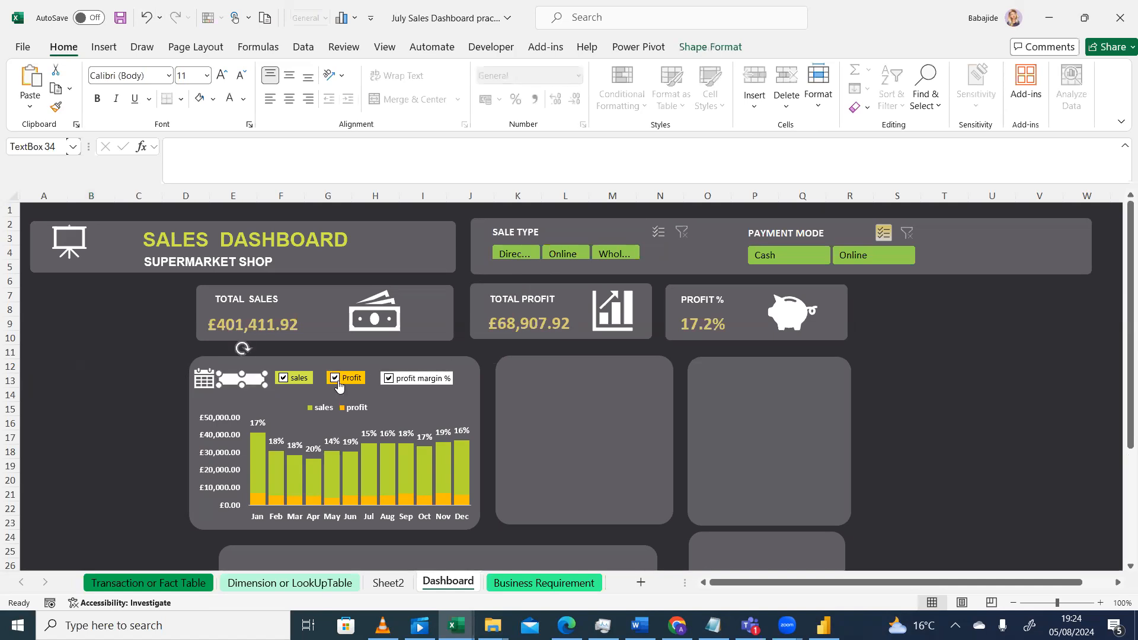
click(233, 378)
click(119, 362)
Step: Shift the profit margin %, Profit and sales check boxes to the right along the top of the monthly chart card
click(386, 378)
right_click(441, 376)
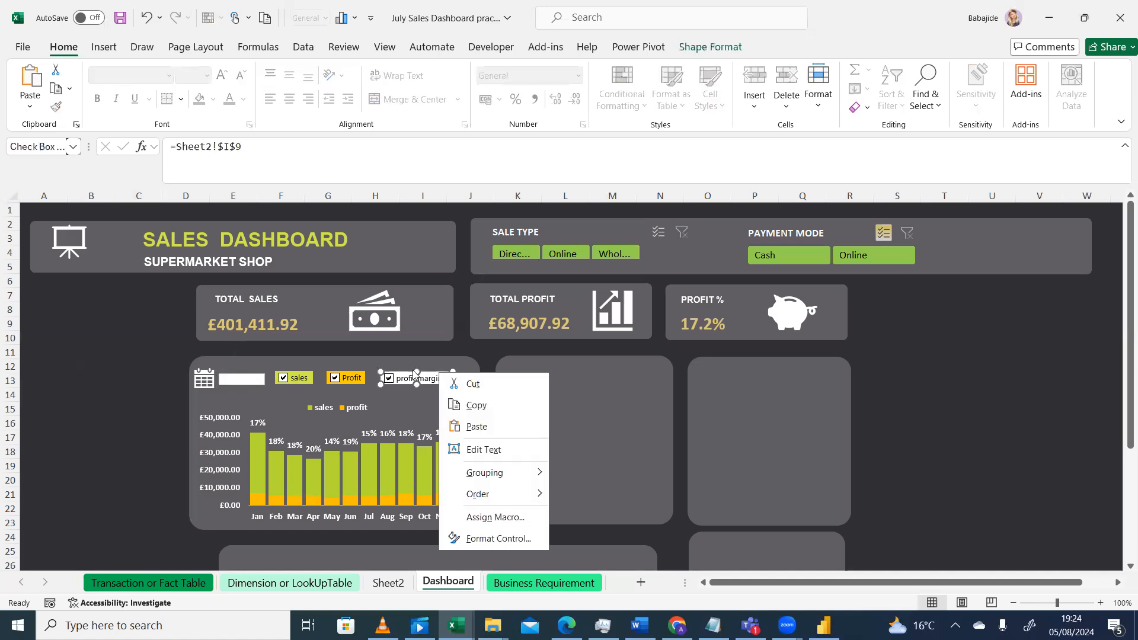
key(Escape)
drag(429, 372, 449, 371)
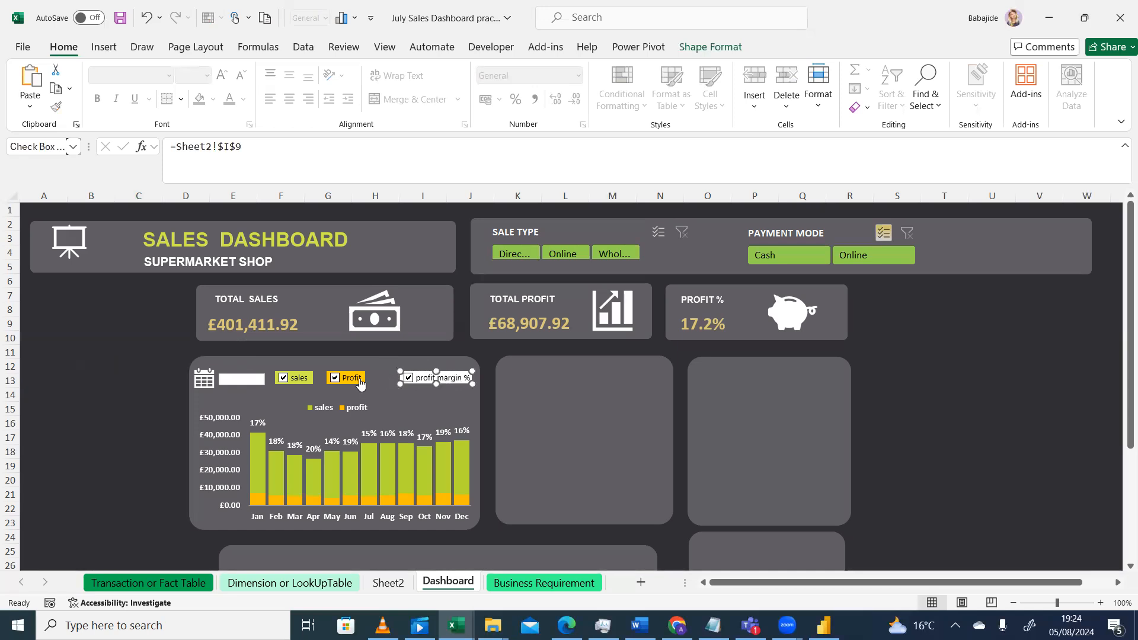
right_click(358, 384)
key(Escape)
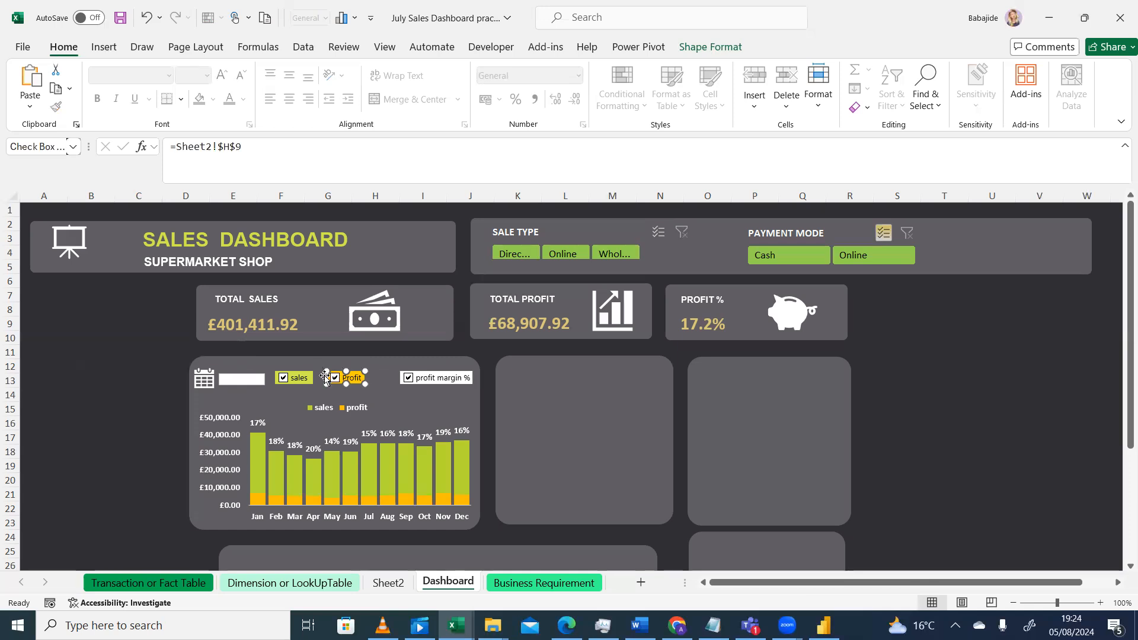
drag(329, 377, 355, 377)
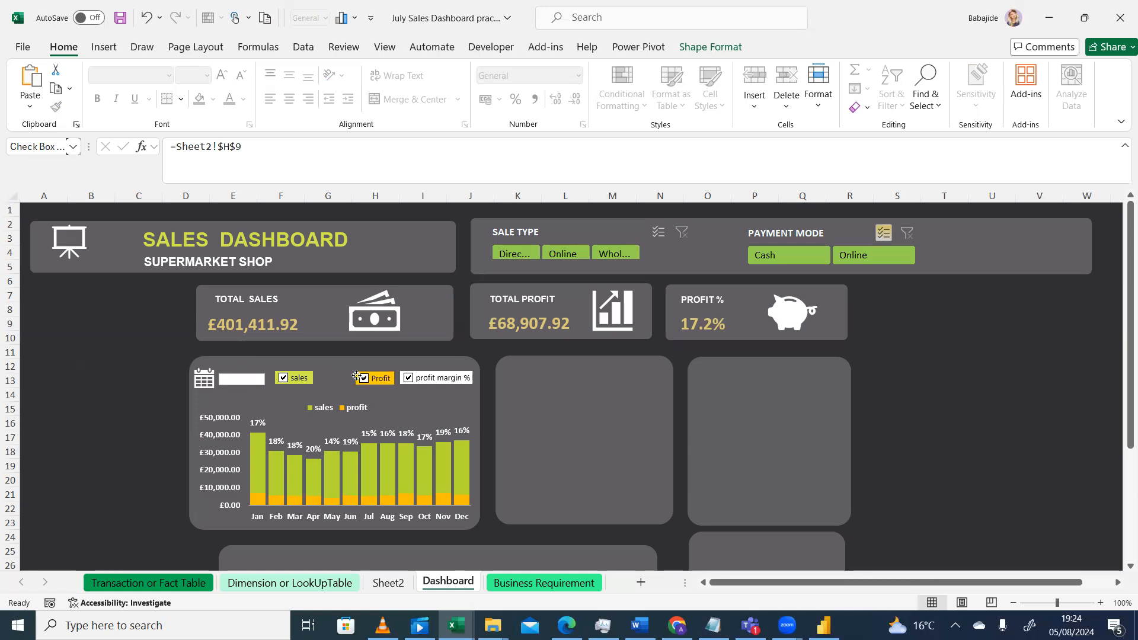
right_click(300, 379)
key(Escape)
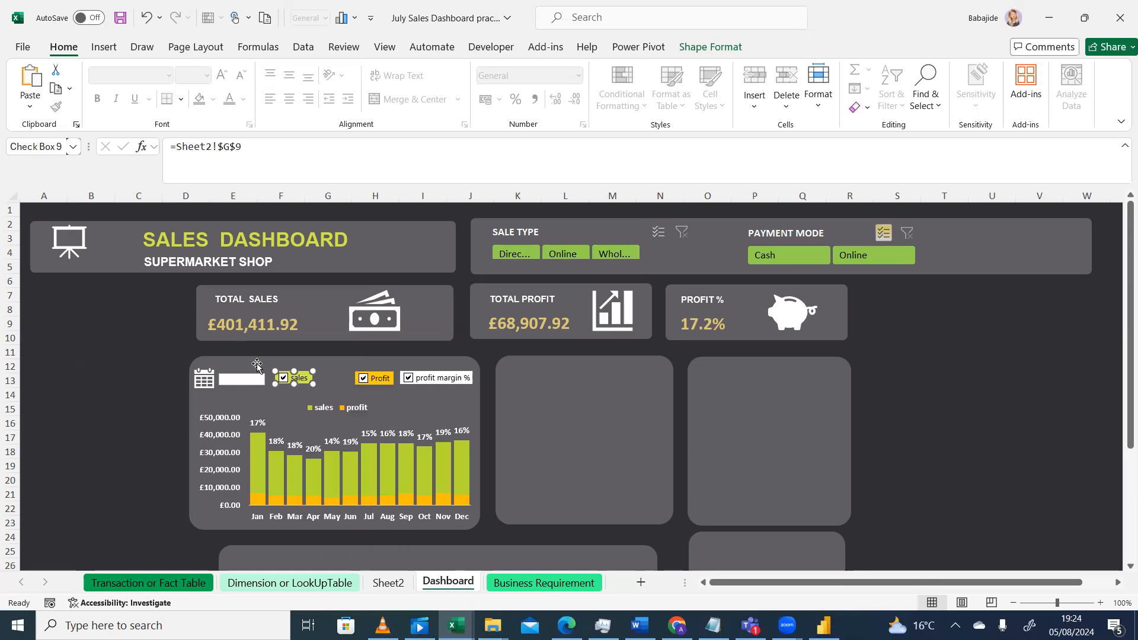
drag(287, 378, 315, 377)
Step: Widen the text box beside the calendar icon and enter the title MONTHLY
click(257, 377)
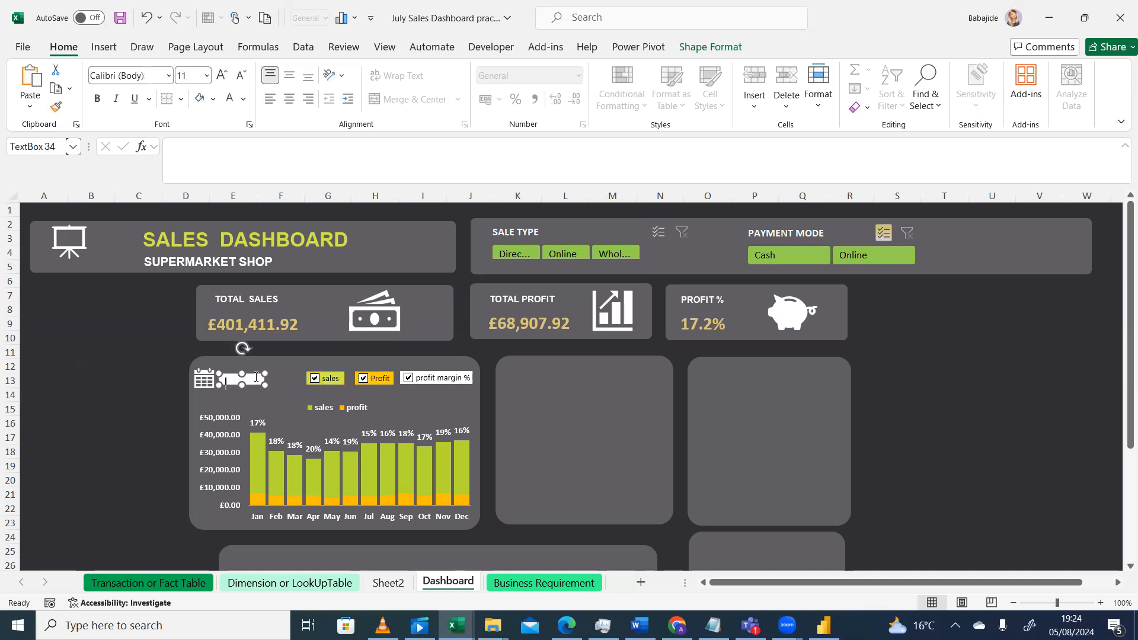
drag(264, 382, 286, 387)
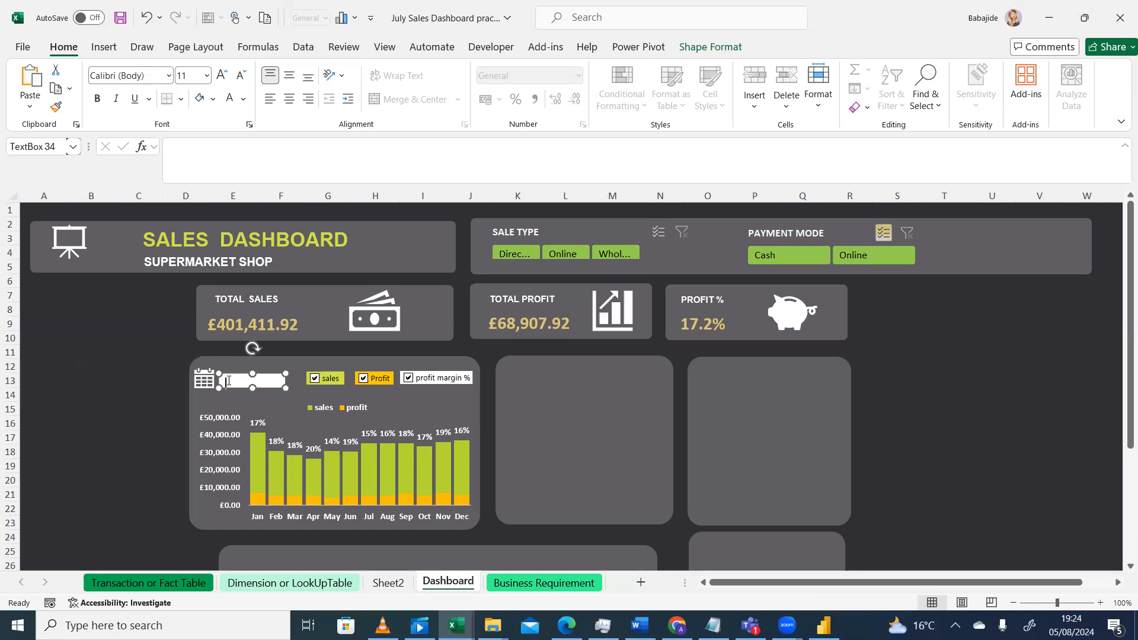
text(MONTHLY)
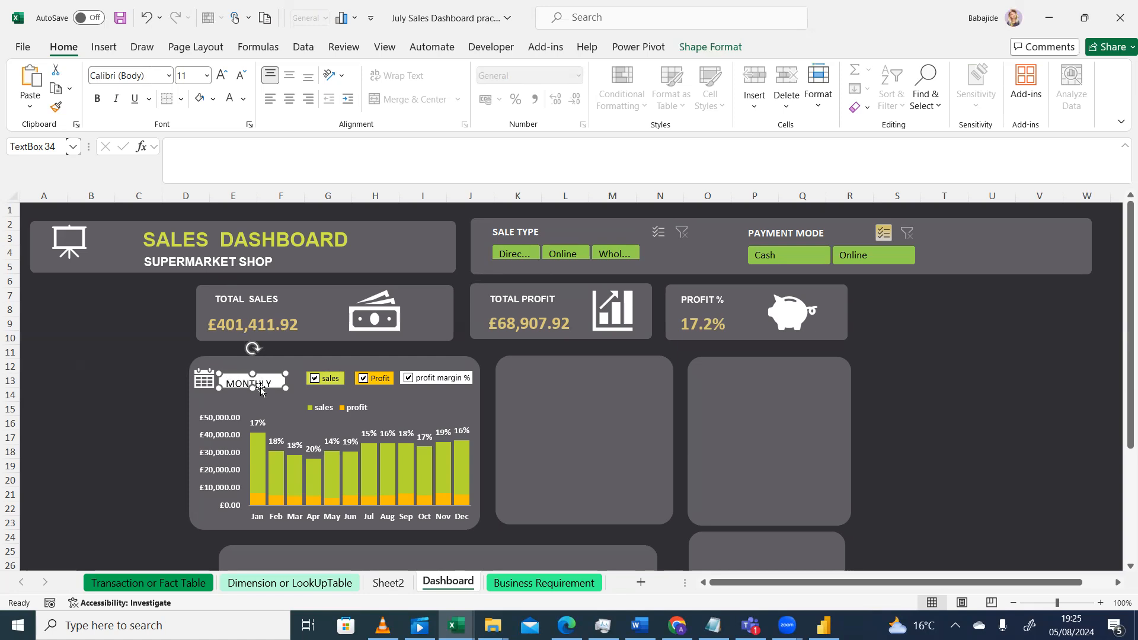
Step: Set the font size of the MONTHLY title to 8 and deselect the text box
double_click(234, 379)
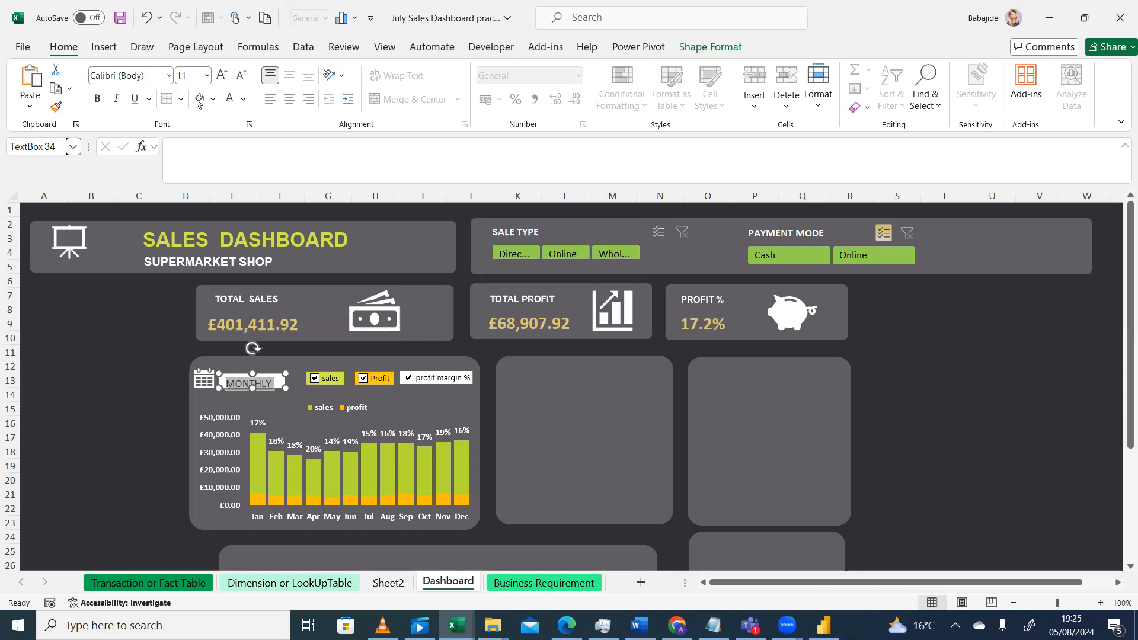
click(206, 75)
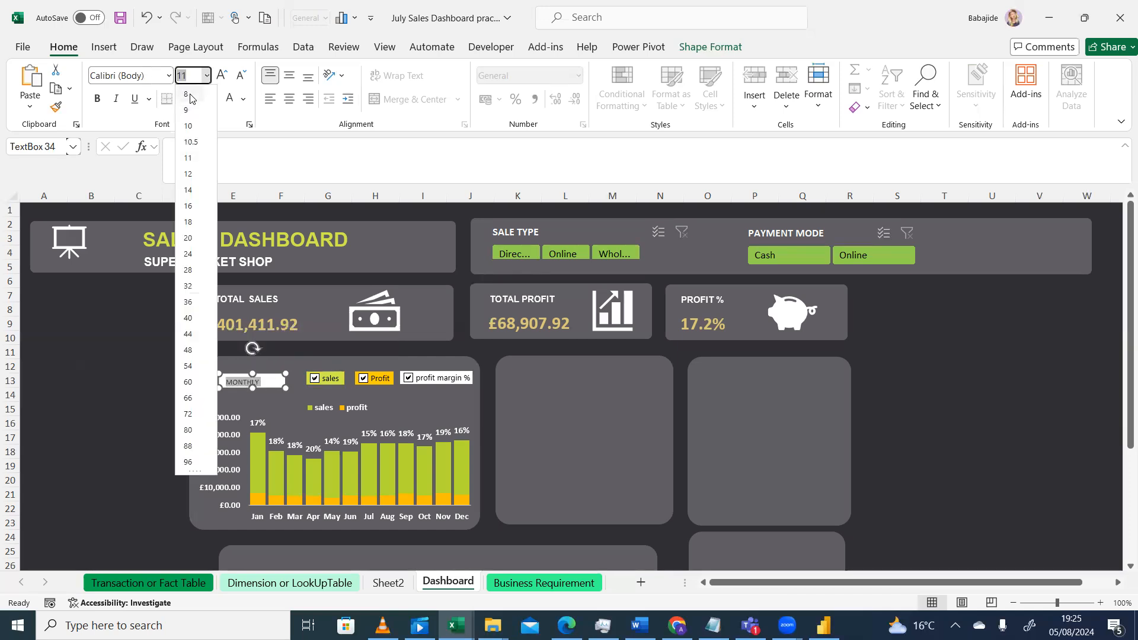
right_click(190, 98)
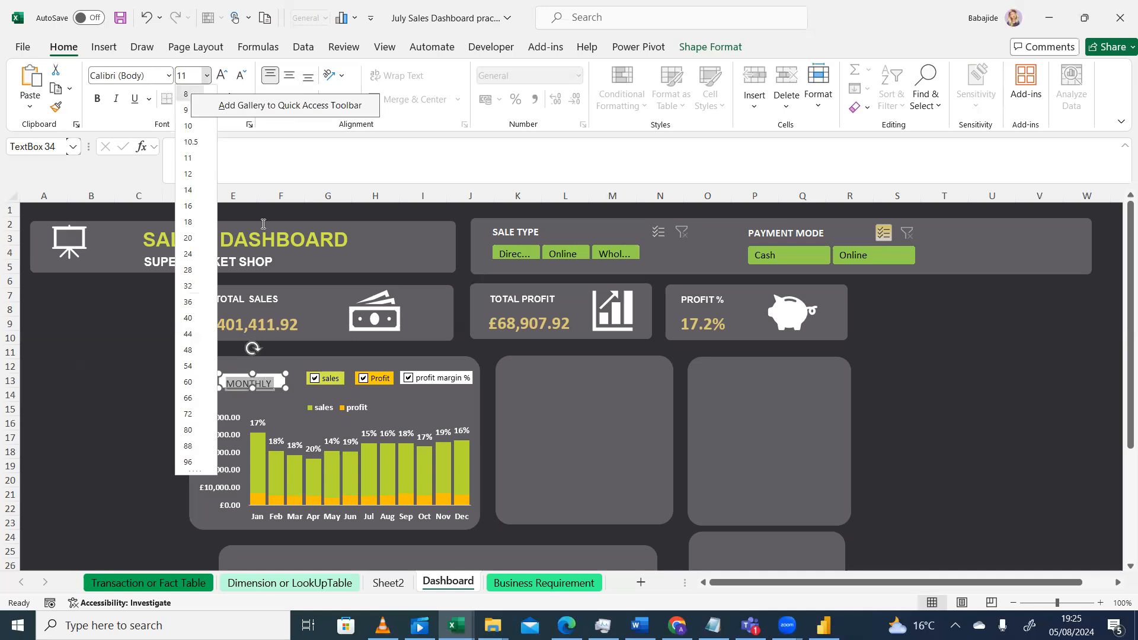
click(185, 94)
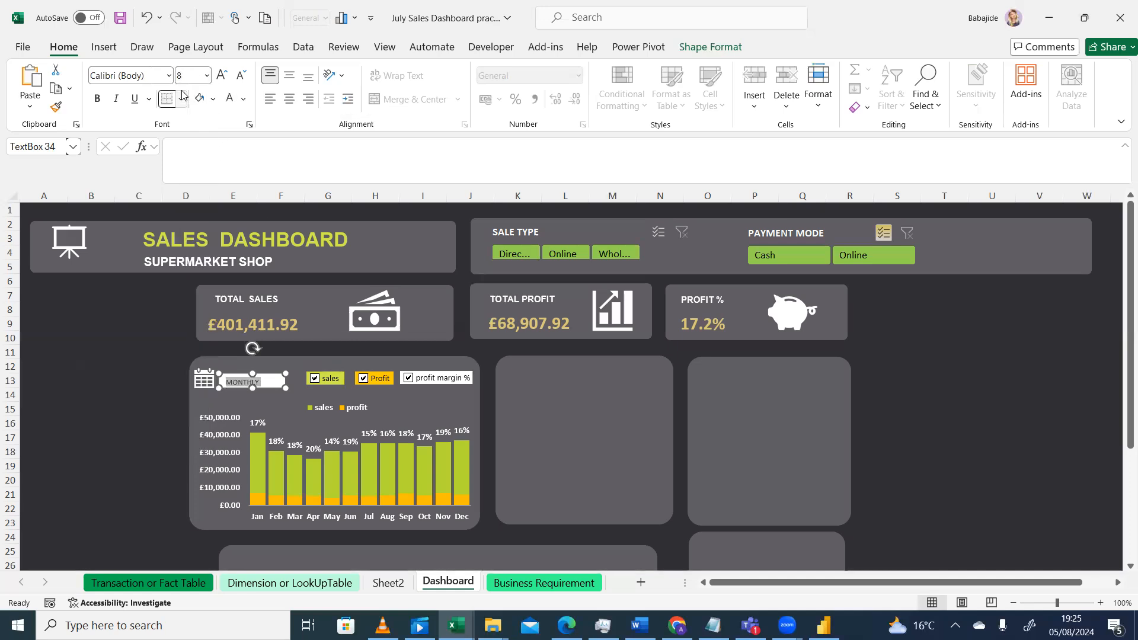
click(158, 394)
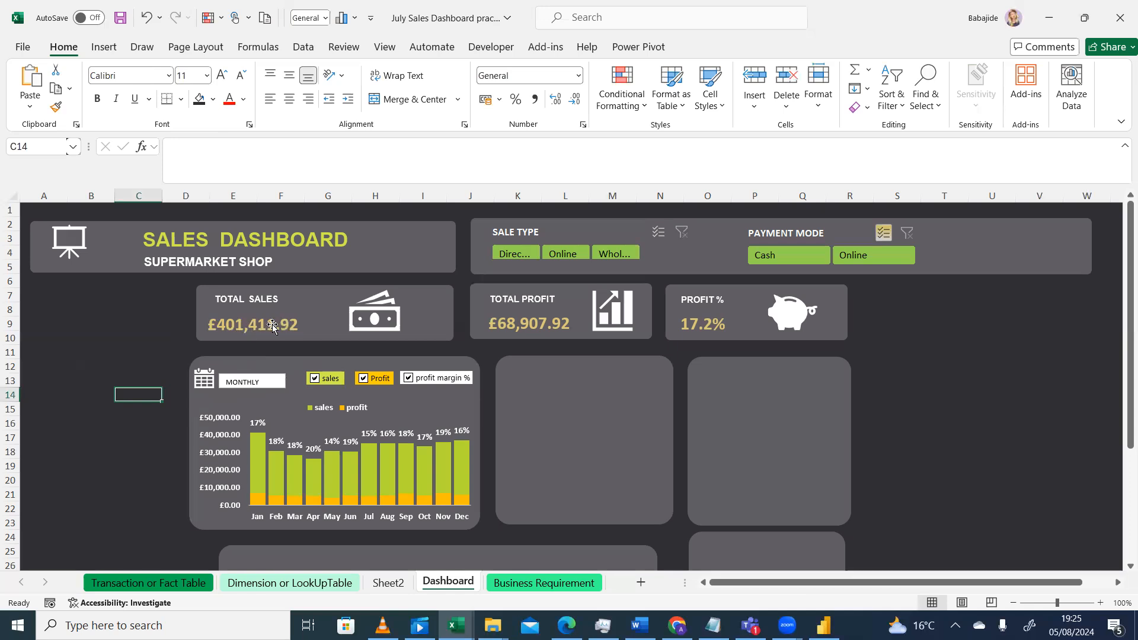
Step: Copy the formatting of the total sales amount onto the MONTHLY text box with Format Painter
click(272, 325)
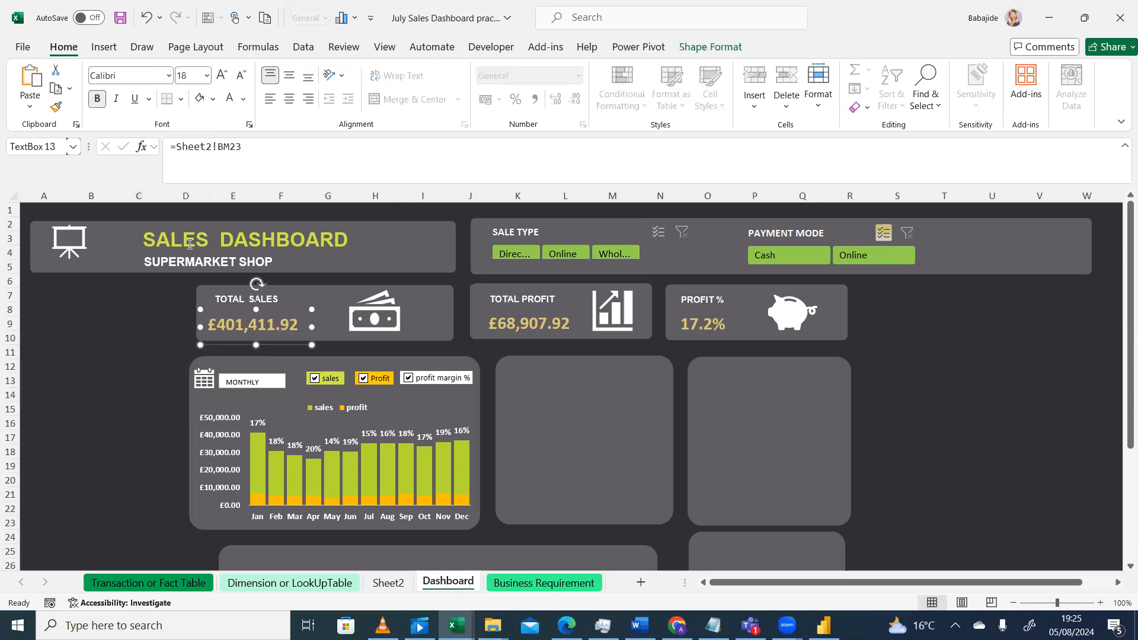
click(56, 106)
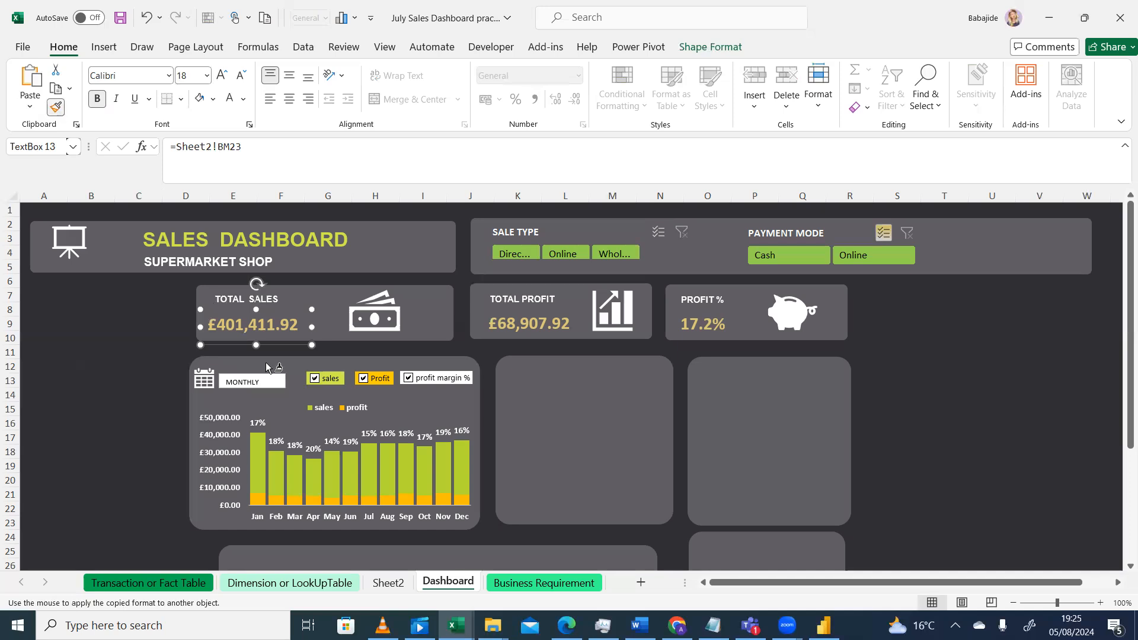
click(263, 382)
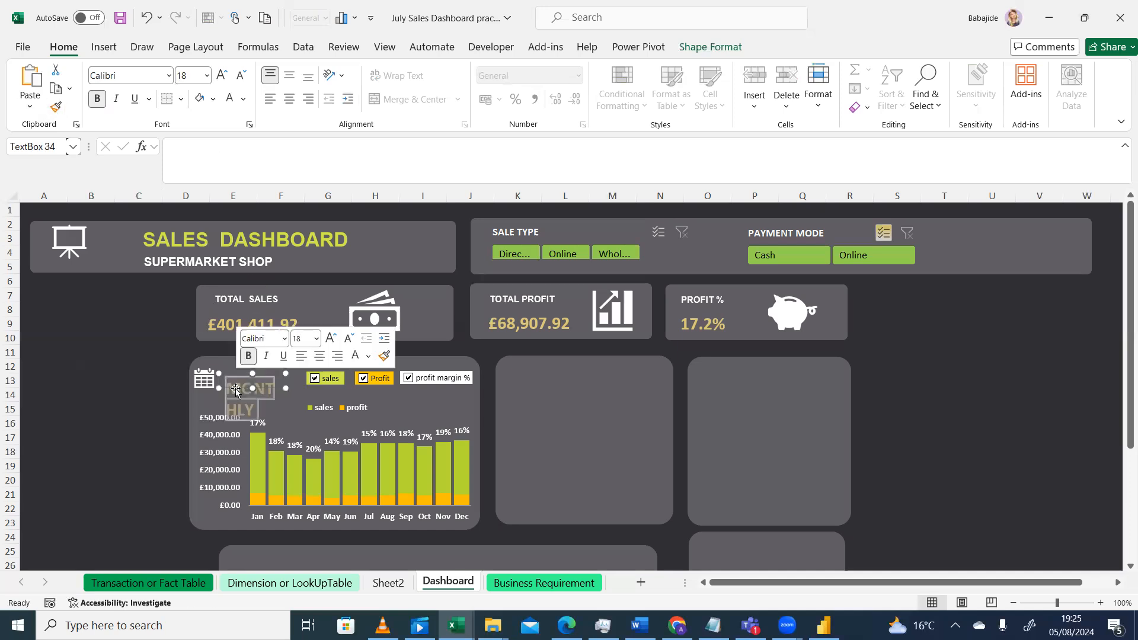
click(151, 378)
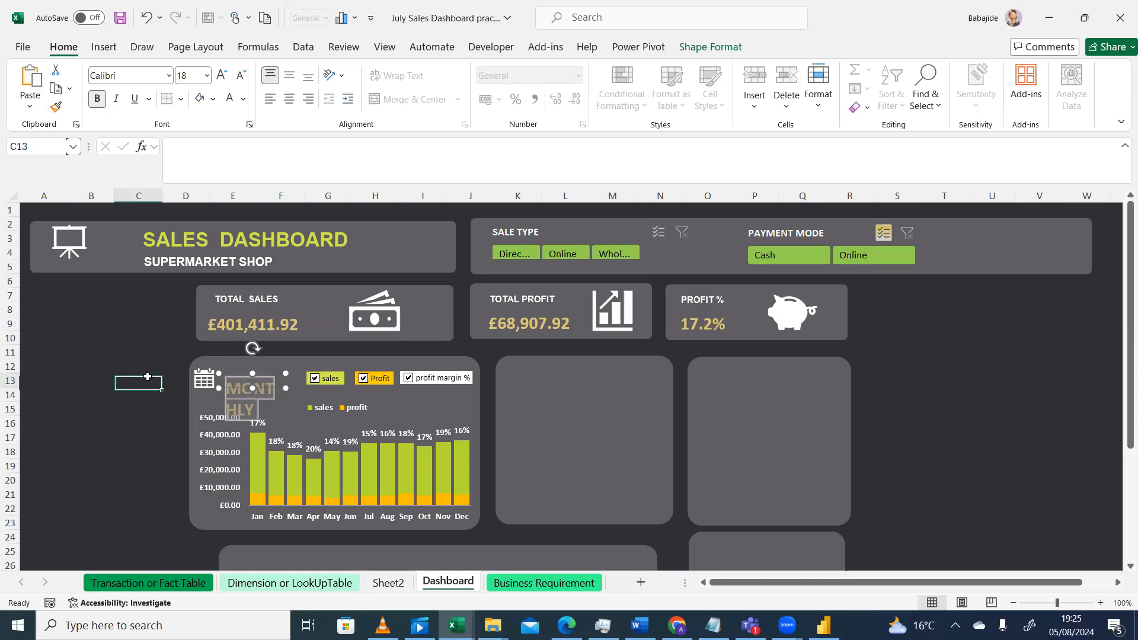
Step: Reduce all of the reformatted MONTHLY text to font size 8
click(271, 380)
drag(272, 379, 206, 391)
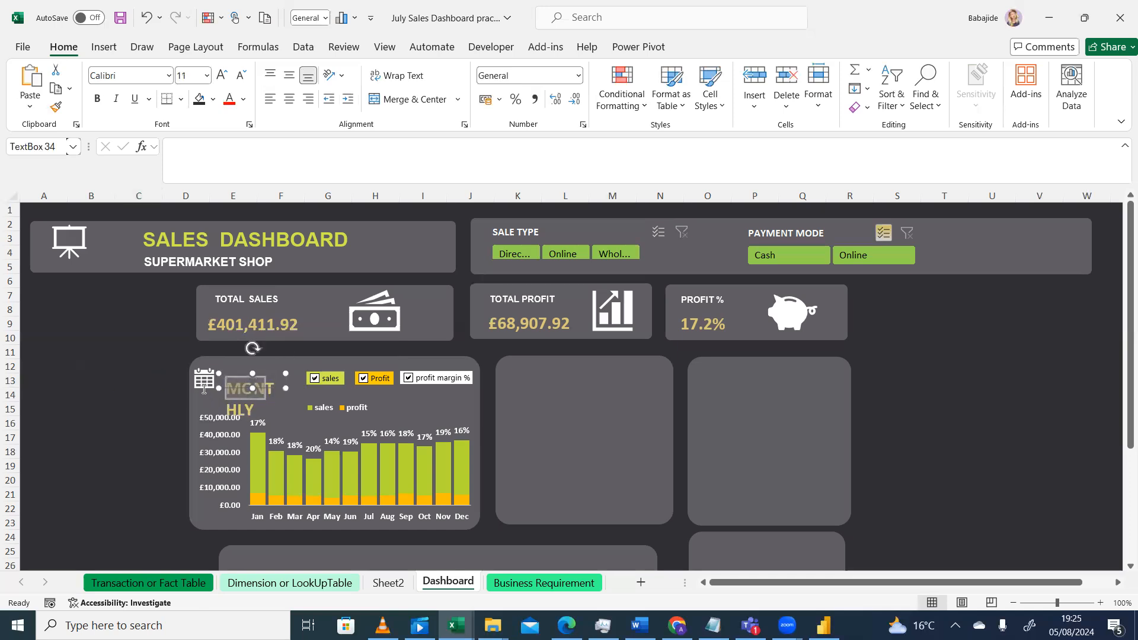
click(207, 76)
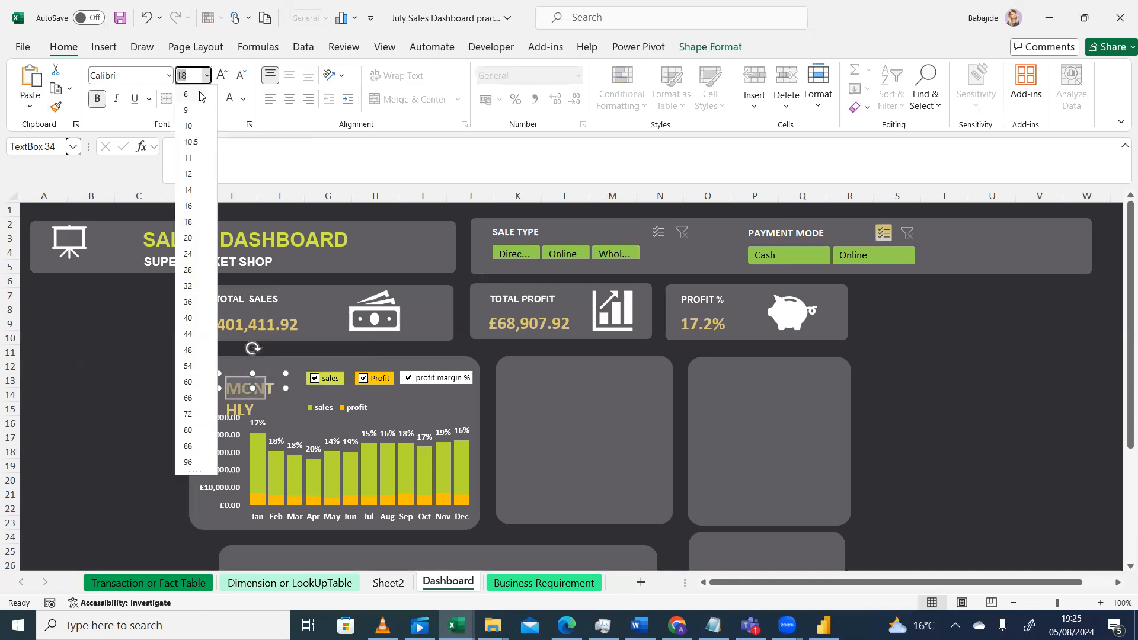
click(197, 94)
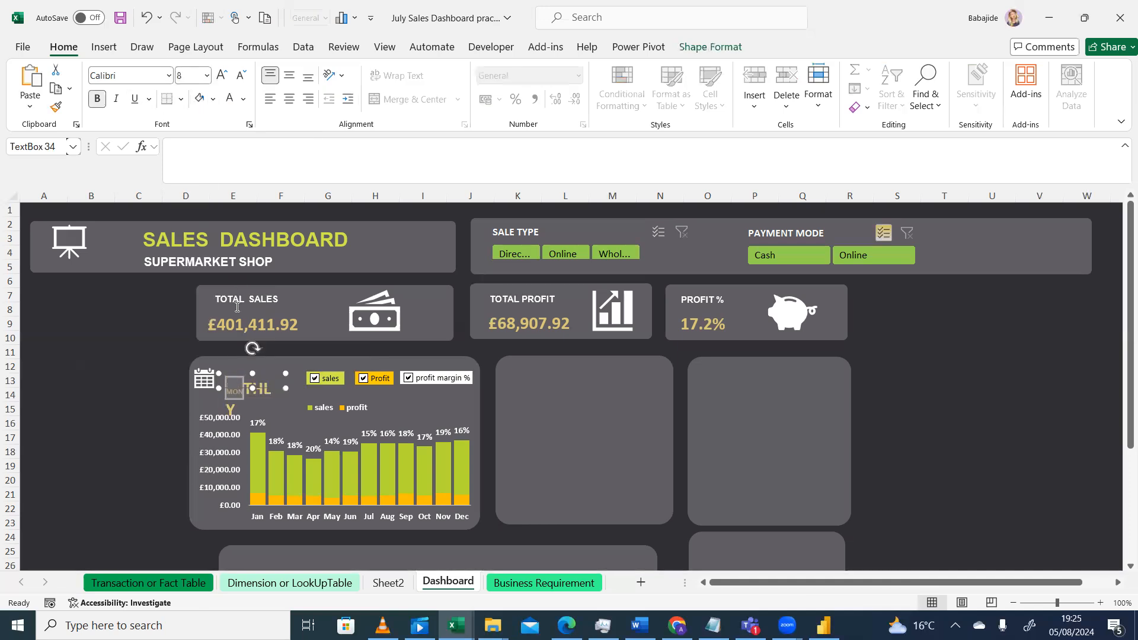
double_click(234, 401)
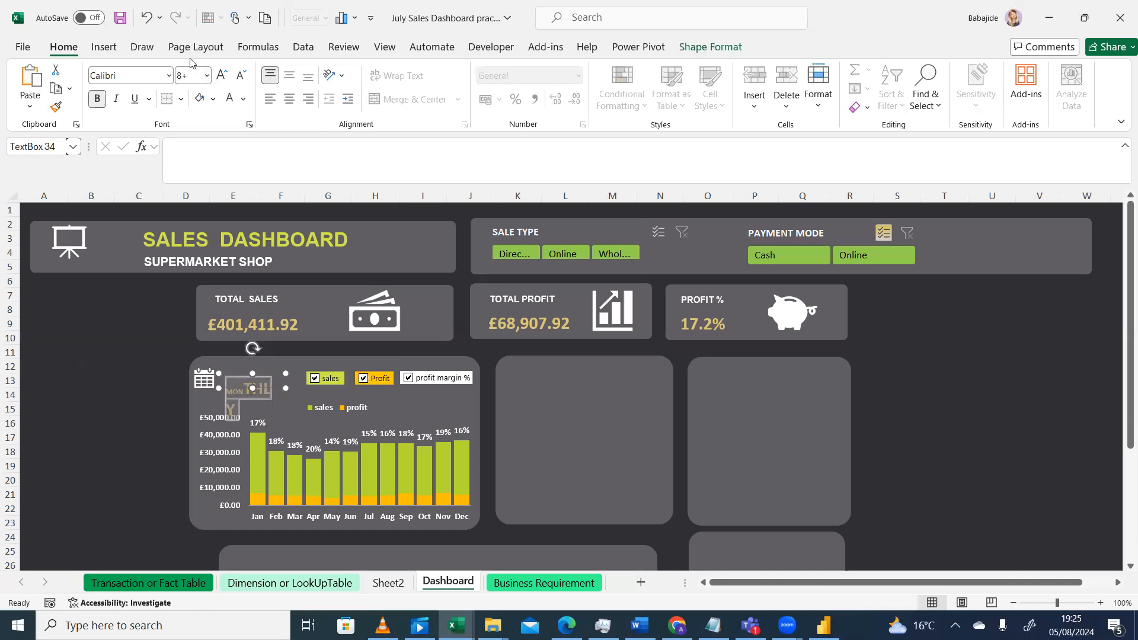
click(208, 76)
click(190, 97)
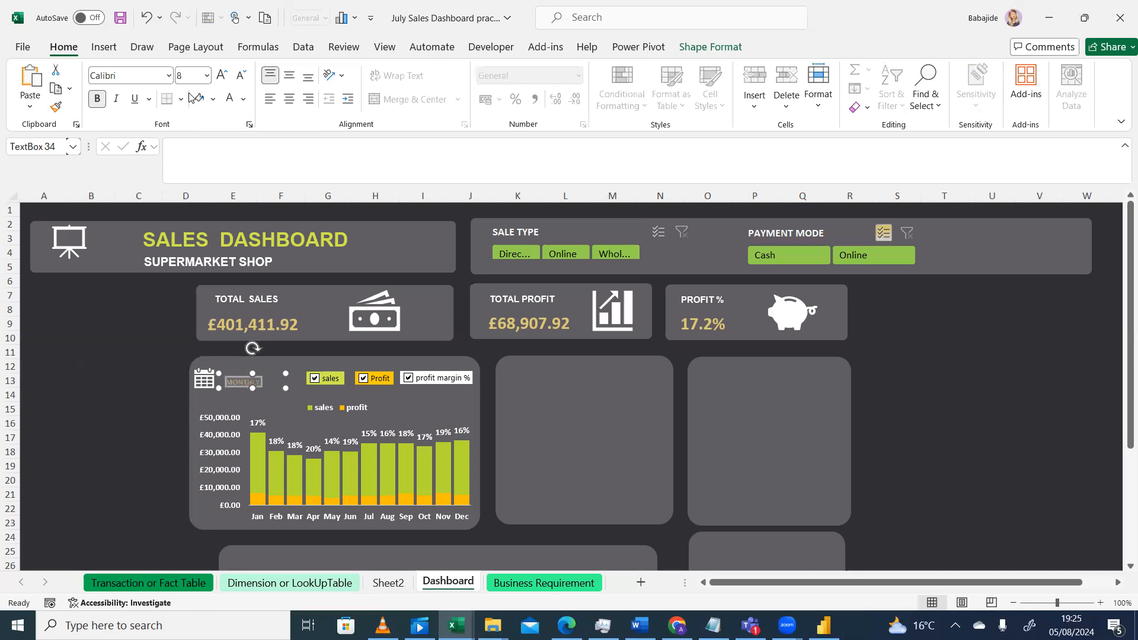
click(145, 393)
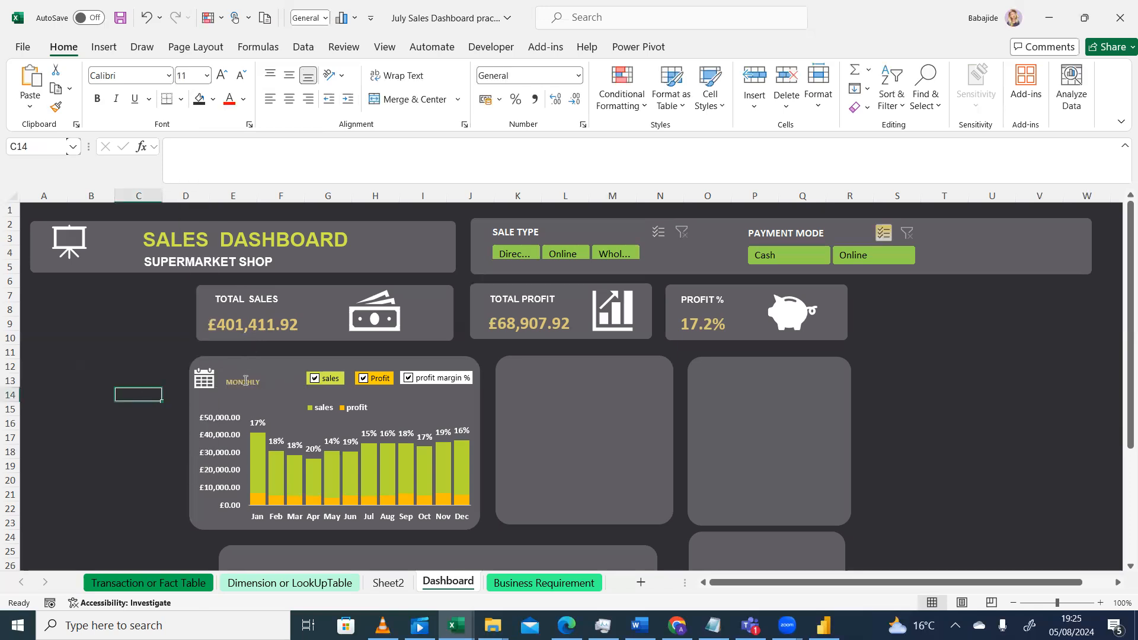
Step: Set the font size of the MONTHLY title to 10 and deselect it
click(245, 381)
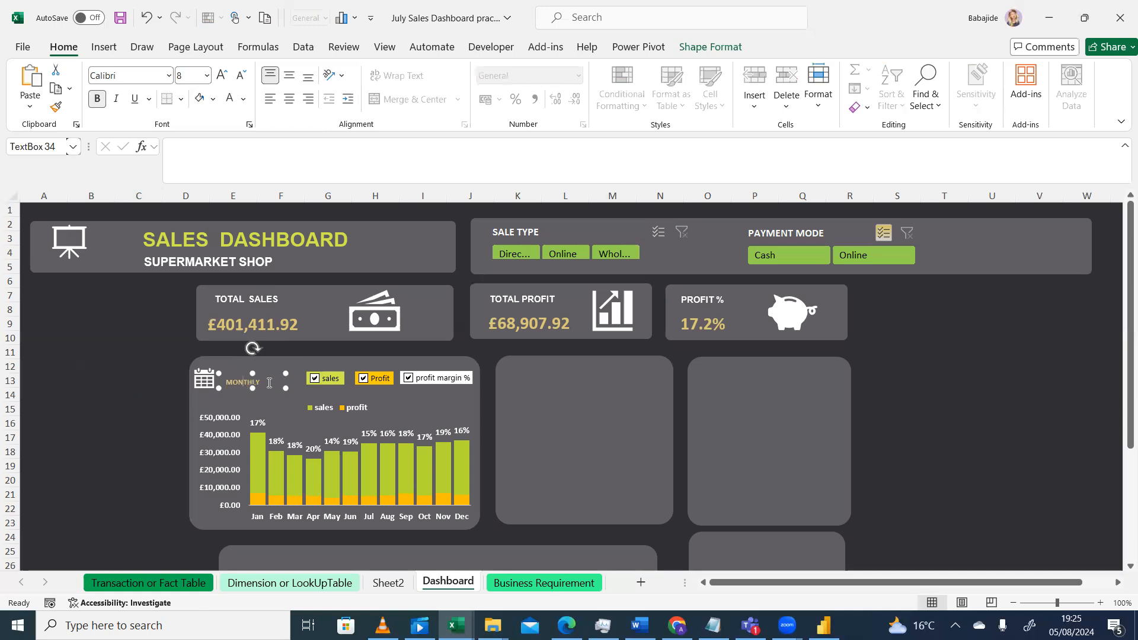
double_click(262, 382)
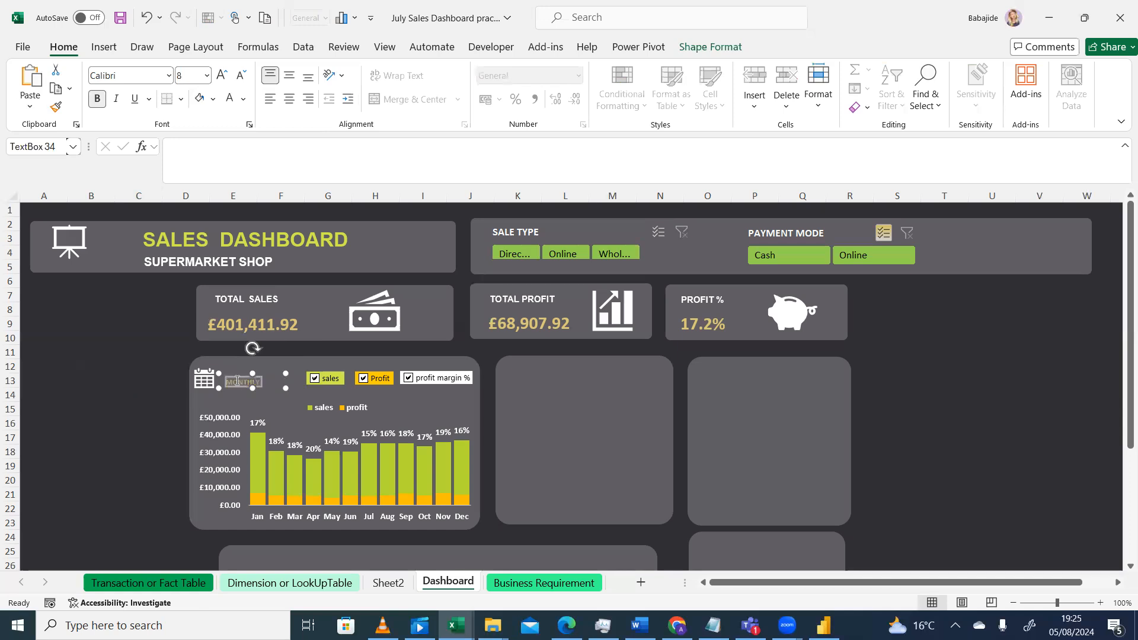
click(208, 75)
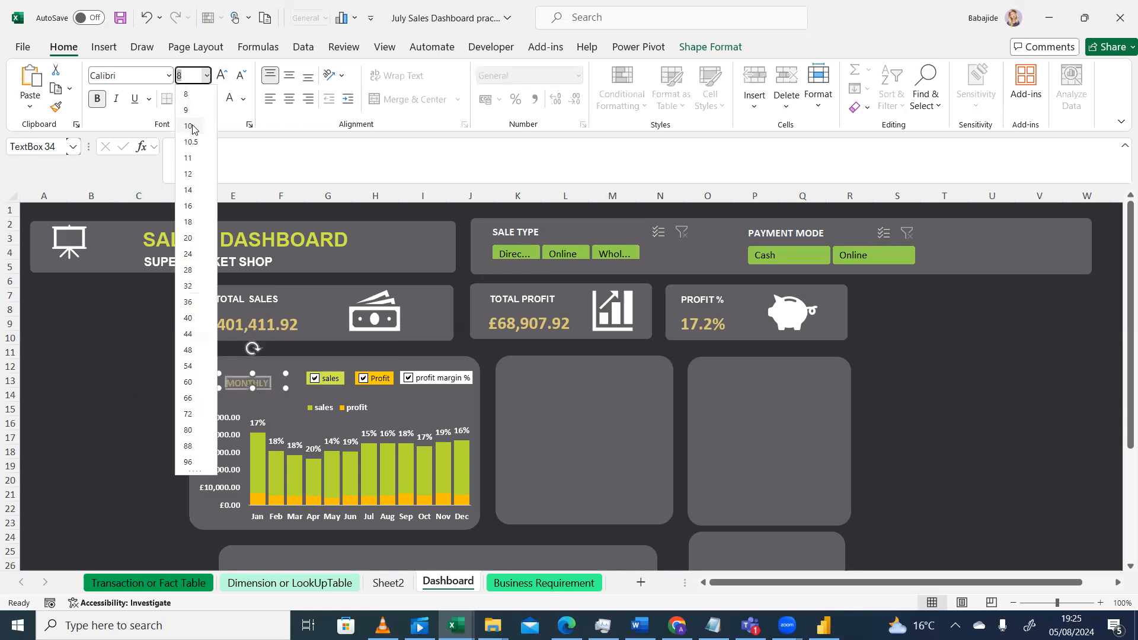
click(189, 126)
click(112, 370)
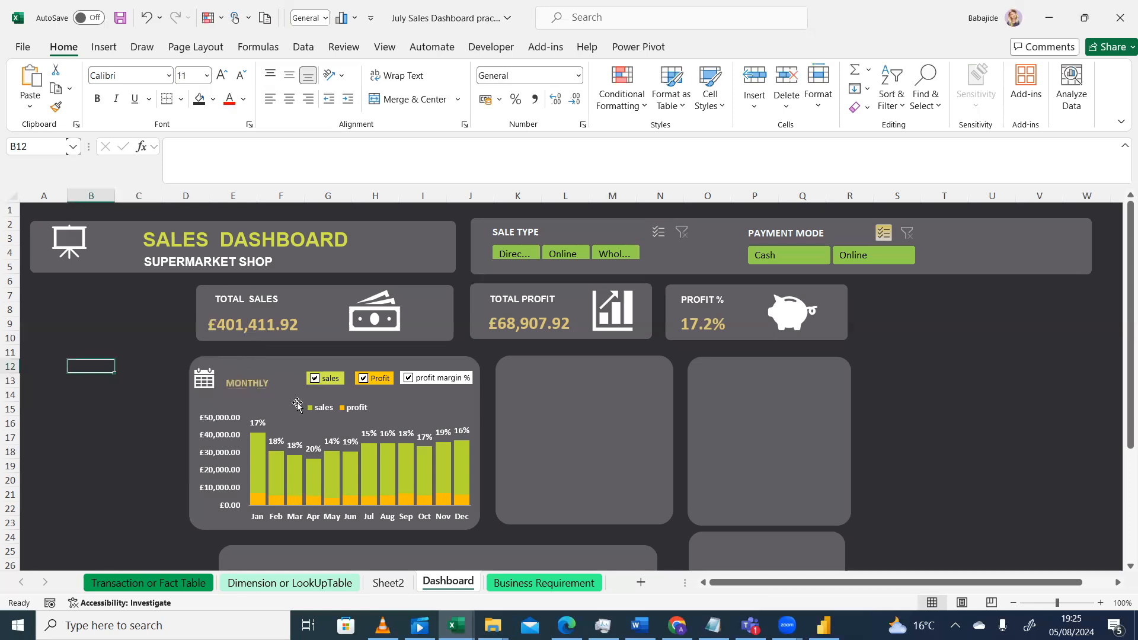
Step: Move the MONTHLY title slightly up and closer to the calendar icon, level with the check boxes
click(250, 385)
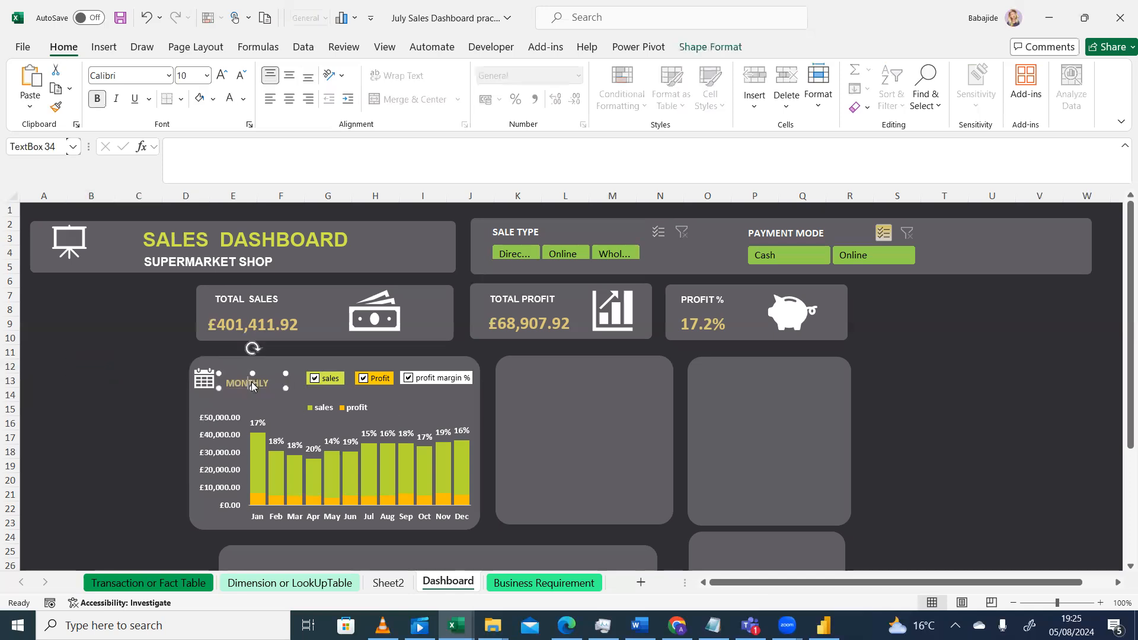
click(287, 381)
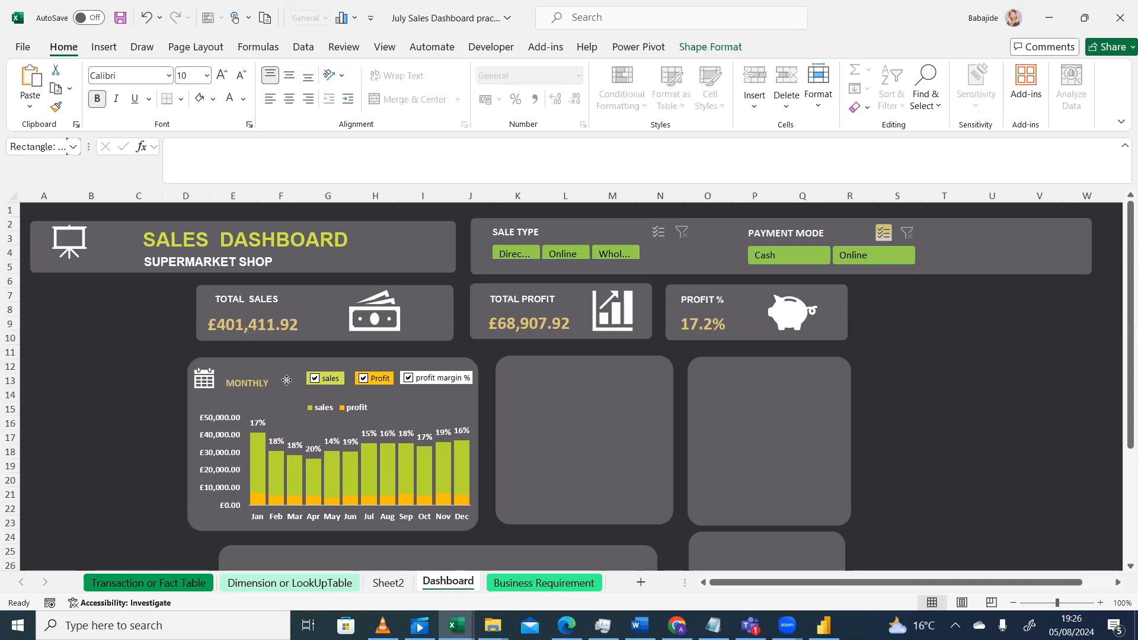
click(270, 383)
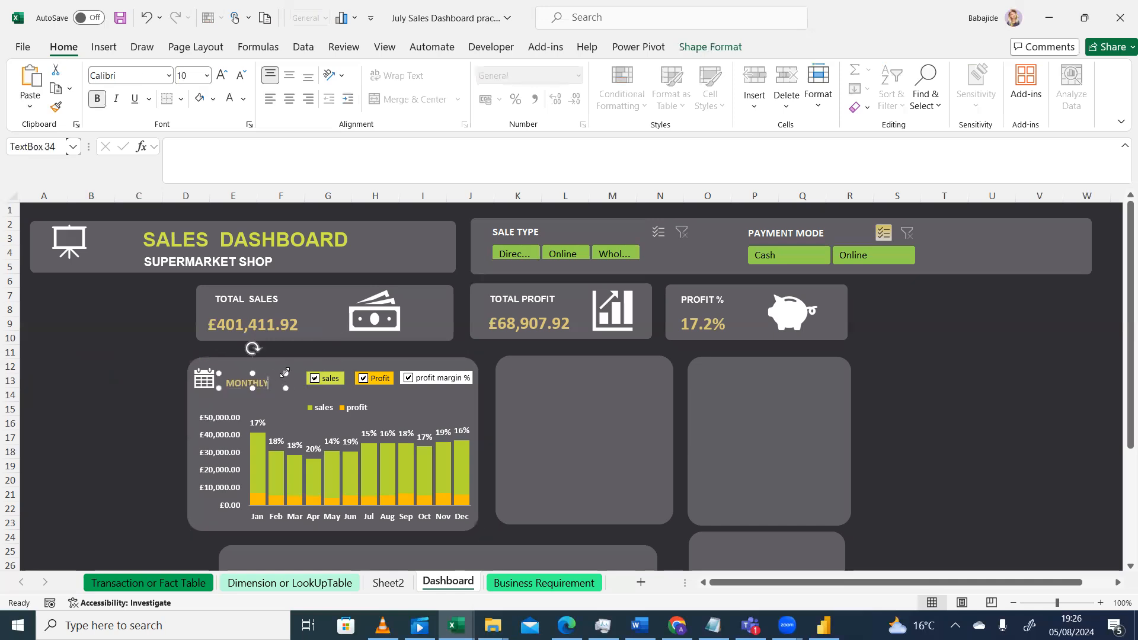
drag(283, 380, 279, 380)
click(112, 392)
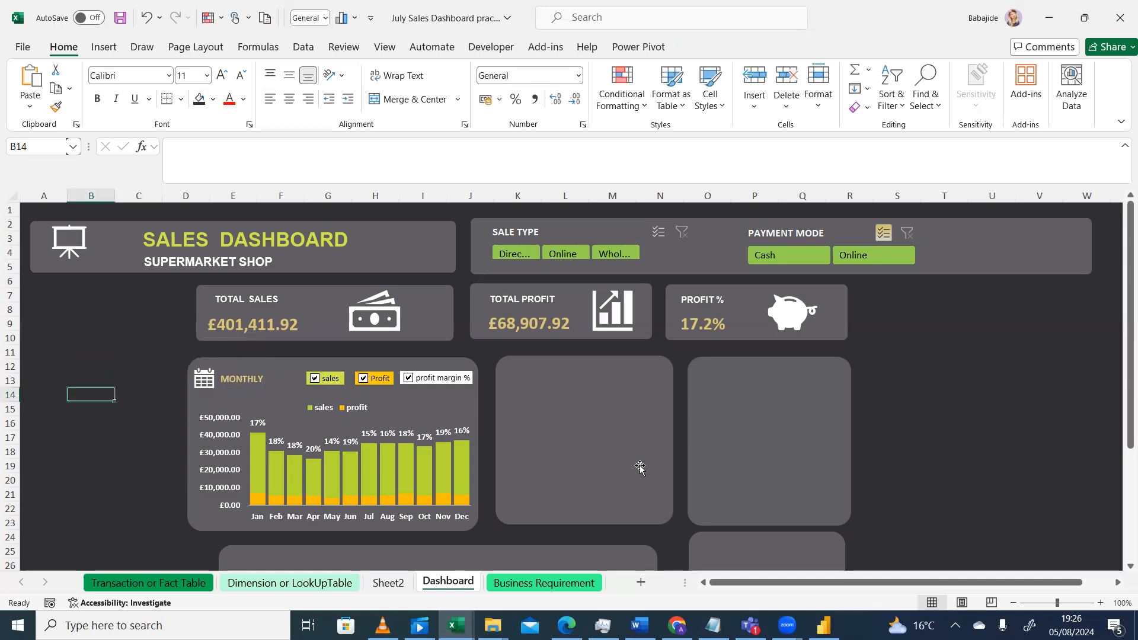
Step: Clear the profit margin % and Profit check boxes so the monthly chart plots only sales
click(956, 425)
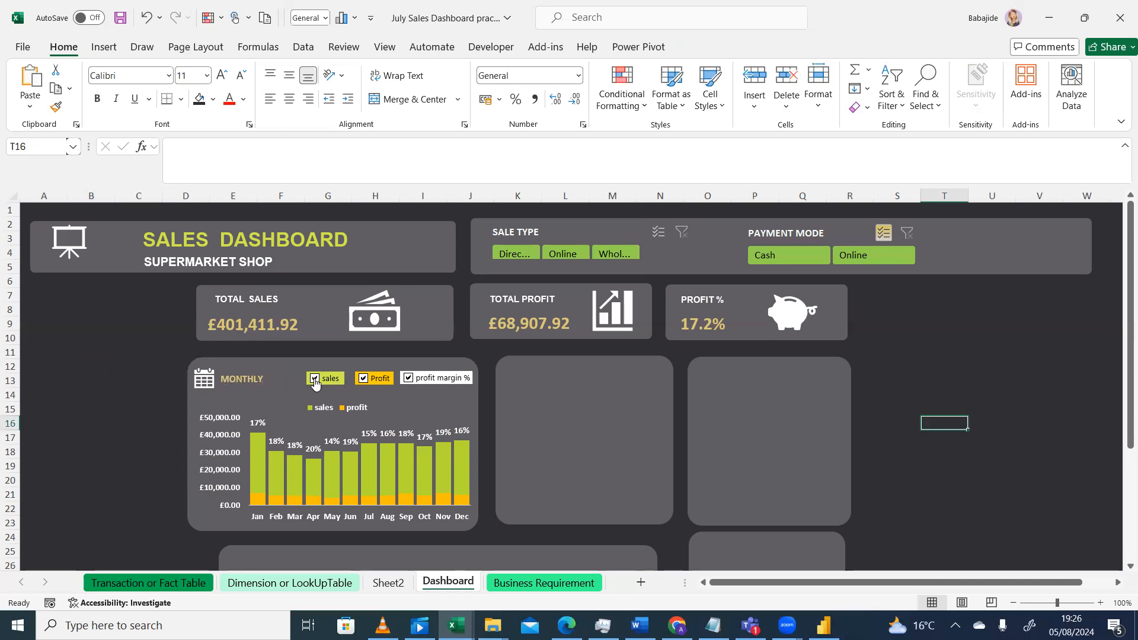
click(408, 378)
click(363, 379)
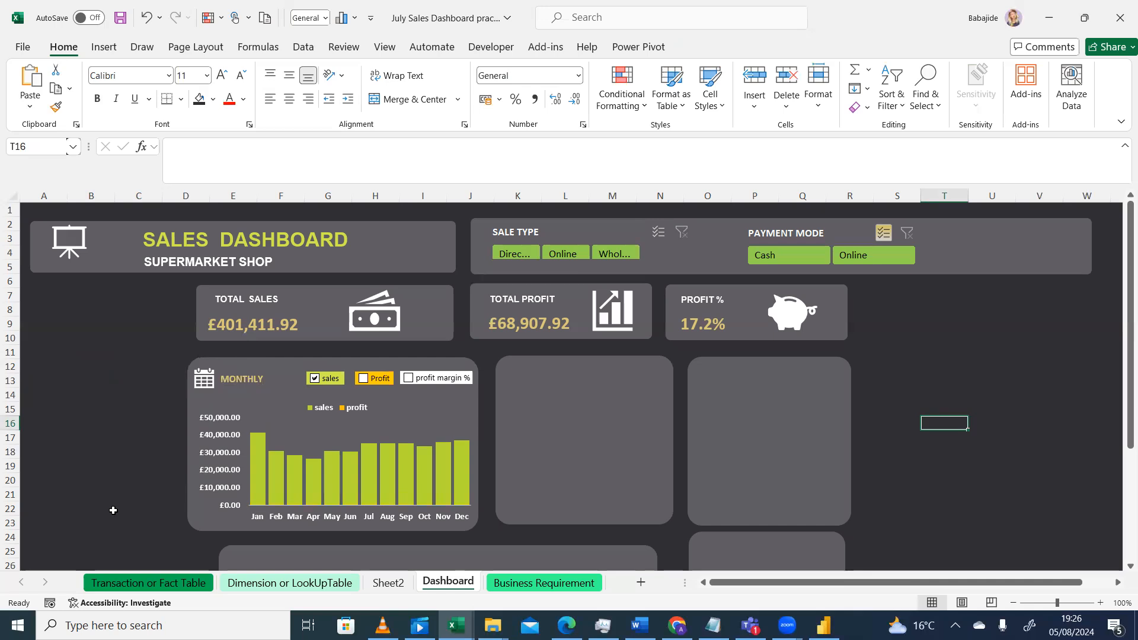
Step: Inspect the cell link of the Profit check box on Sheet2 in its Format Control settings, and return to the Dashboard sheet
click(388, 582)
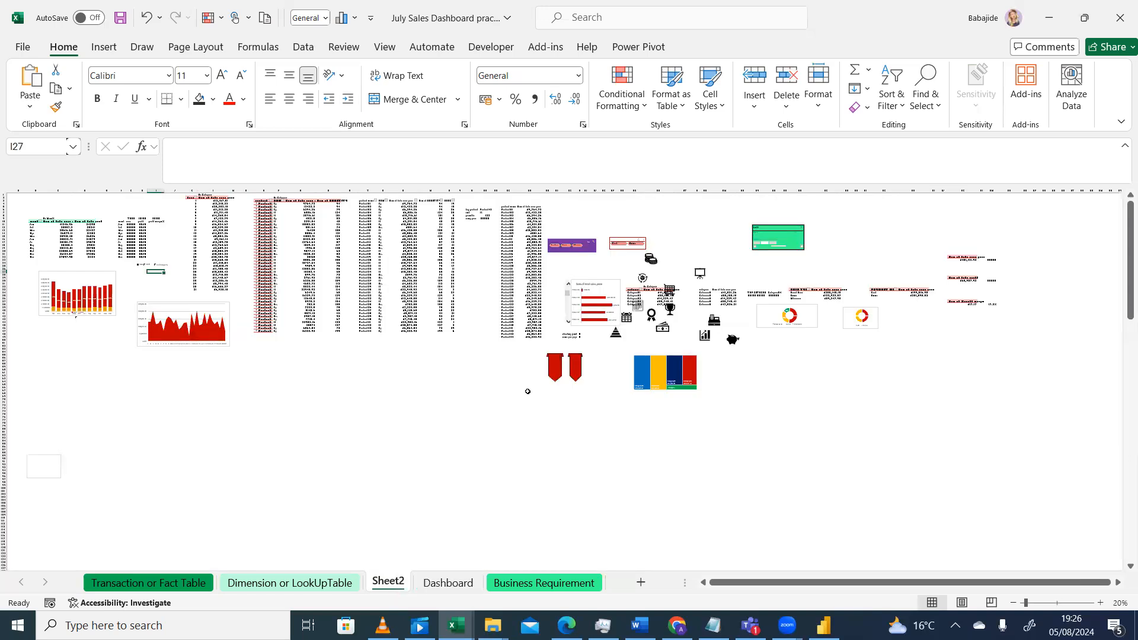
click(1100, 602)
click(1100, 602)
drag(882, 582, 776, 587)
drag(1131, 238, 1122, 205)
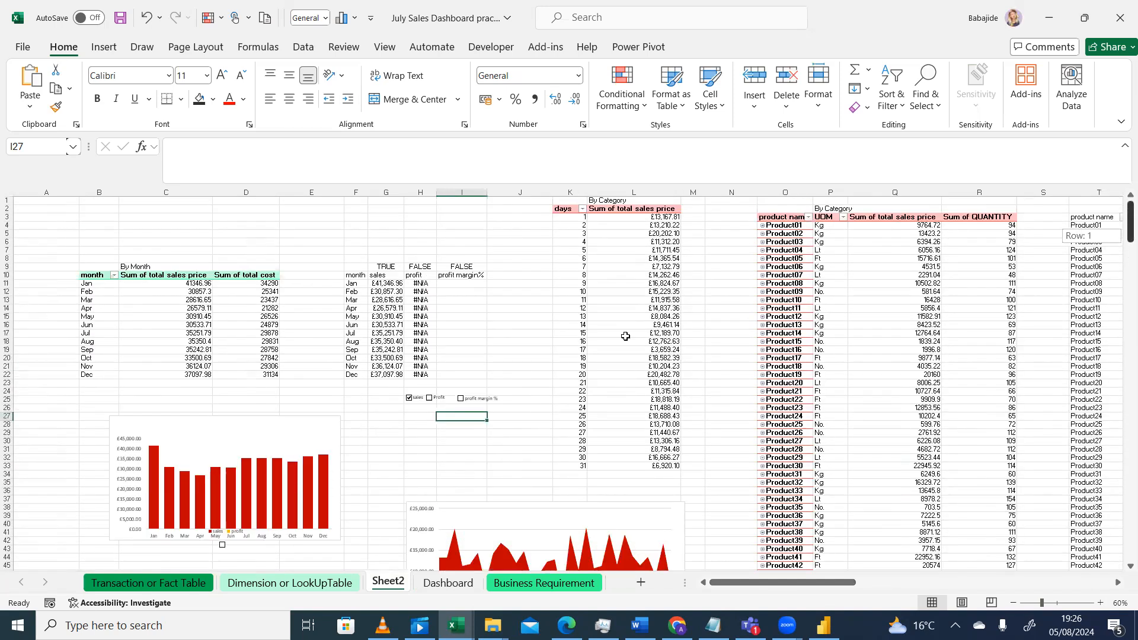
right_click(439, 402)
key(Escape)
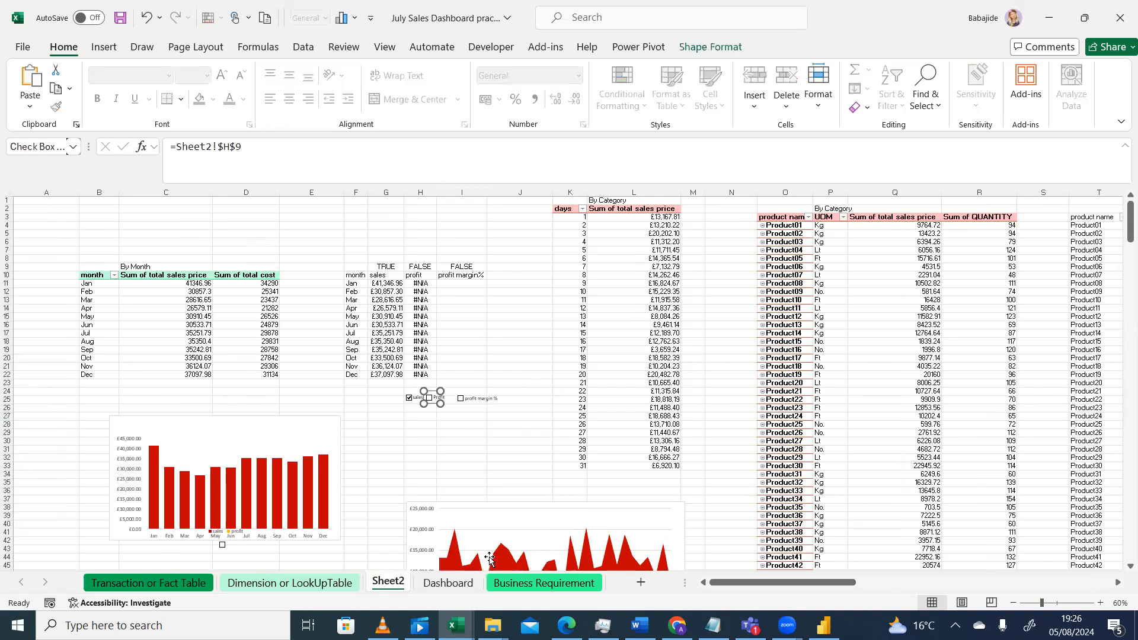
key(ctrl+1)
click(737, 272)
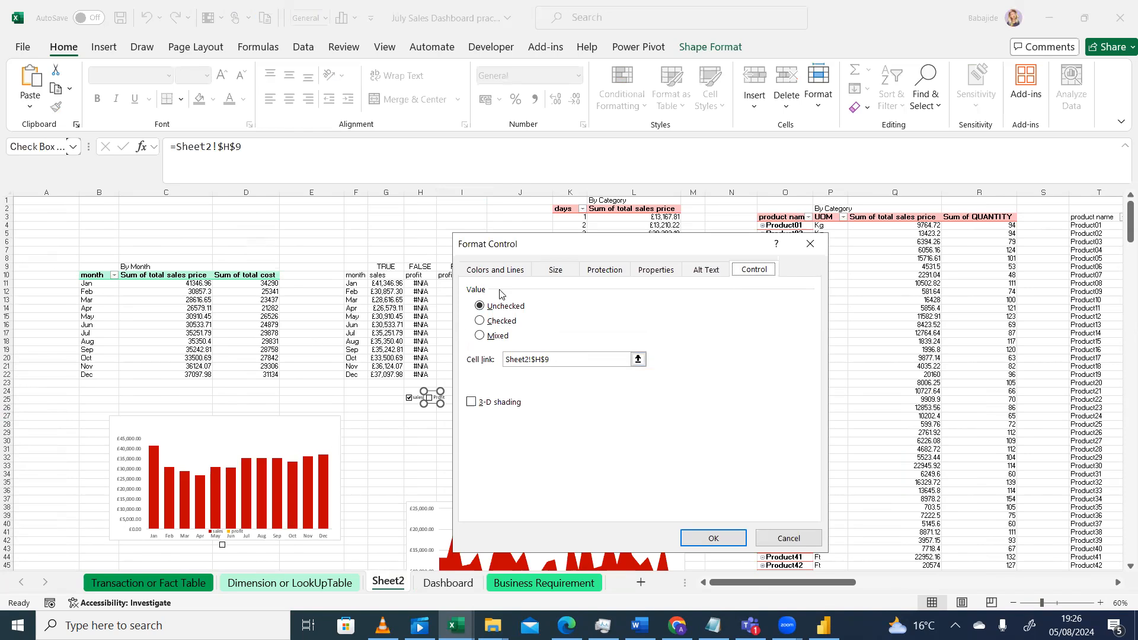
click(811, 245)
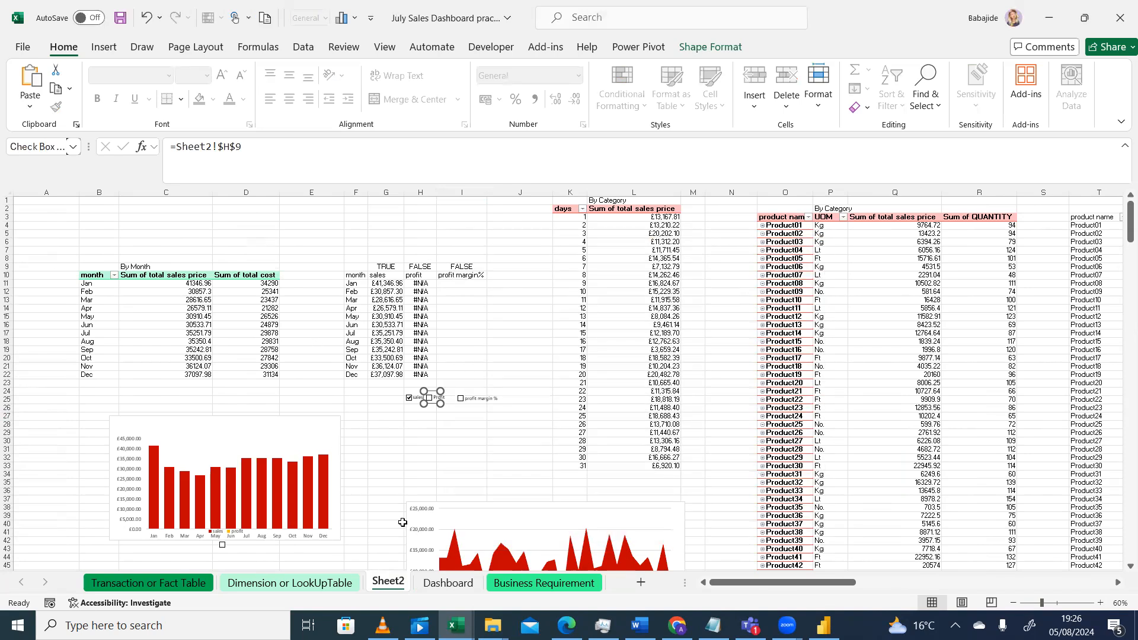
click(422, 460)
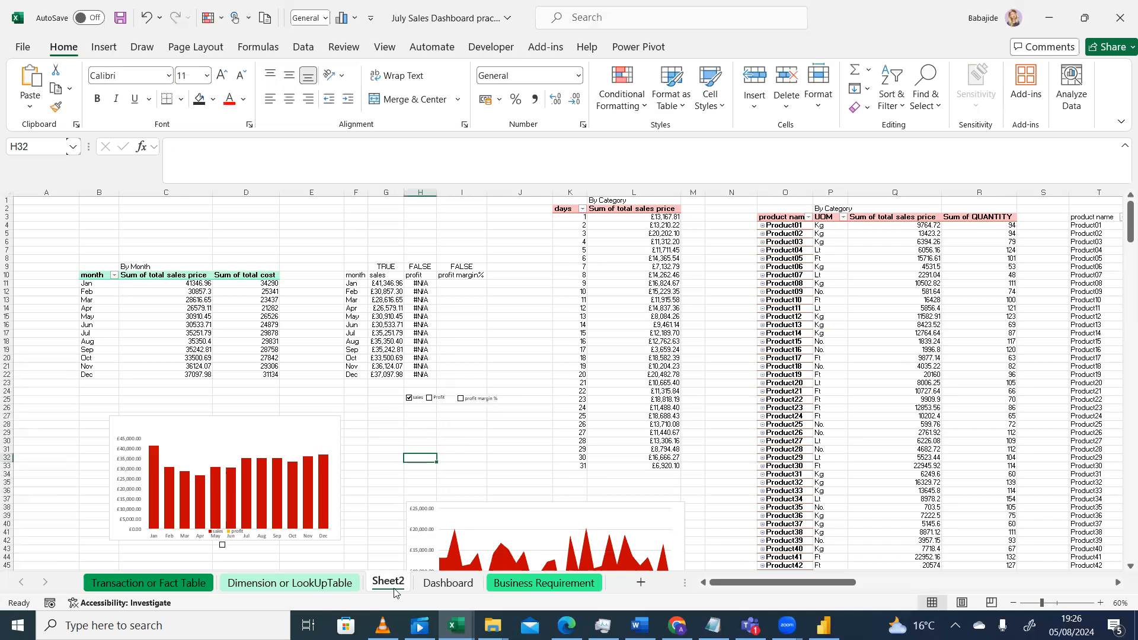
click(455, 588)
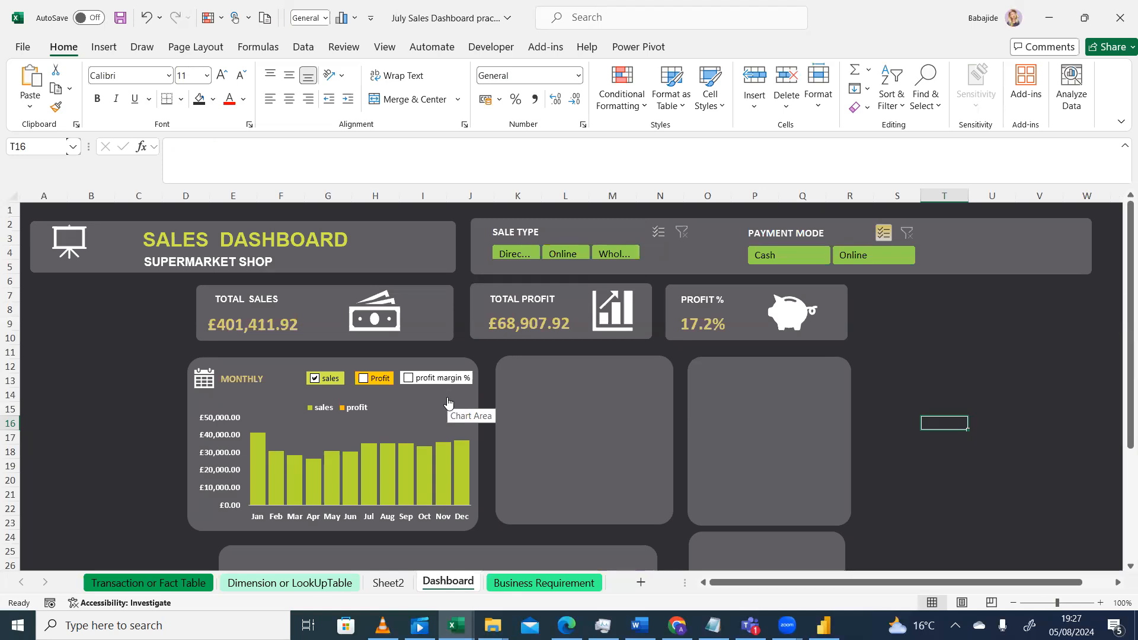
Step: Inspect the cell link of the sales check box on Sheet2 without changing it, and go back to the Dashboard sheet
click(388, 583)
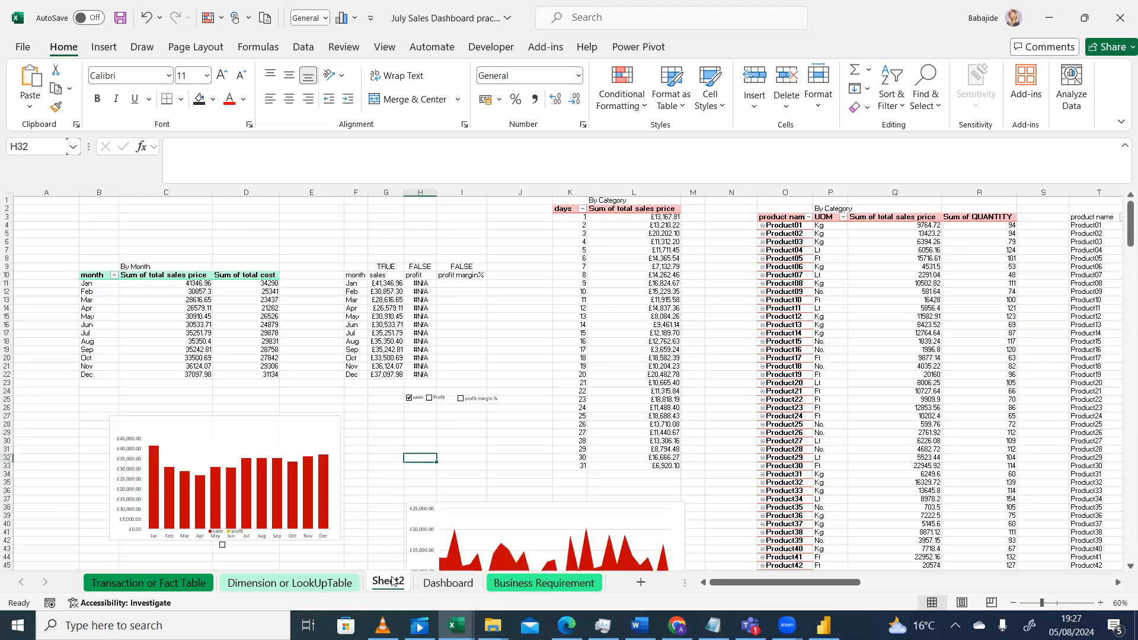
right_click(467, 407)
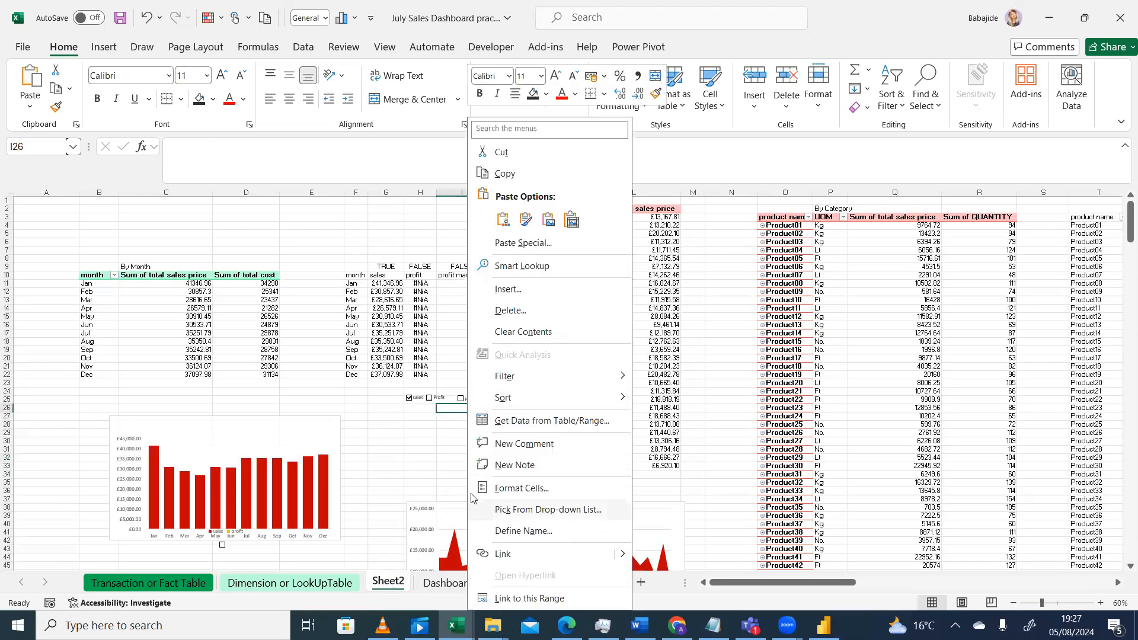
right_click(417, 398)
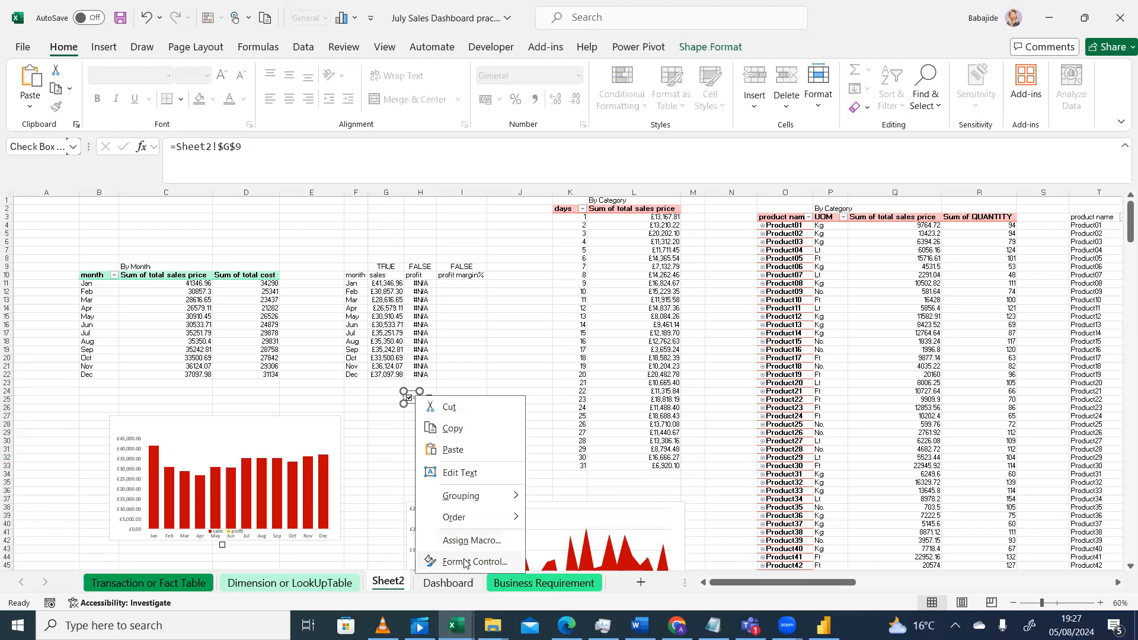
click(463, 561)
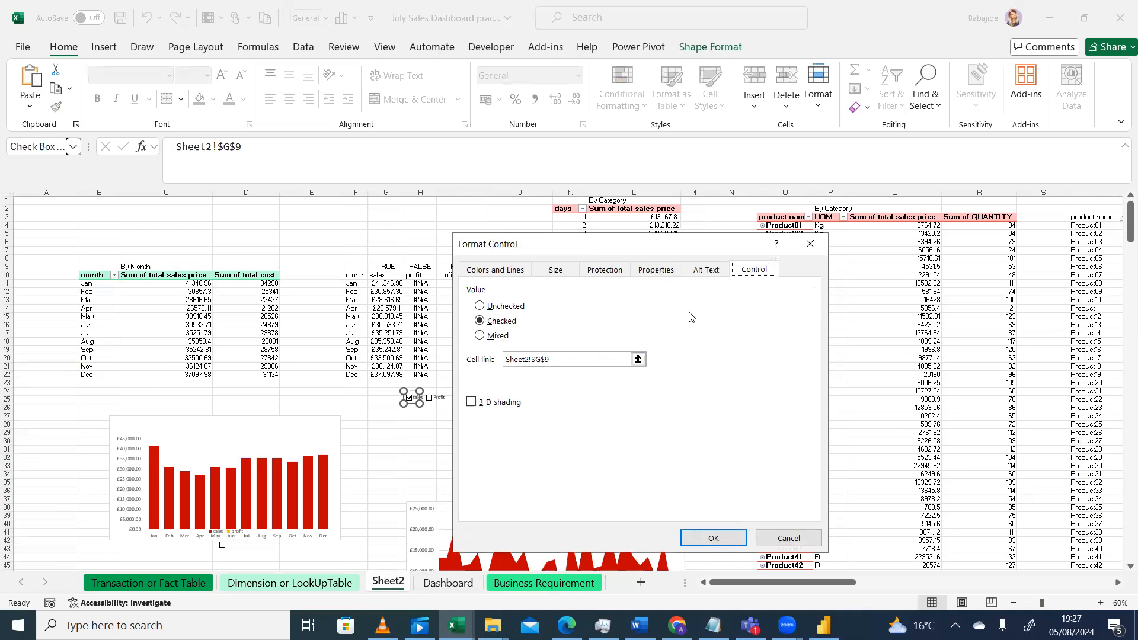
click(810, 244)
click(396, 442)
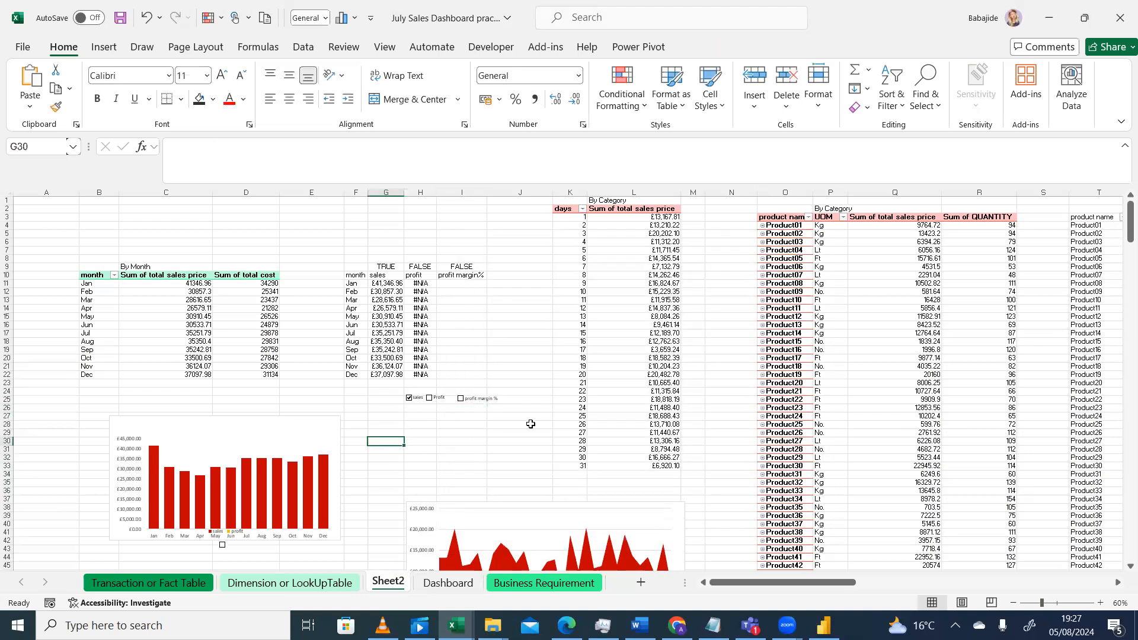
click(463, 583)
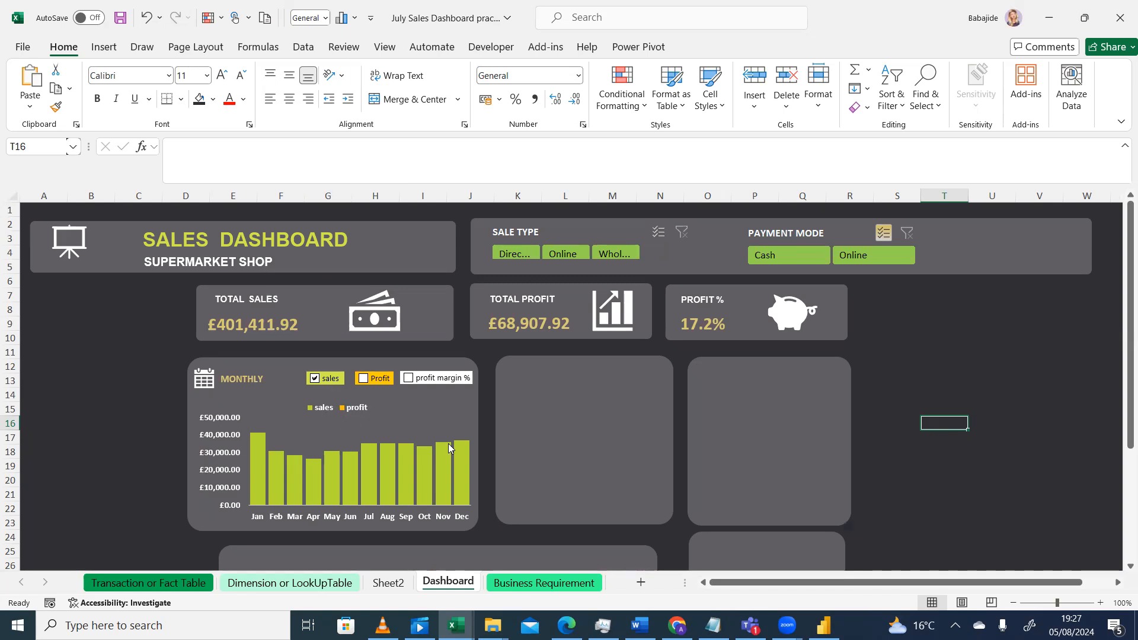
Step: Test the sales, Profit and profit margin % check boxes on the monthly chart, leaving only sales ticked
click(407, 467)
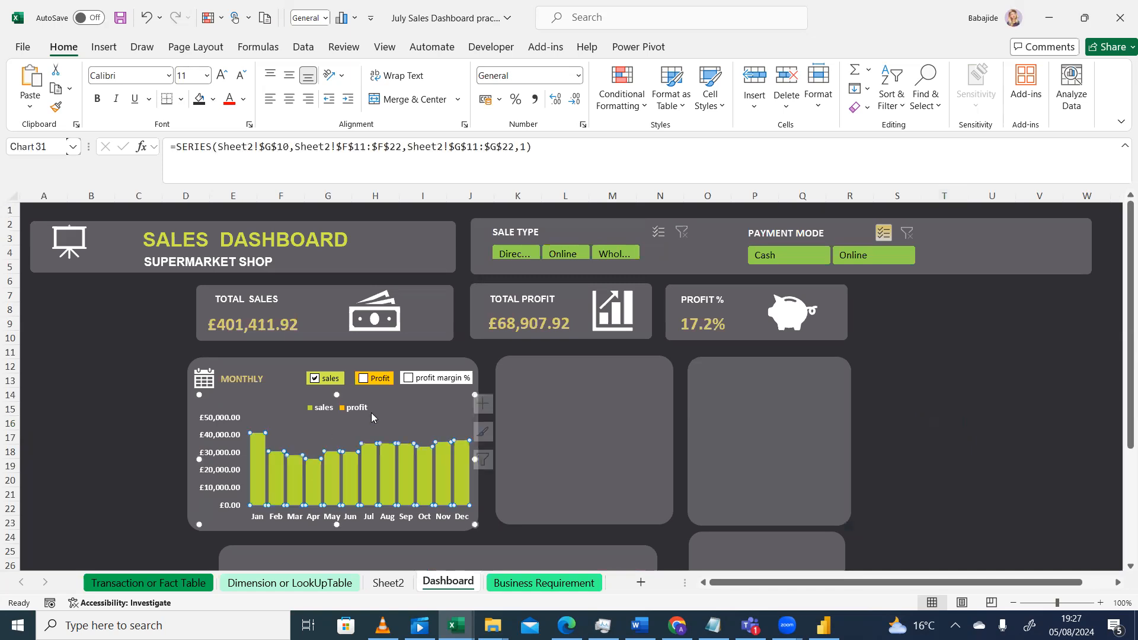
click(314, 379)
click(362, 382)
click(313, 383)
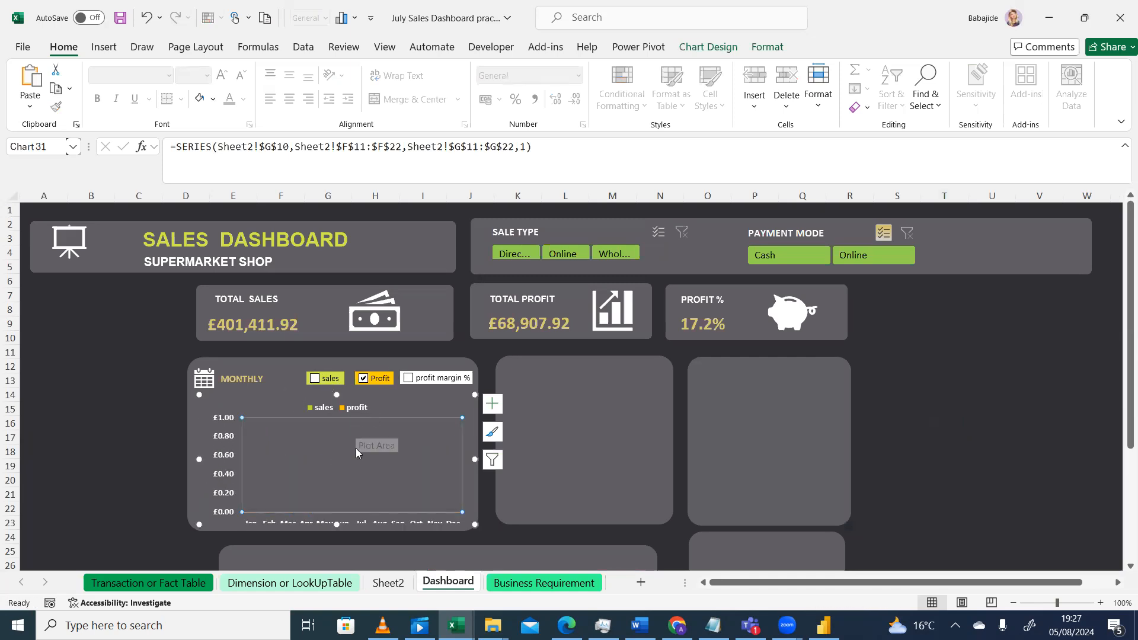
click(364, 380)
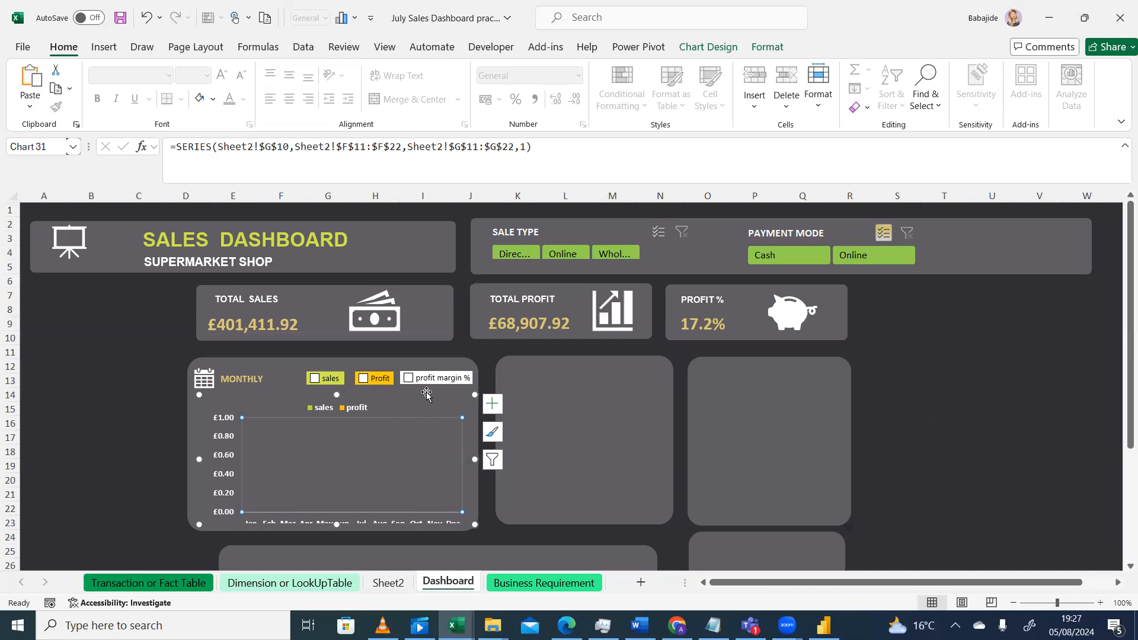
click(409, 382)
click(408, 380)
click(316, 380)
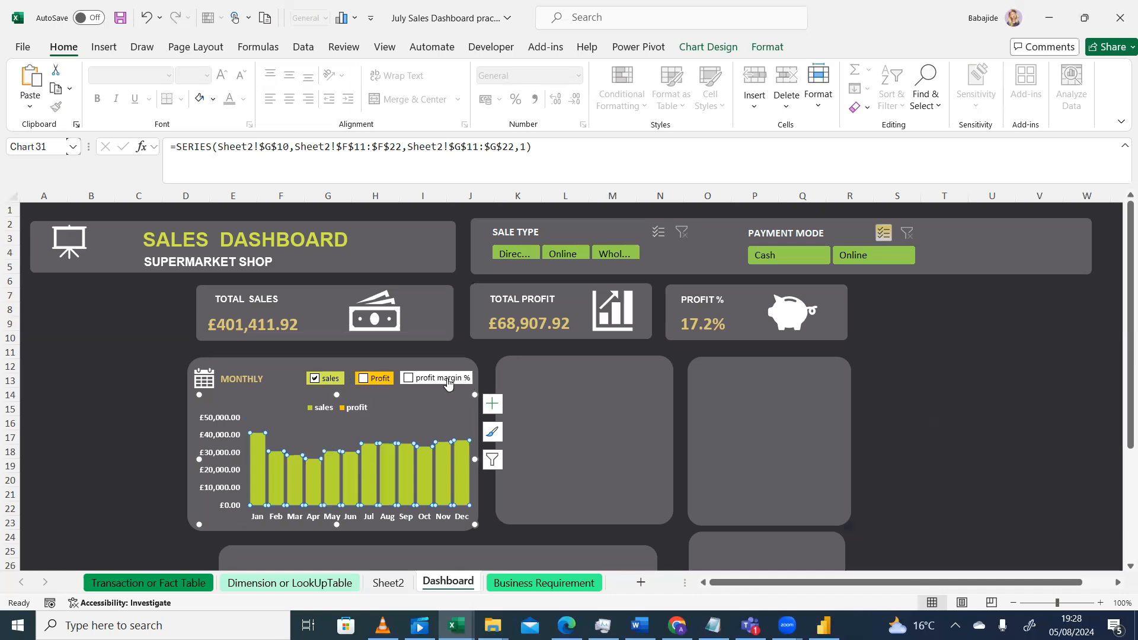
click(116, 421)
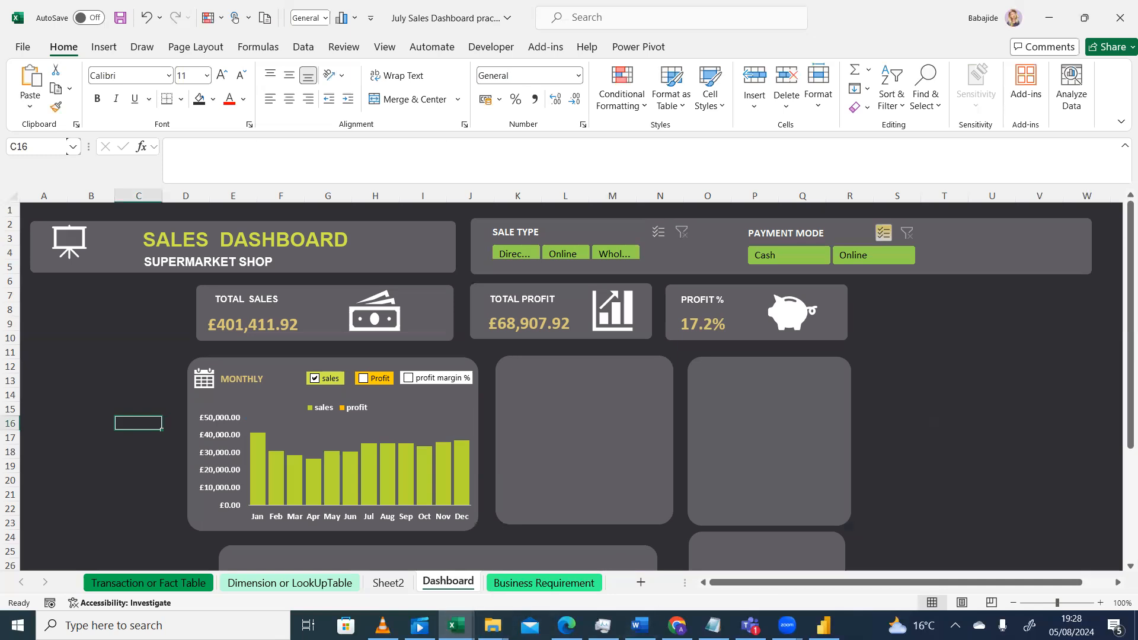
Step: After consulting the reference dashboard in VLC media player, copy Sheet2's product bar chart and paste it onto the Dashboard sheet
click(388, 584)
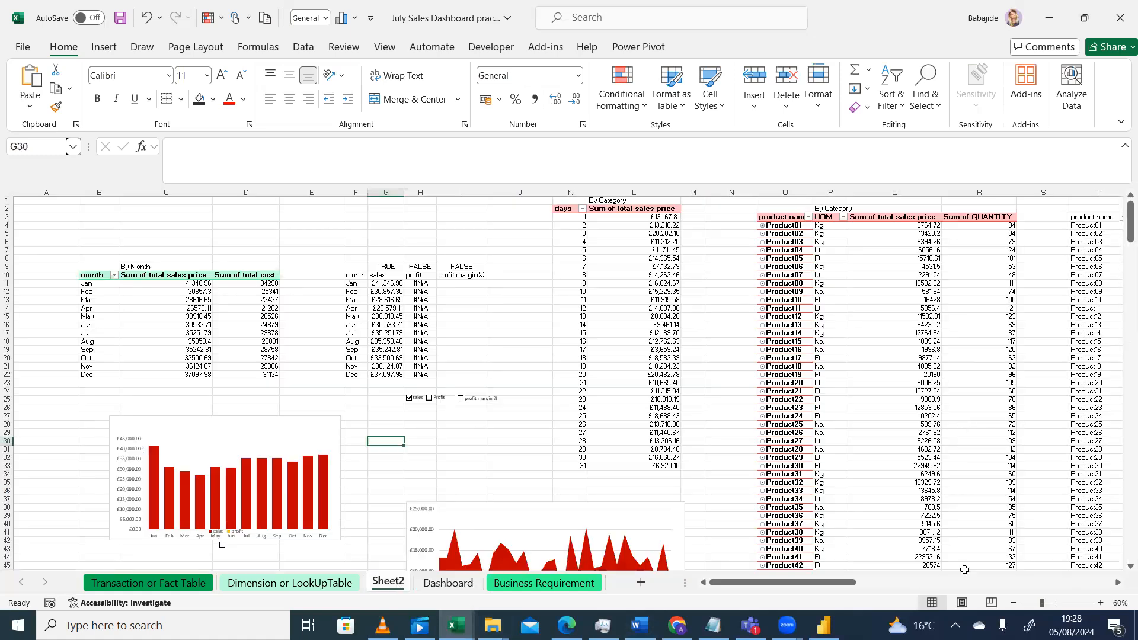
drag(828, 585, 848, 584)
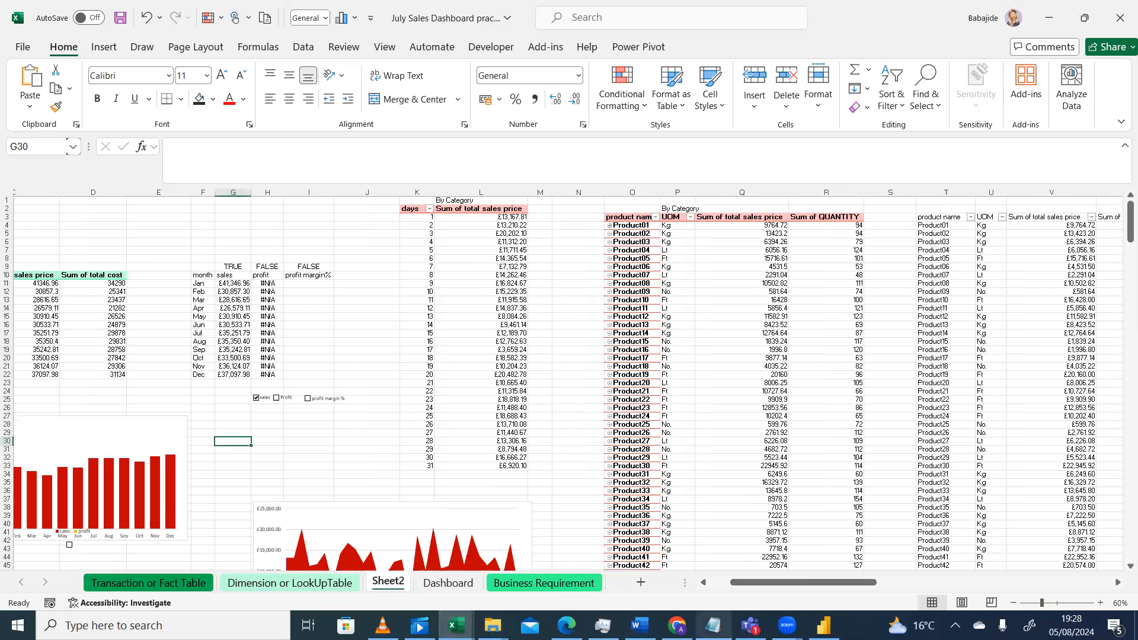
click(382, 625)
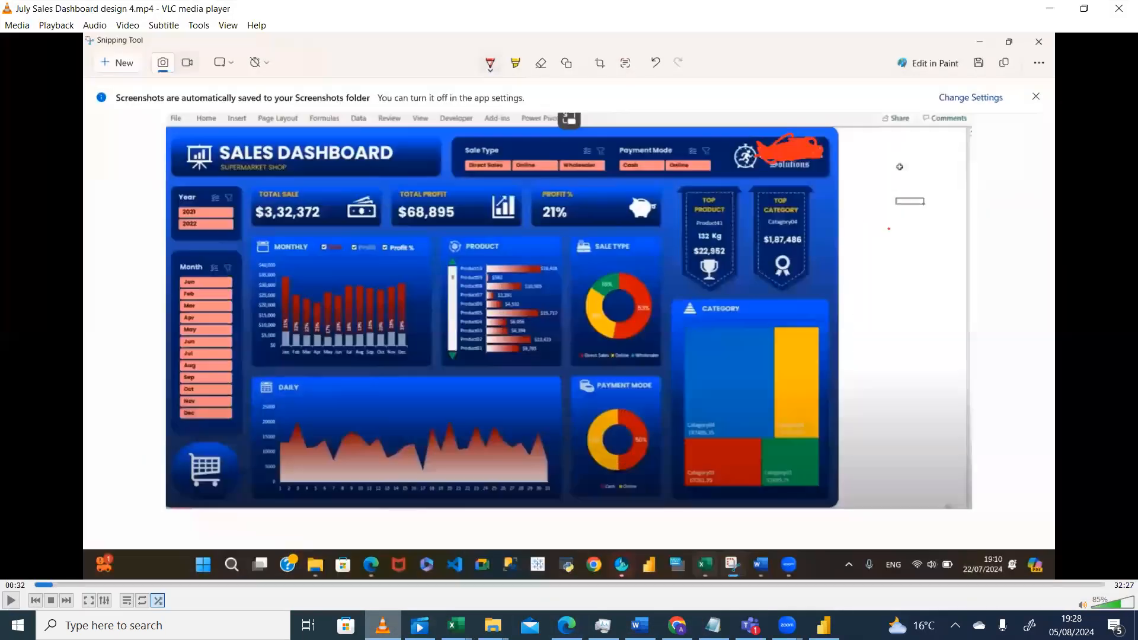
key(alt+Tab)
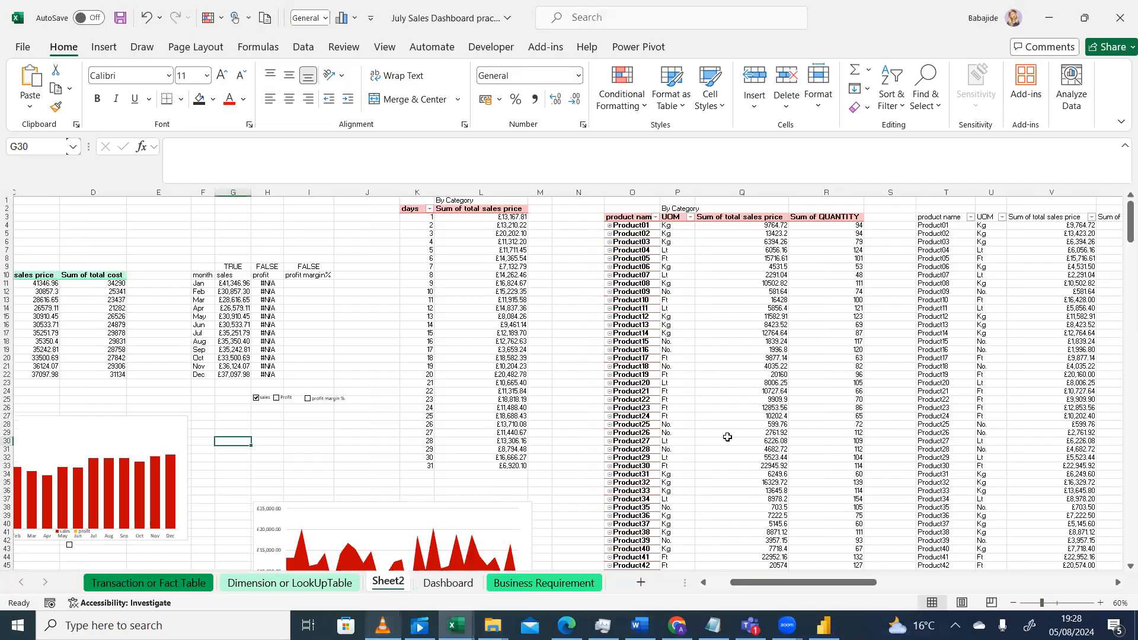
drag(1123, 224, 1122, 231)
drag(810, 591, 916, 582)
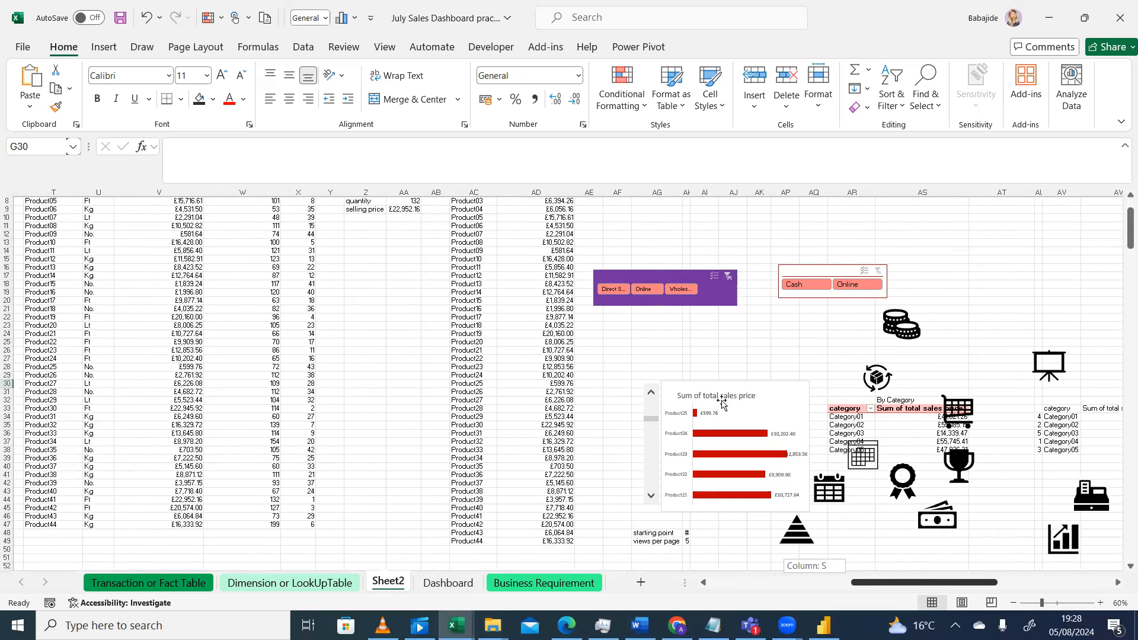
click(775, 397)
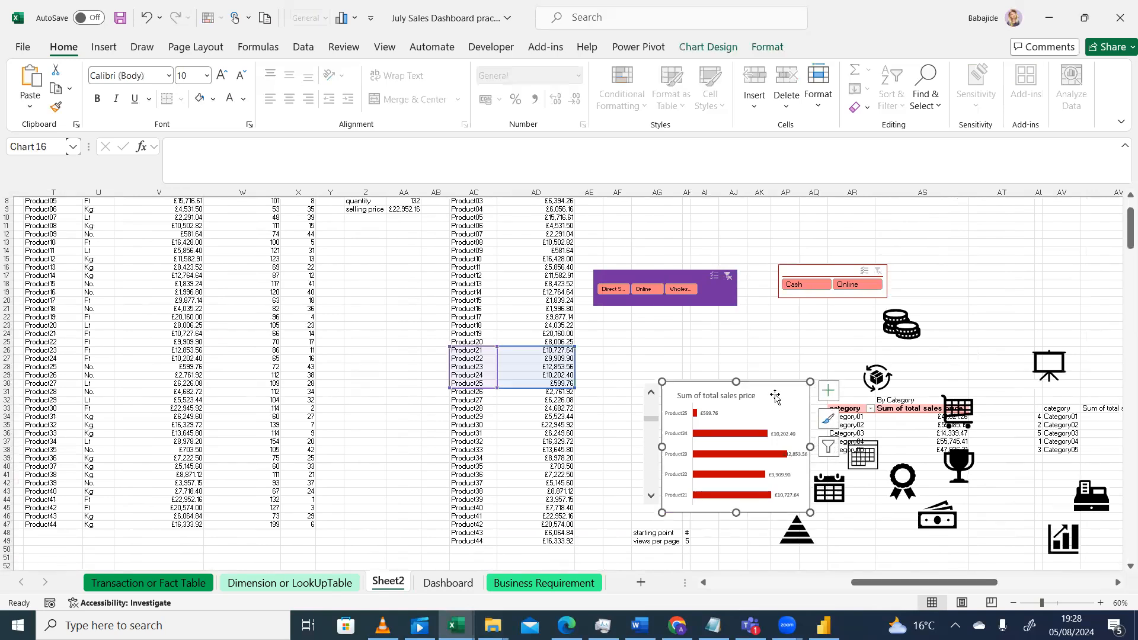
click(448, 583)
click(562, 453)
key(ctrl+v)
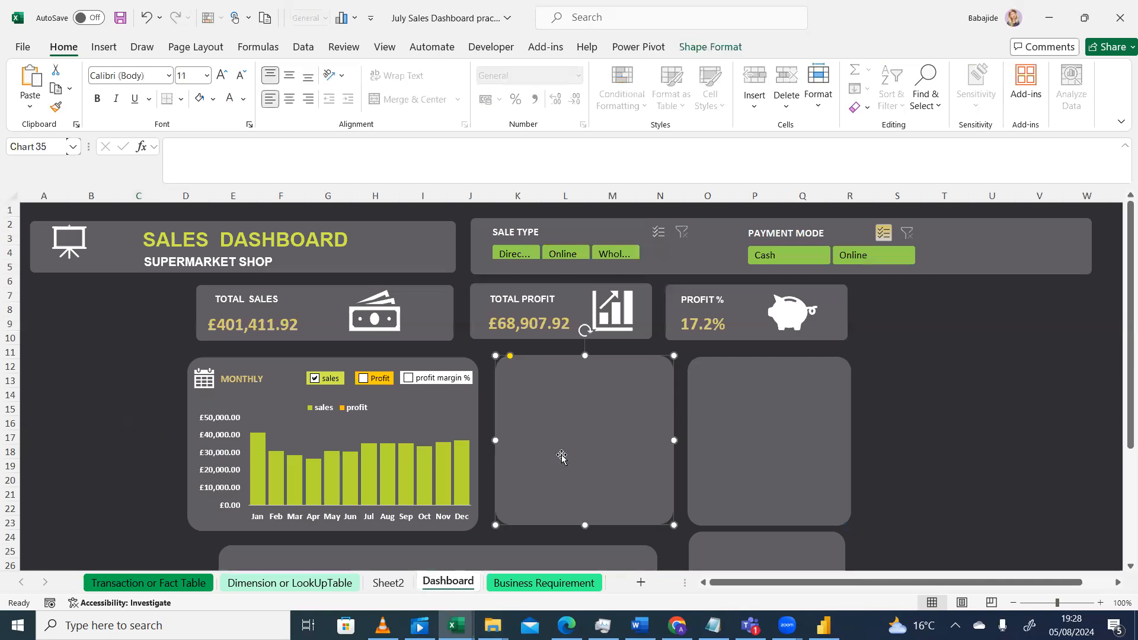
Step: Place the product bar chart on the empty card beside the monthly card and make it taller, leaving header space above it
drag(742, 358, 649, 419)
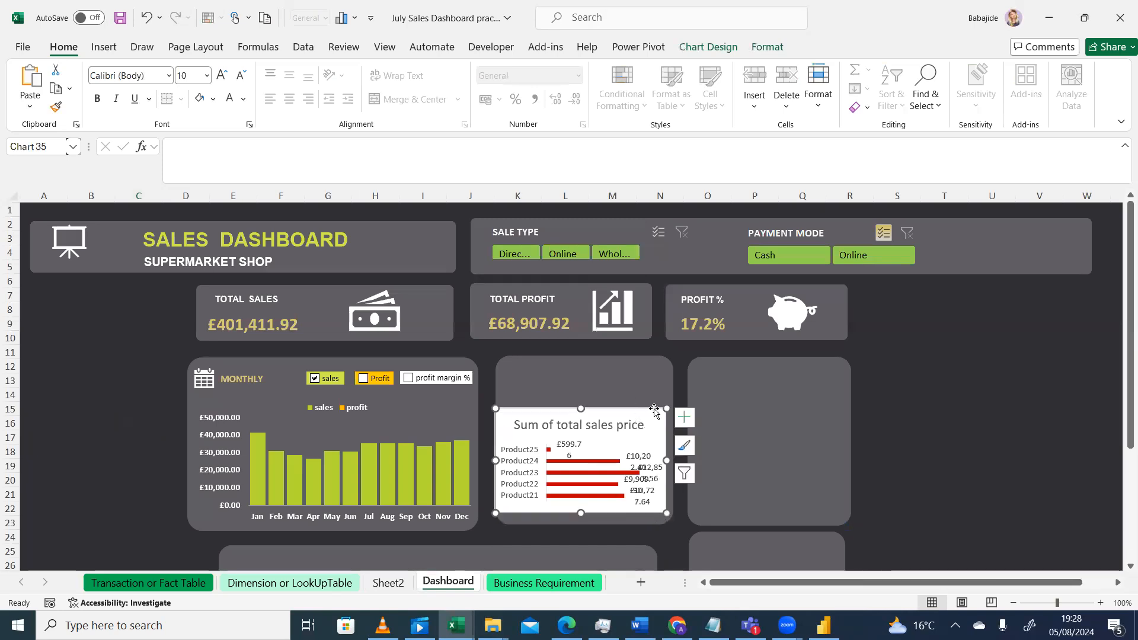
drag(581, 408, 582, 375)
drag(666, 513, 667, 520)
drag(577, 377, 580, 383)
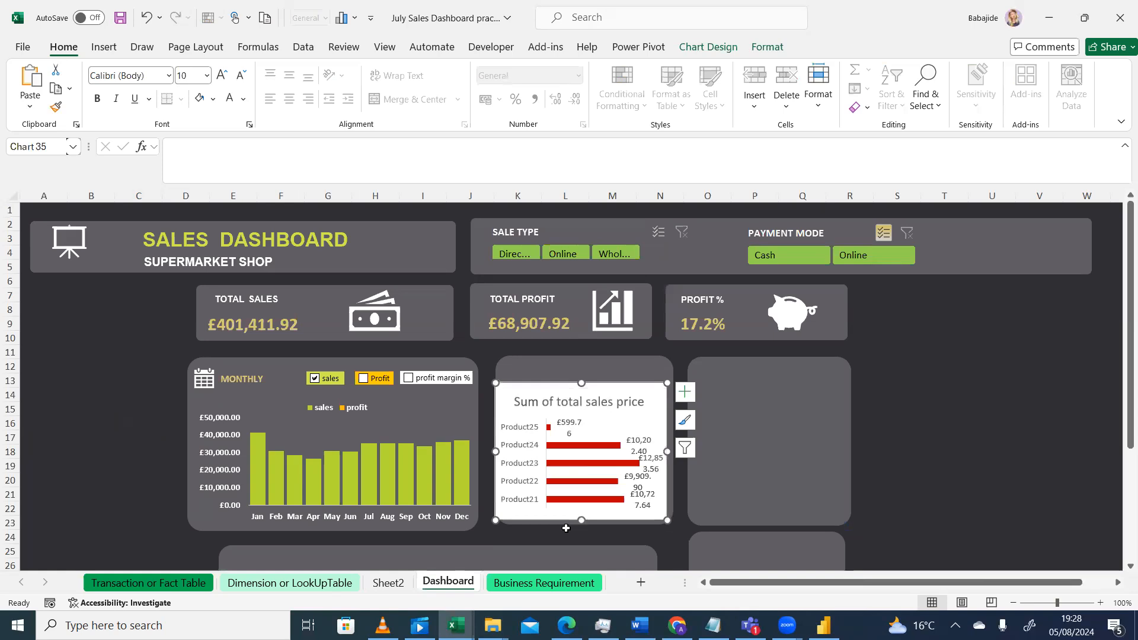
Step: Enlarge the card behind the product chart slightly in height and width, shift it a little left, and nudge the chart down inside it
click(604, 375)
drag(673, 525, 674, 535)
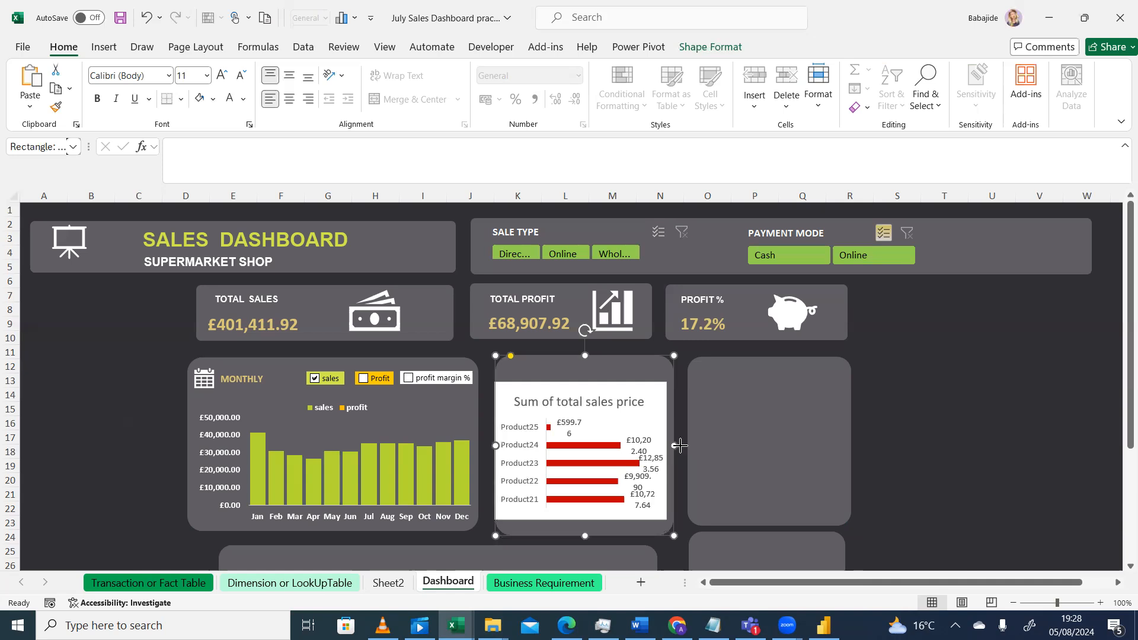
drag(675, 445, 682, 445)
drag(630, 372, 623, 373)
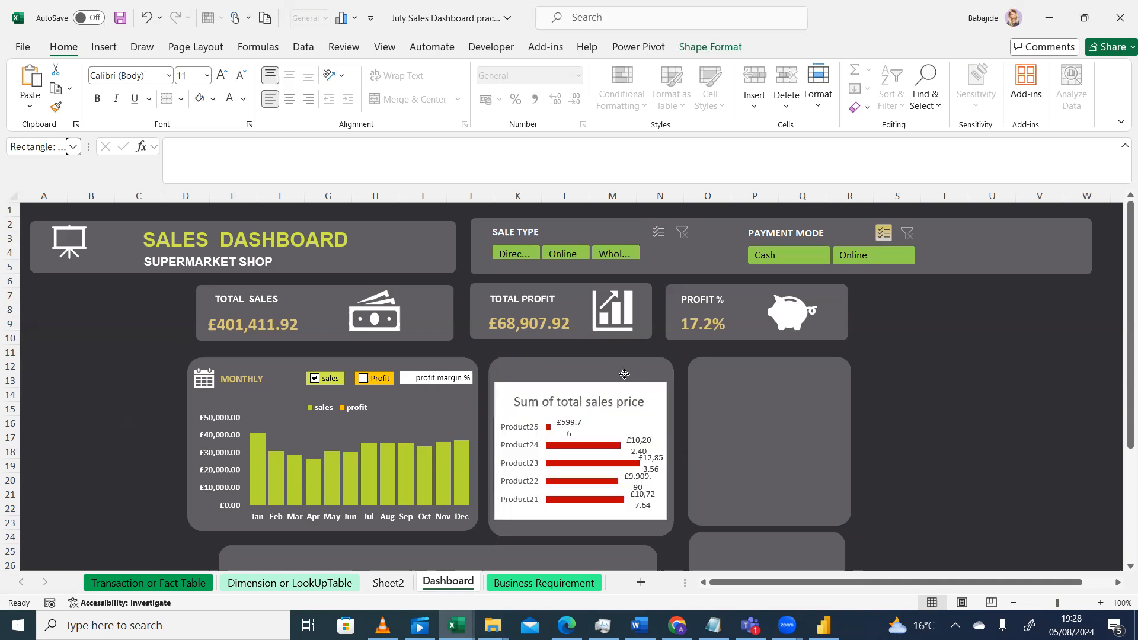
click(605, 399)
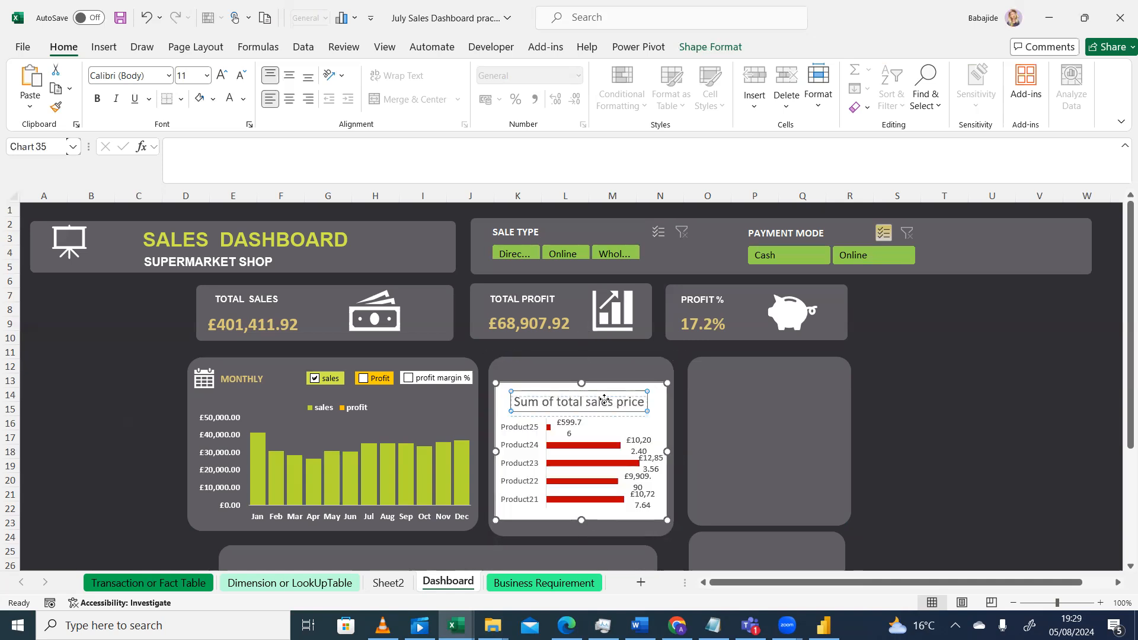
drag(662, 399, 661, 406)
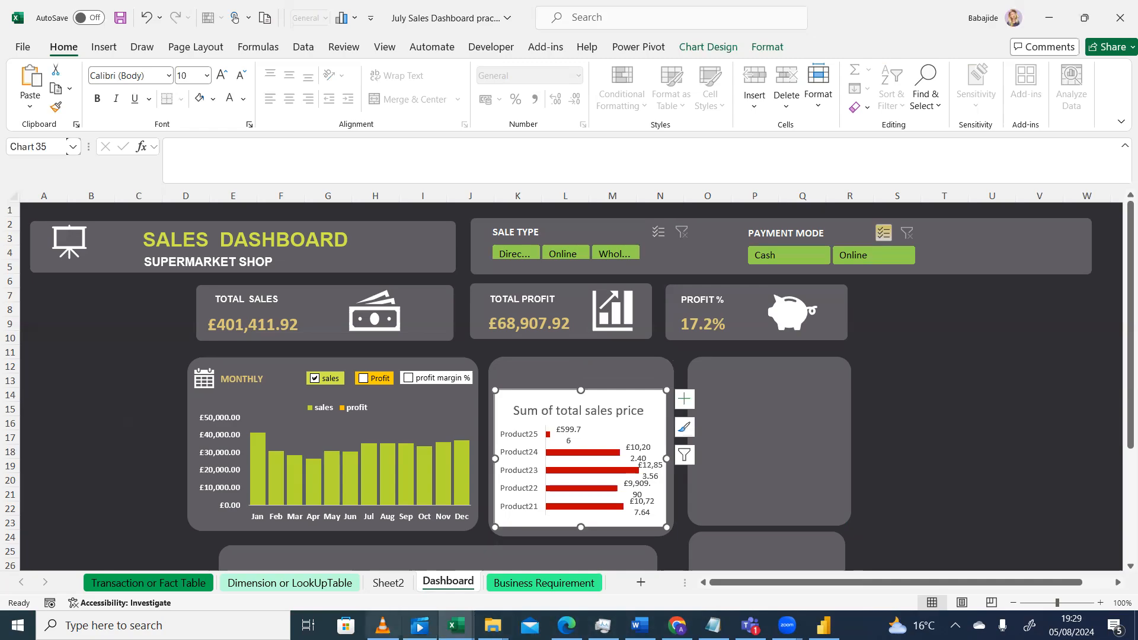
Step: After checking the reference dashboard in VLC media player, delete the product chart's title and extend the chart's lower edge to the card's bottom
click(382, 625)
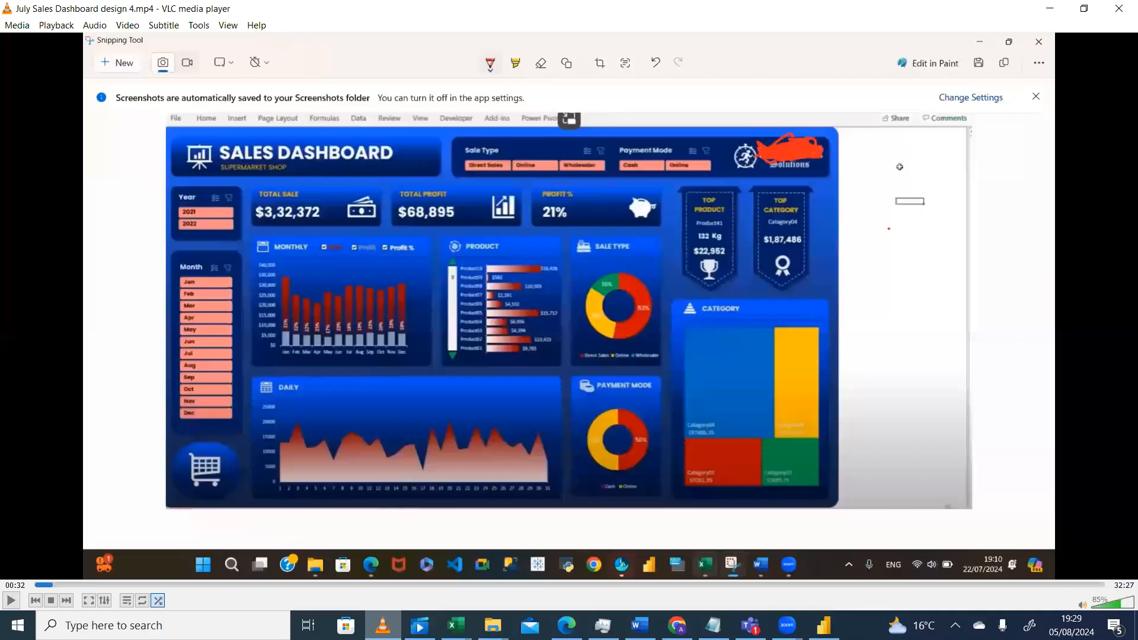
click(383, 625)
click(603, 412)
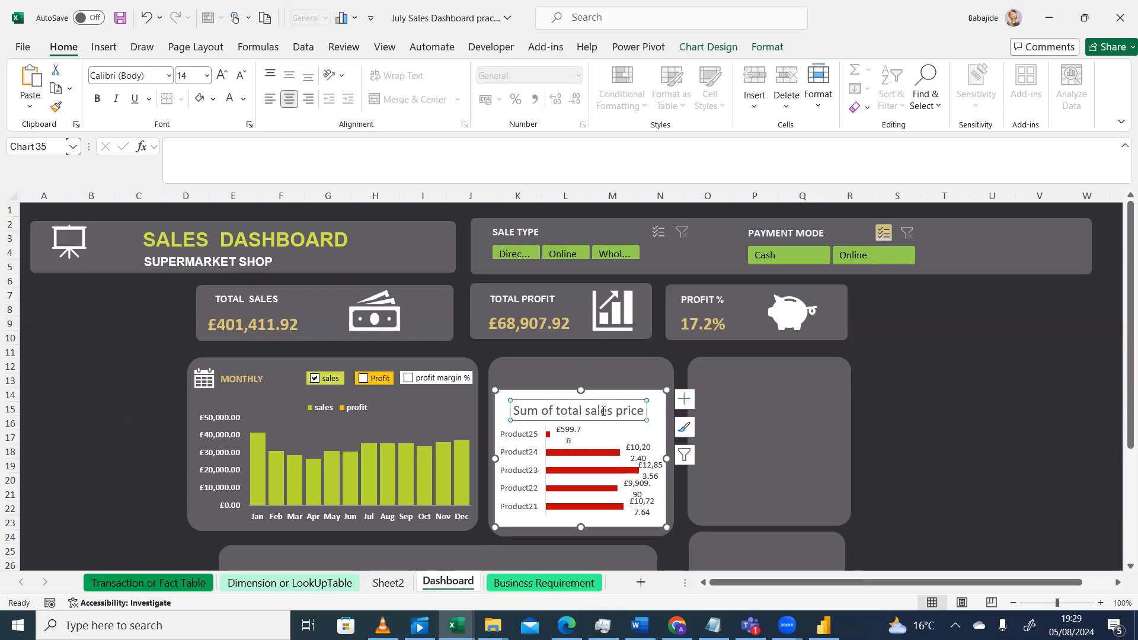
key(Delete)
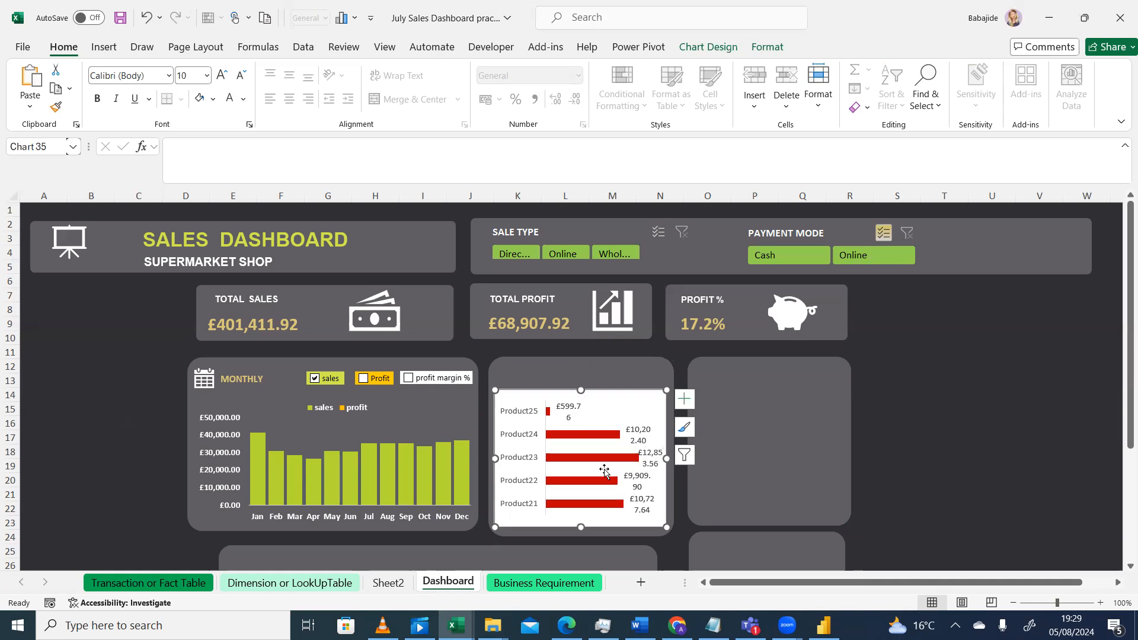
drag(580, 526, 581, 533)
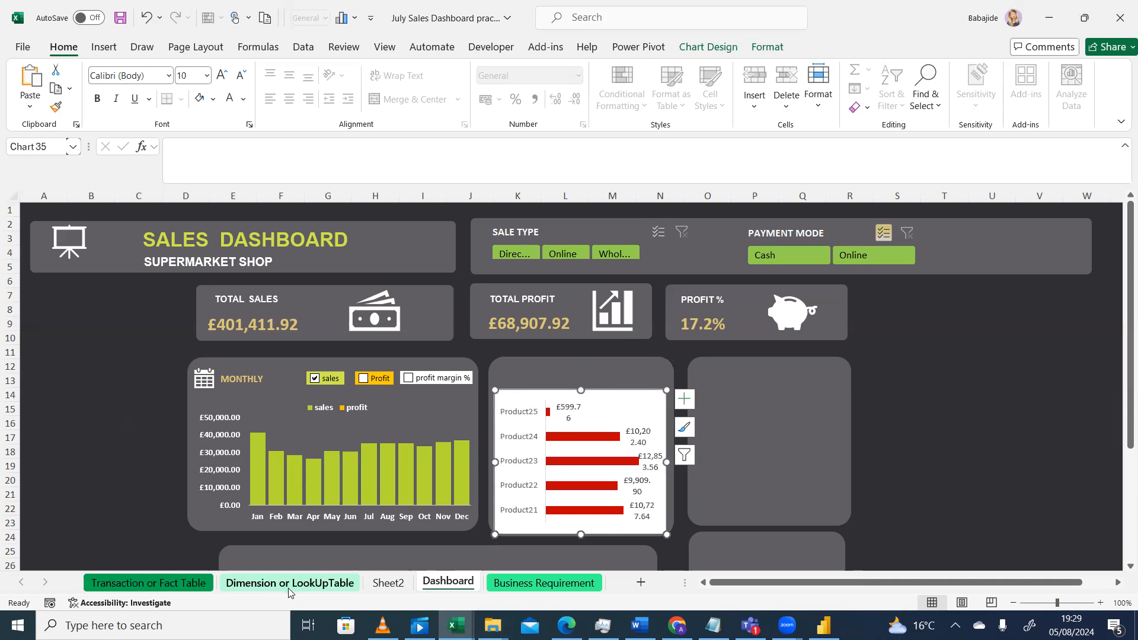
Step: On Sheet2, set the starting point value in cell AH48 to 0
click(388, 583)
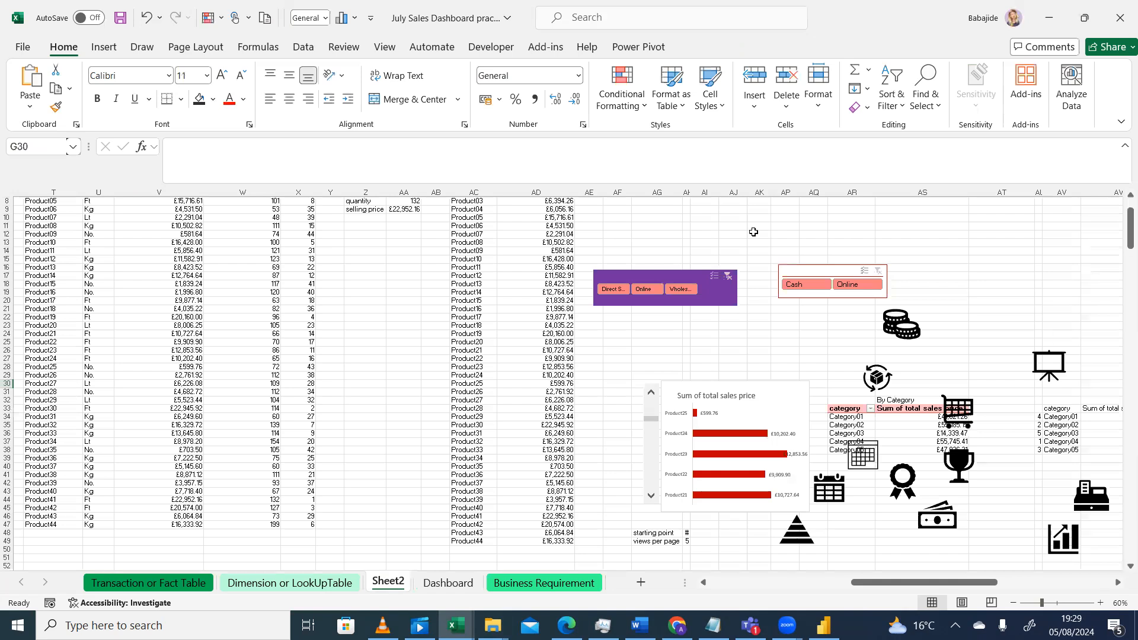
click(1099, 603)
click(1100, 603)
drag(1130, 230, 1131, 254)
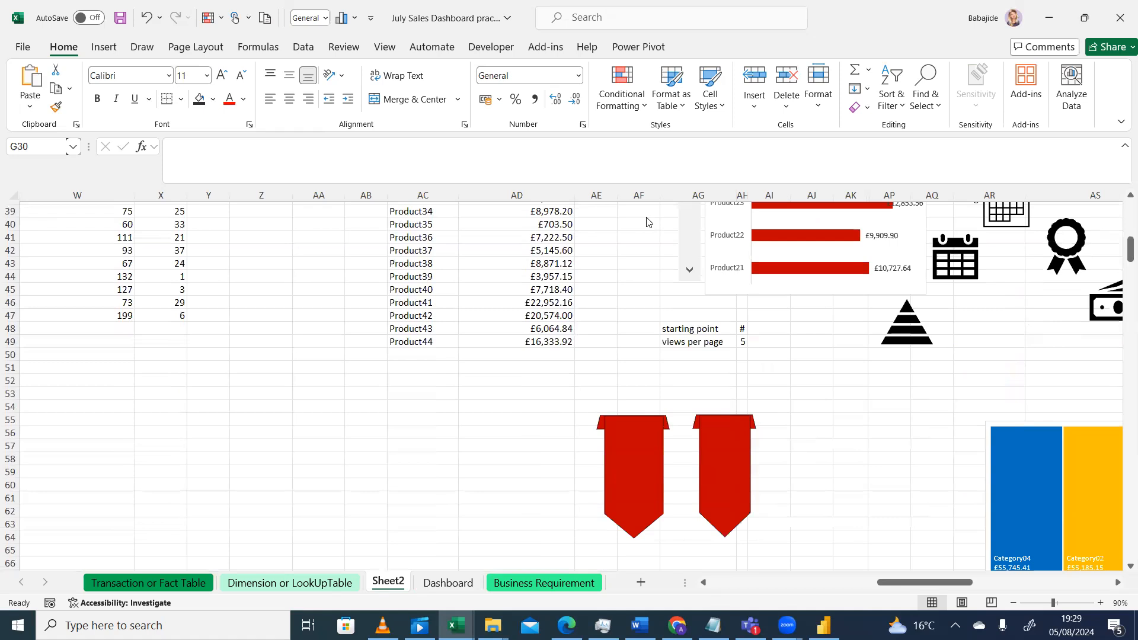
click(11, 195)
drag(133, 190, 111, 191)
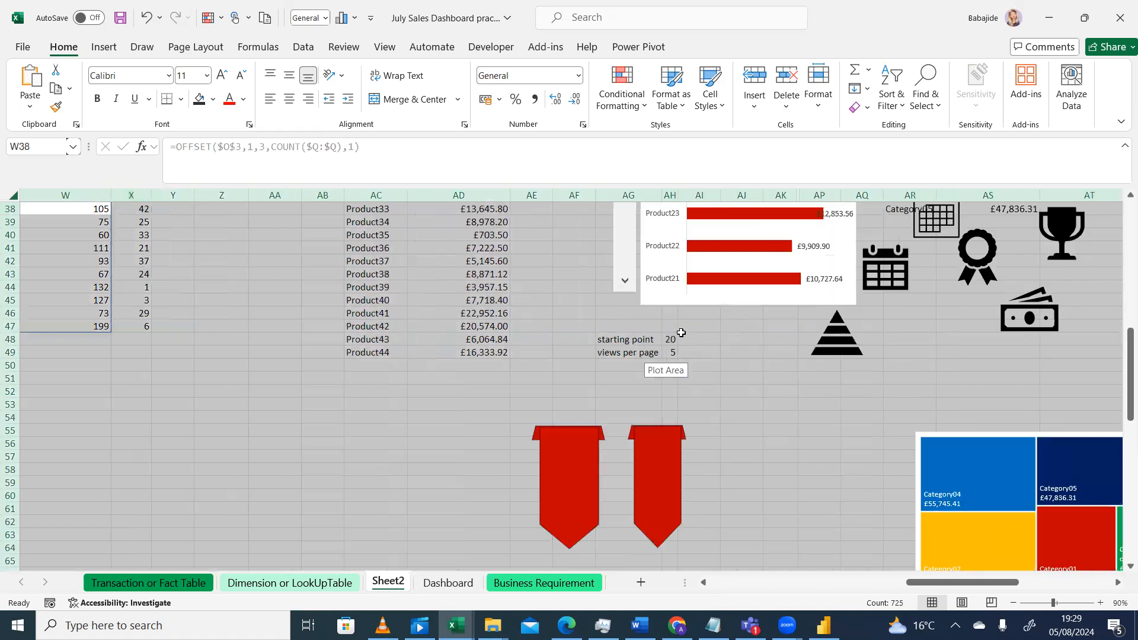
click(673, 340)
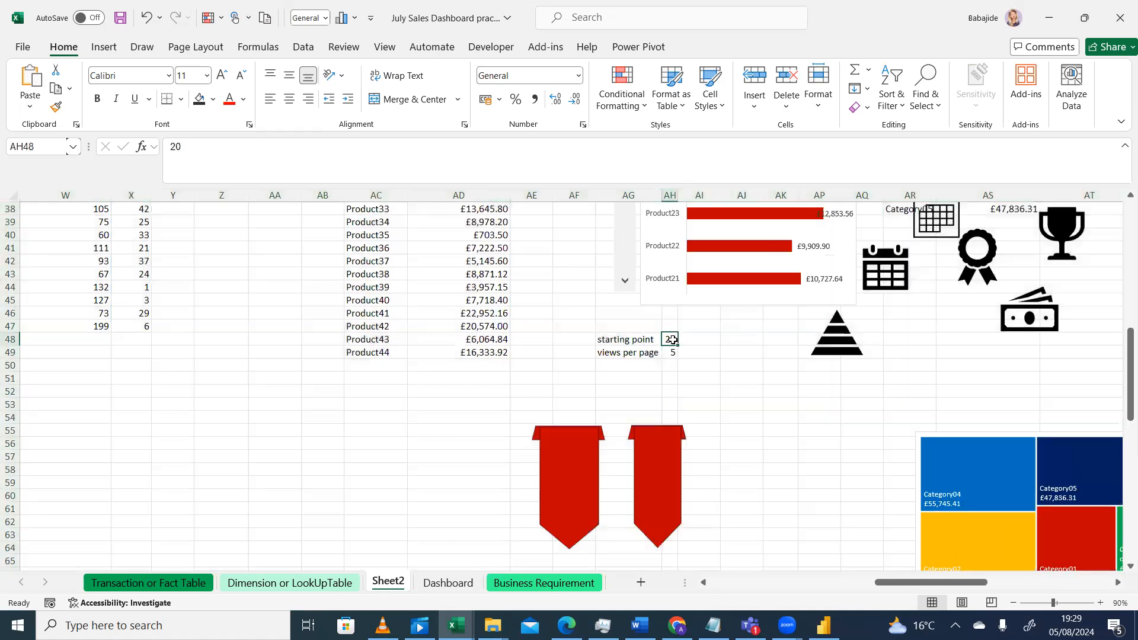
text(0)
key(Return)
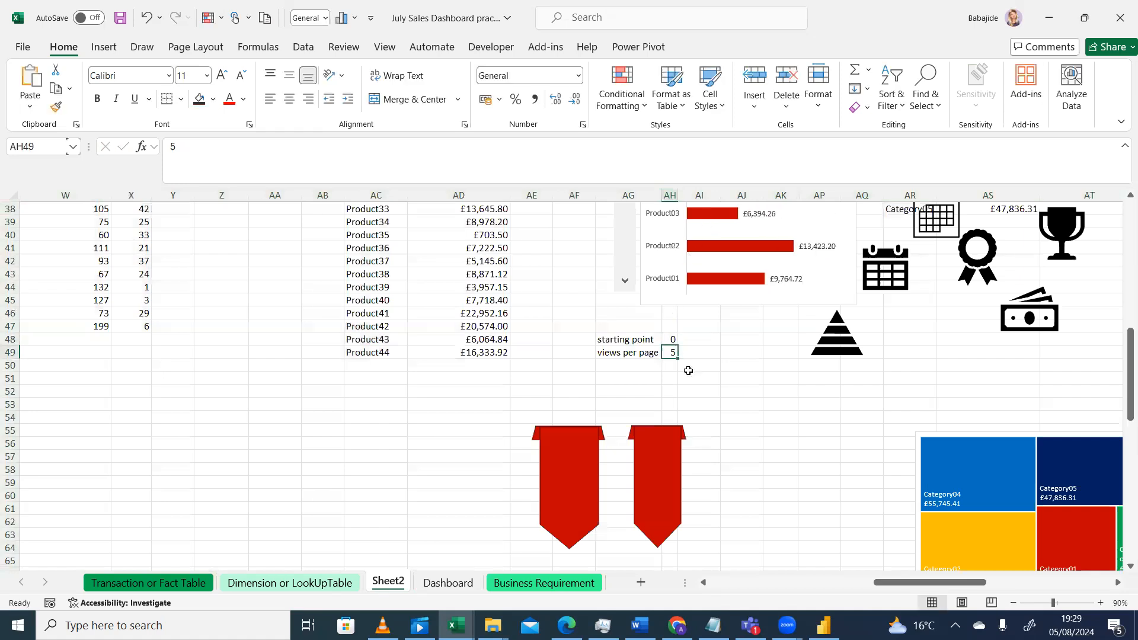
click(672, 339)
Step: On the Dashboard sheet, widen the product bar chart slightly and extend the left edge of its card a little outward
click(449, 583)
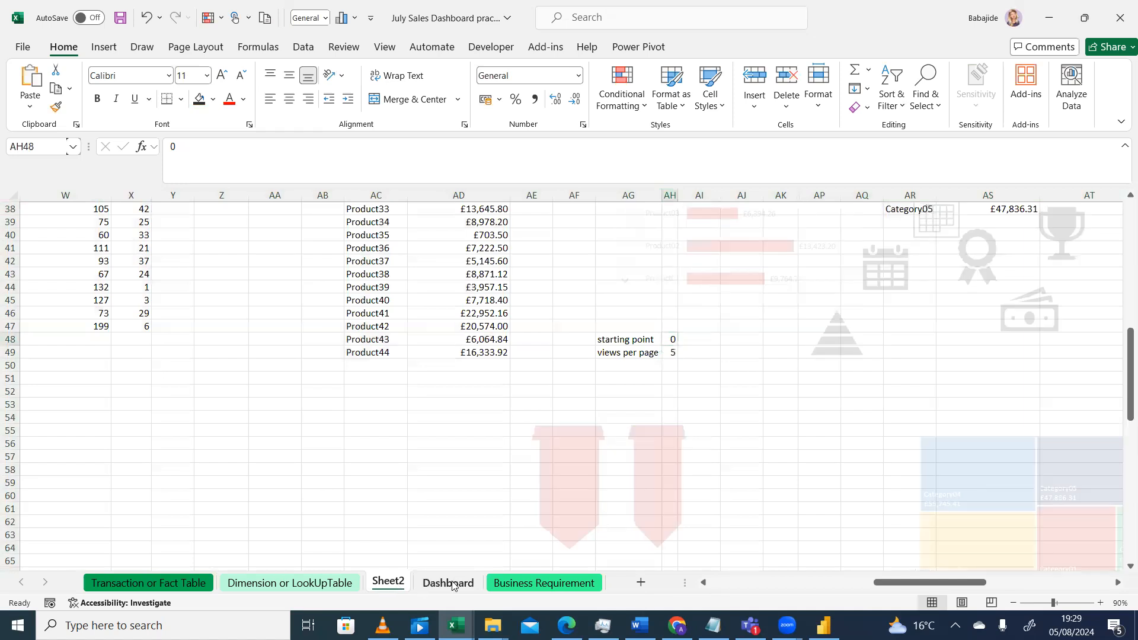
click(578, 525)
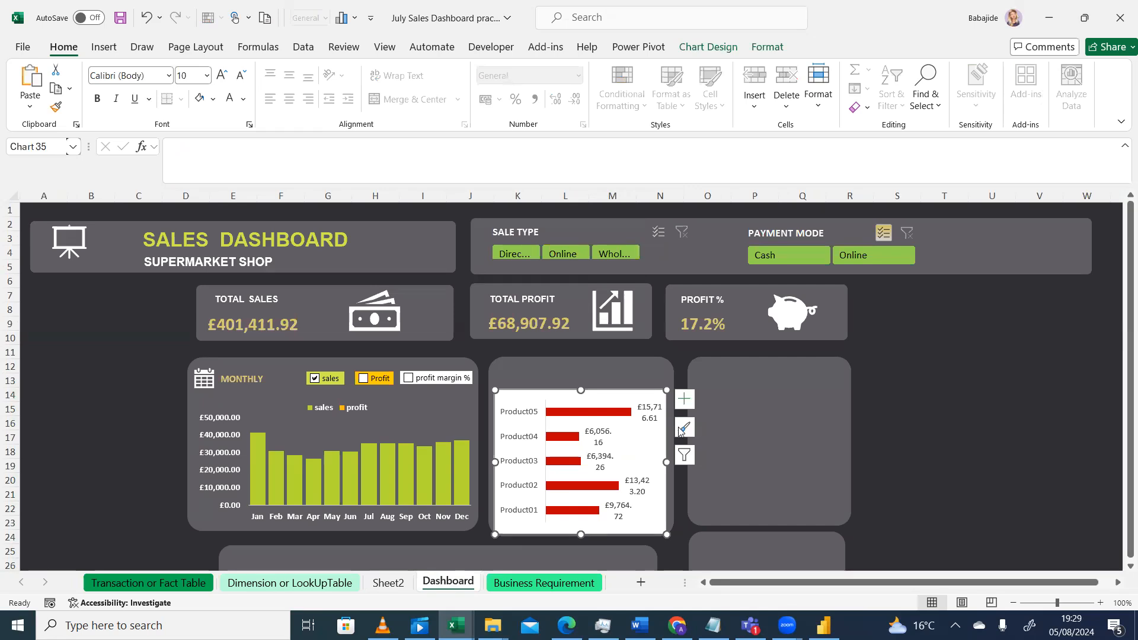
drag(666, 463, 669, 465)
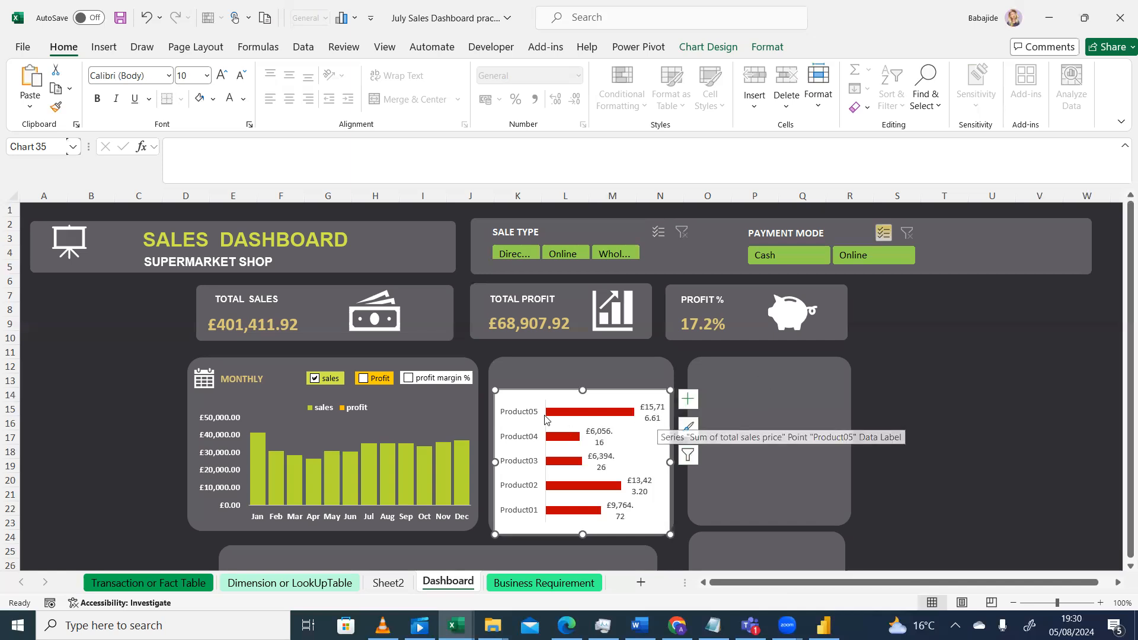
click(484, 456)
drag(489, 448, 482, 452)
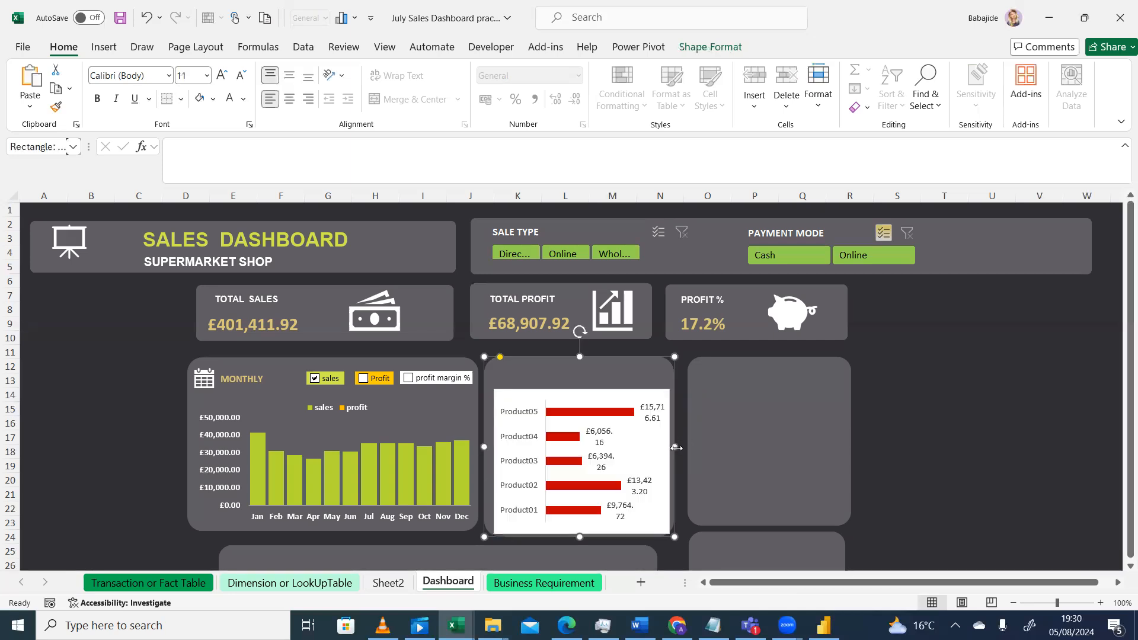
Step: Move the neighbouring empty card further right, and widen the product card and its chart into the freed space
click(780, 395)
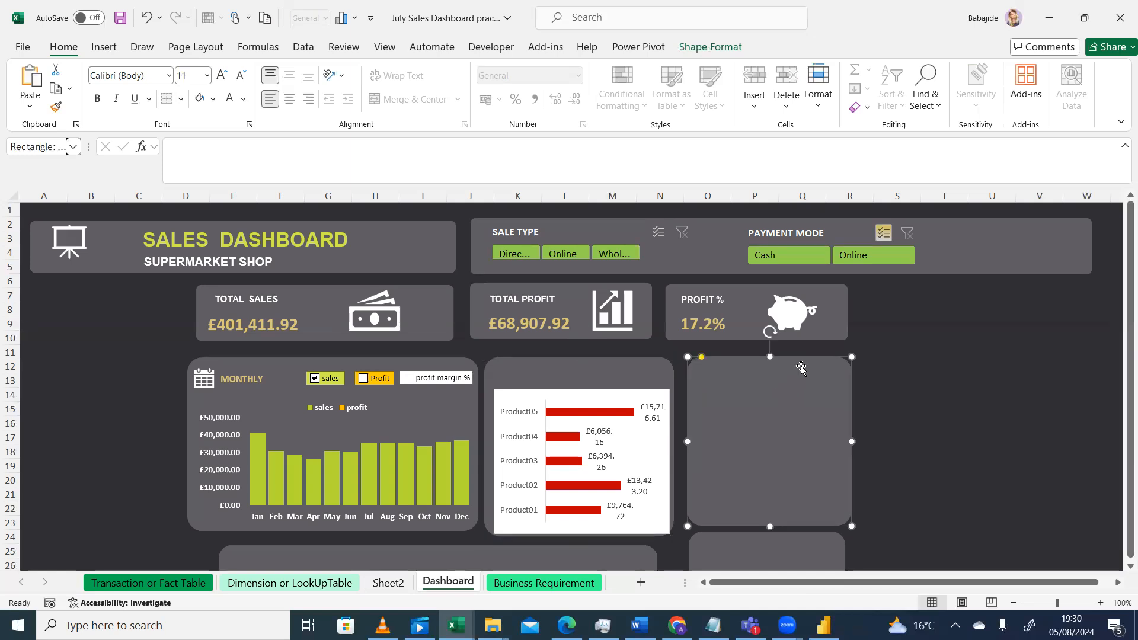
drag(801, 367, 832, 365)
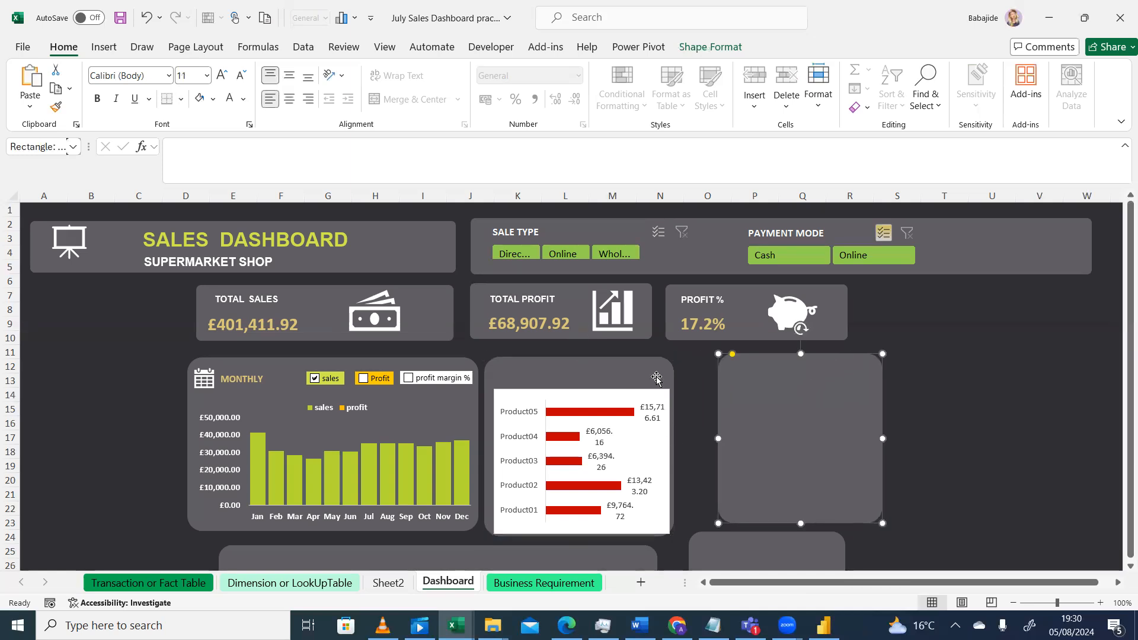
click(656, 378)
mouse_move(676, 448)
mouse_down()
mouse_move(698, 449)
mouse_move(686, 462)
mouse_up()
click(658, 448)
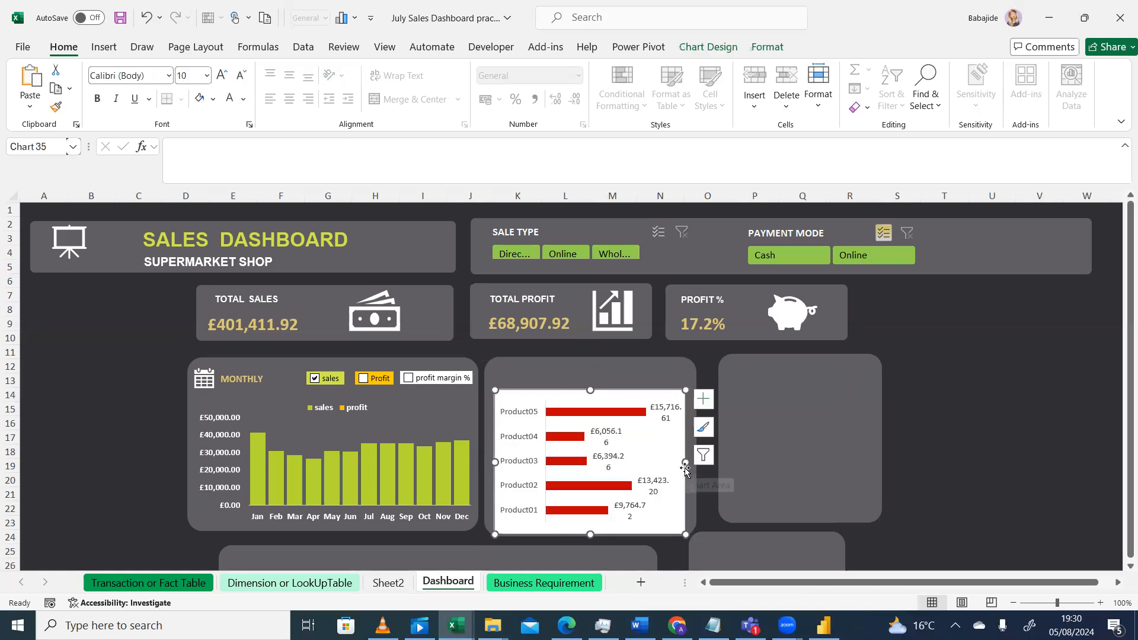
Step: Narrow the product chart's plot area from its right edge and select the chart's data labels
click(640, 441)
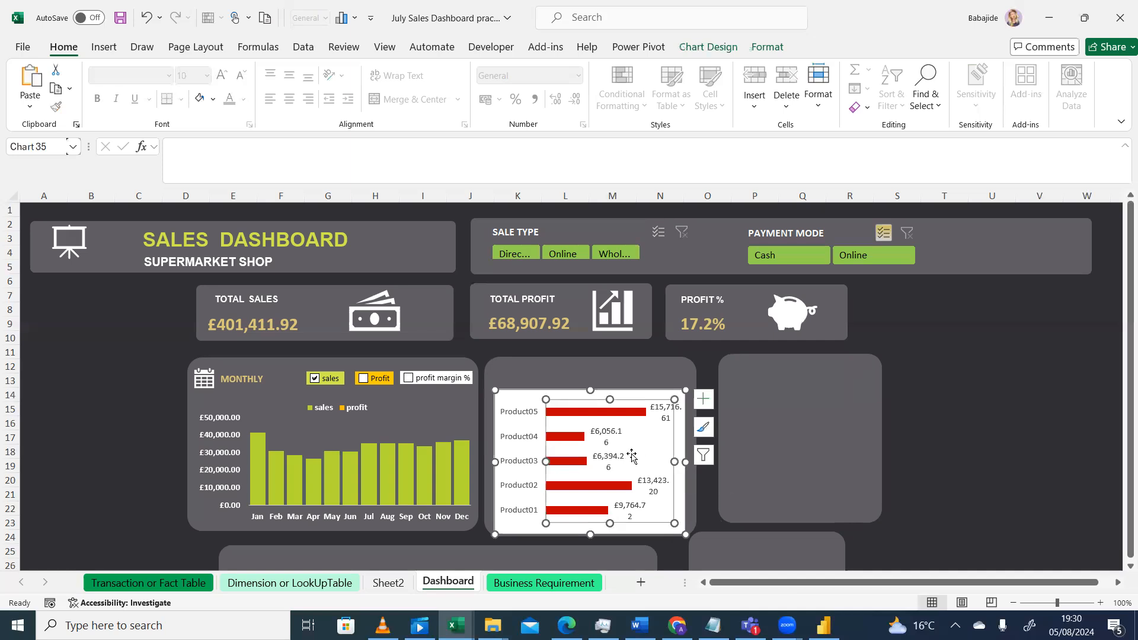
drag(675, 464, 656, 465)
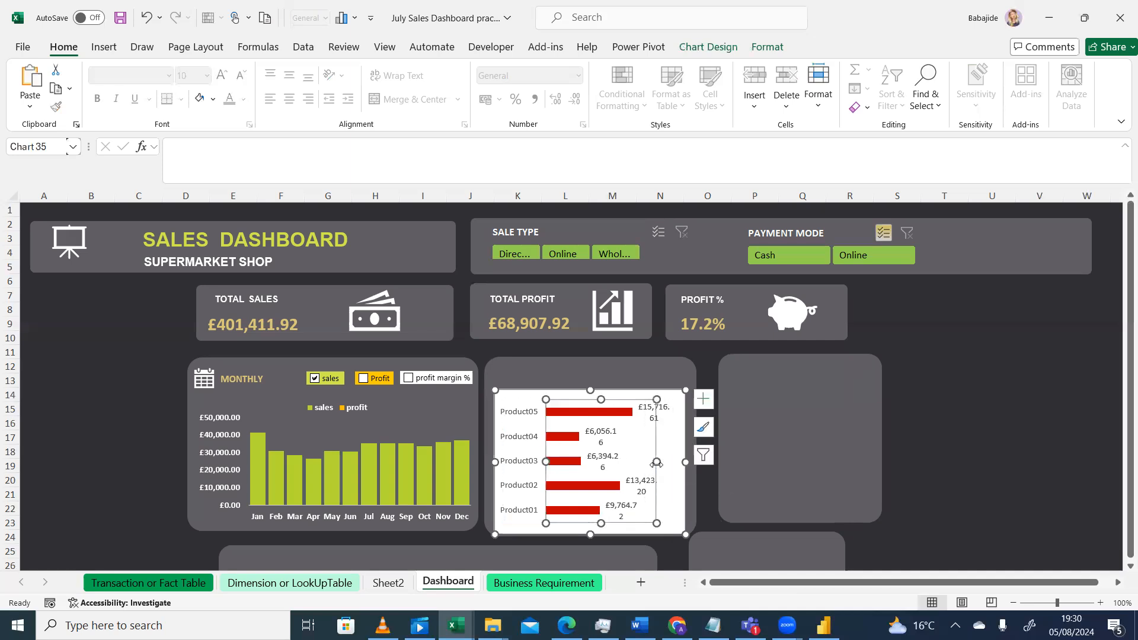
click(655, 423)
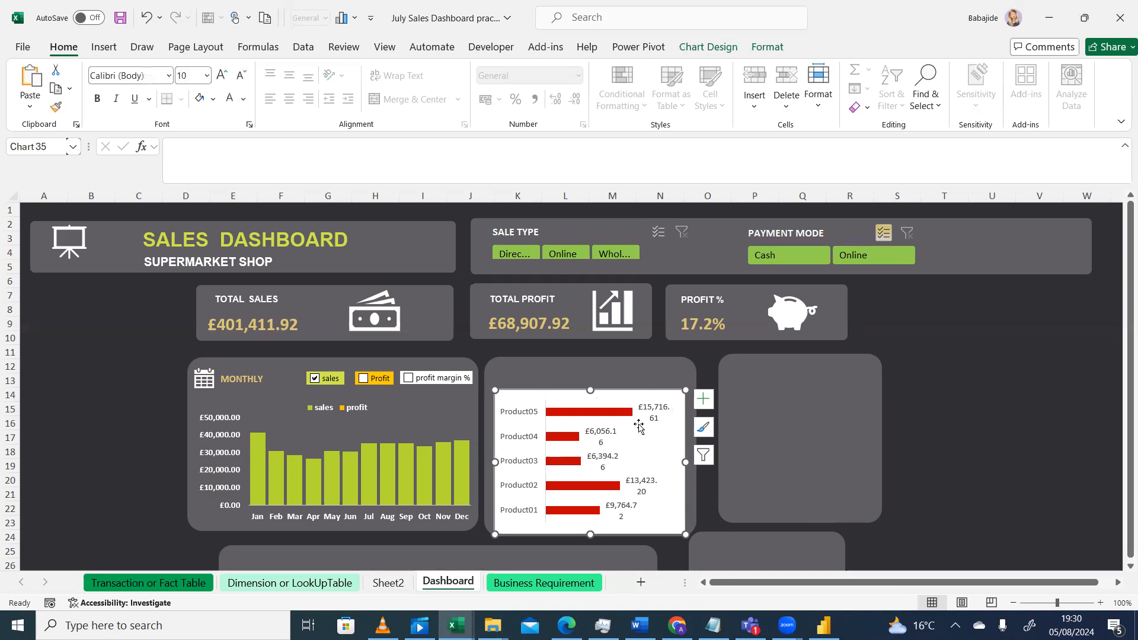
click(638, 412)
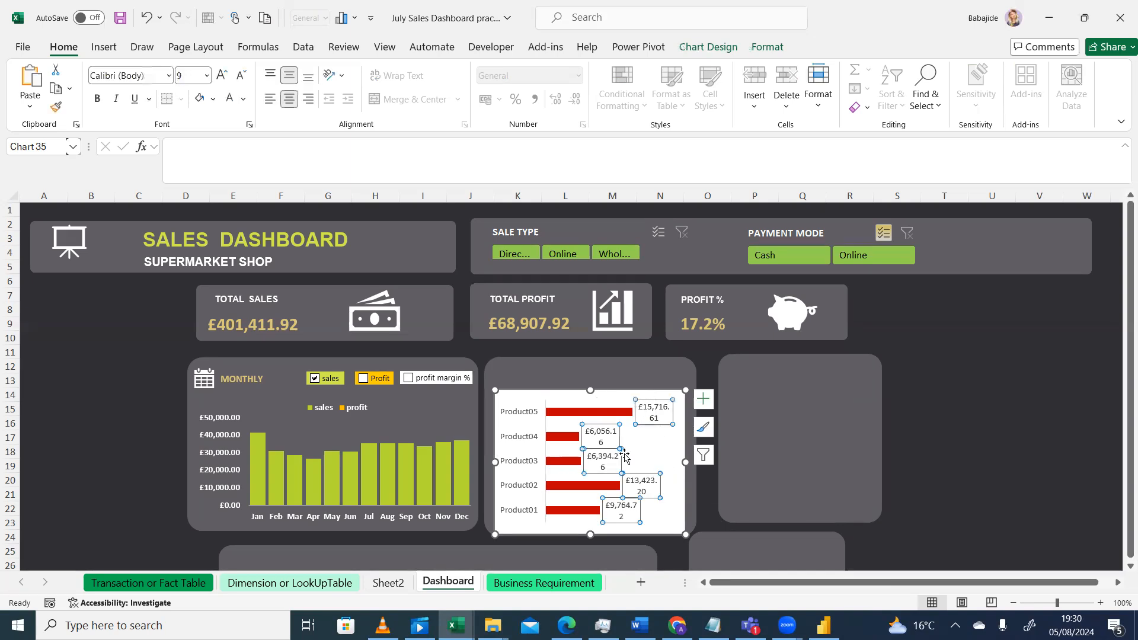
Step: Examine the data label options of Sheet2's product chart, including label position and the number format categories
click(389, 582)
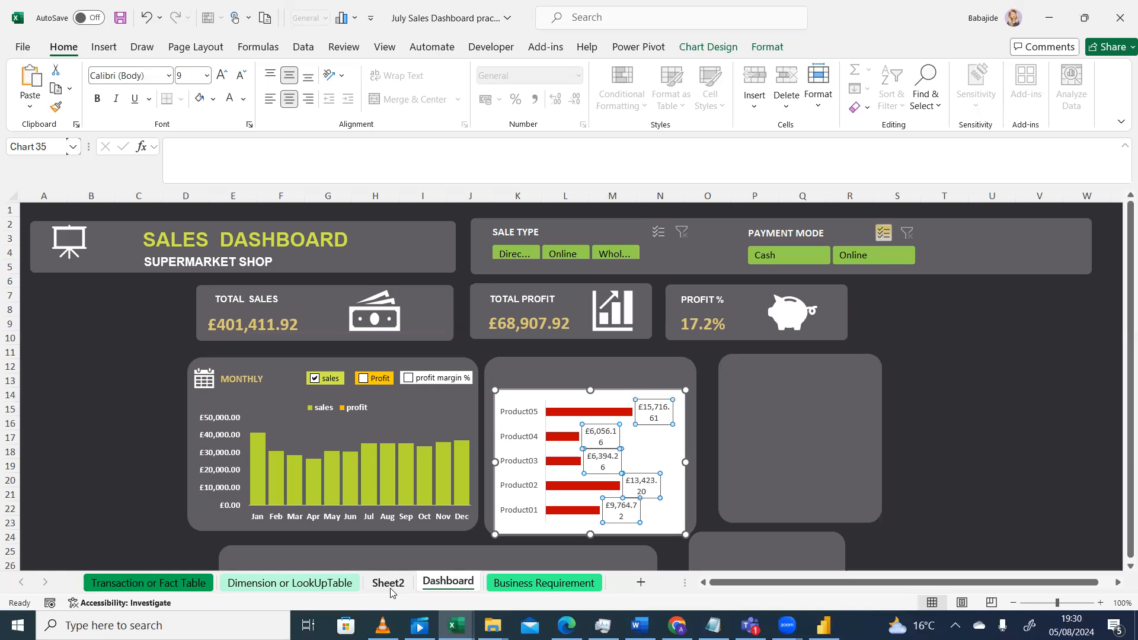
drag(1130, 335, 1130, 300)
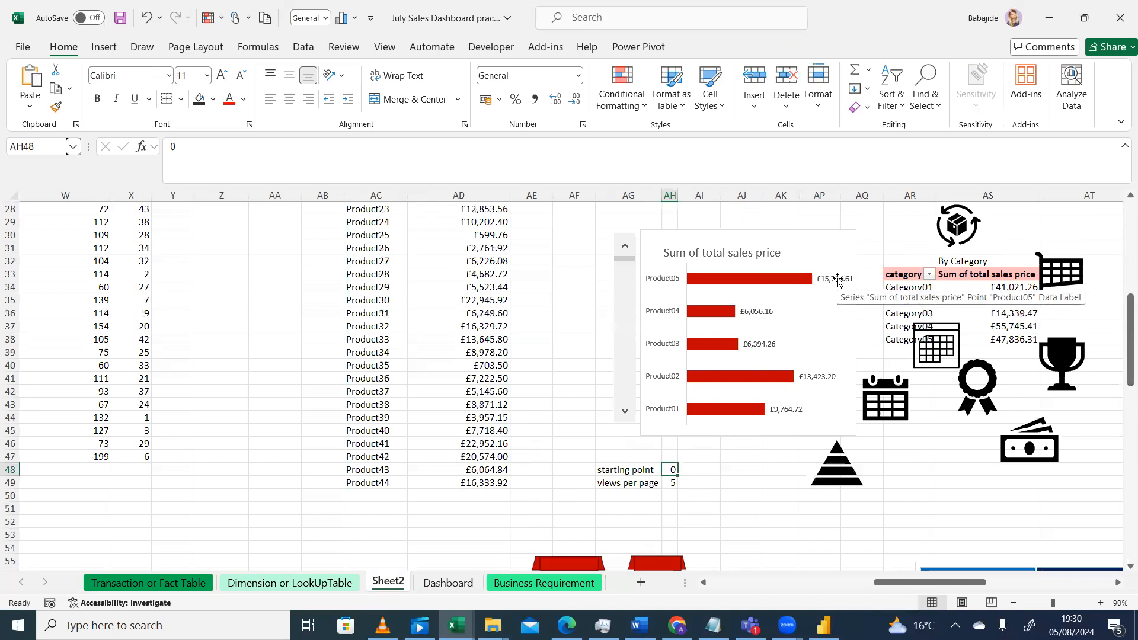
click(837, 280)
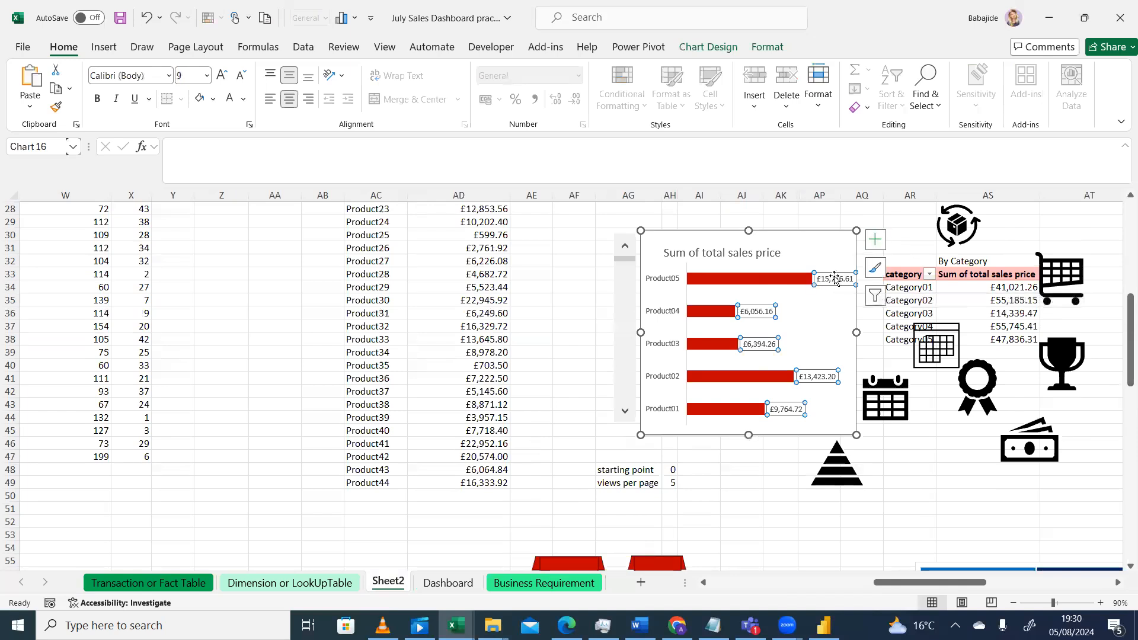
click(874, 243)
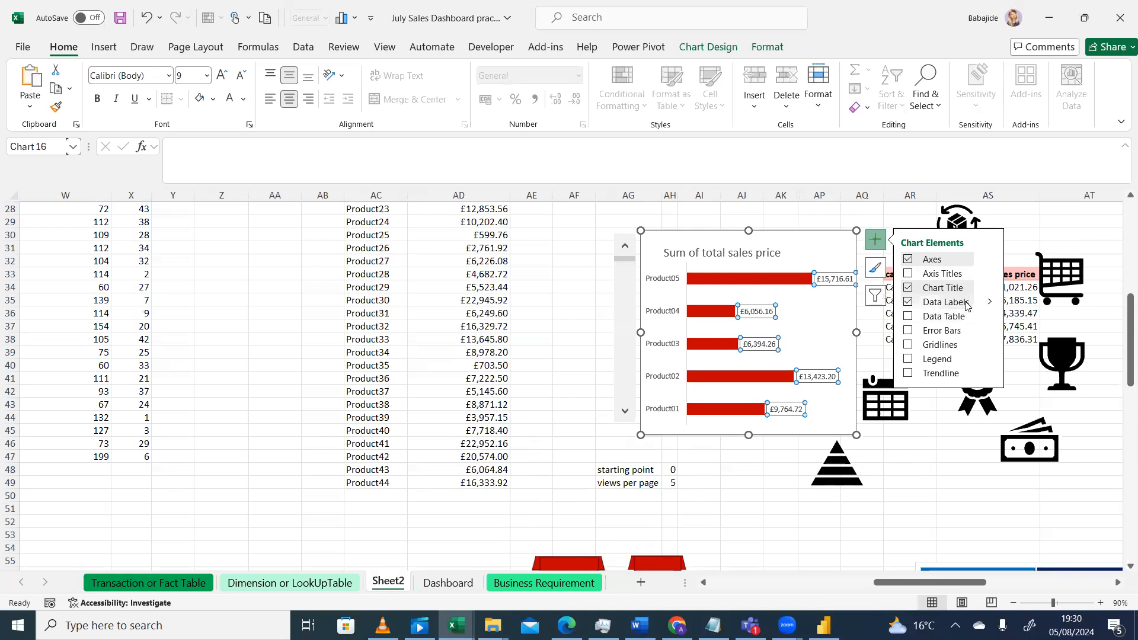
click(992, 304)
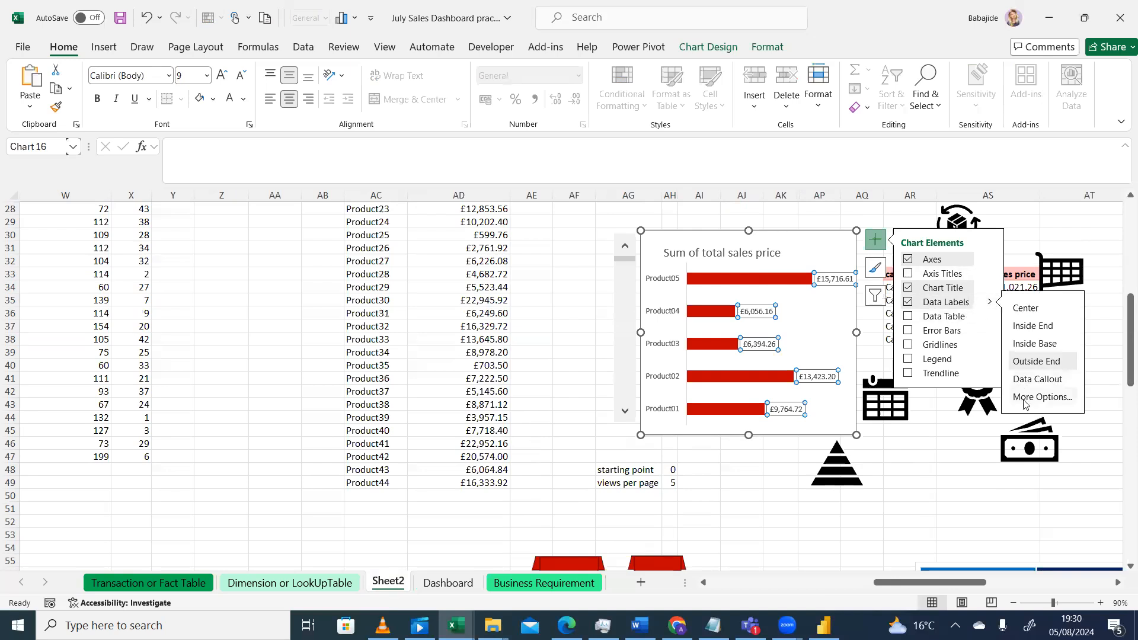
click(1008, 405)
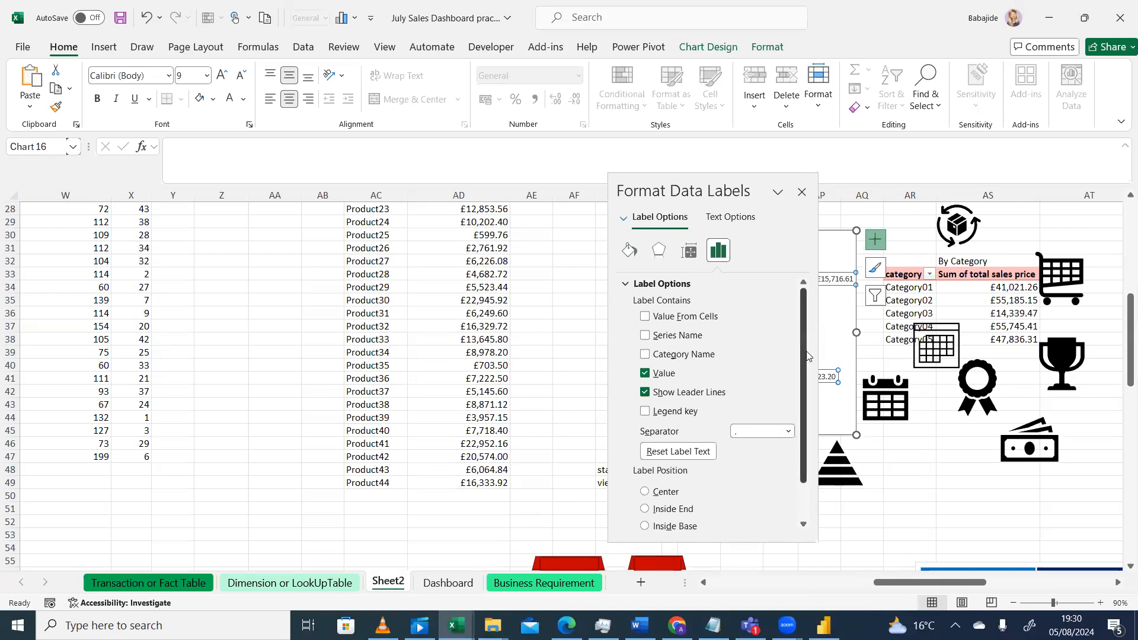
drag(809, 355, 809, 392)
click(629, 527)
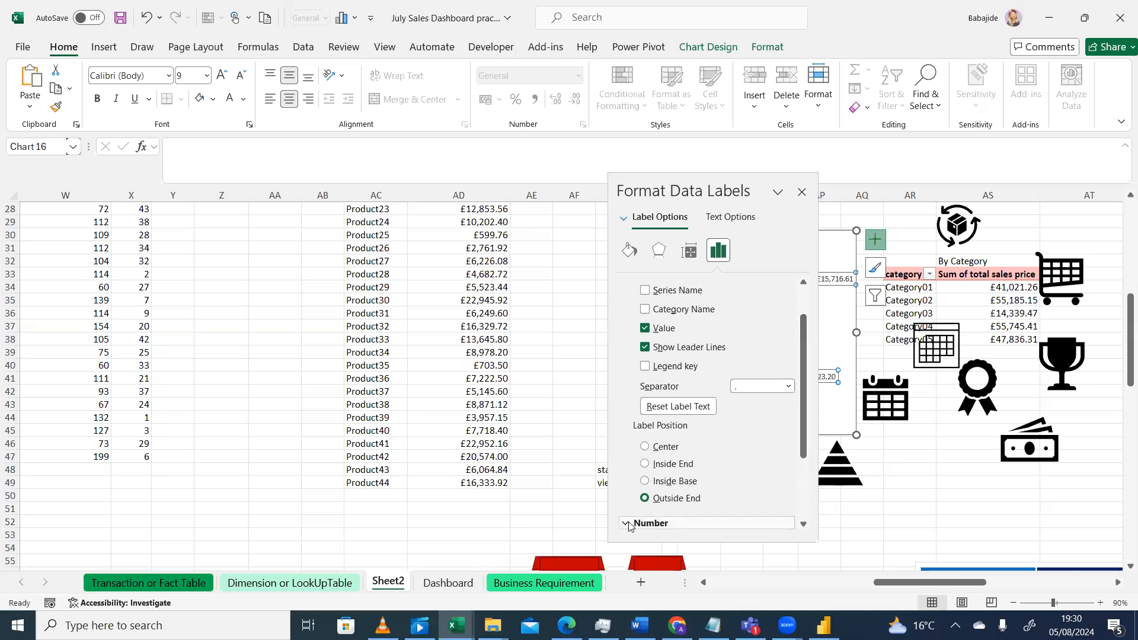
drag(806, 445, 809, 493)
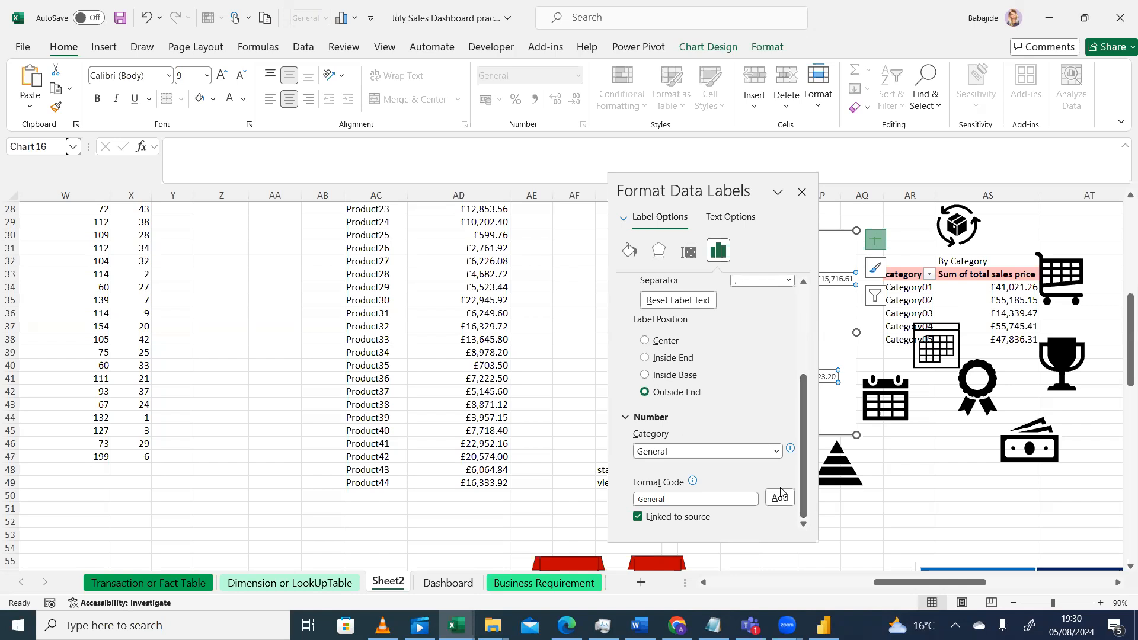
click(765, 453)
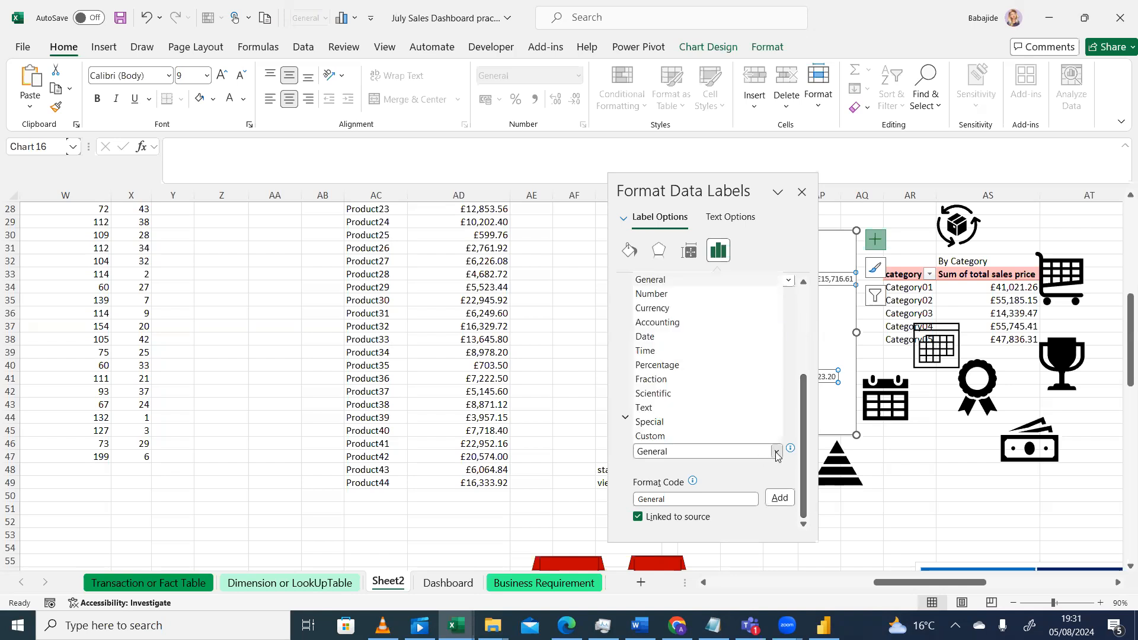
click(777, 454)
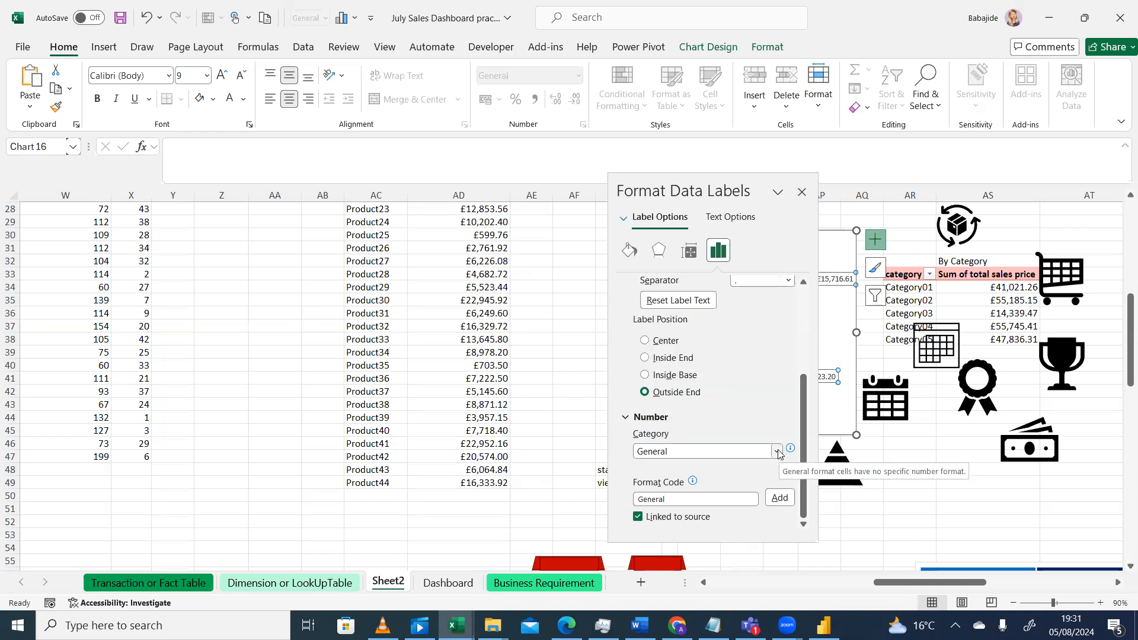
click(777, 453)
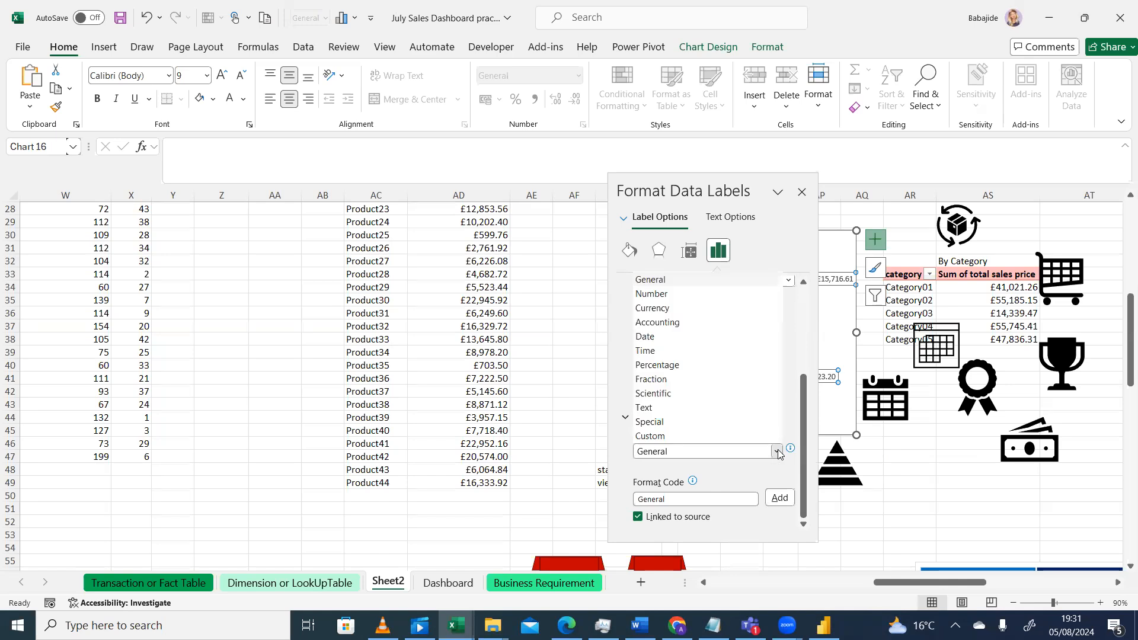
click(778, 453)
drag(800, 452, 807, 381)
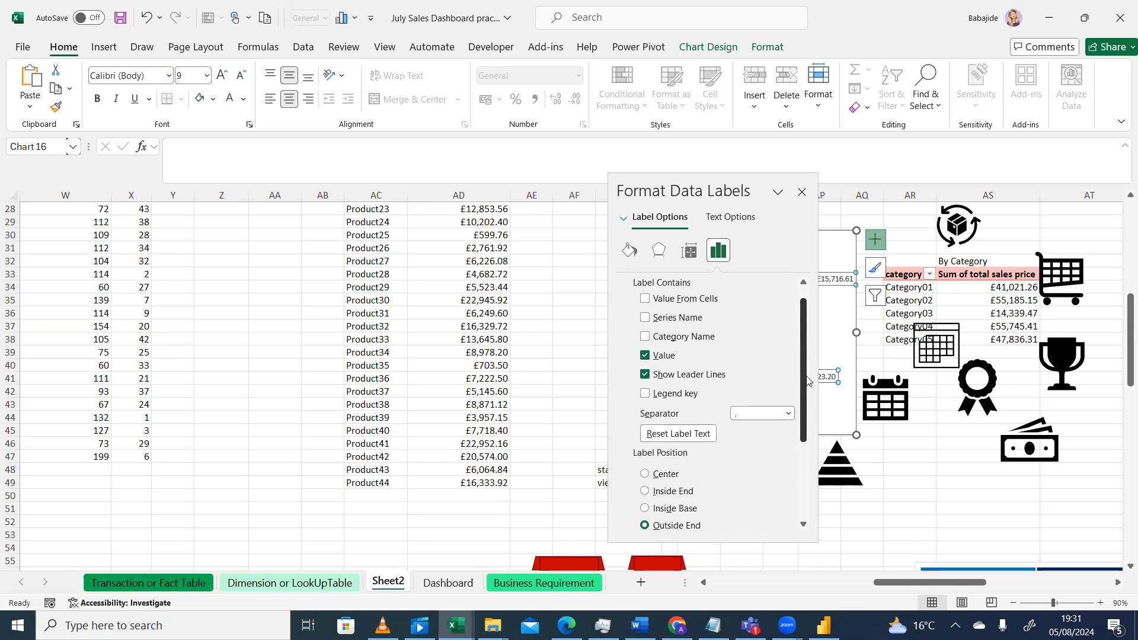
click(801, 193)
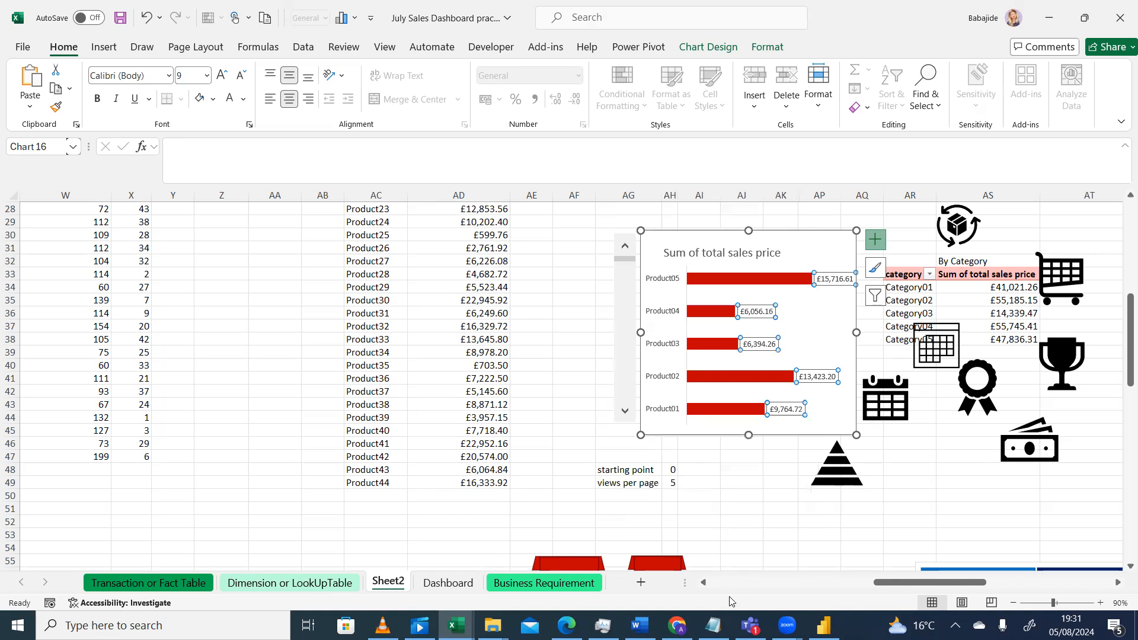
Step: On the Dashboard sheet, set the product chart's data label position to Inside End and select the Product05 label
click(448, 583)
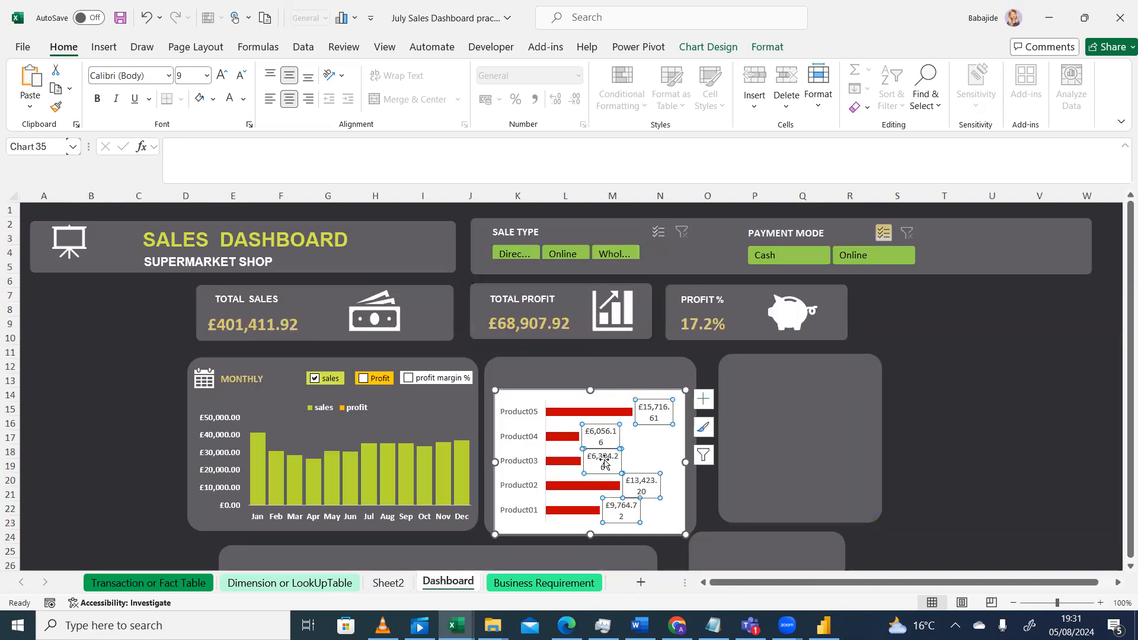
right_click(656, 411)
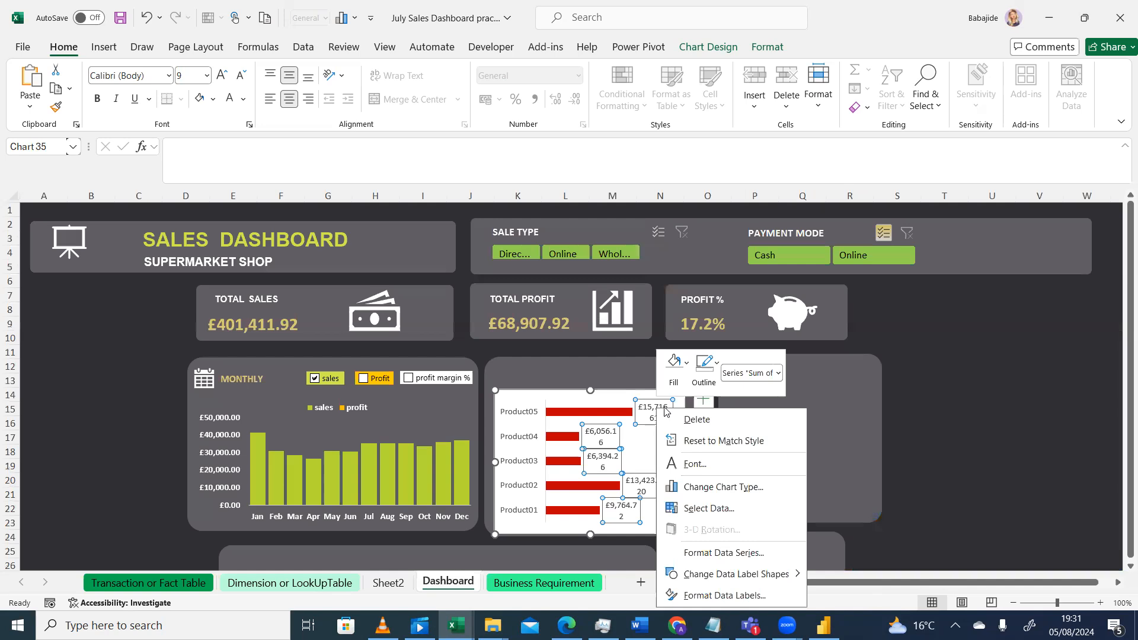
key(Escape)
click(703, 399)
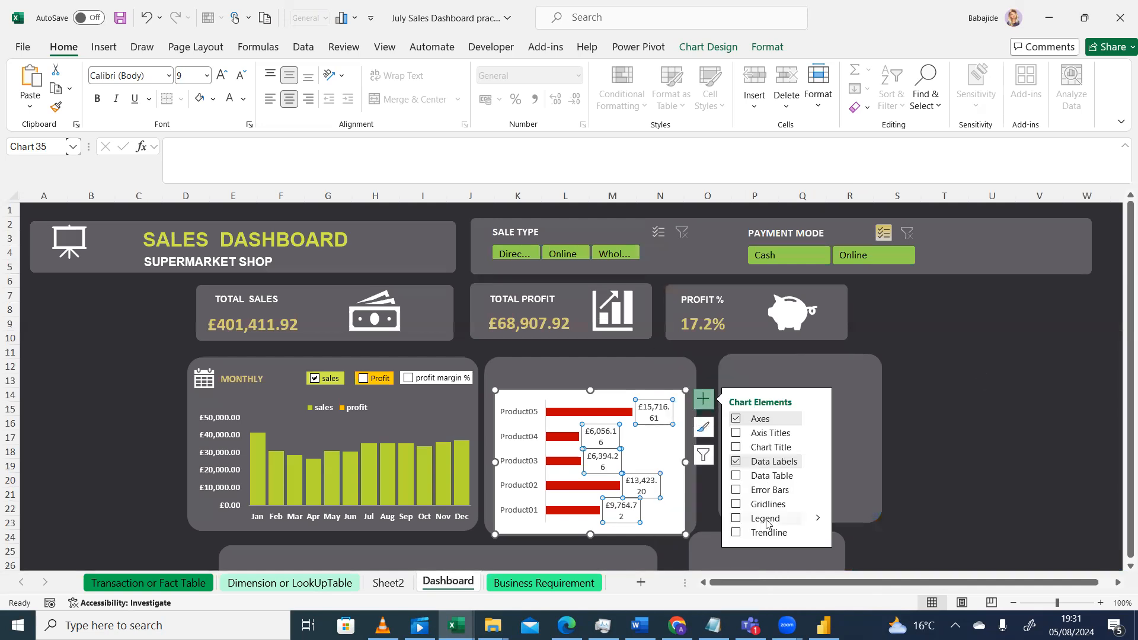
click(820, 463)
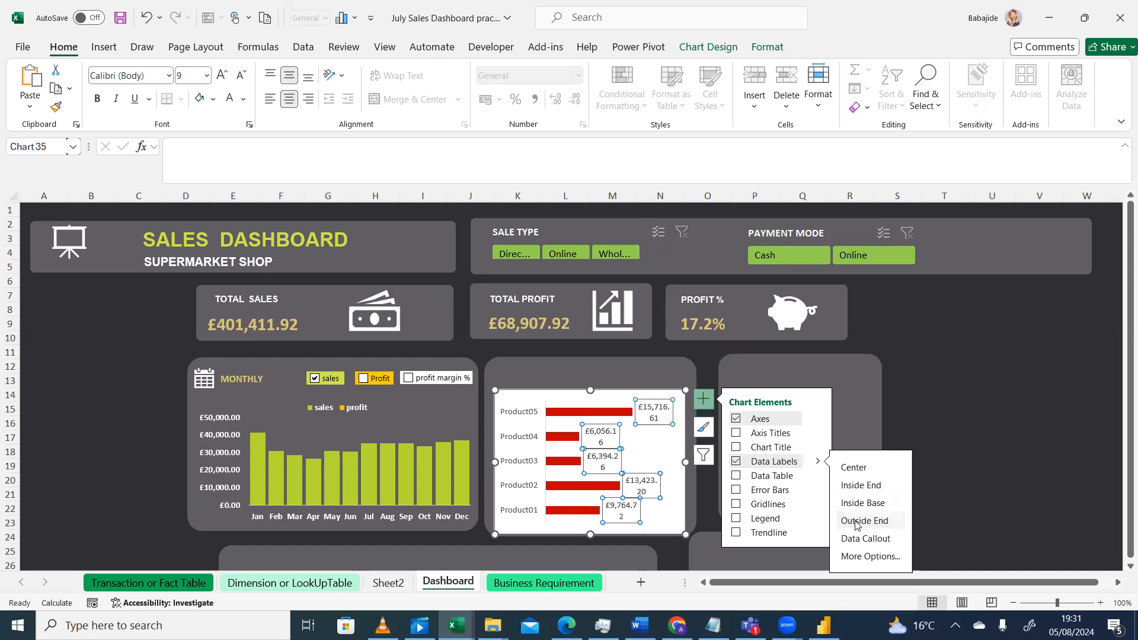
click(856, 486)
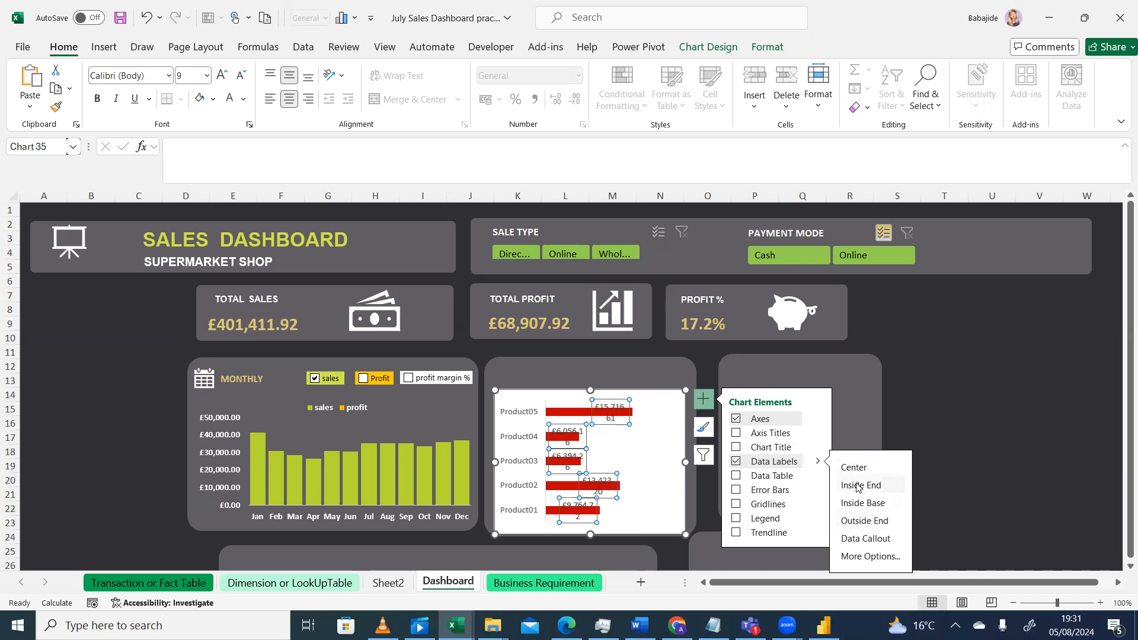
click(623, 422)
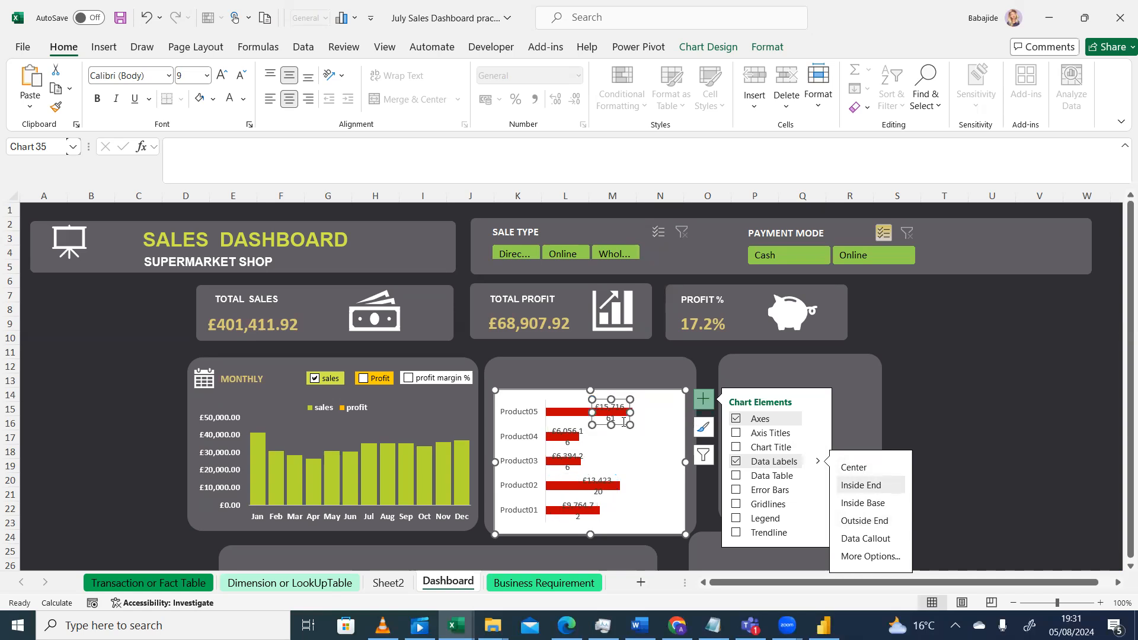
Step: Resize the product chart's data labels individually, from Product05 to Product01, so each value fits on one line
drag(632, 425, 656, 418)
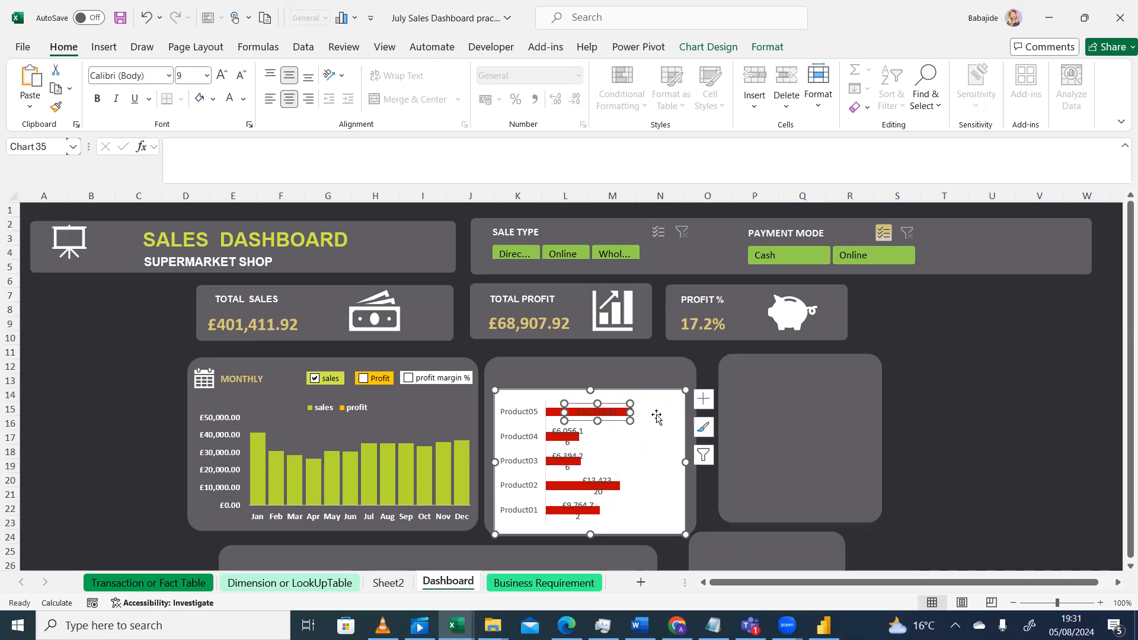
click(568, 437)
drag(587, 449, 620, 448)
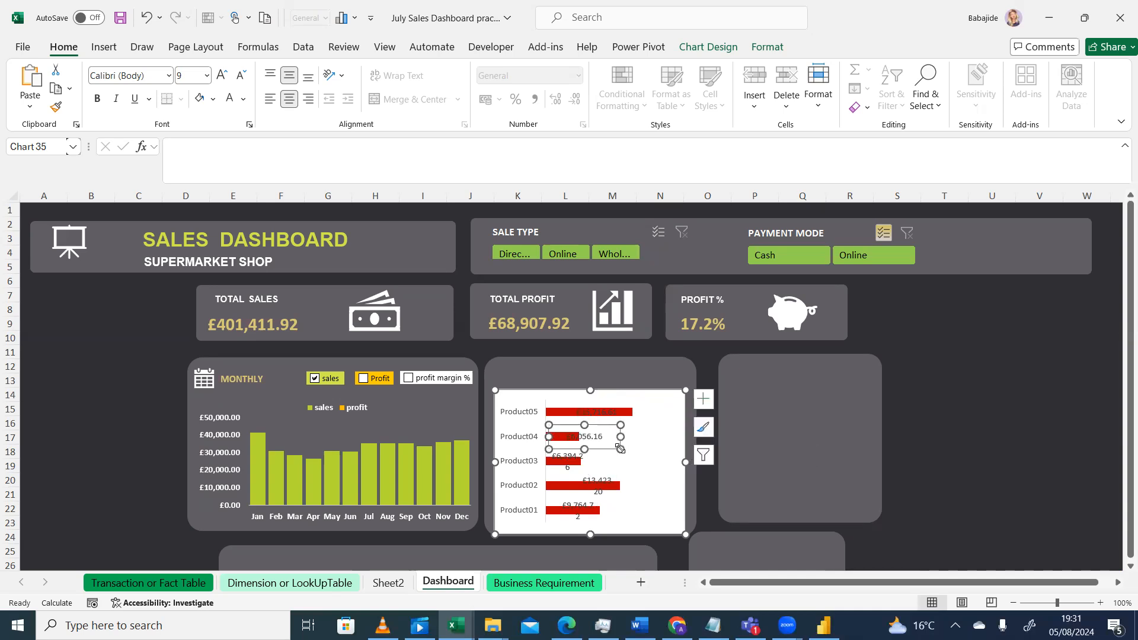
click(574, 466)
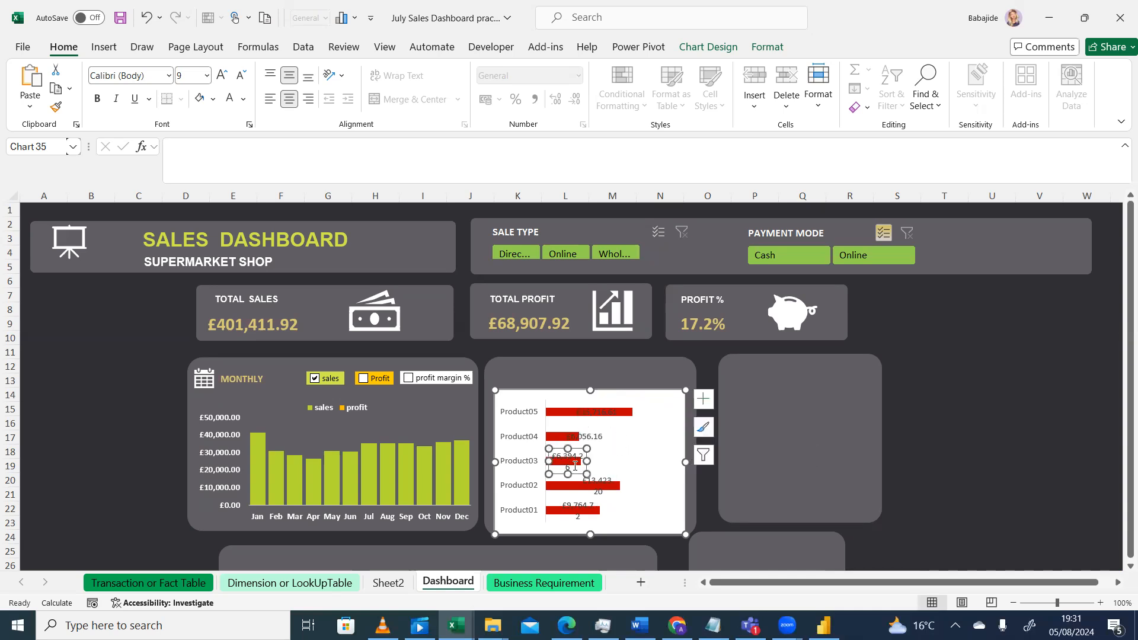
click(598, 436)
click(582, 474)
drag(587, 473, 619, 468)
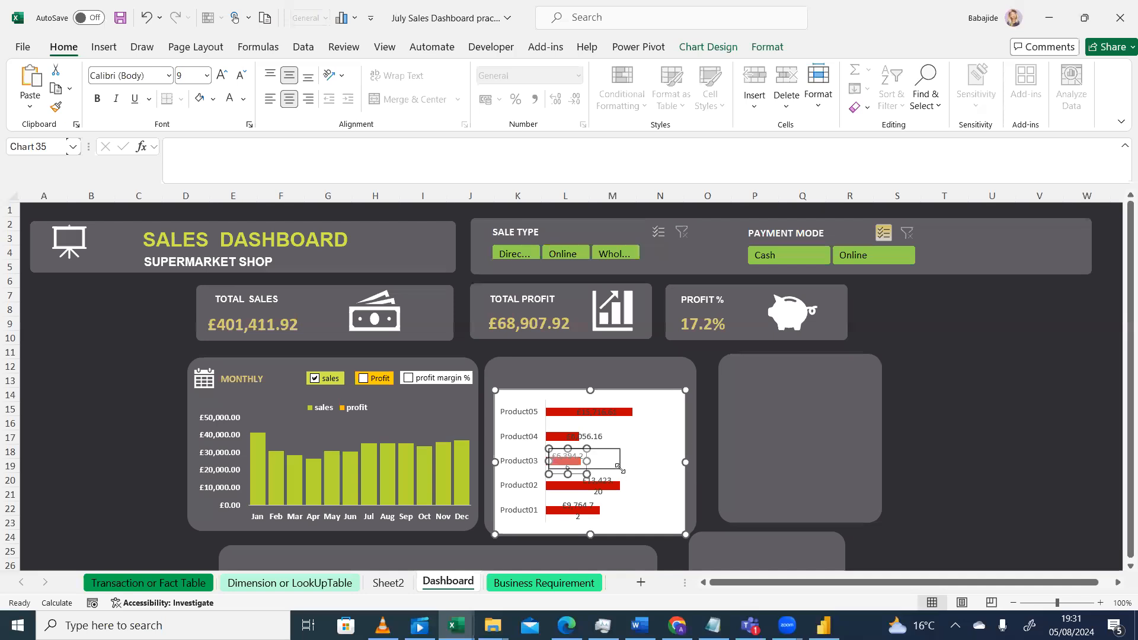
click(591, 489)
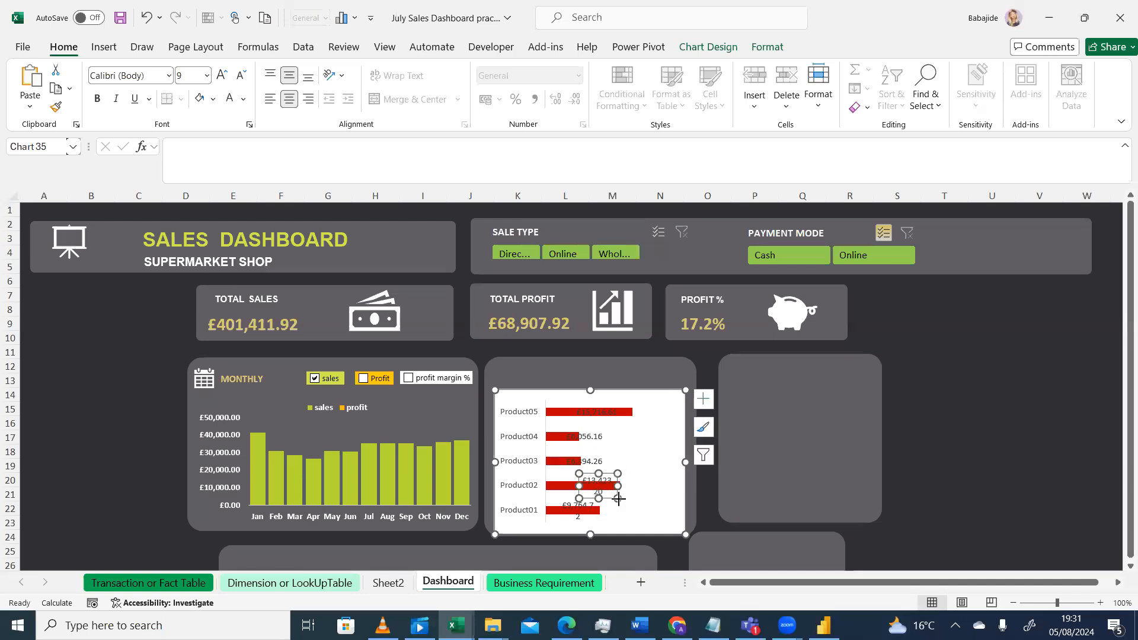
drag(618, 499, 617, 525)
click(595, 515)
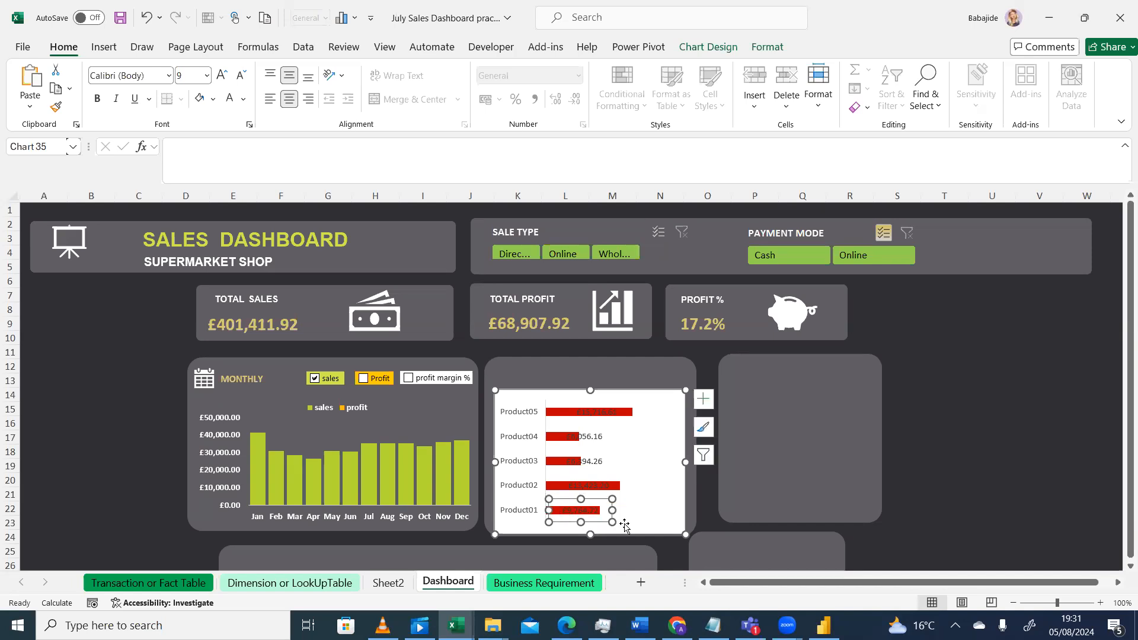
click(587, 418)
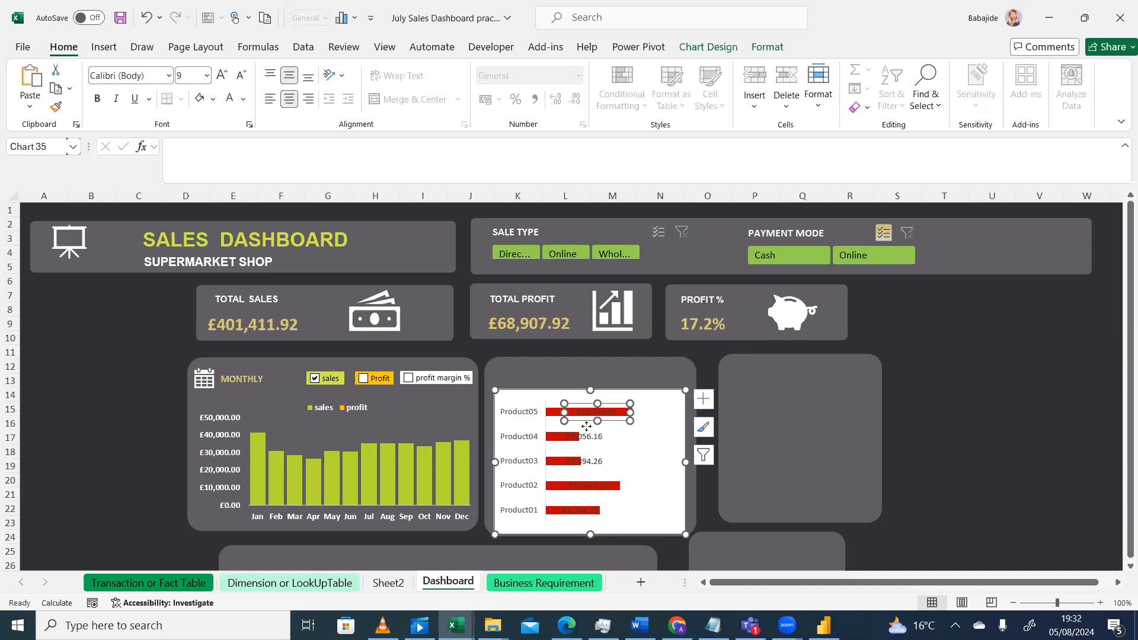
double_click(586, 426)
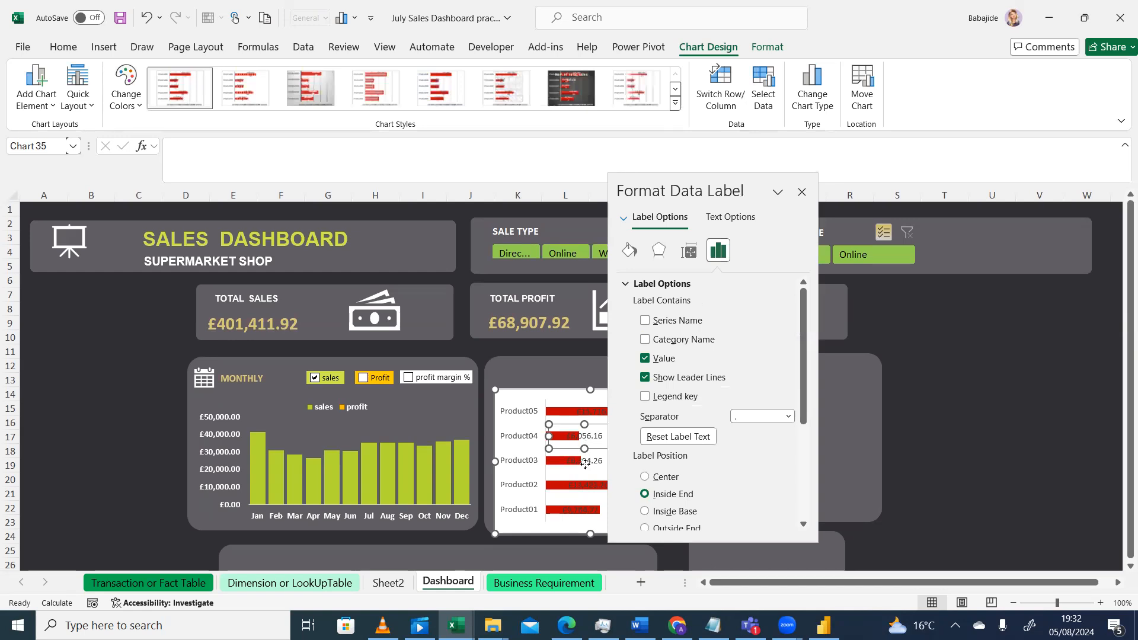
click(585, 464)
click(802, 192)
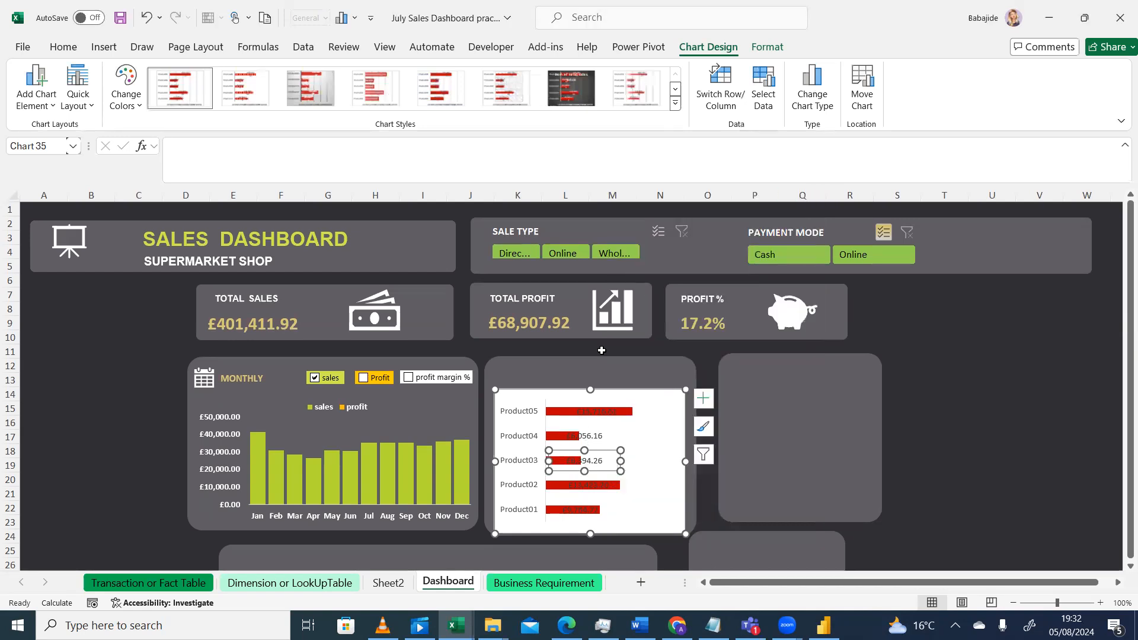
click(593, 409)
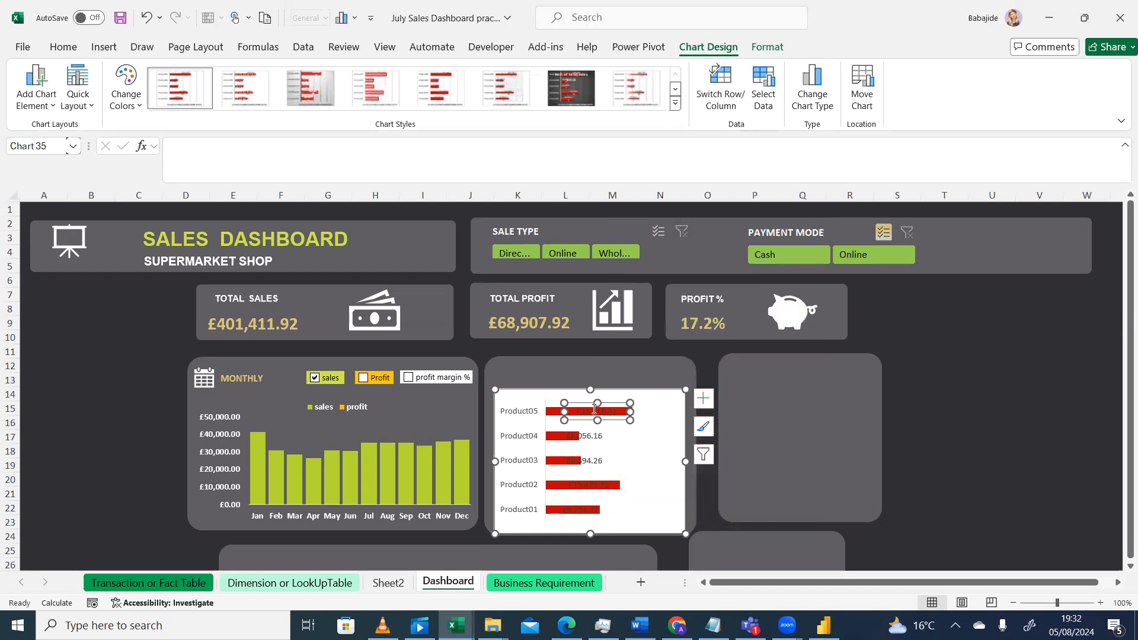
click(590, 440)
click(592, 458)
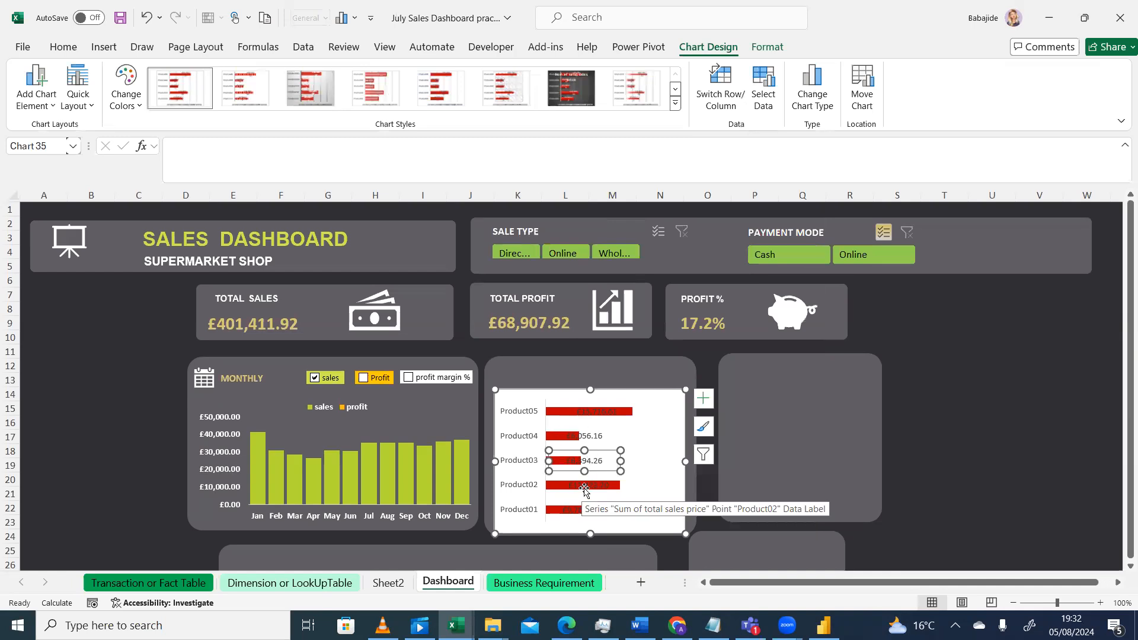
click(585, 485)
click(581, 510)
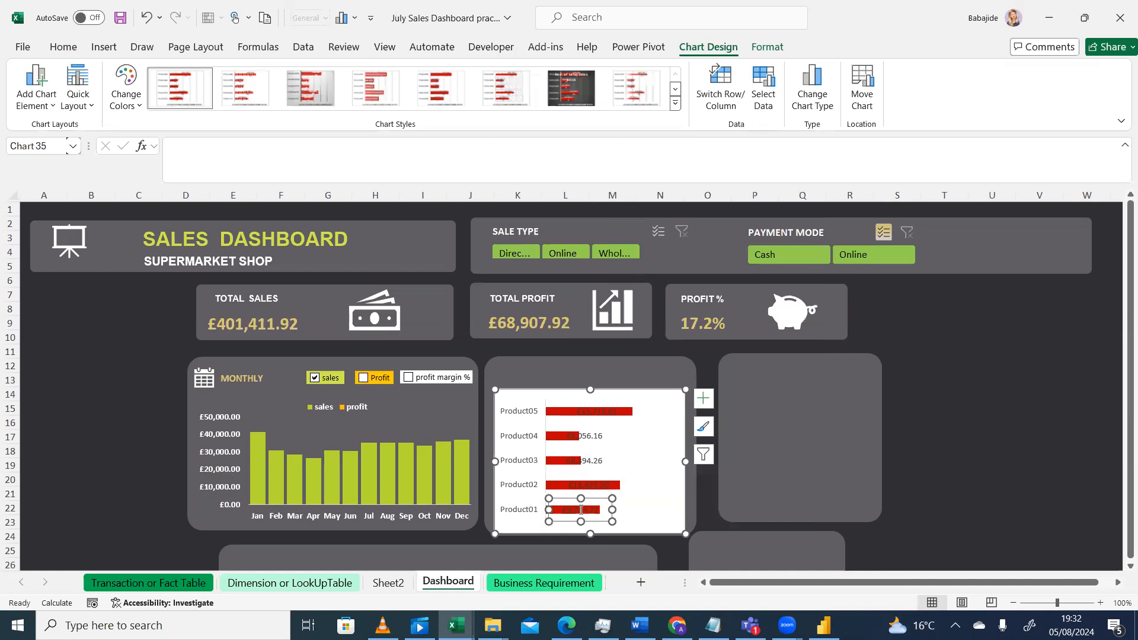
click(597, 411)
click(590, 438)
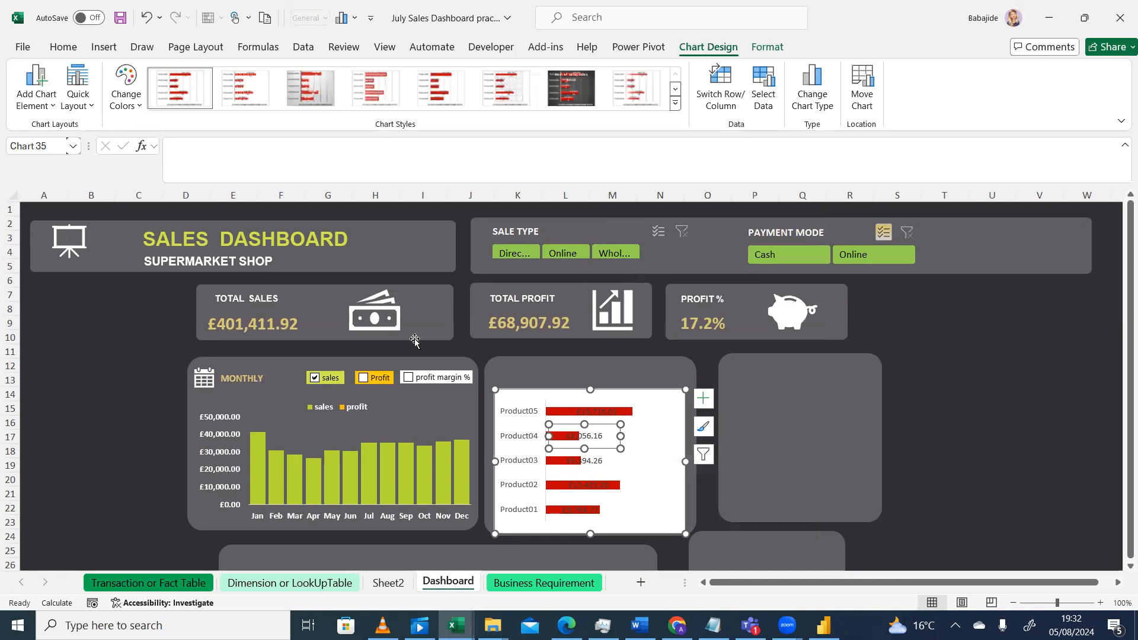
Step: Undo the individual label resizing and the Inside End label position on the product chart
click(145, 20)
click(146, 20)
click(146, 19)
click(145, 20)
click(145, 20)
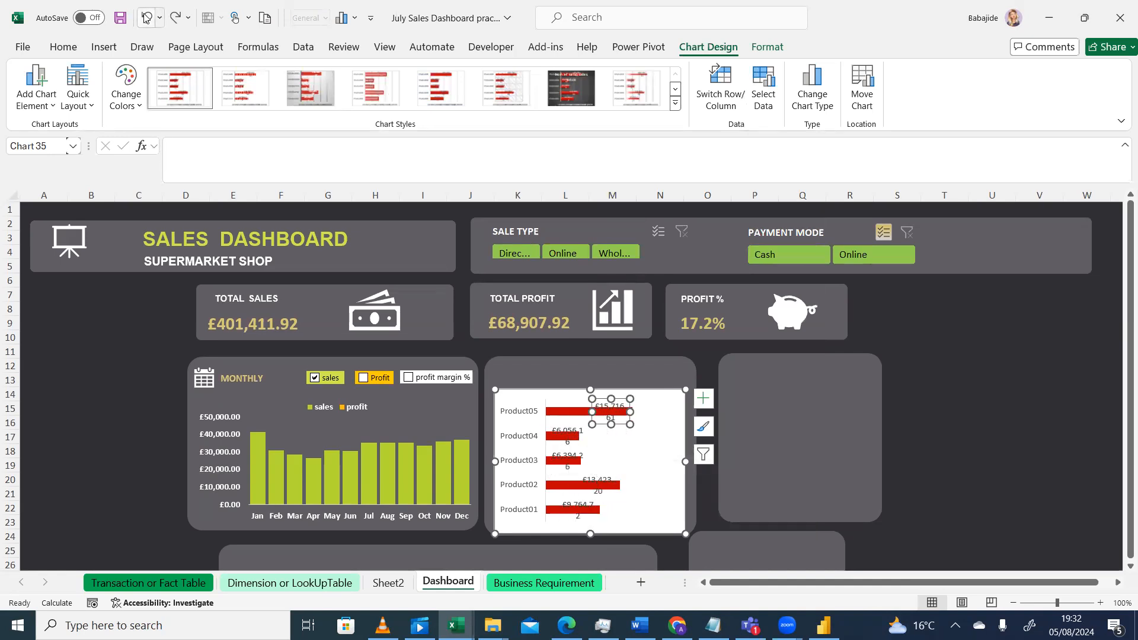
click(145, 19)
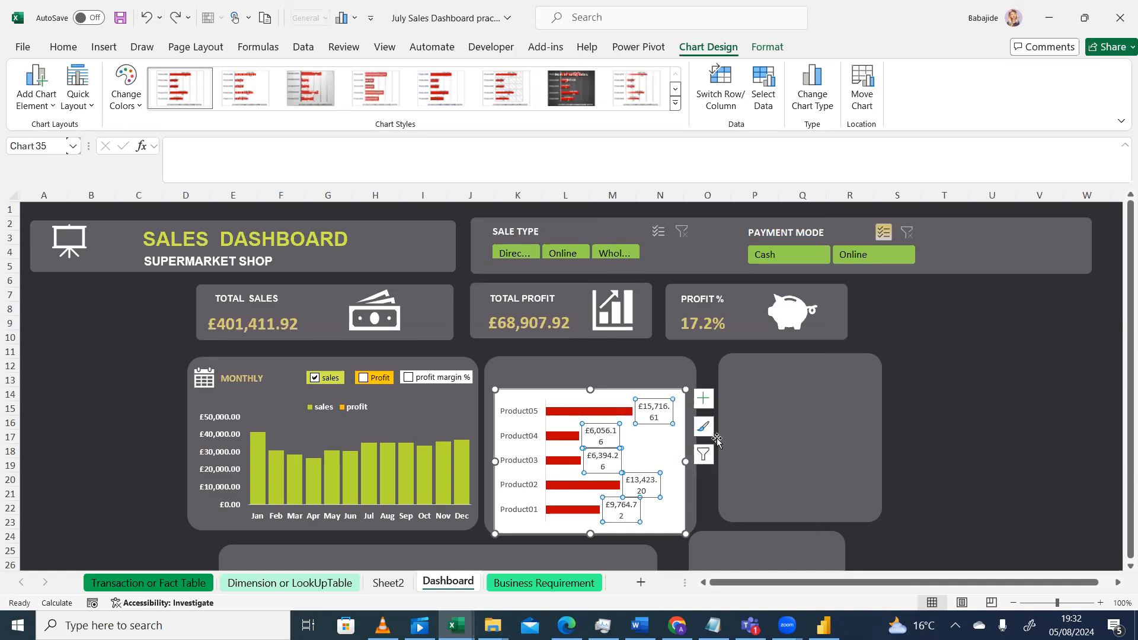
Step: Set the label position of all the product chart's data labels to Center
click(703, 398)
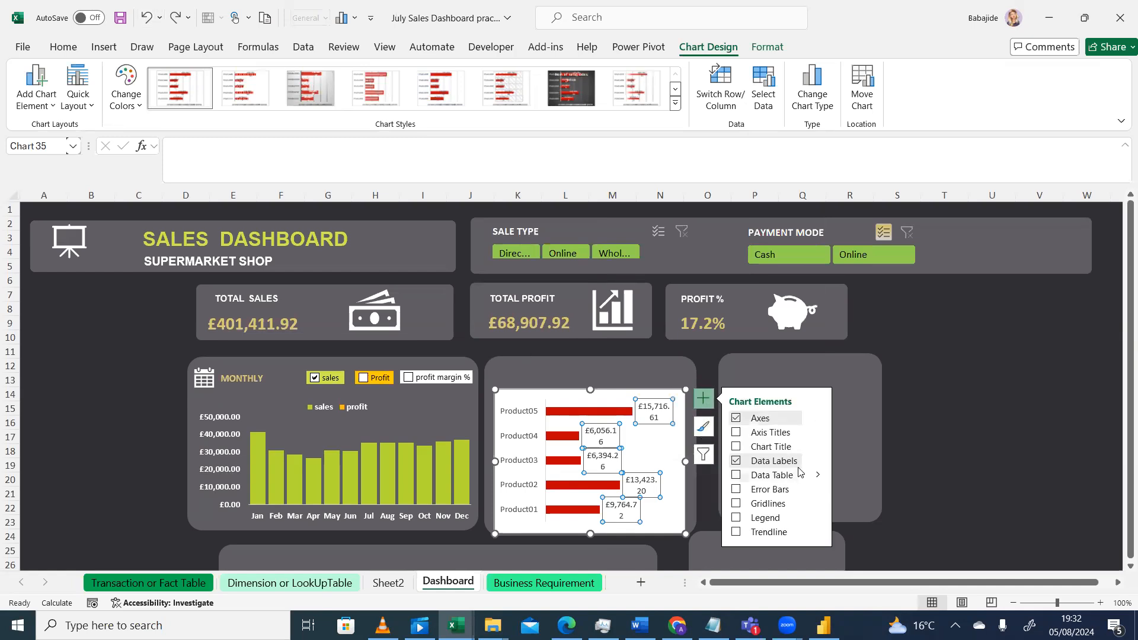
click(817, 462)
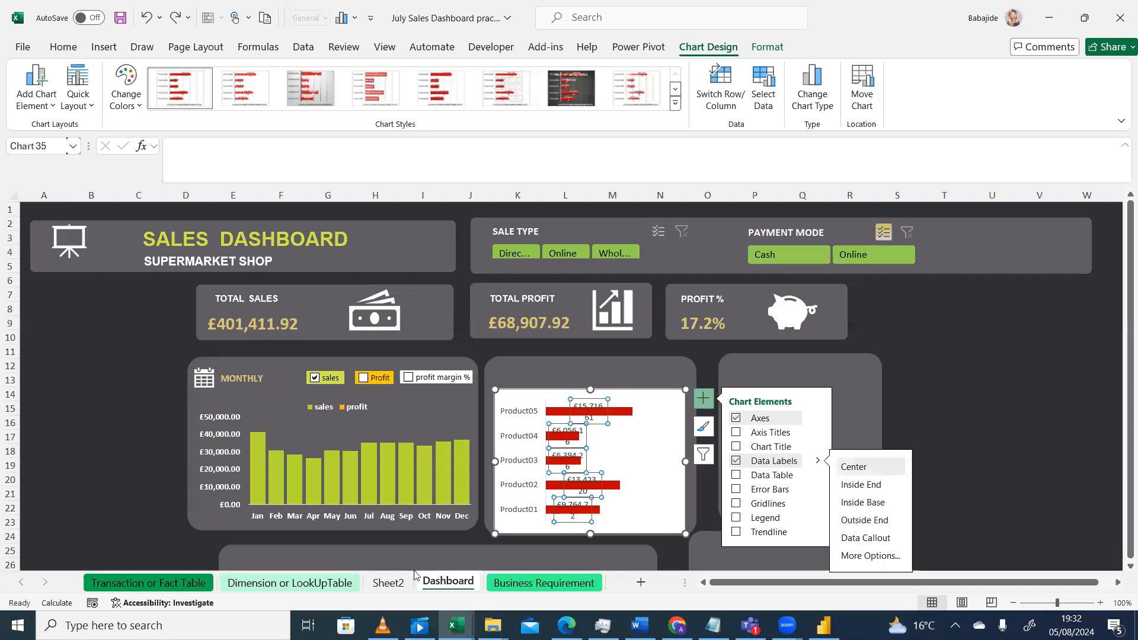
click(63, 47)
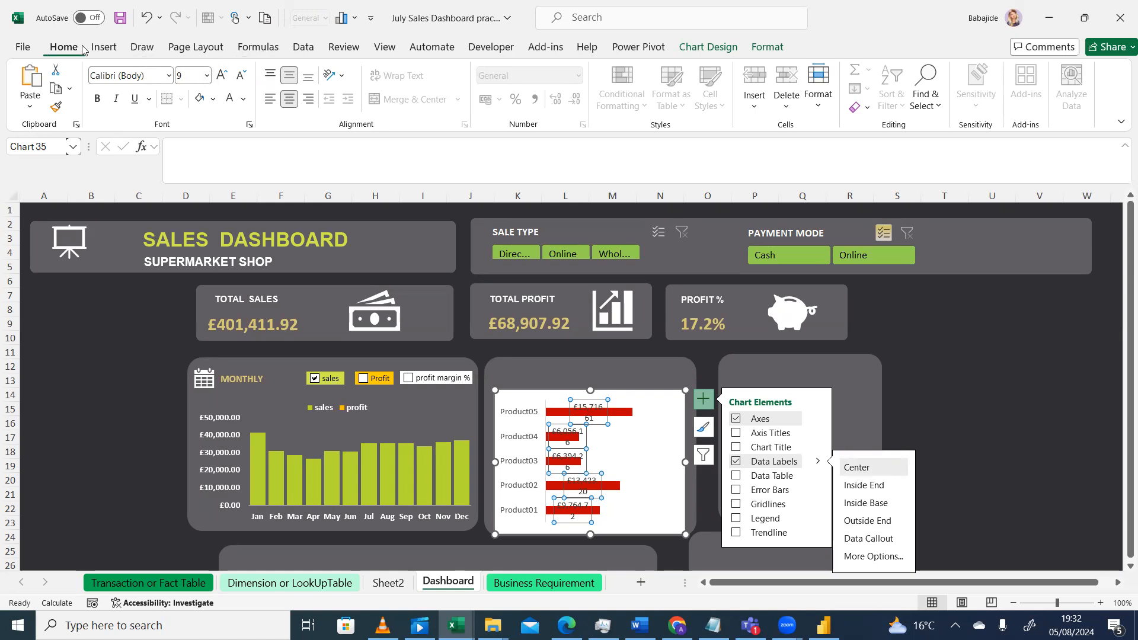
click(258, 47)
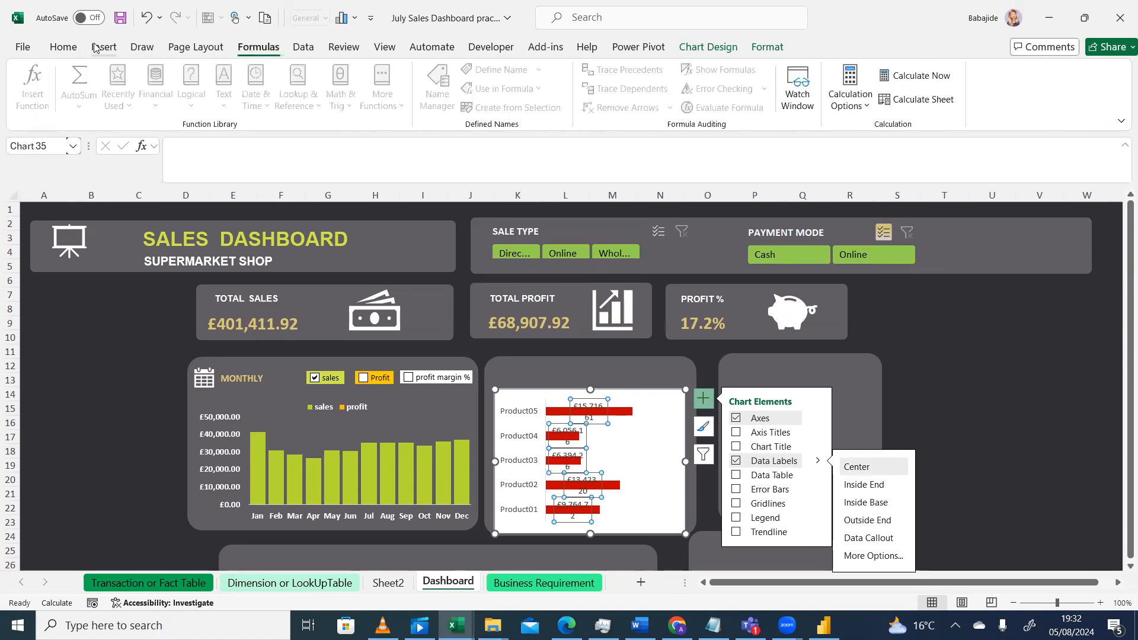
click(67, 47)
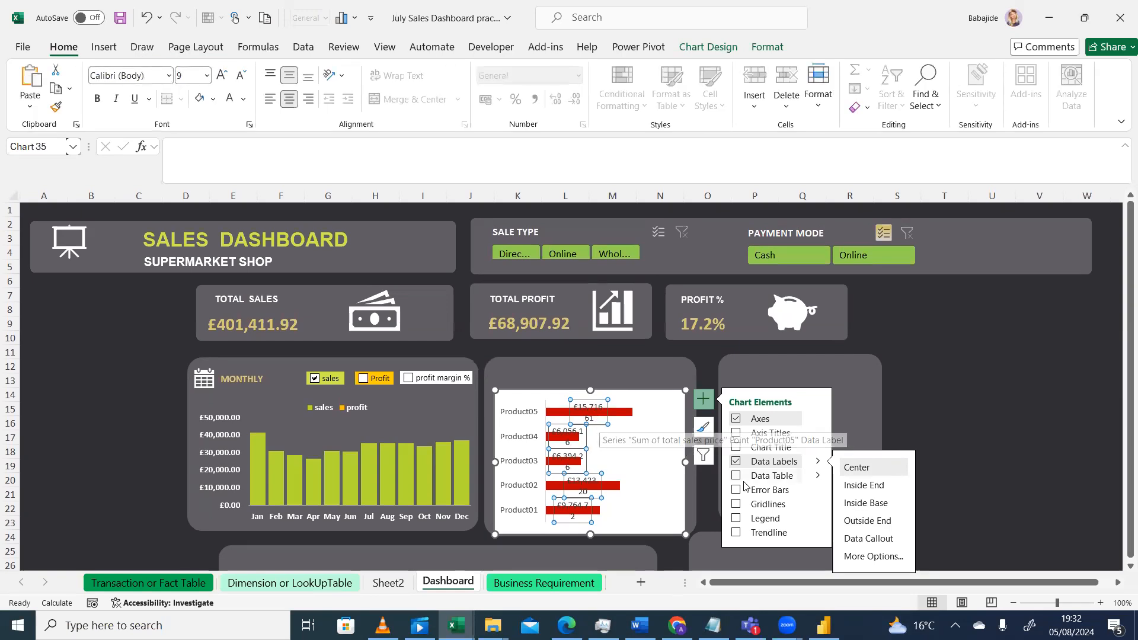
Step: Format the product chart's data labels with the Number category, 0 decimal places and the 1000 separator
click(863, 557)
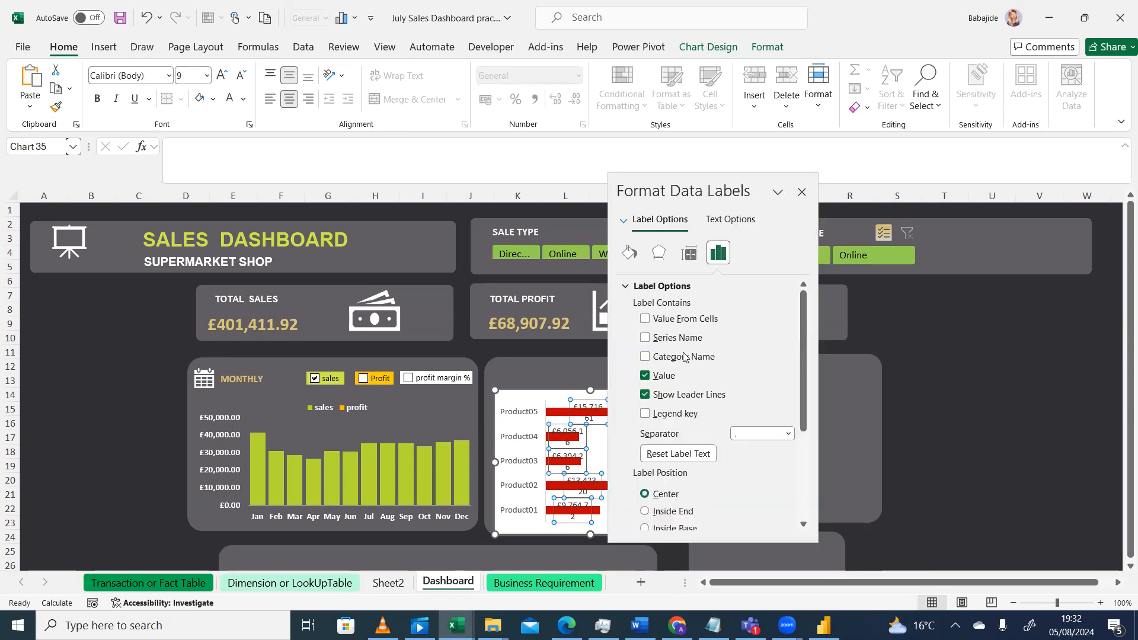
click(788, 434)
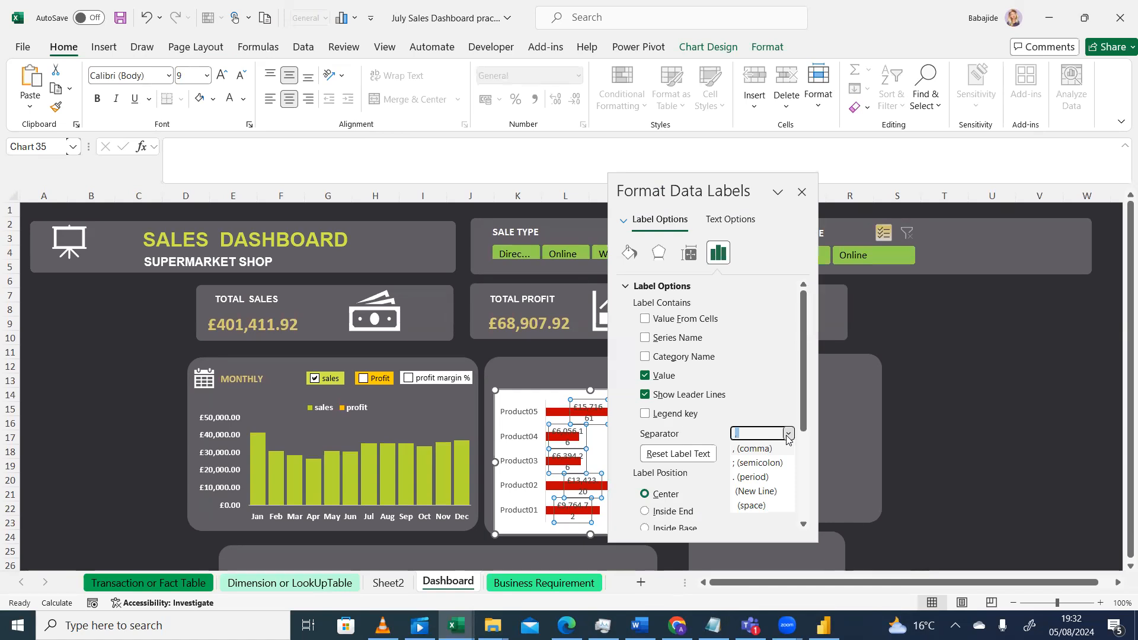
click(787, 437)
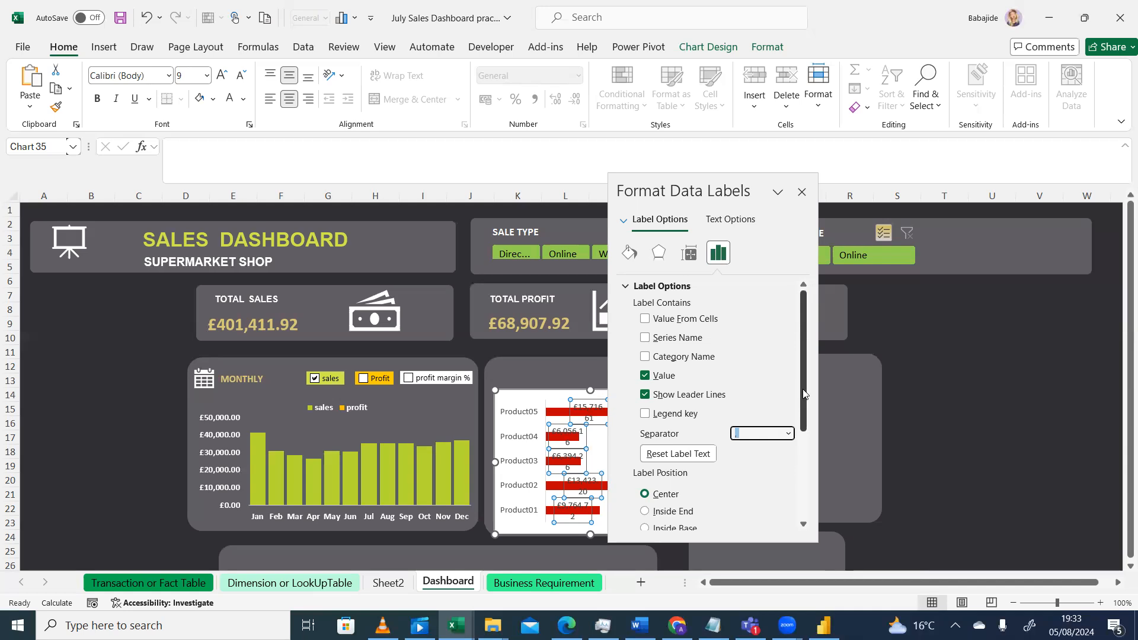
drag(804, 394, 803, 504)
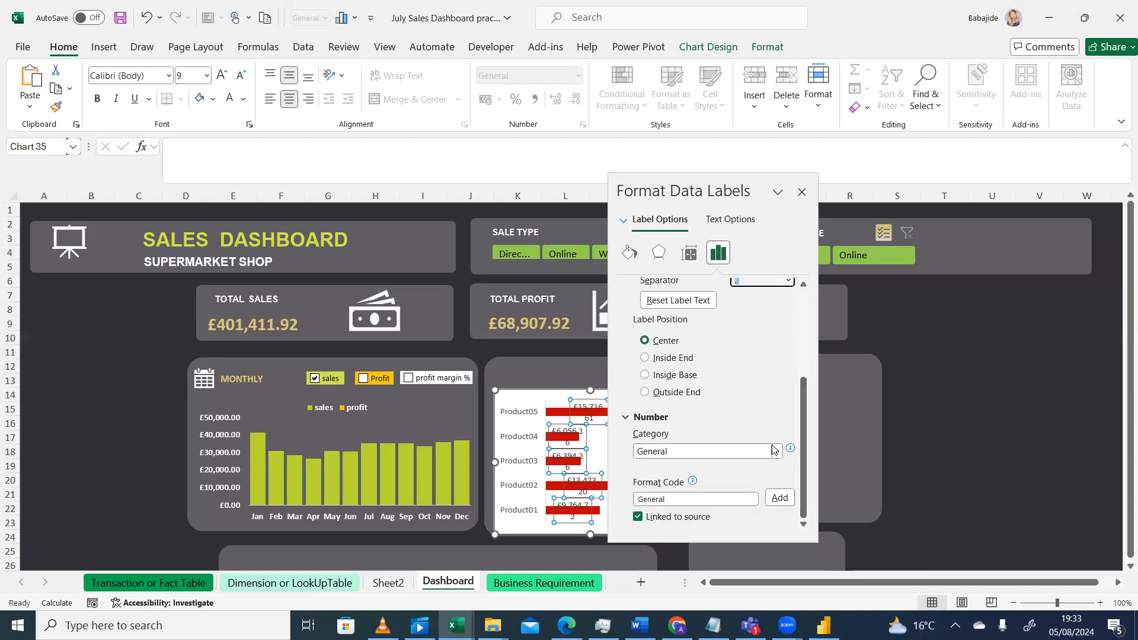
click(776, 452)
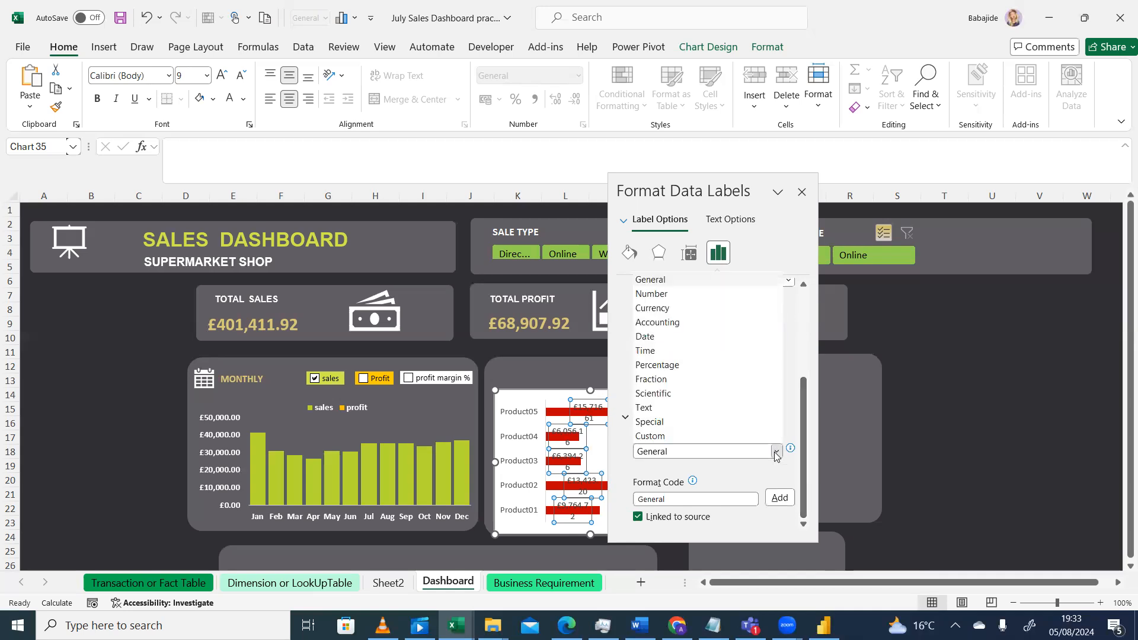
click(676, 286)
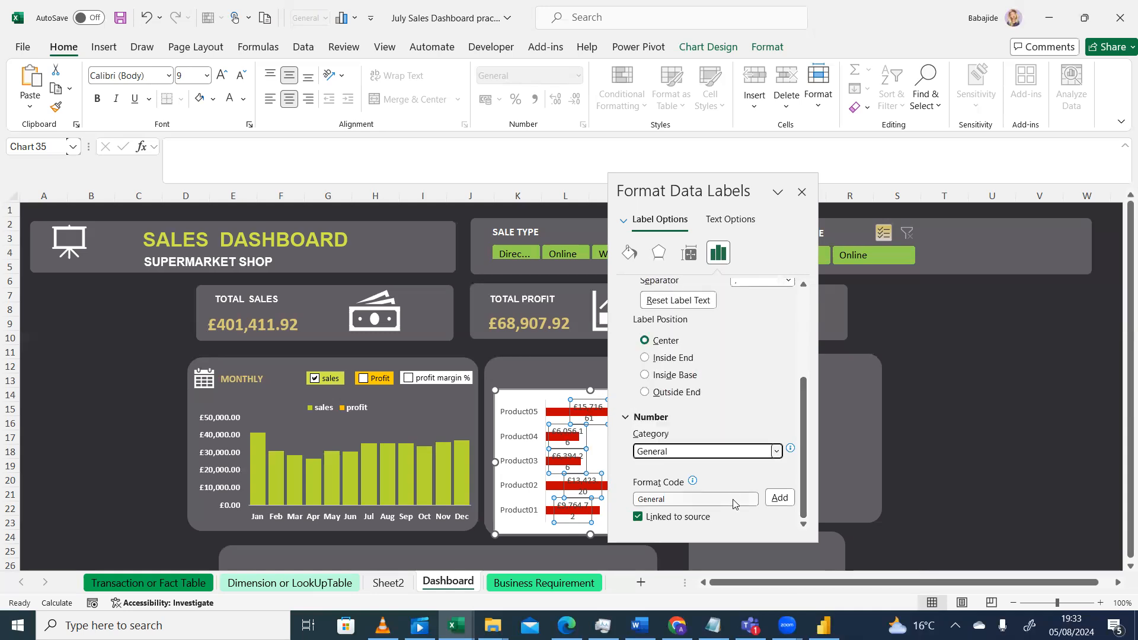
click(776, 452)
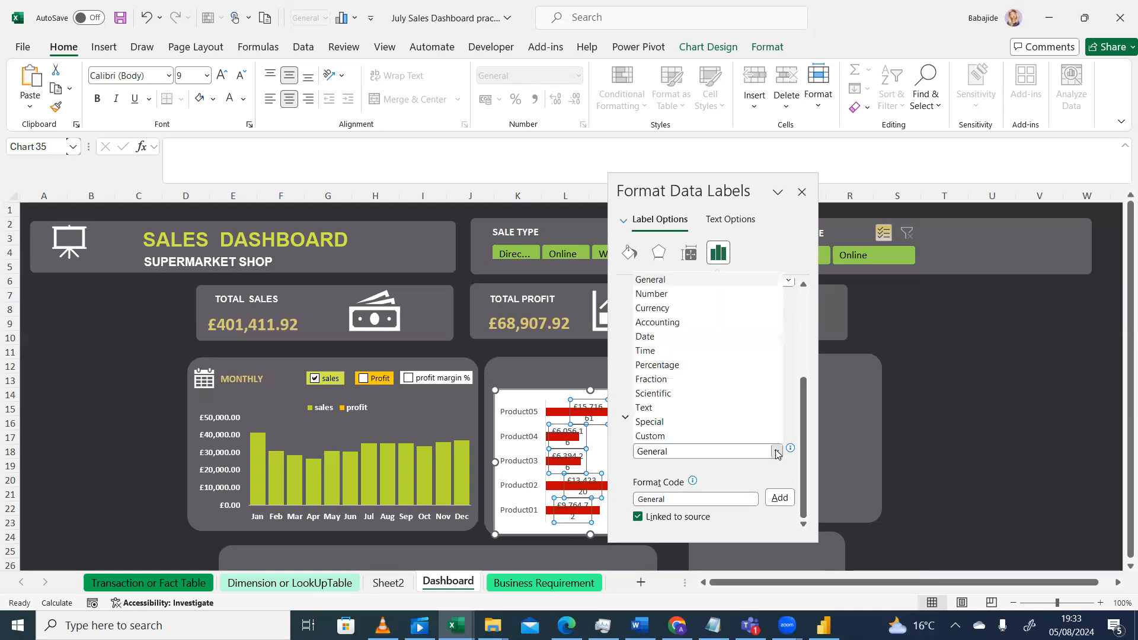
click(673, 294)
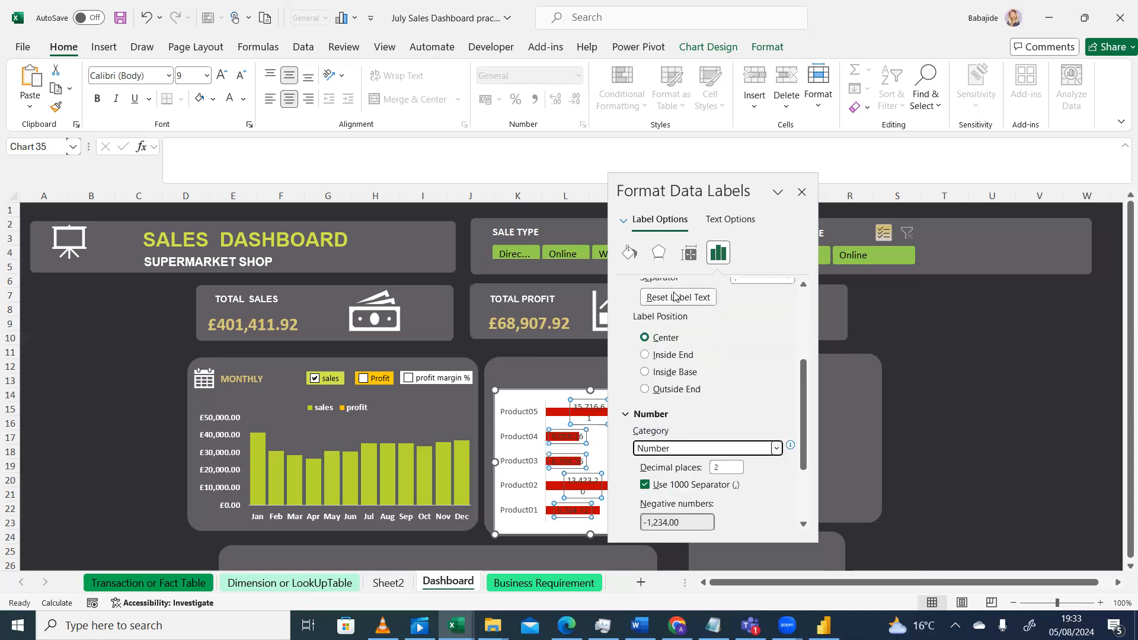
click(729, 466)
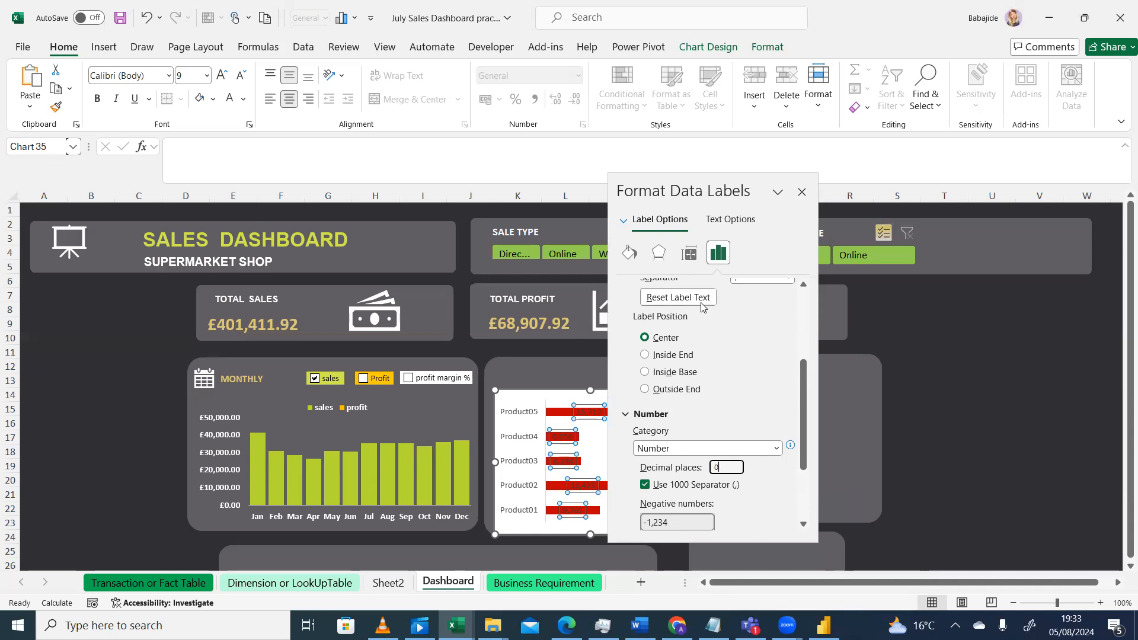
click(629, 253)
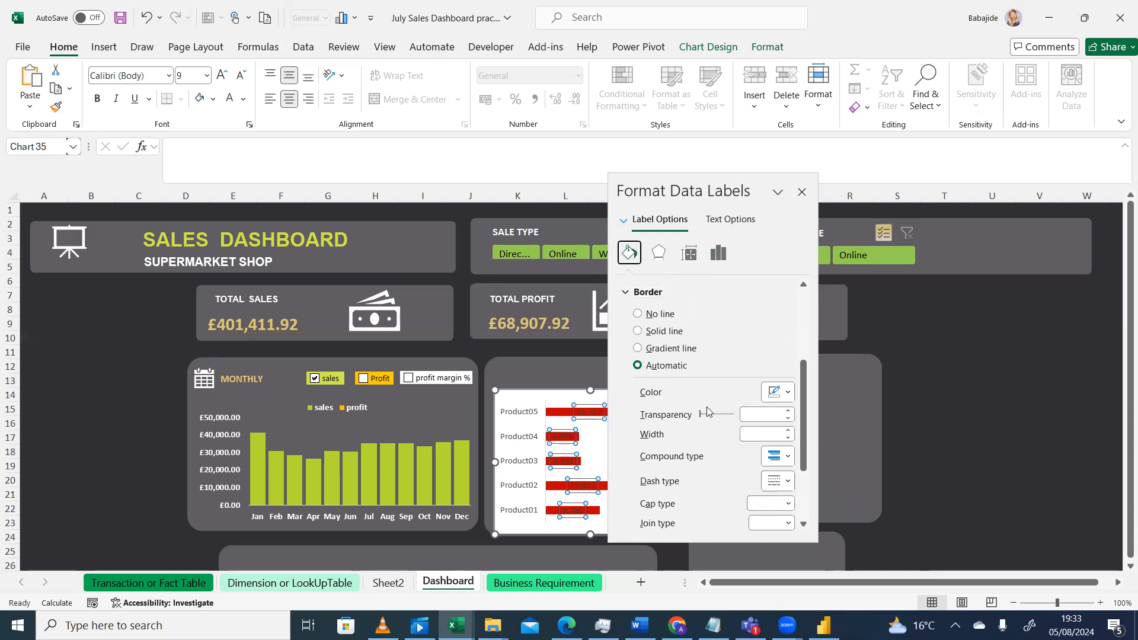
click(788, 392)
click(773, 432)
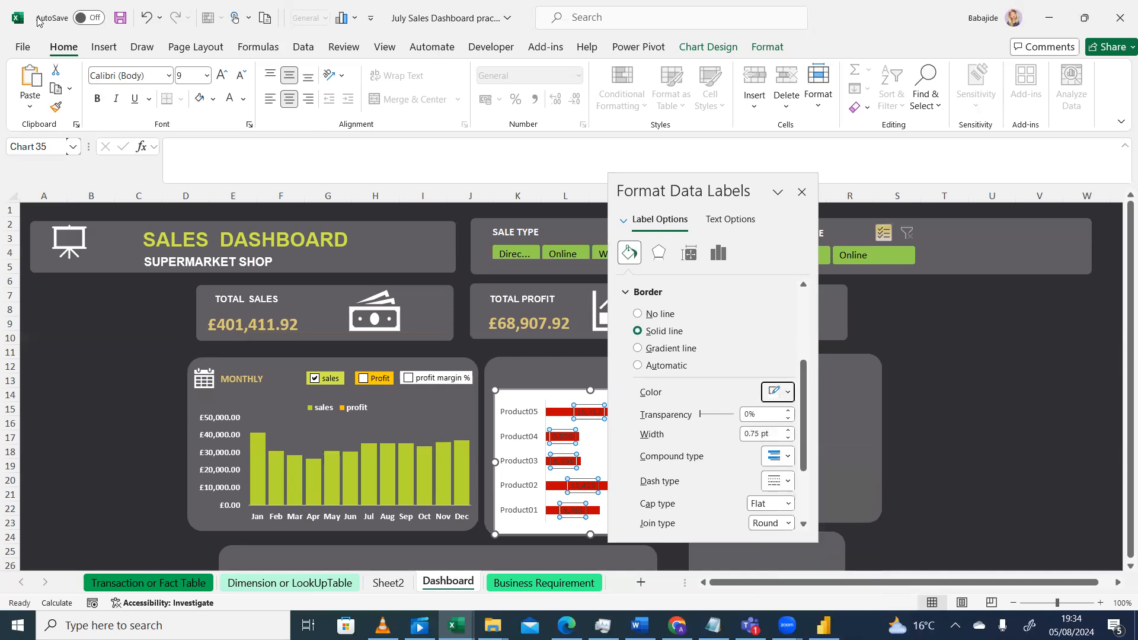
click(147, 18)
click(147, 17)
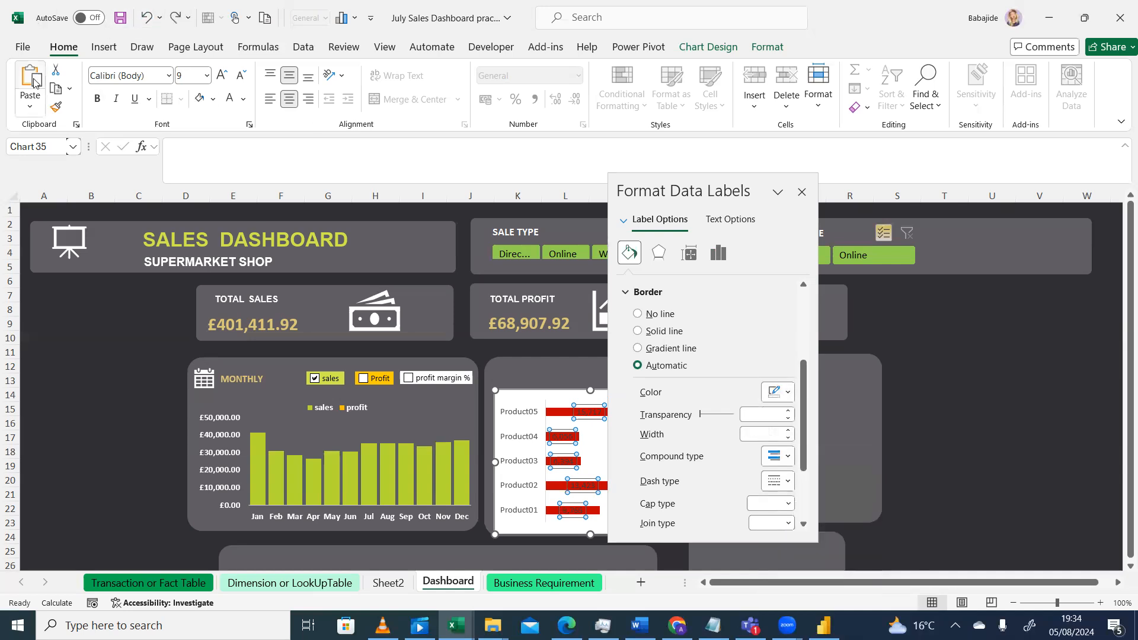
Step: Make the product chart's data label text white and bold
click(245, 101)
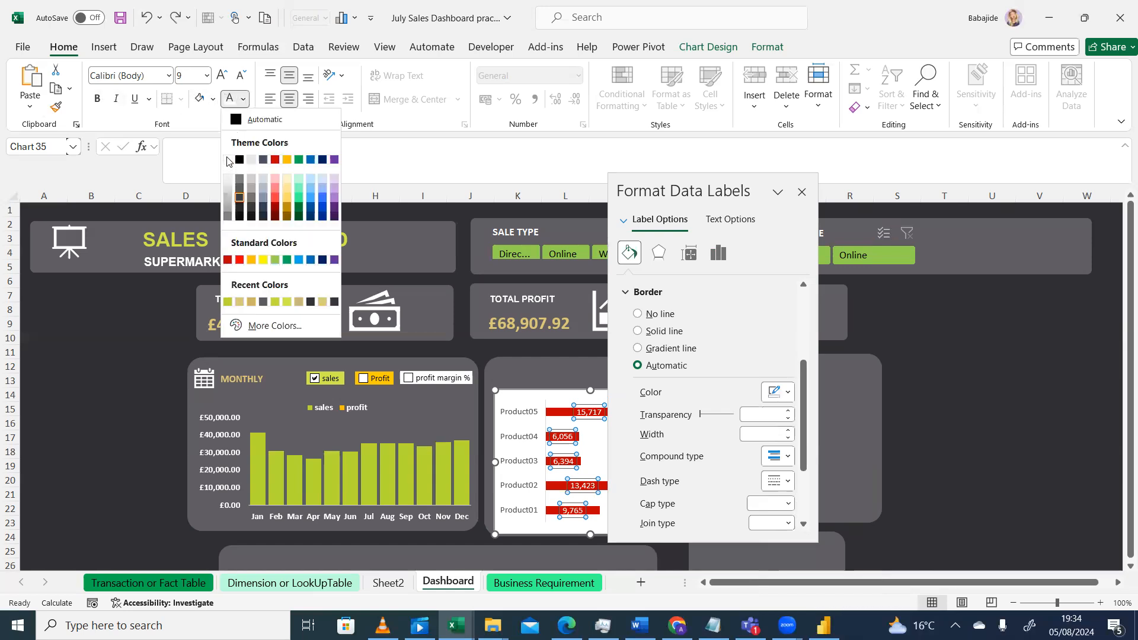
click(228, 161)
click(96, 99)
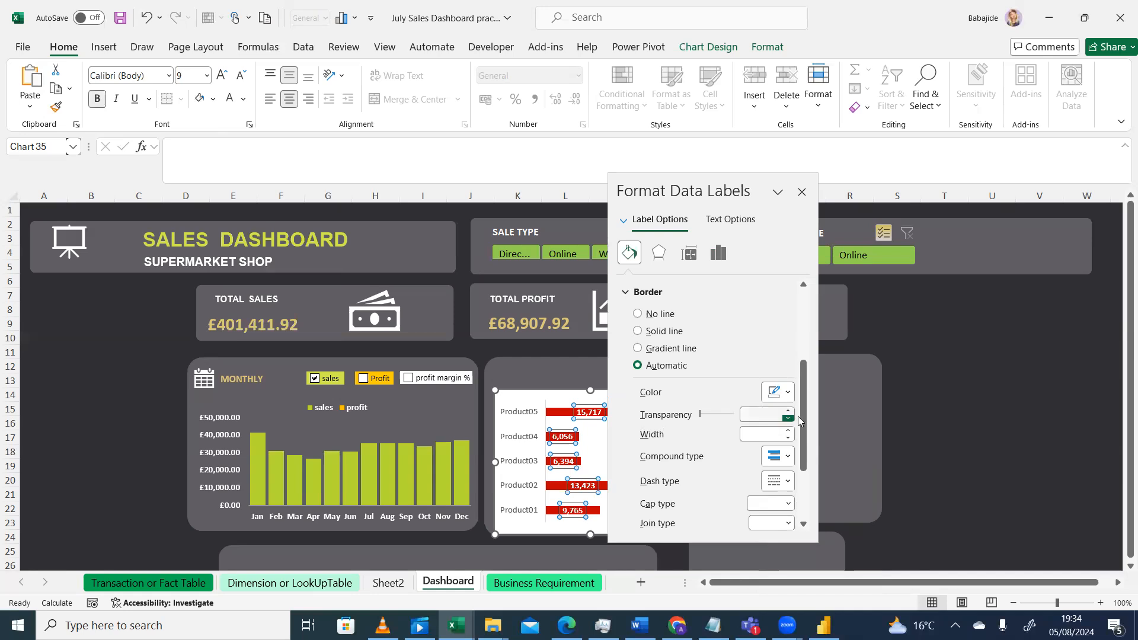
Step: Change the product chart's data labels to the Accounting number category with 0 decimal places and the £ symbol
click(719, 255)
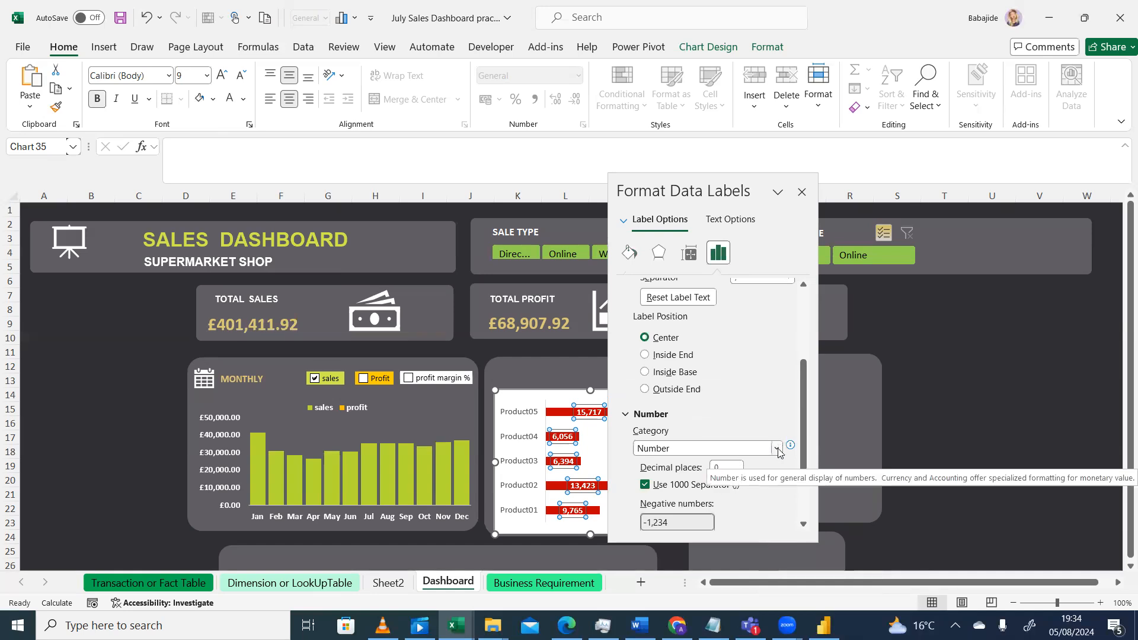
click(627, 414)
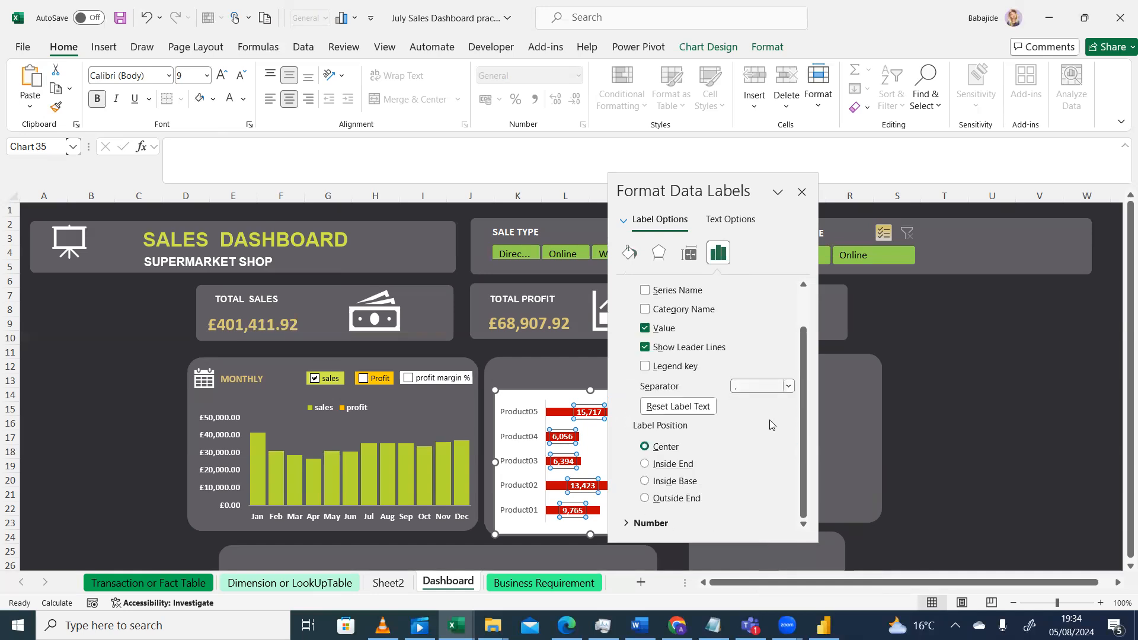
click(653, 523)
drag(804, 391, 807, 467)
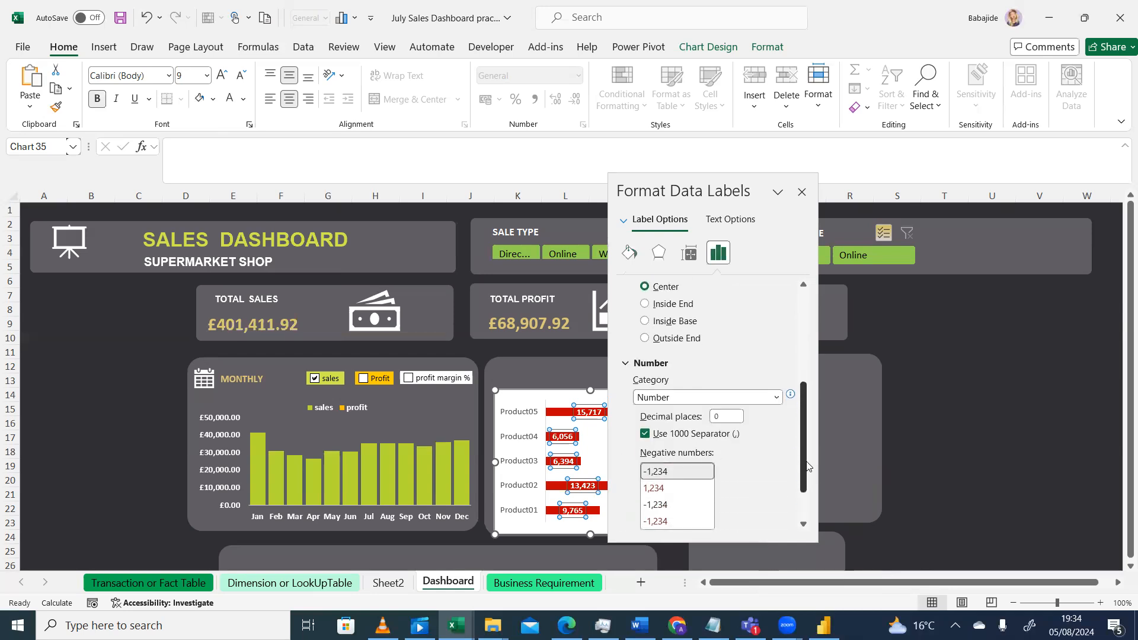
click(776, 398)
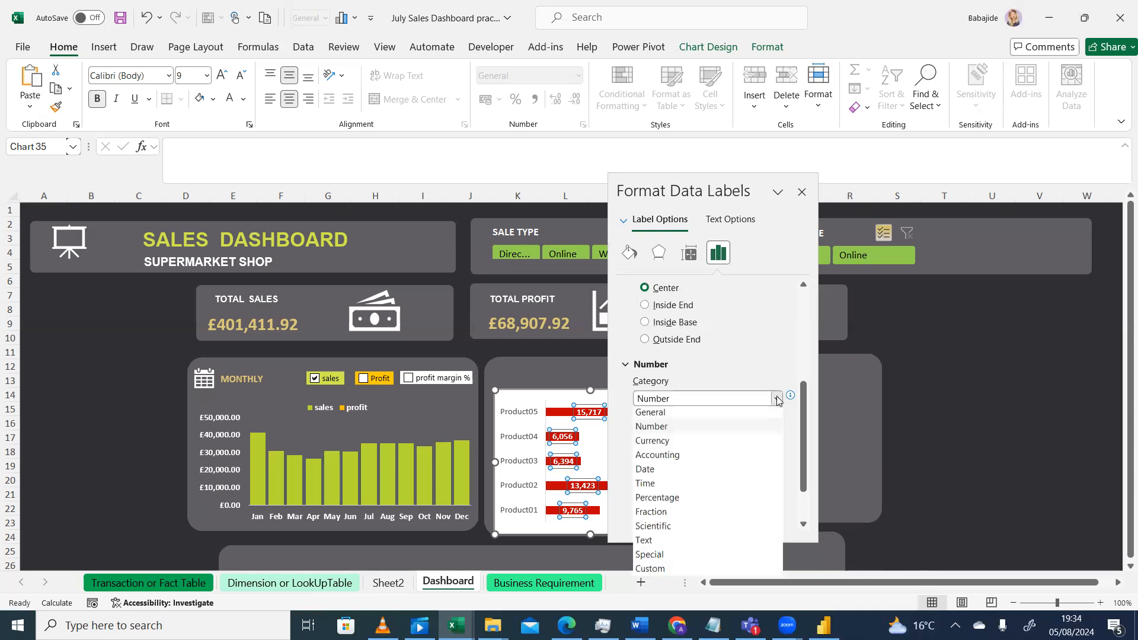
click(658, 457)
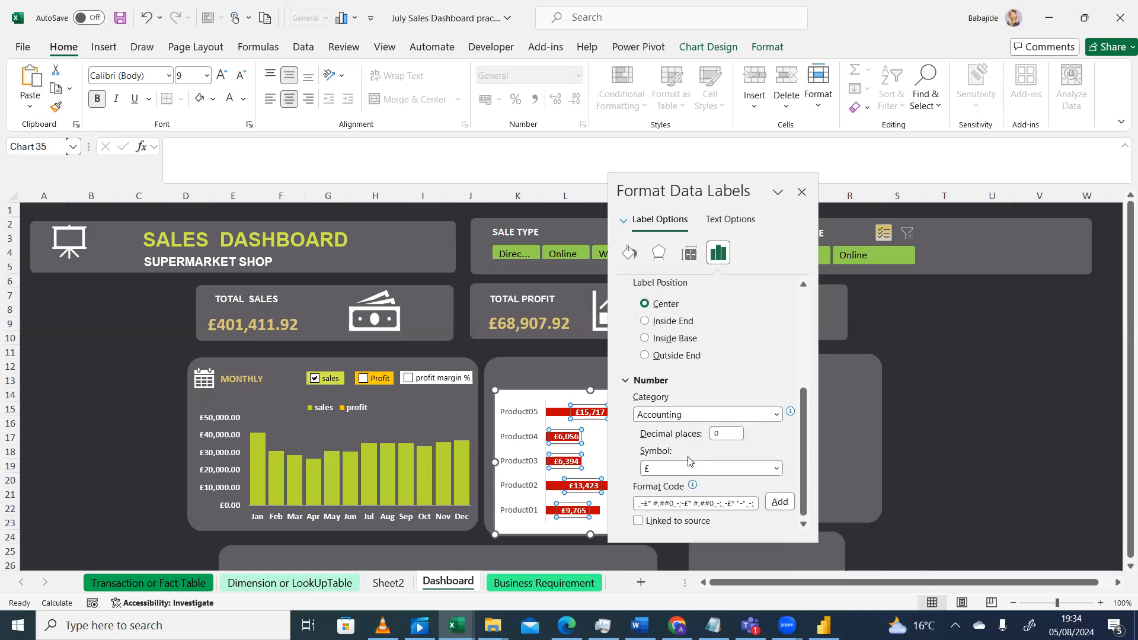
click(801, 192)
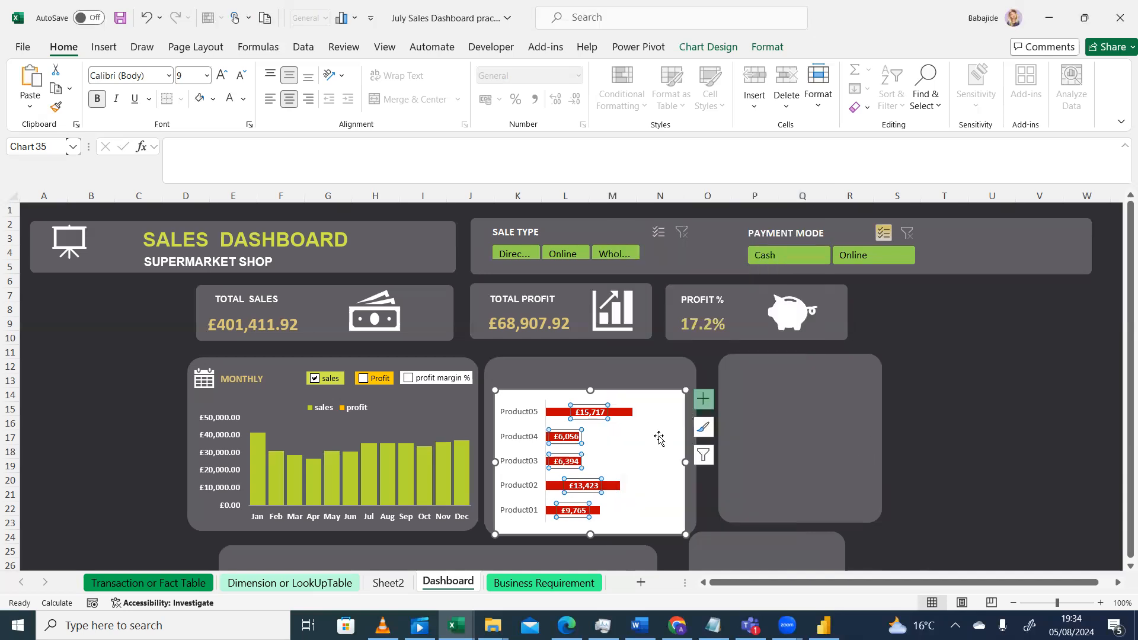
Step: Remove the fill and the outline from the product chart's chart area
click(645, 442)
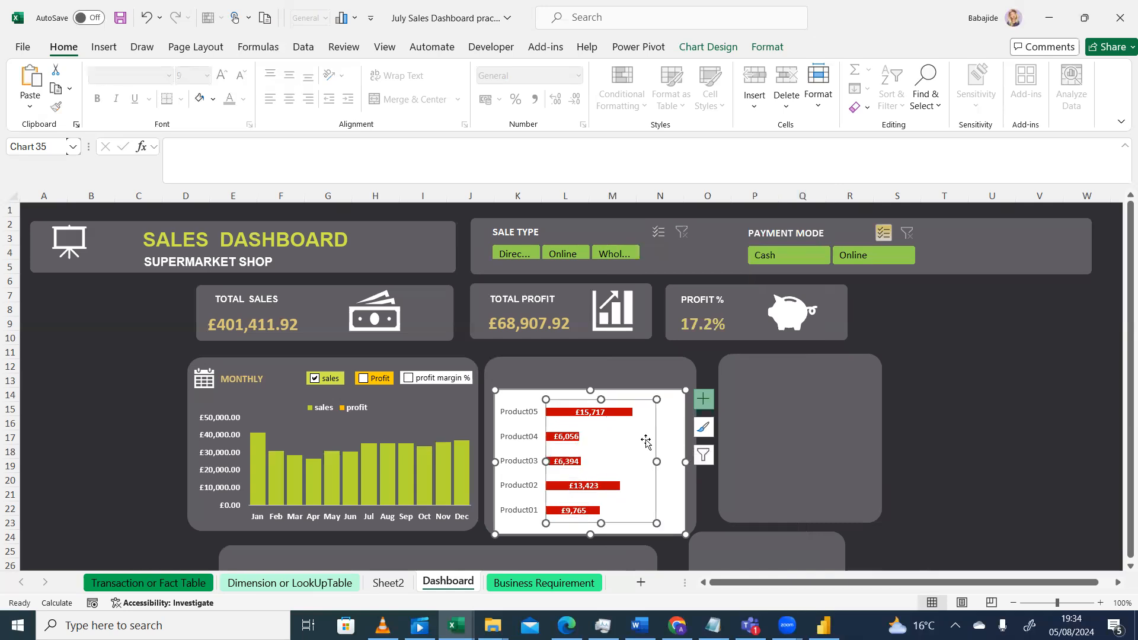
click(679, 418)
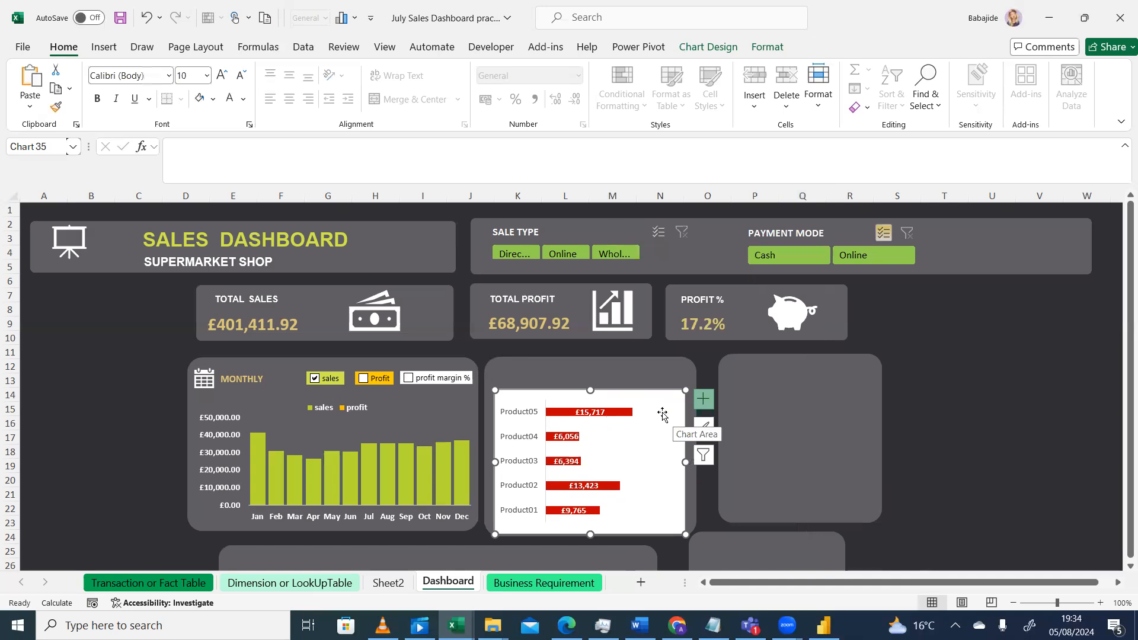
click(767, 47)
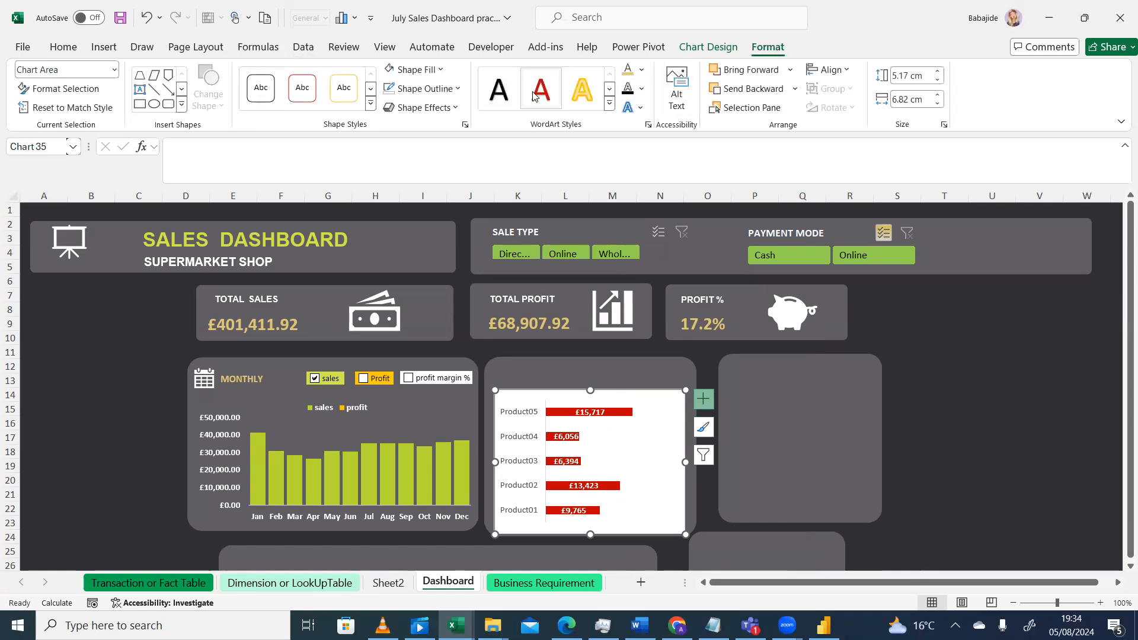
click(440, 70)
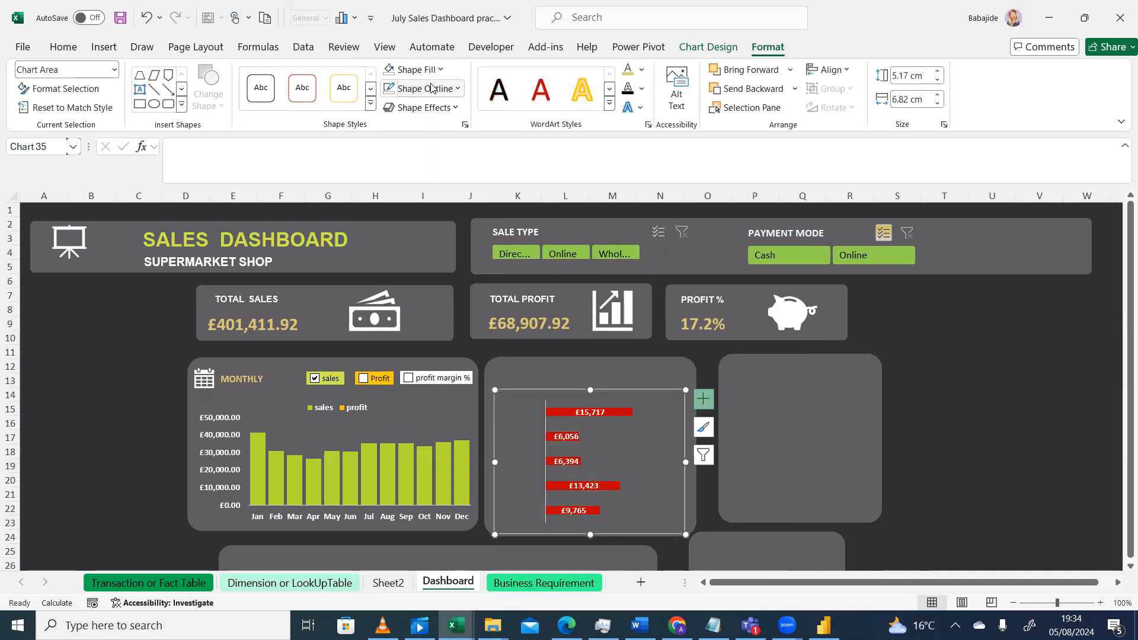
click(441, 71)
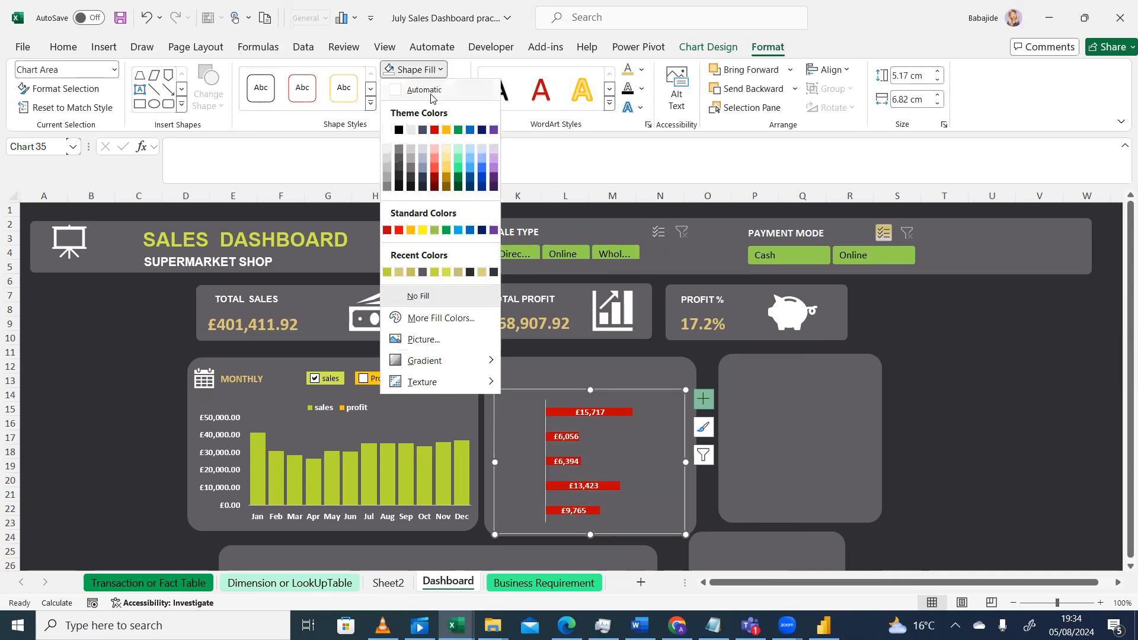
click(442, 76)
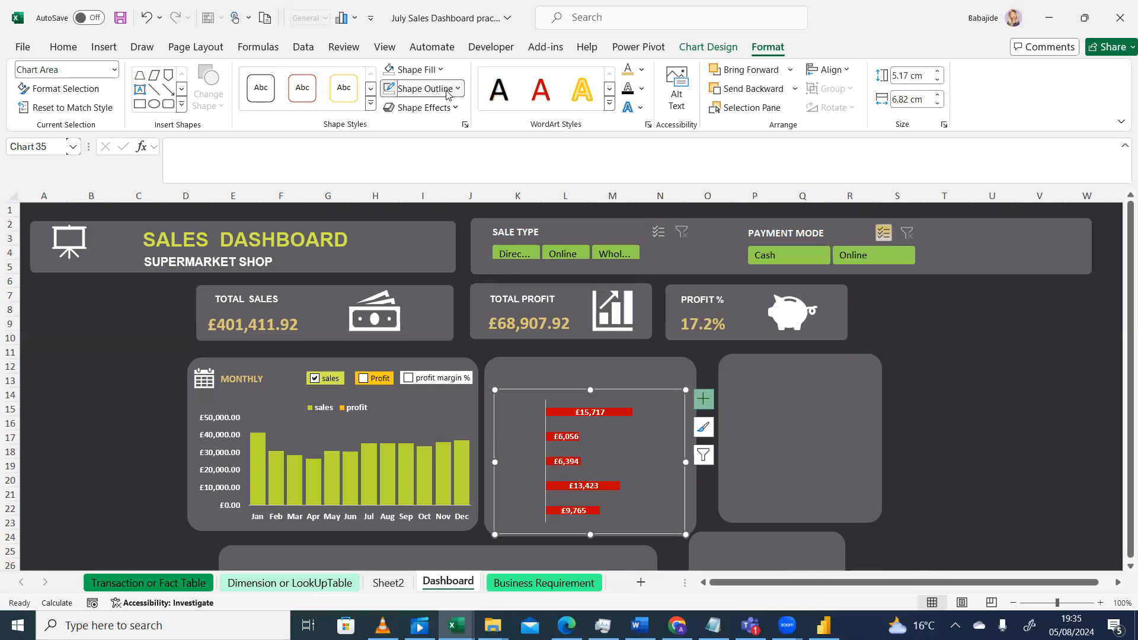
click(458, 89)
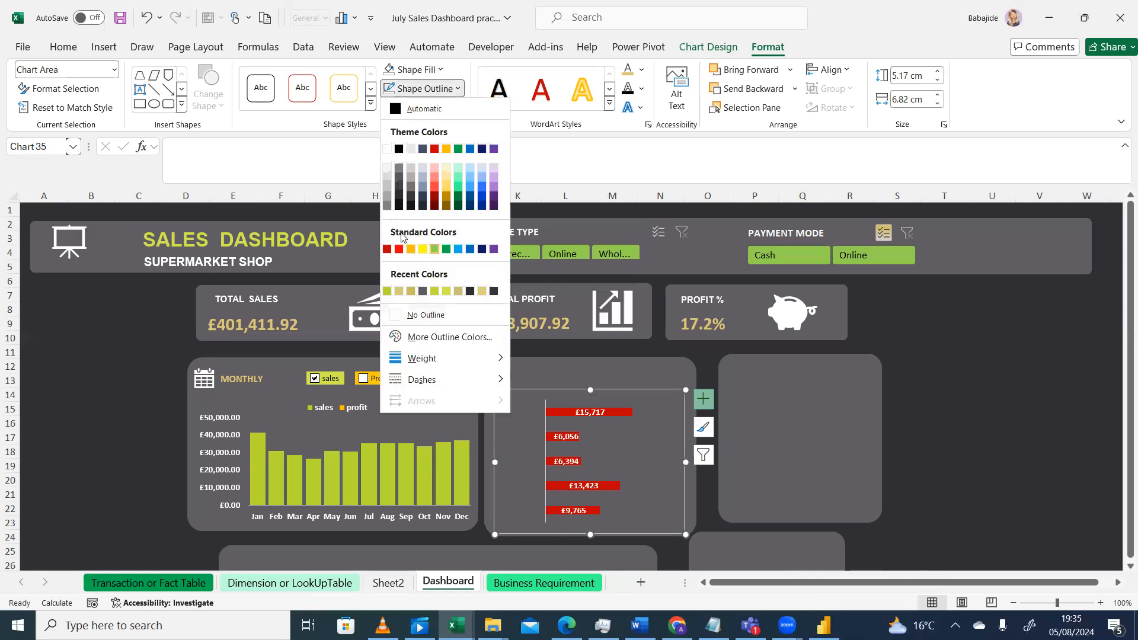
click(408, 315)
Step: Set the product chart's vertical category axis label text to white
click(520, 439)
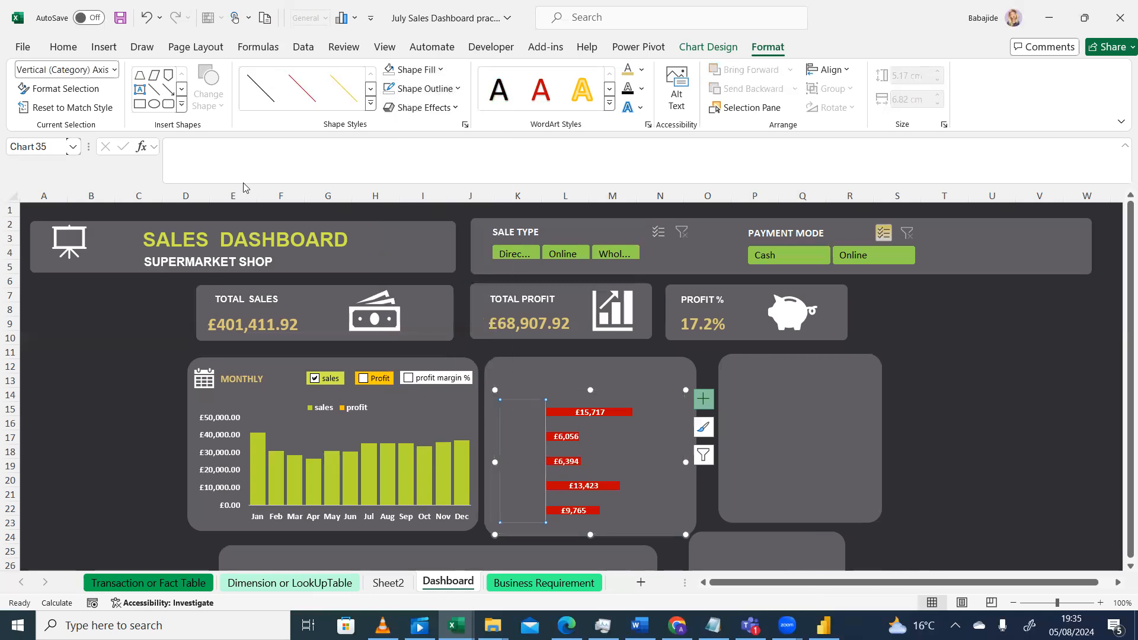
click(63, 47)
click(244, 100)
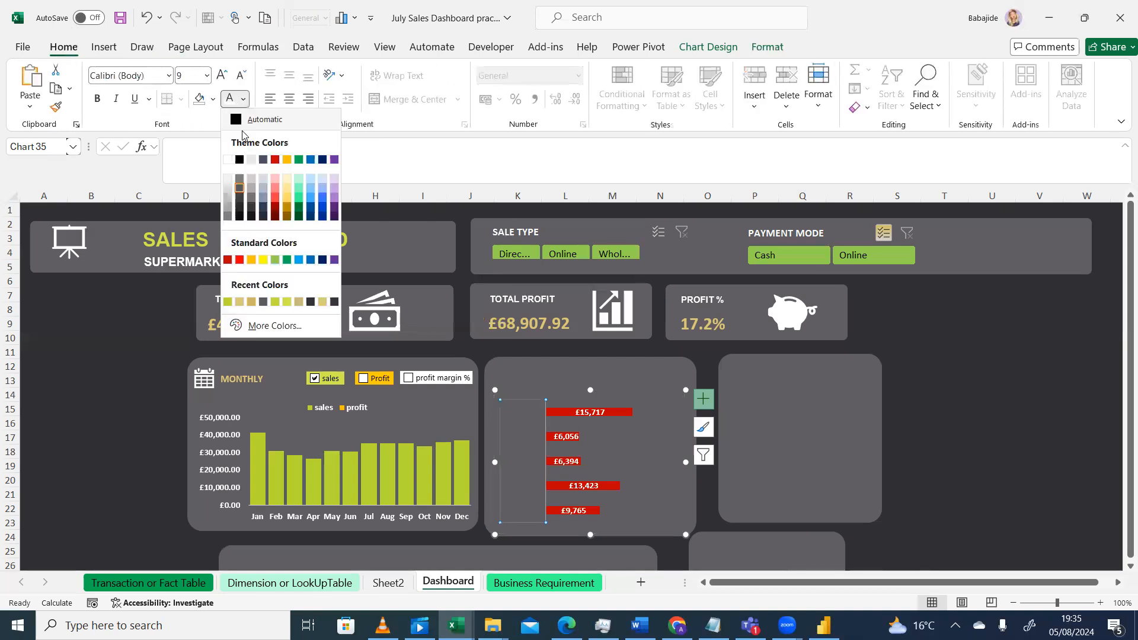
click(228, 160)
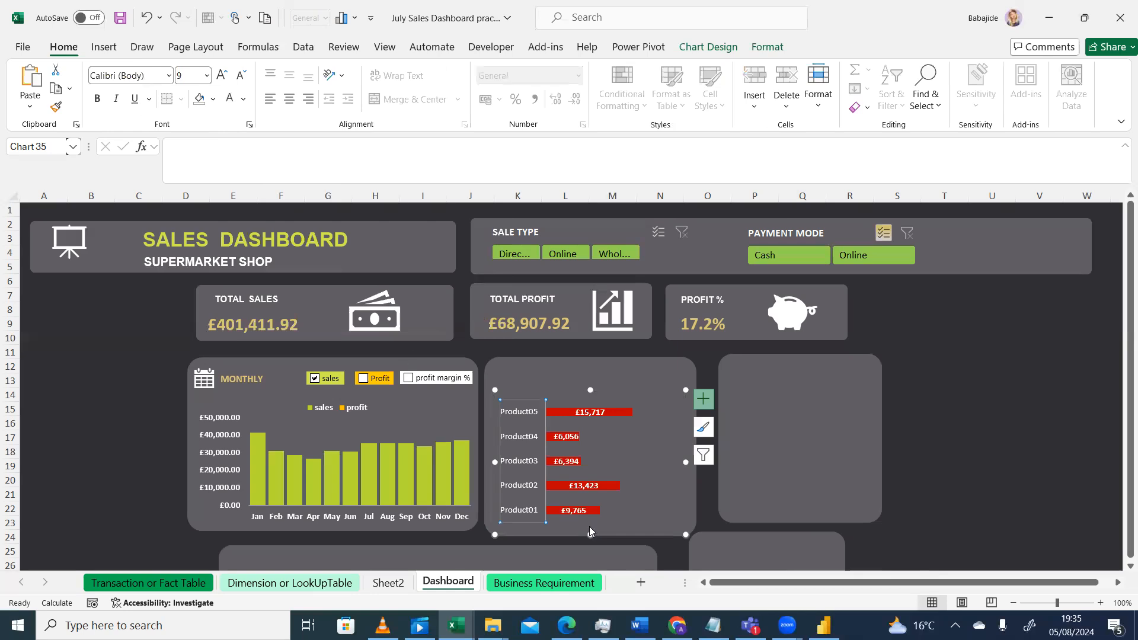
click(601, 527)
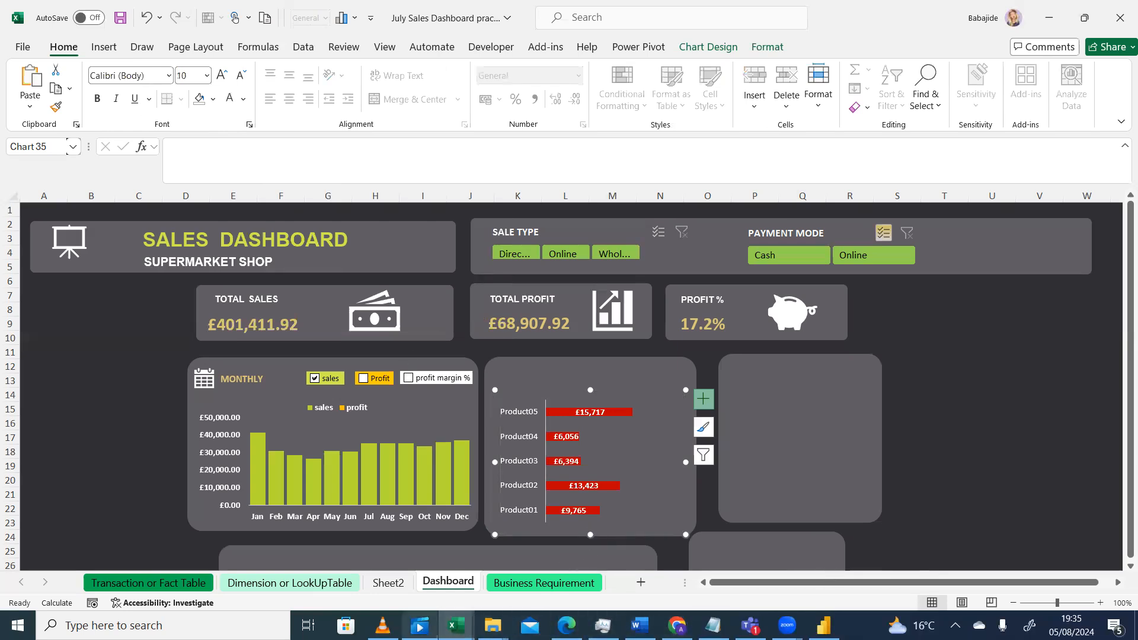
Step: Shift the product chart slightly to the right in the card beside the monthly chart
click(384, 625)
click(385, 625)
click(726, 502)
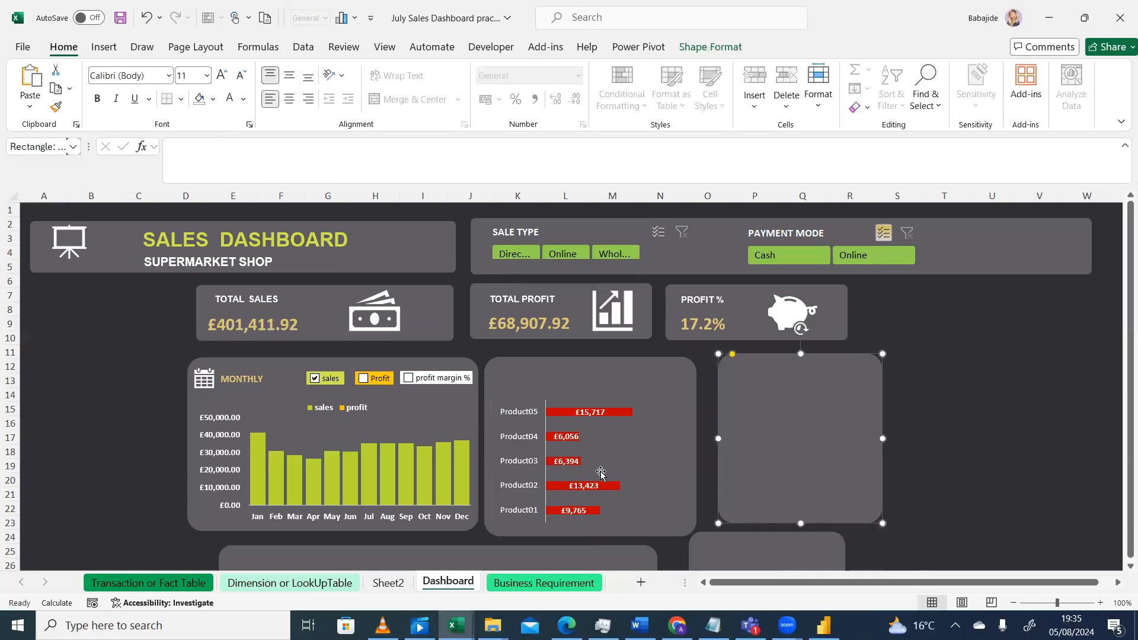
click(525, 430)
drag(509, 389, 541, 391)
click(595, 491)
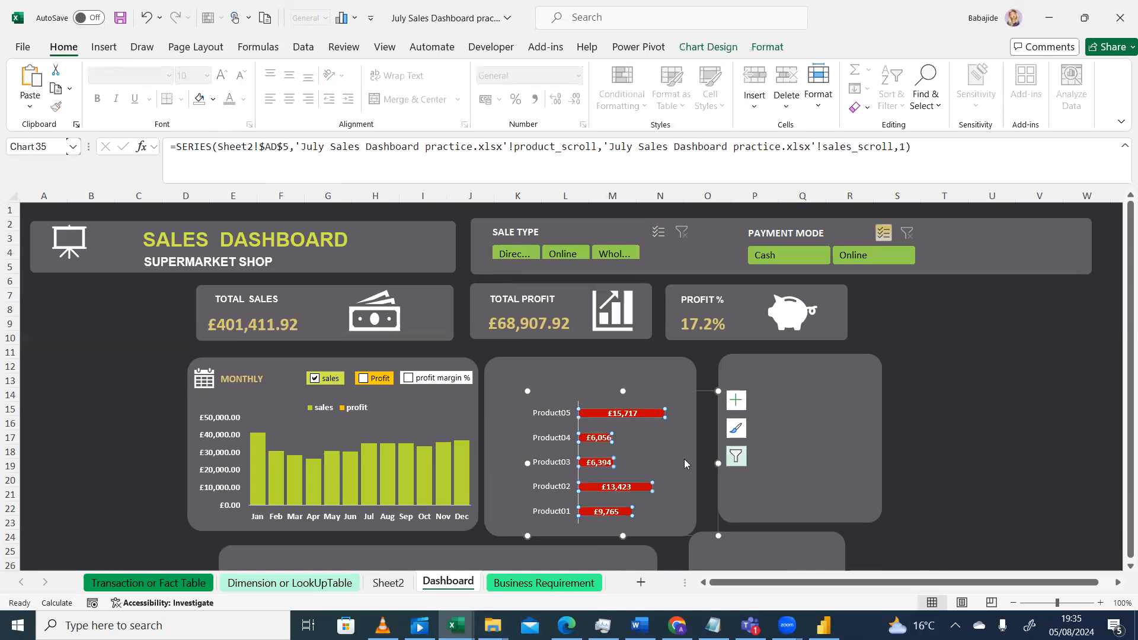
right_click(659, 419)
click(714, 578)
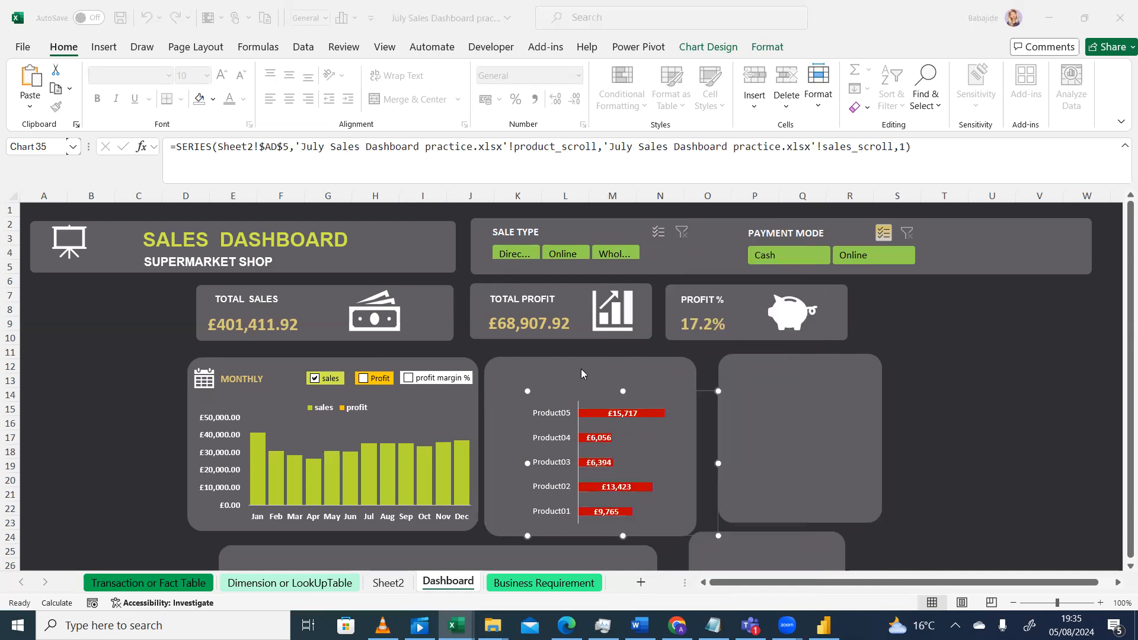
click(629, 253)
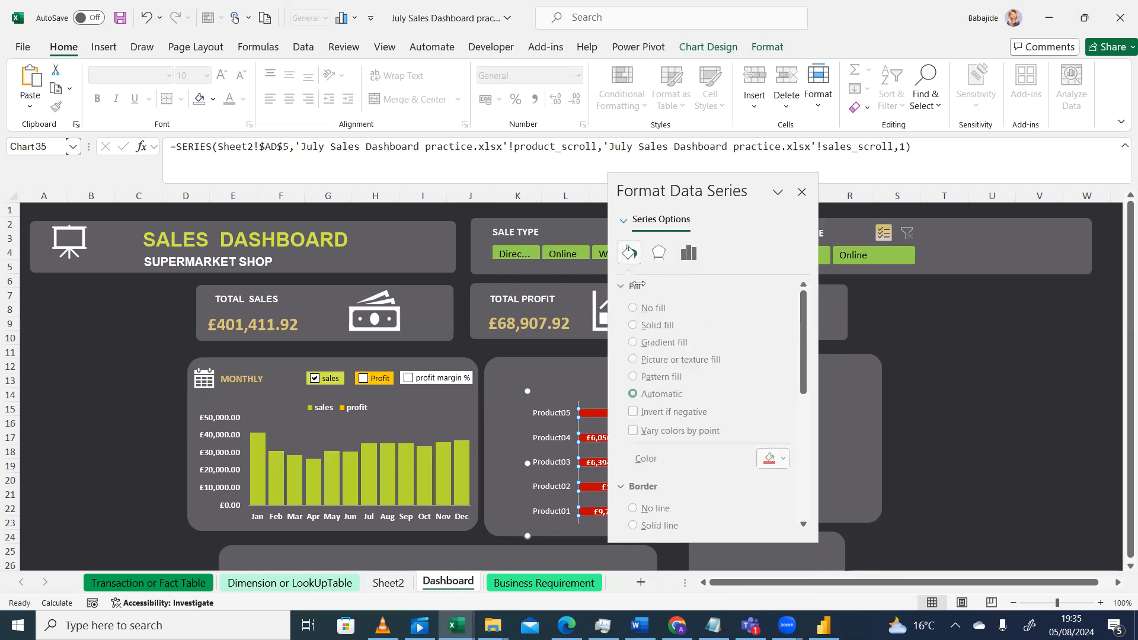
click(788, 459)
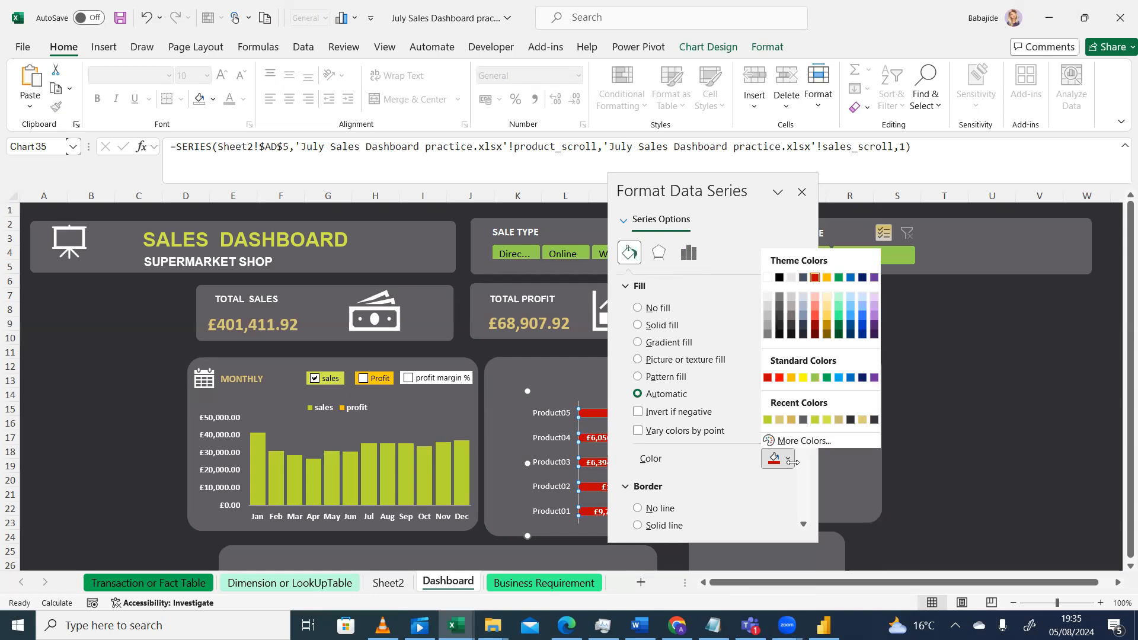
click(985, 386)
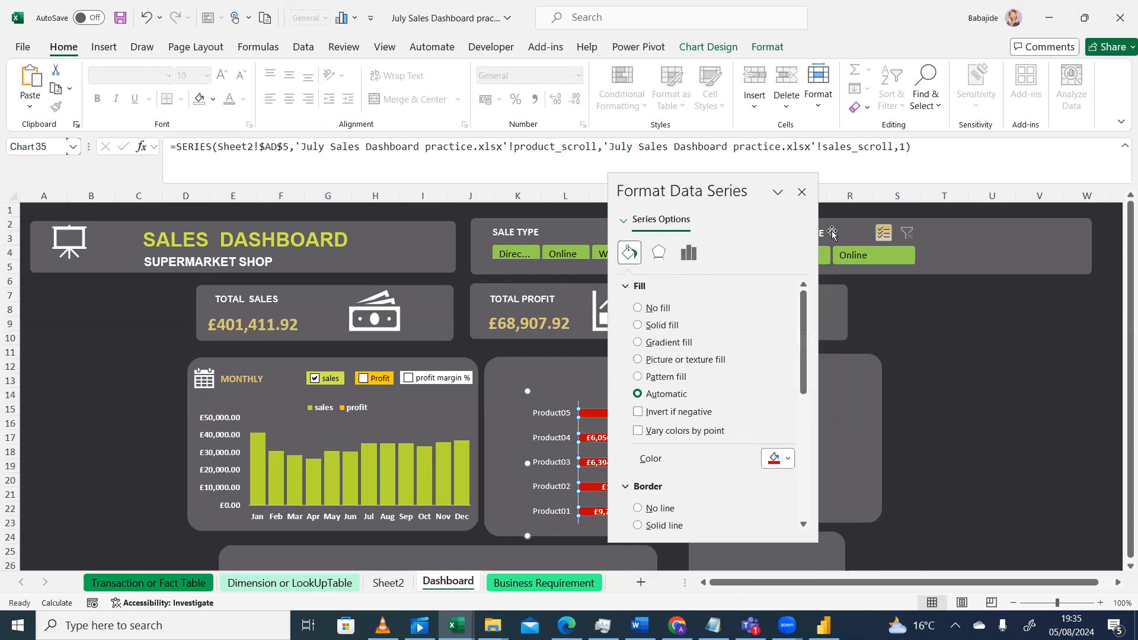
click(802, 191)
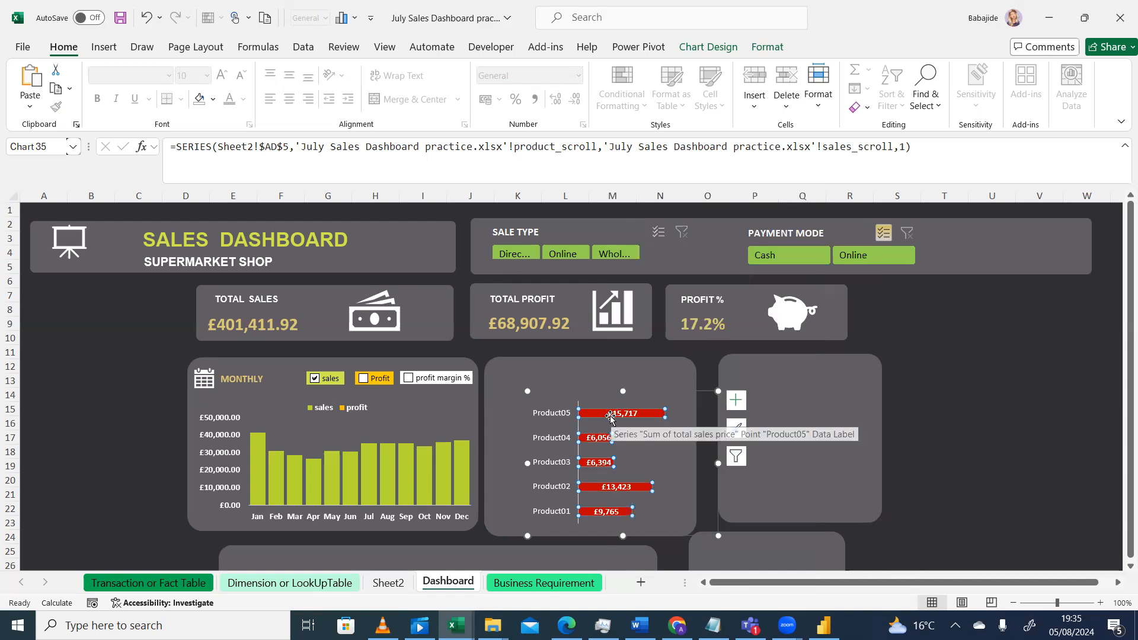
Step: Apply a gradient fill to the product chart's bar series
click(611, 416)
click(591, 416)
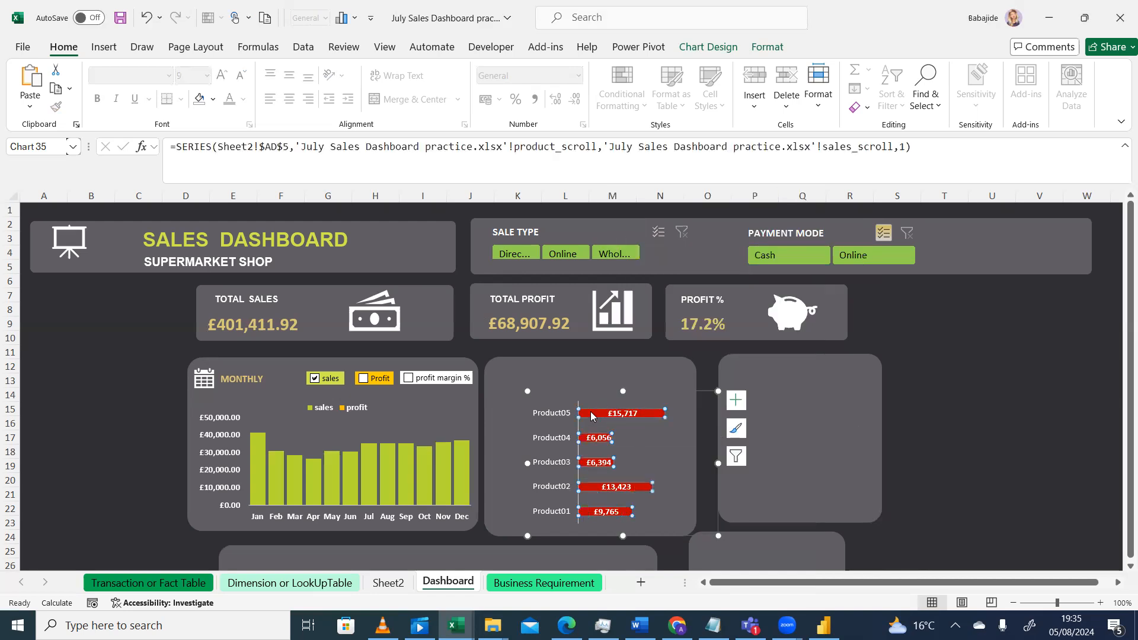
mouse_move(591, 416)
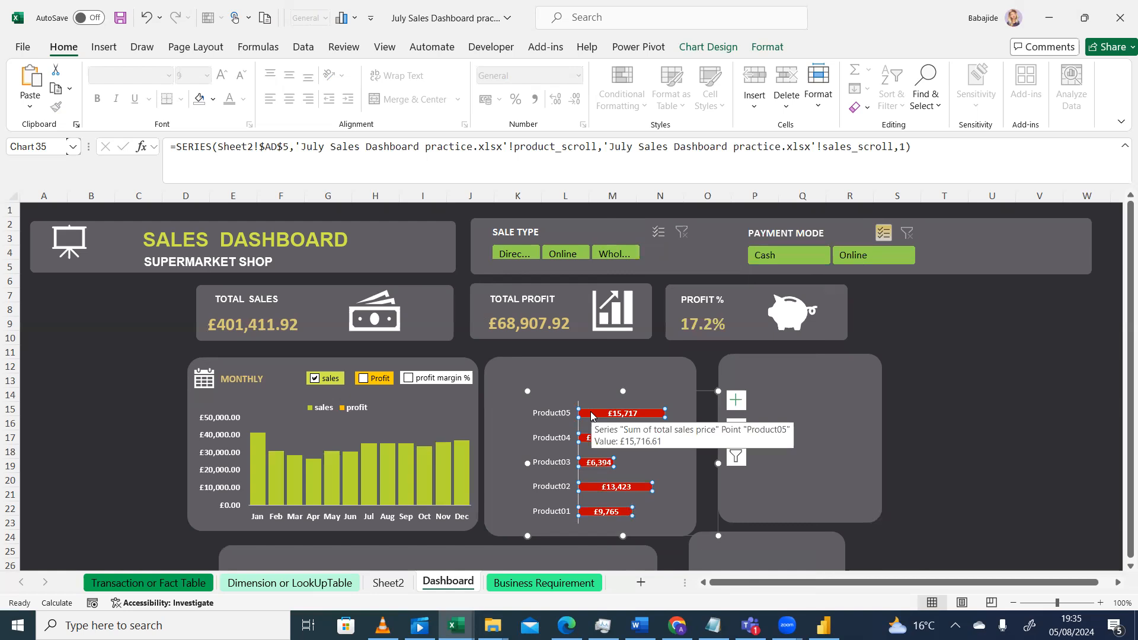
right_click(591, 416)
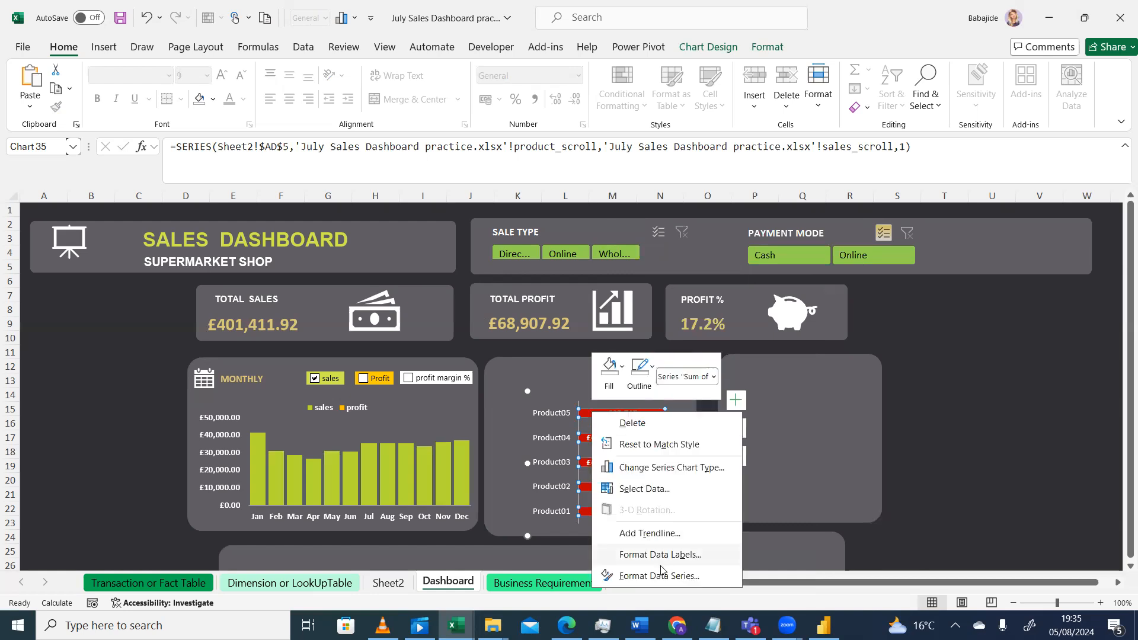
click(656, 575)
click(630, 252)
click(670, 343)
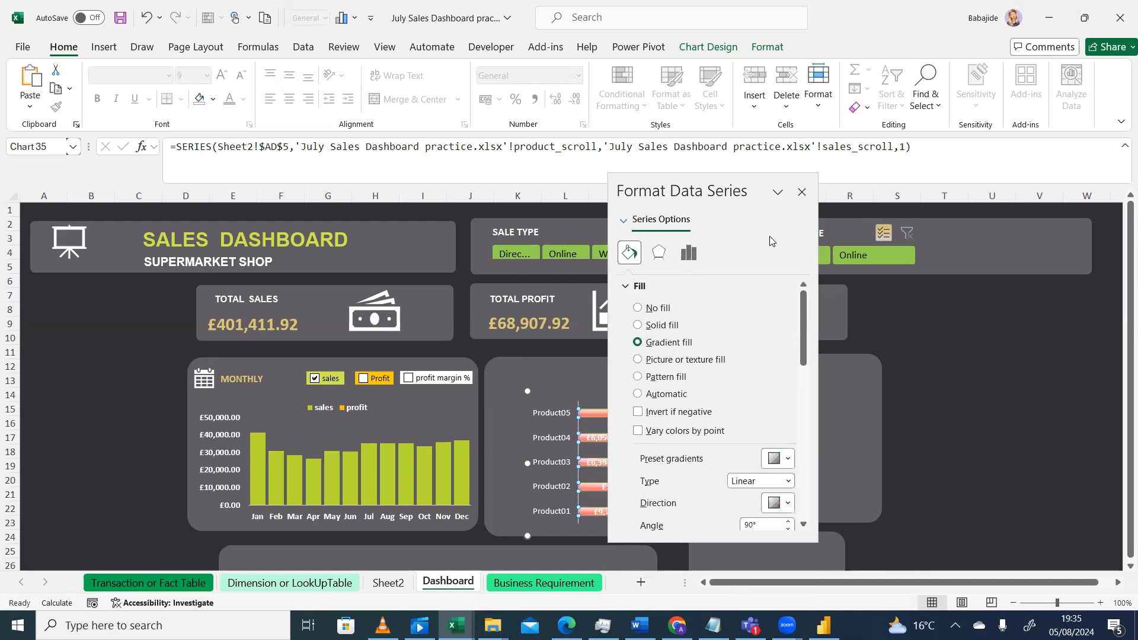
Step: Recolor the 35% gradient stop of the product bars to the dark grey from the recent colors
drag(751, 185, 825, 166)
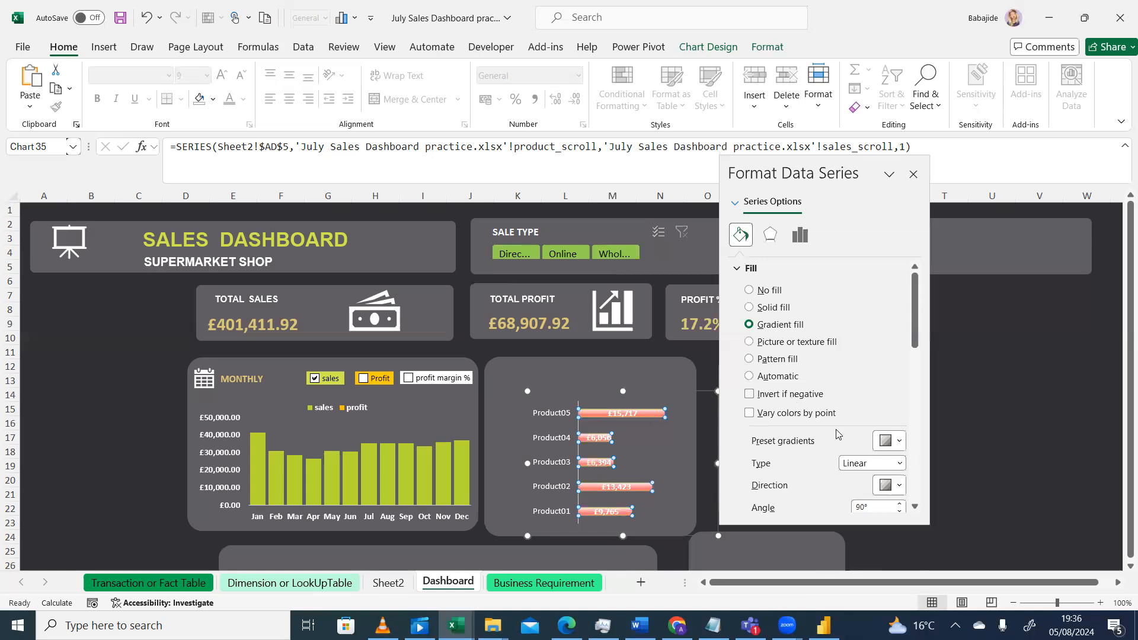
scroll(786, 384, down, 5)
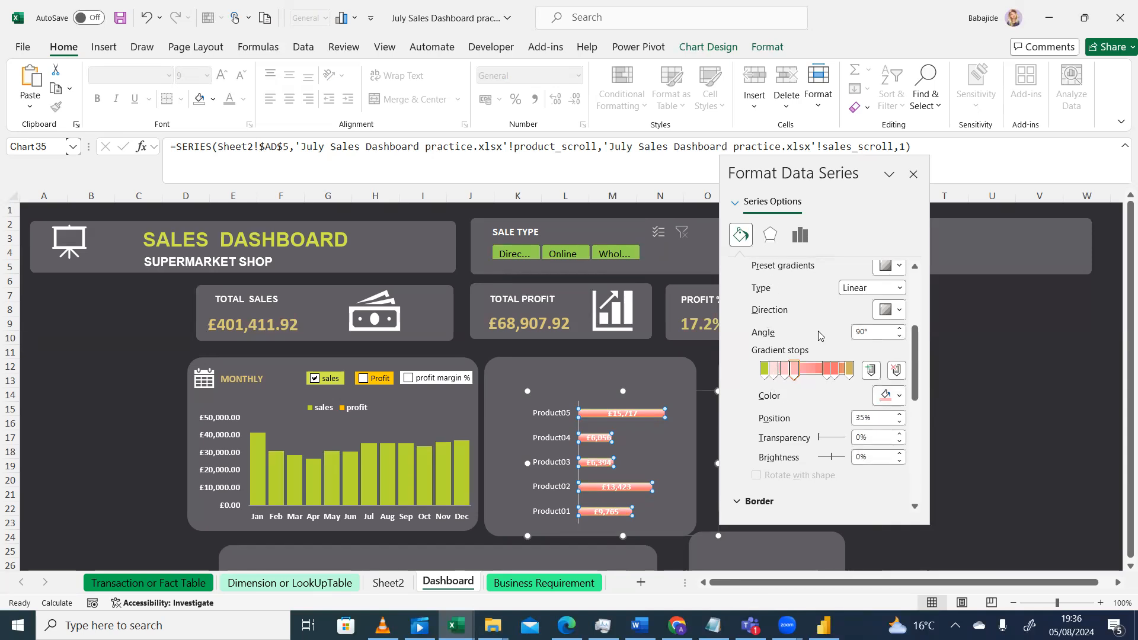
click(899, 398)
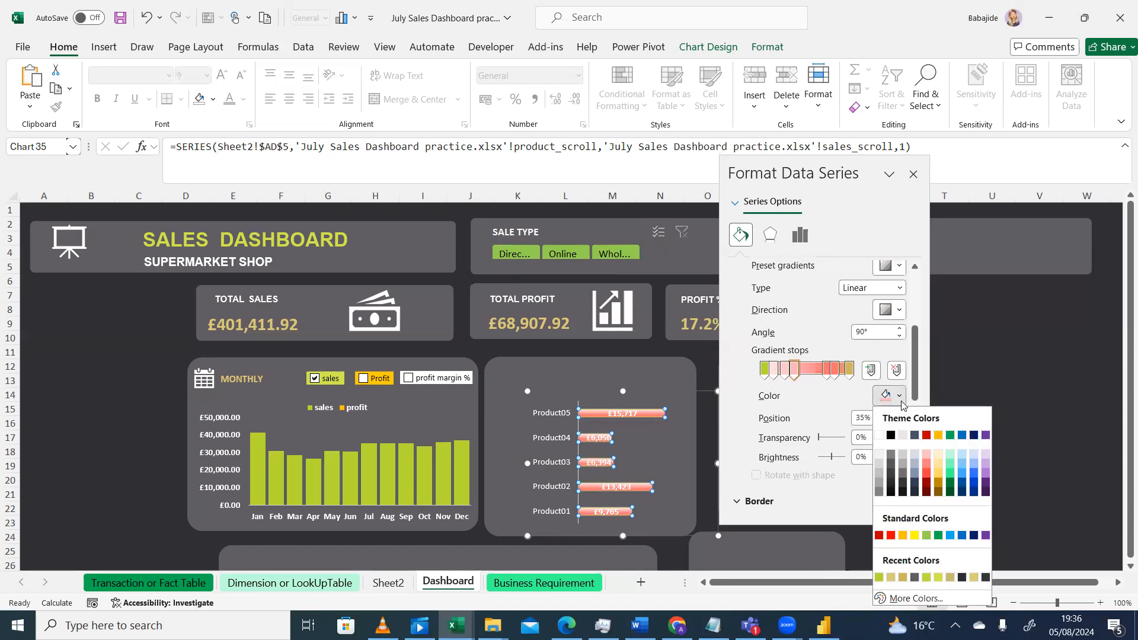
click(914, 578)
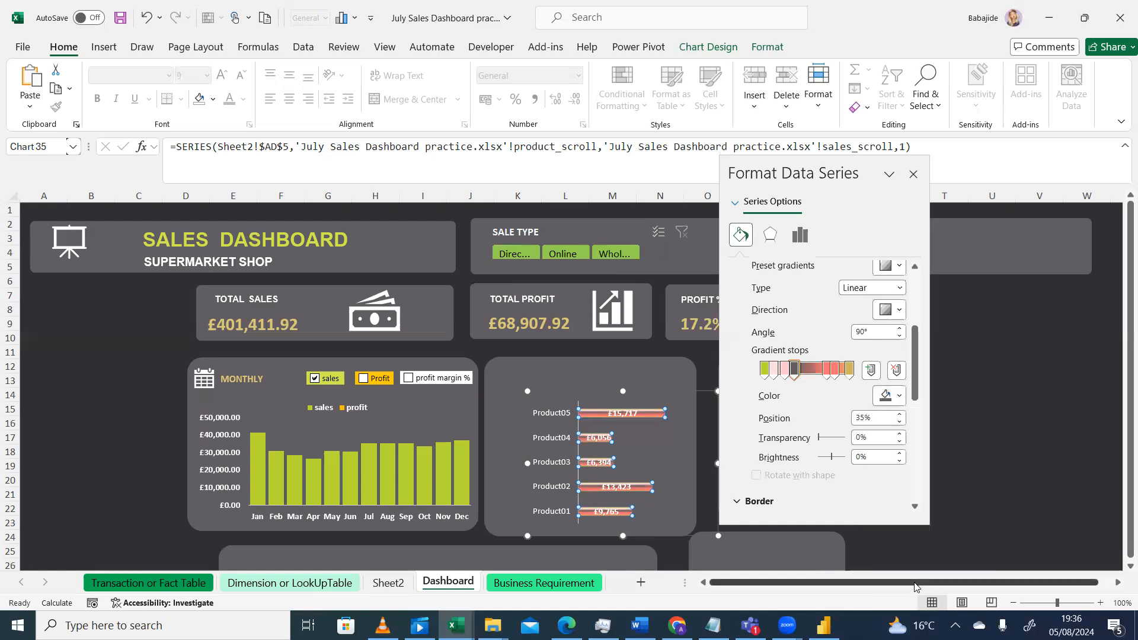
Step: Recolor the 0% gradient stop of the product bars to standard orange and select the second stop
click(762, 375)
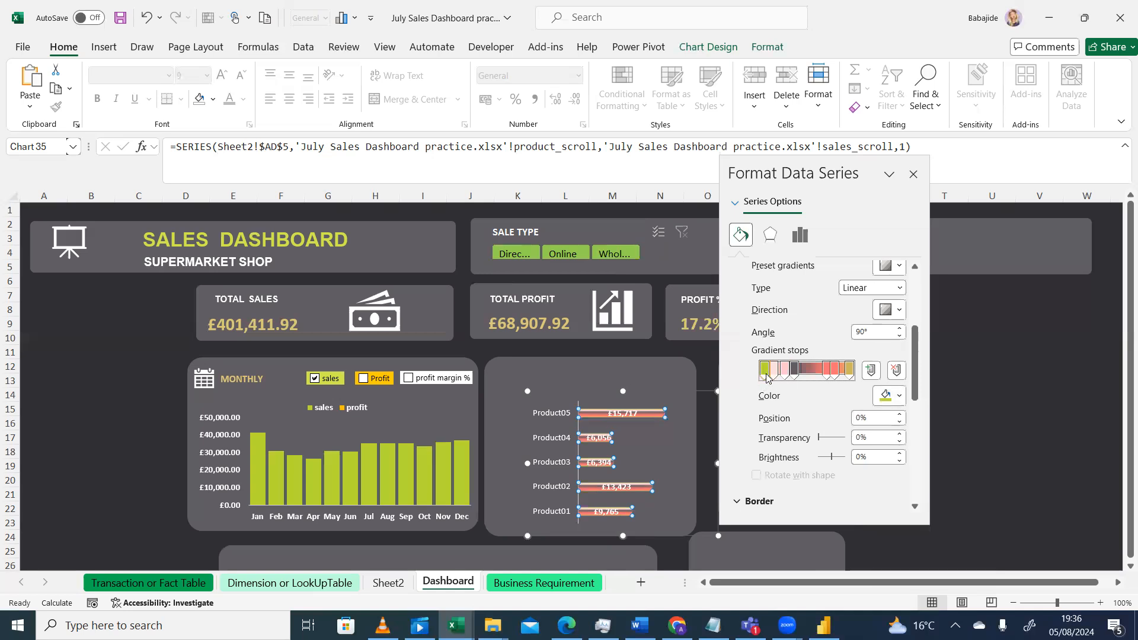
click(899, 396)
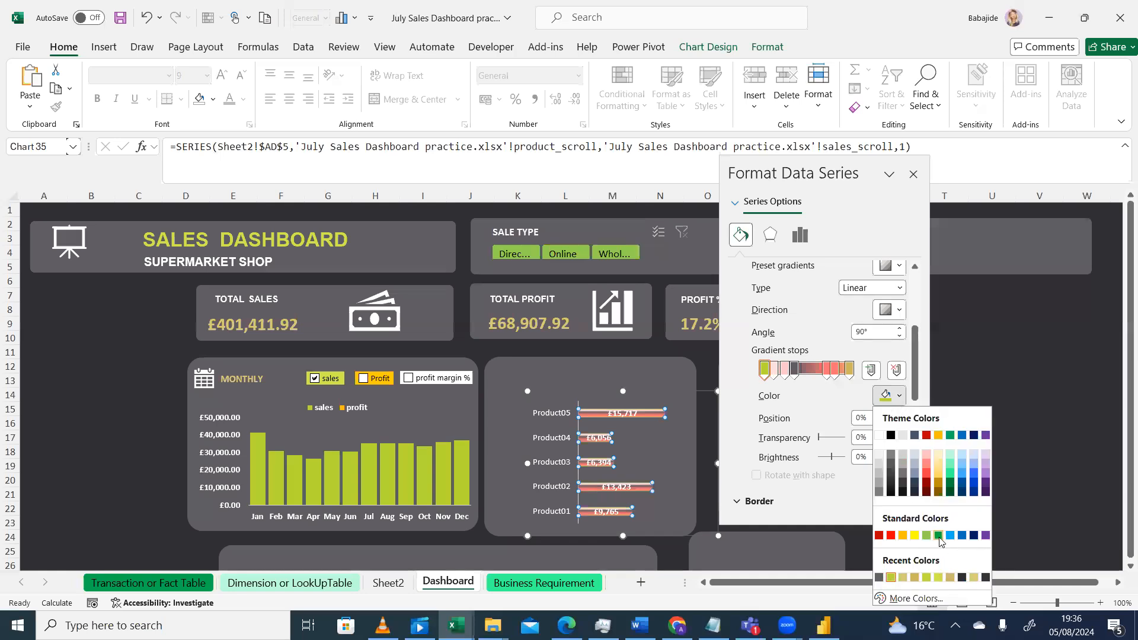
click(901, 537)
click(773, 372)
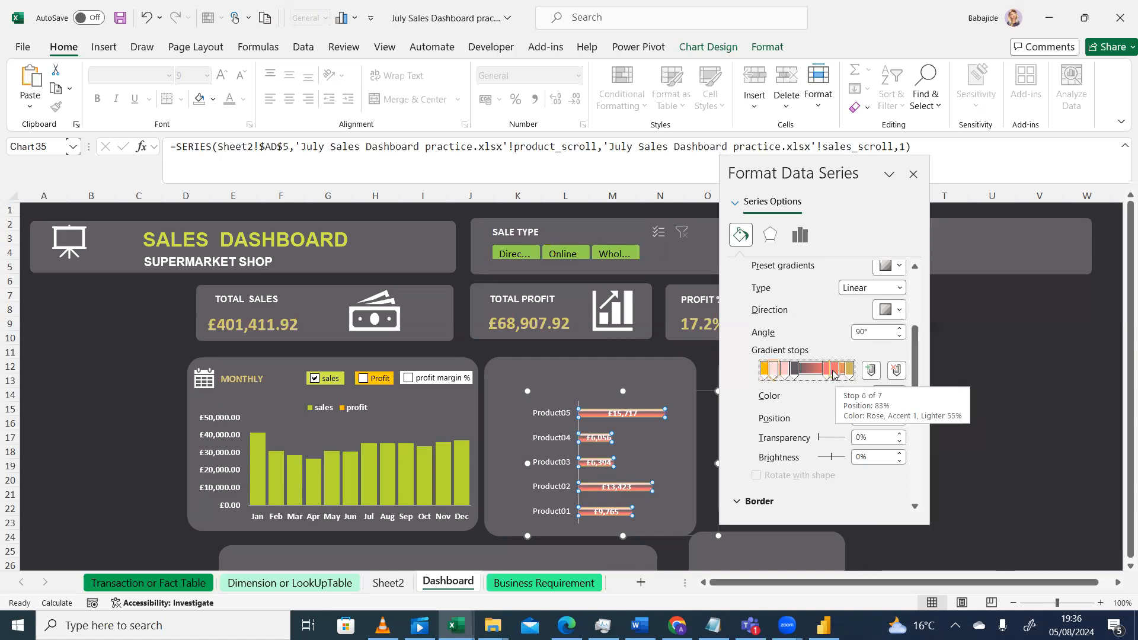
Step: Recolor the product bars' 100% gradient stop to a light gold from the recent colors and the 74% stop to standard yellow
click(850, 373)
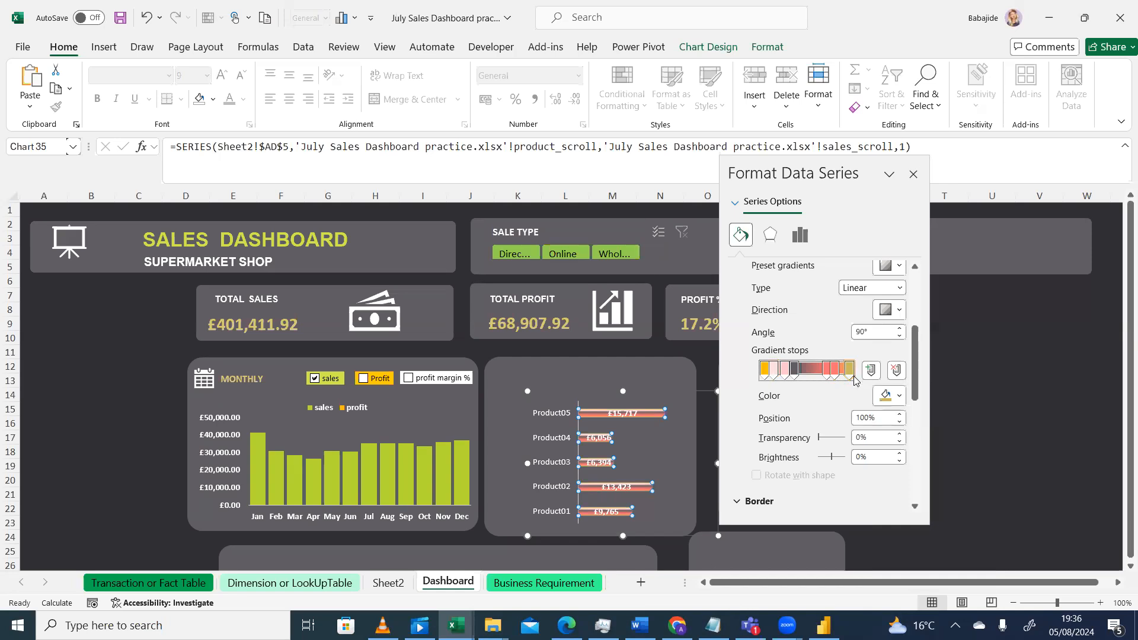
click(899, 403)
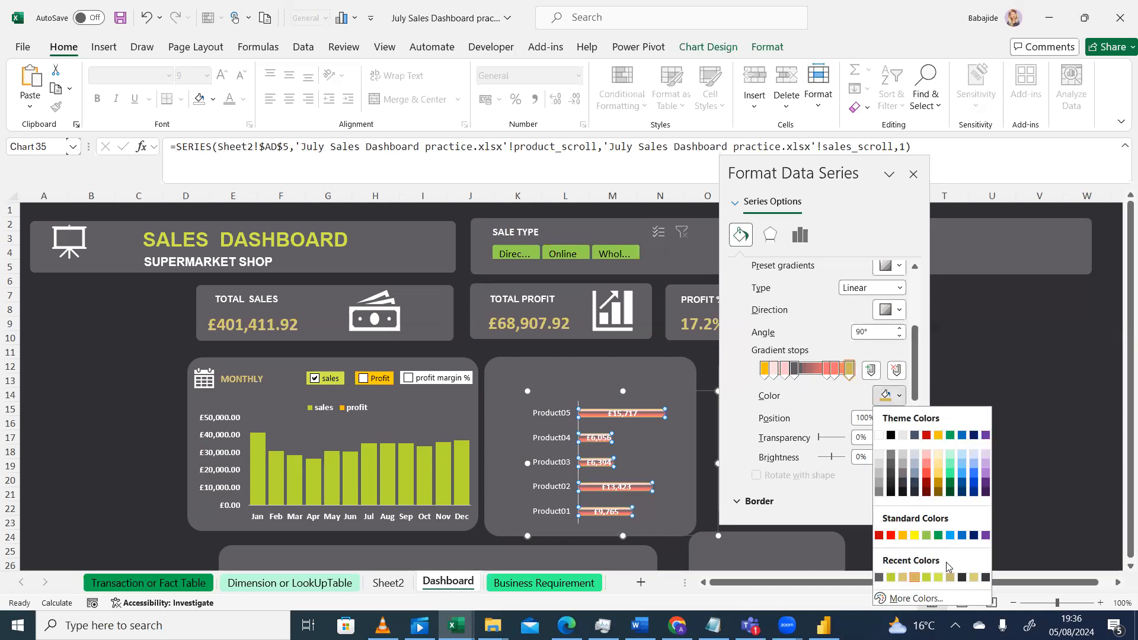
click(974, 578)
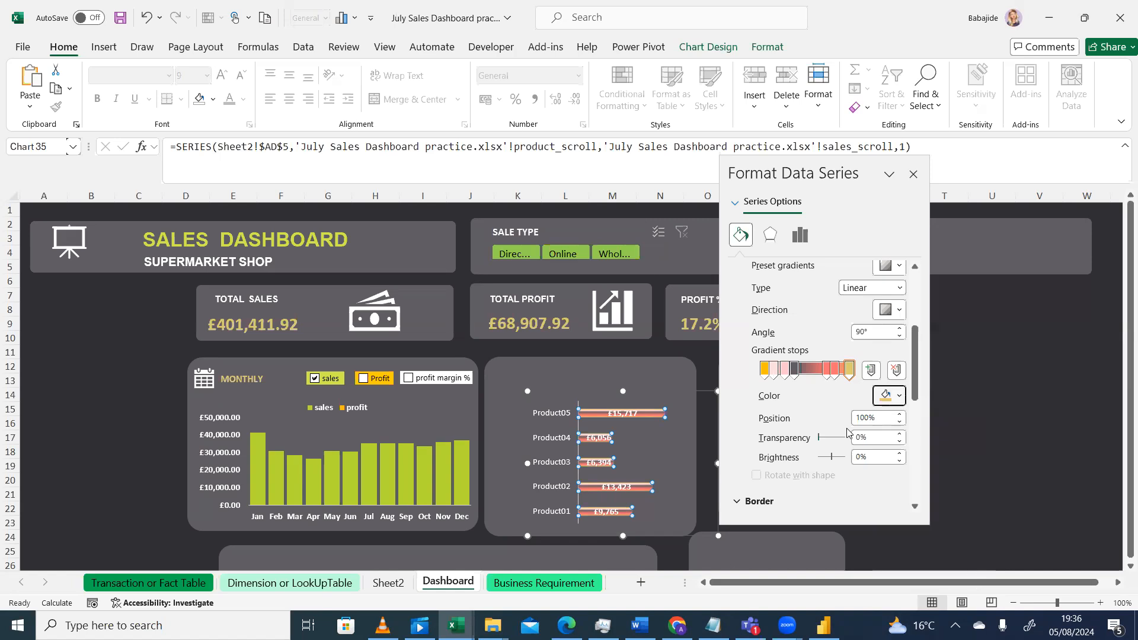
click(827, 373)
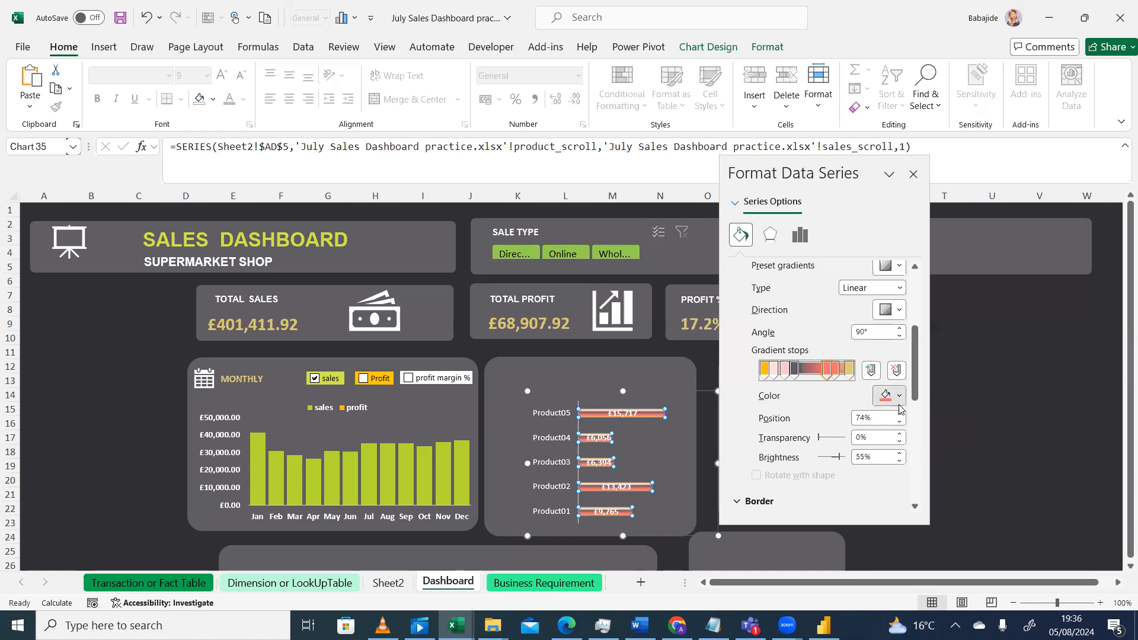
click(902, 397)
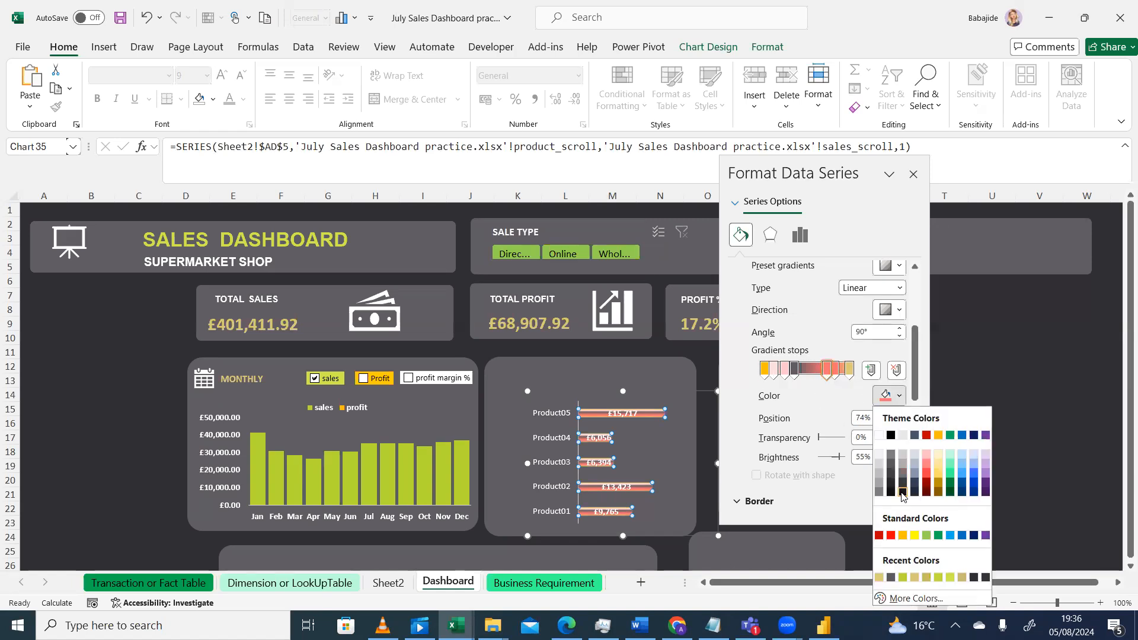
click(914, 536)
Step: Recolor the 83% gradient stop of the product bars to standard orange
click(835, 370)
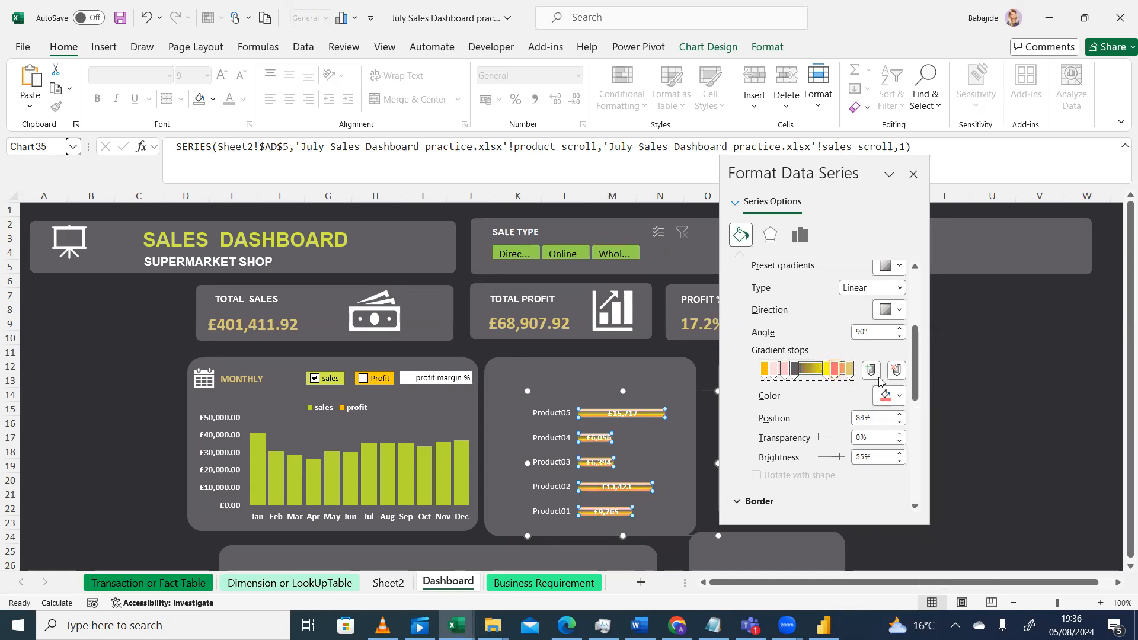
click(897, 399)
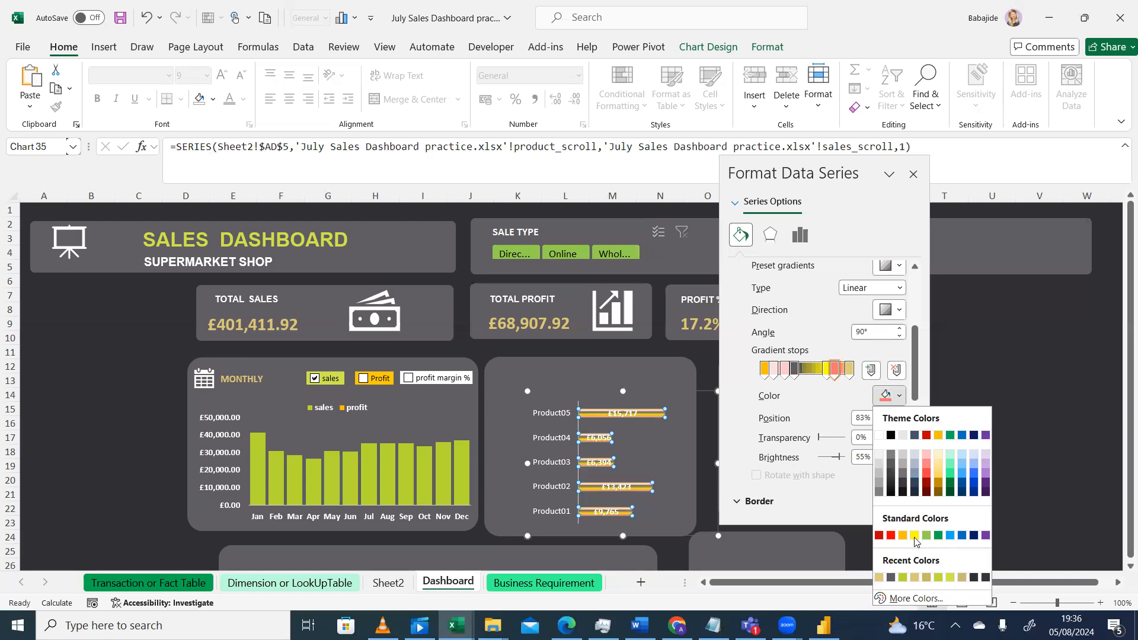
click(903, 535)
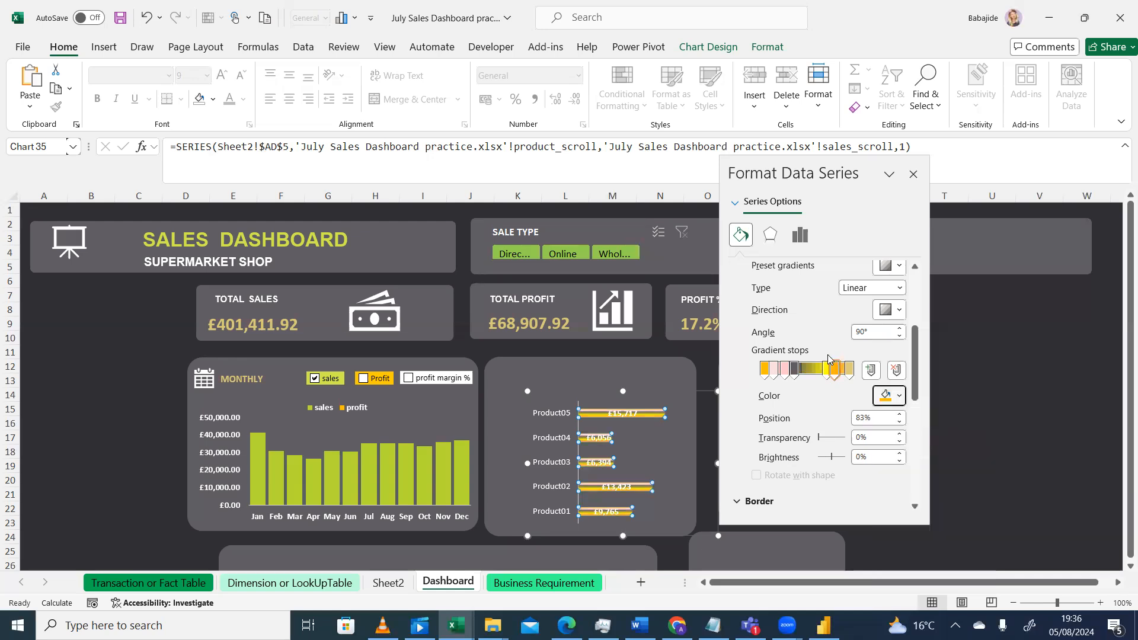
Step: Recolor the 35% and 11% gradient stops of the product bars to standard orange
click(794, 370)
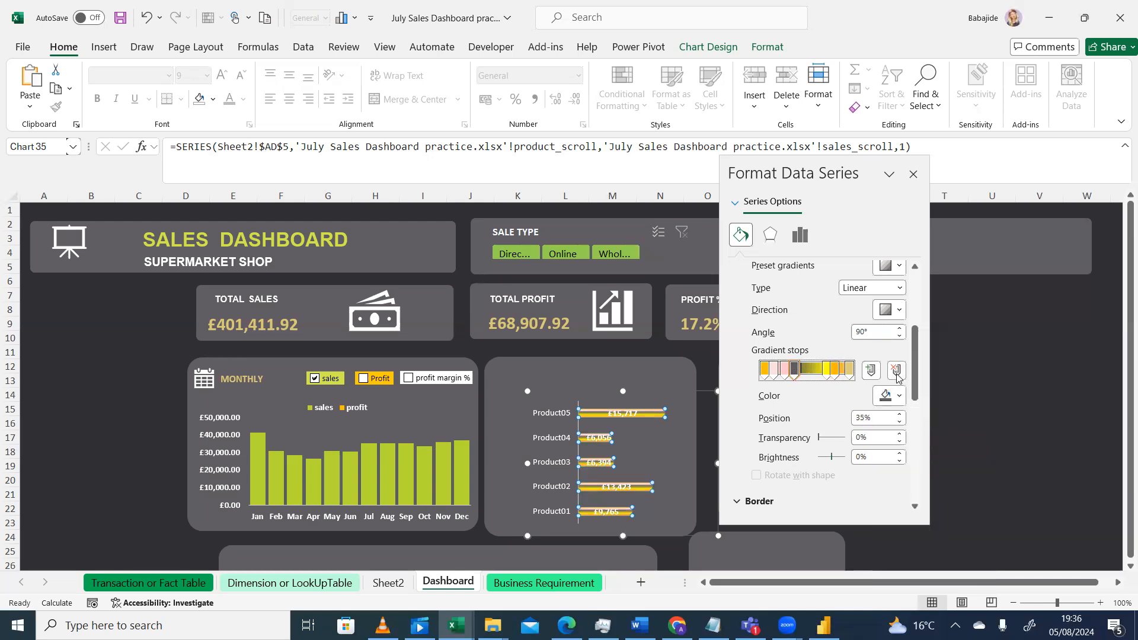
click(899, 399)
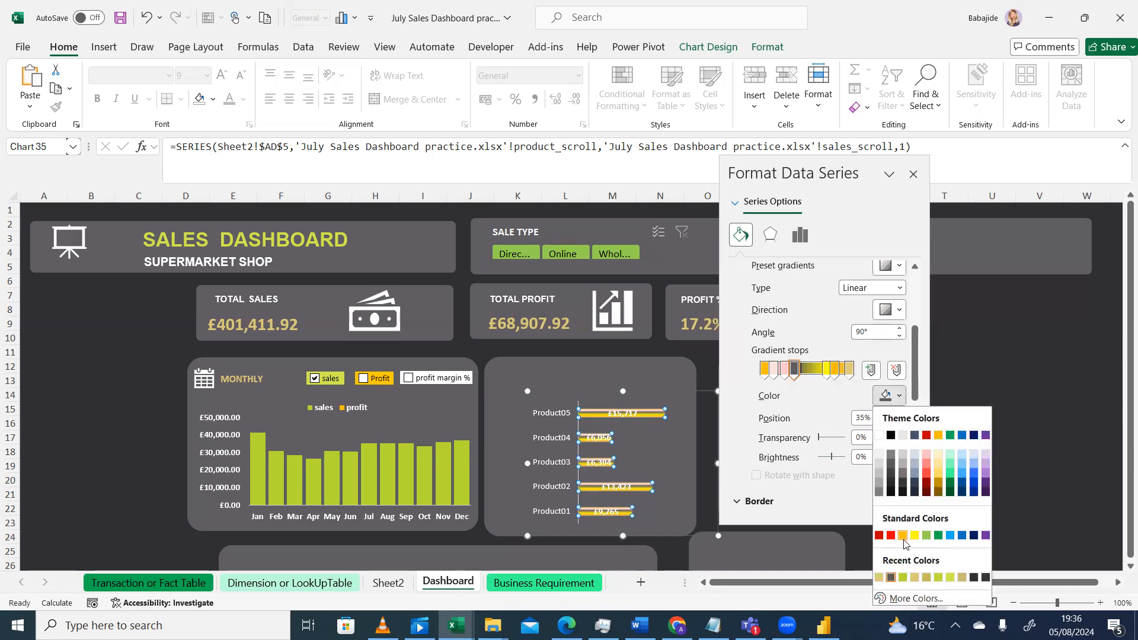
click(901, 536)
click(774, 370)
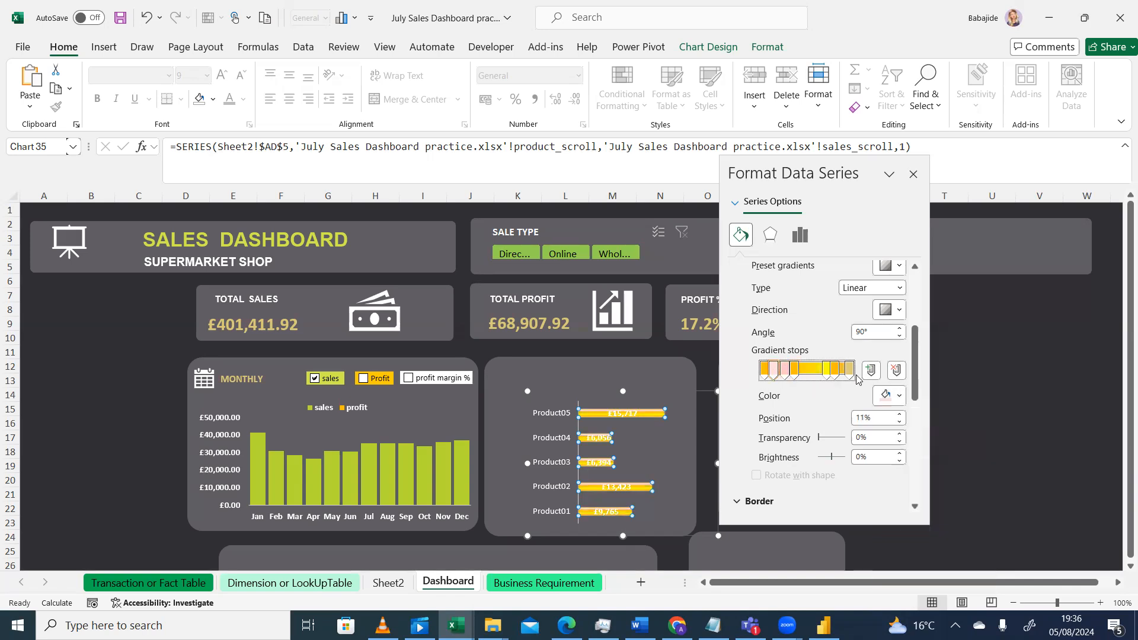
click(901, 399)
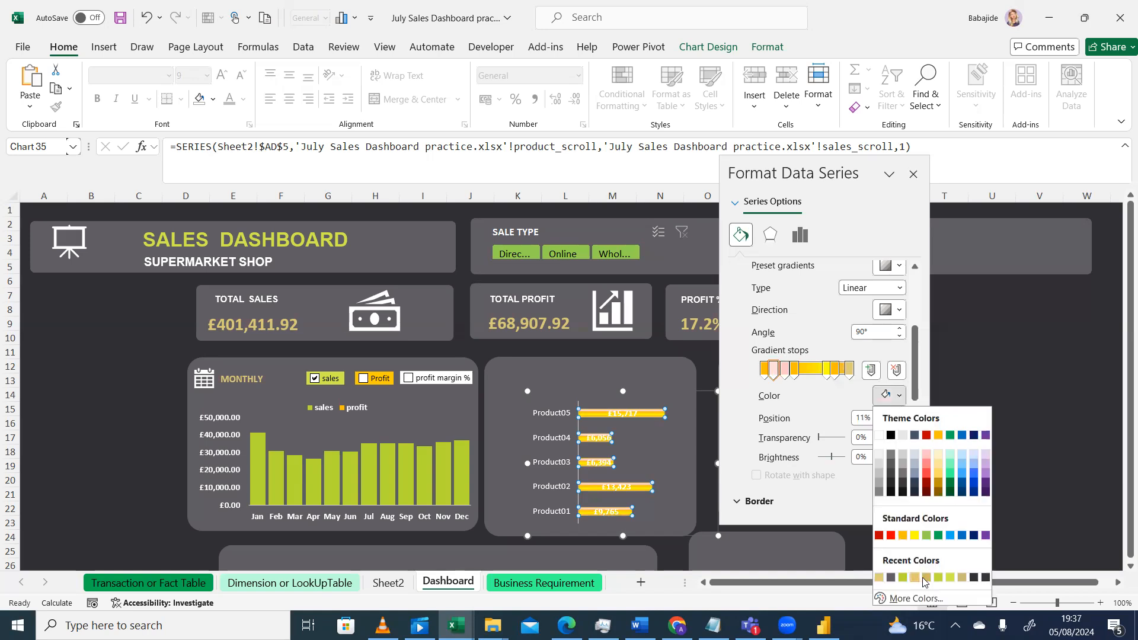
click(902, 535)
Step: Recolor the 24% gradient stop of the product bars to a light gold from the recent colors
click(782, 372)
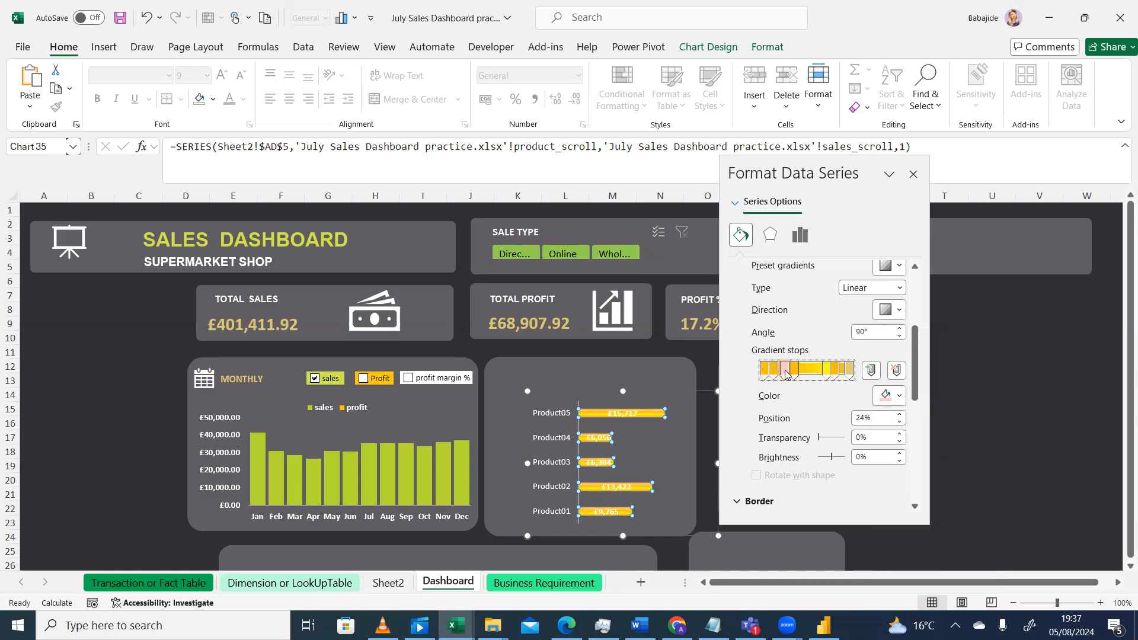
click(897, 403)
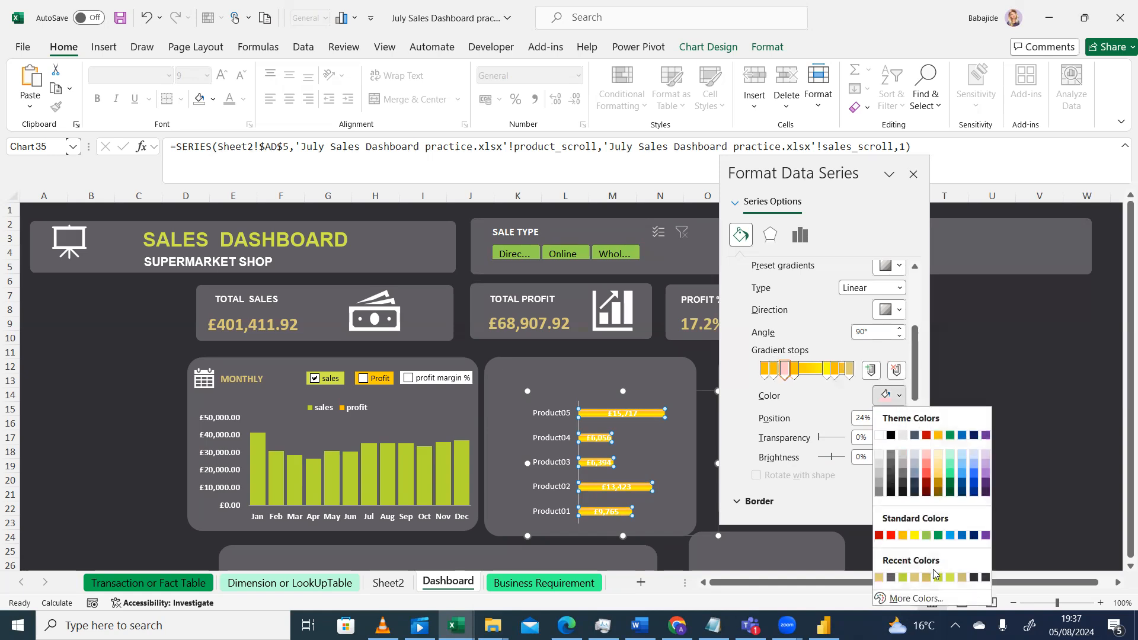
click(914, 577)
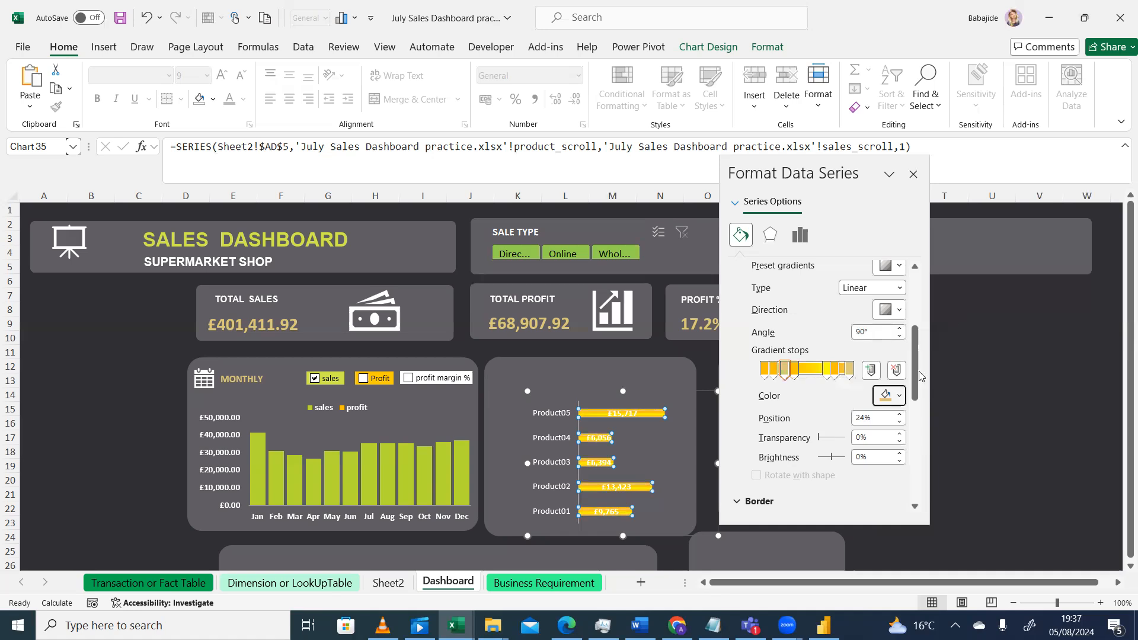
Step: Recolor the 83% gradient stop of the product bars to standard yellow and close the series formatting
mouse_move(916, 379)
mouse_down()
mouse_move(915, 327)
mouse_move(915, 386)
mouse_up()
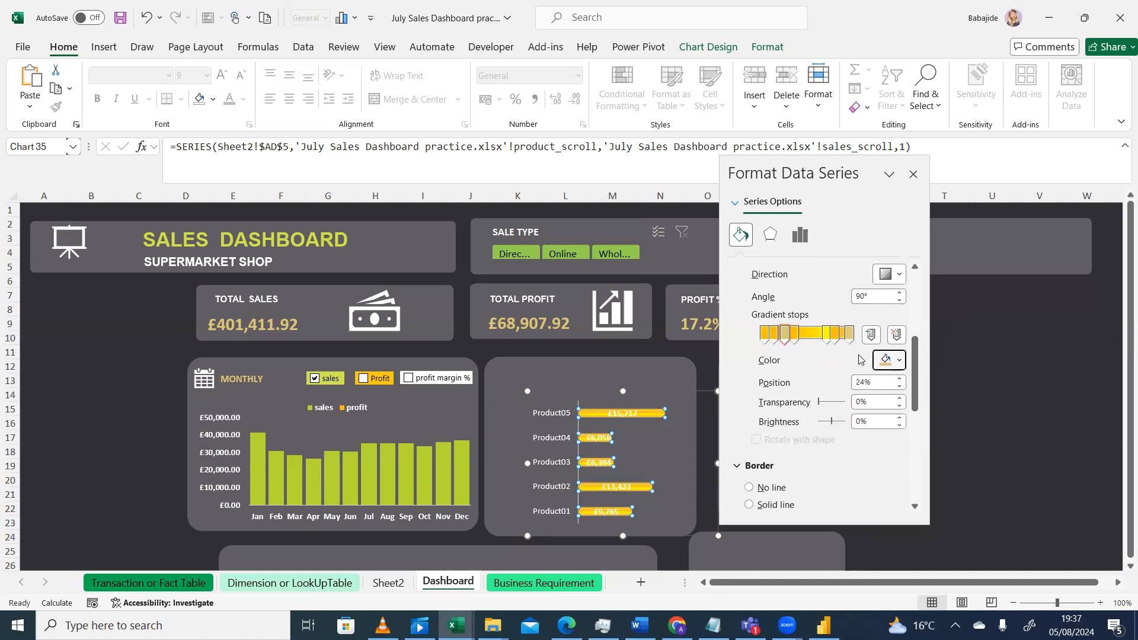
click(835, 338)
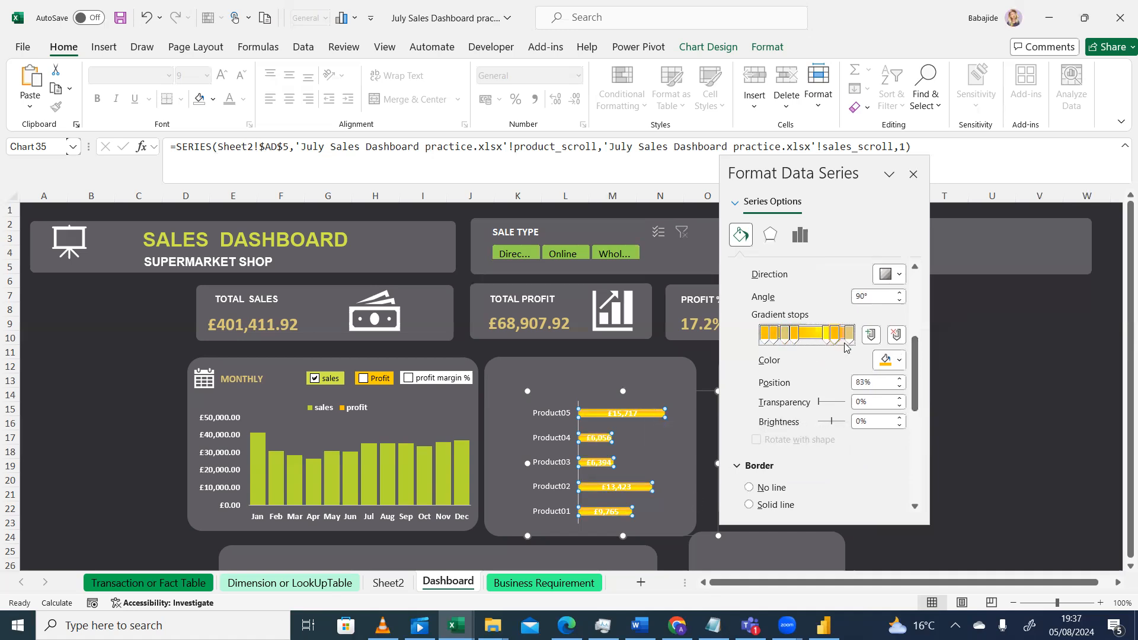
click(899, 360)
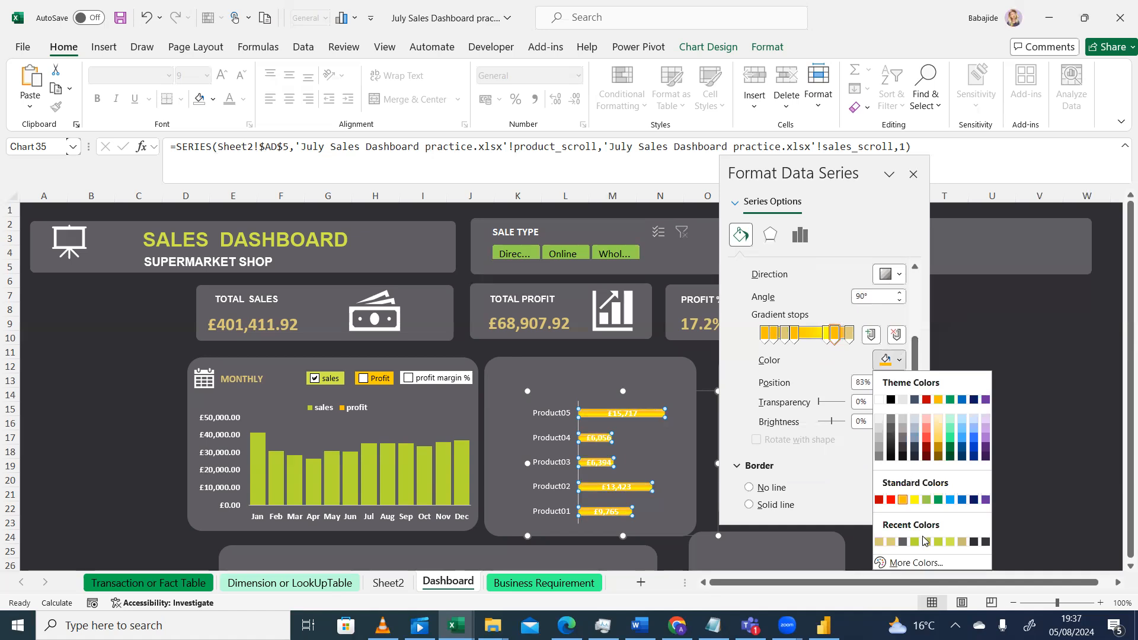
click(914, 499)
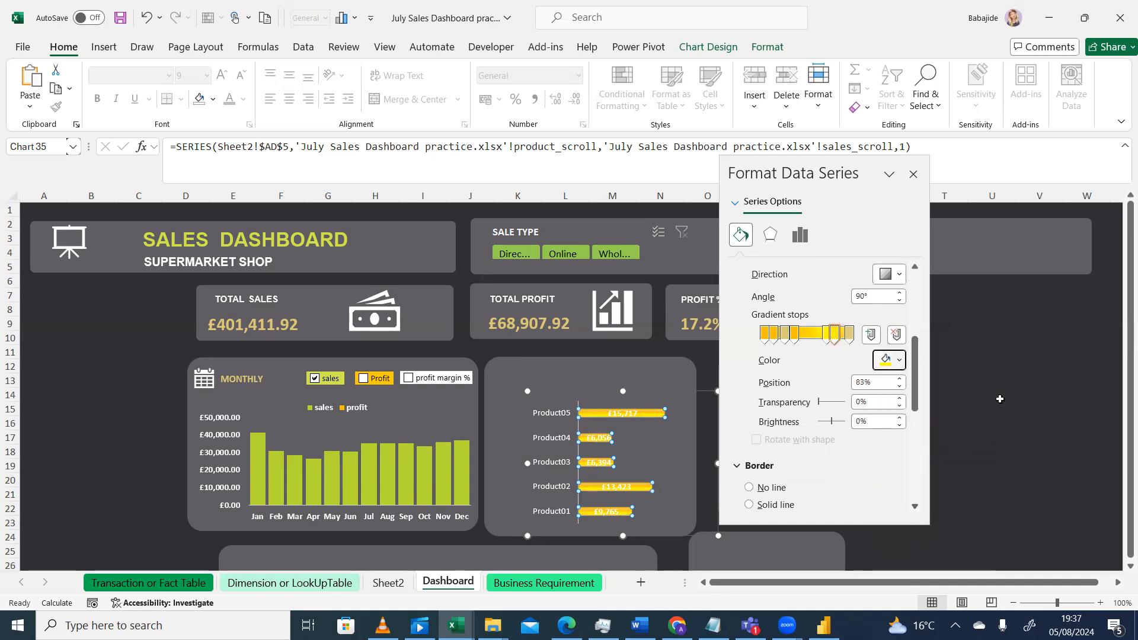
click(913, 174)
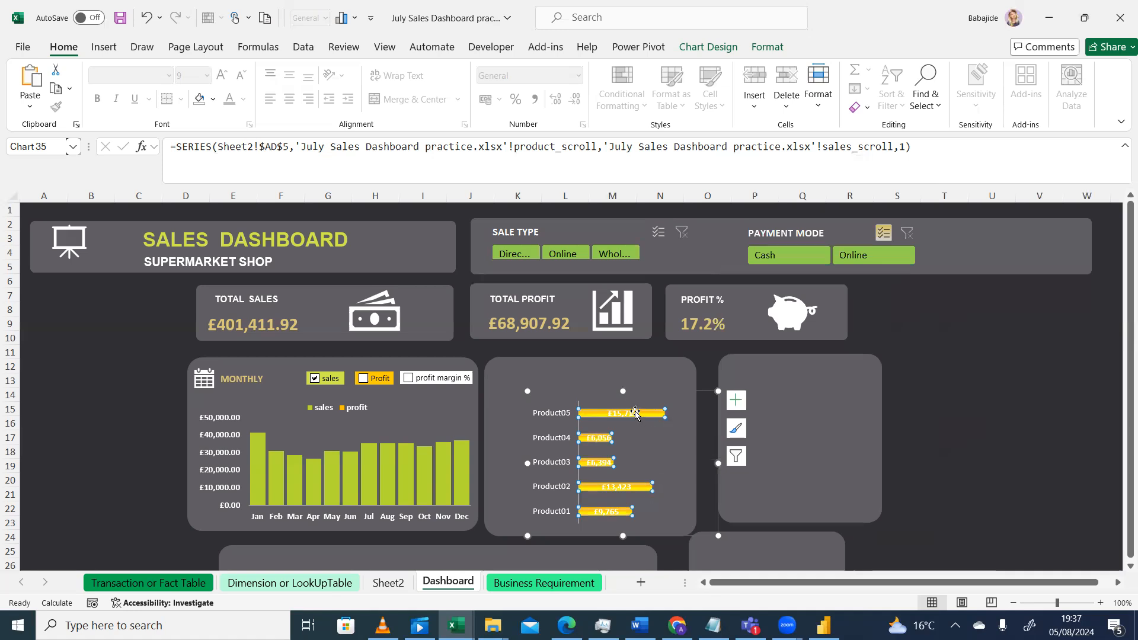
Step: Place the product chart's data labels at Outside End and shift the chart slightly left within its card
click(558, 376)
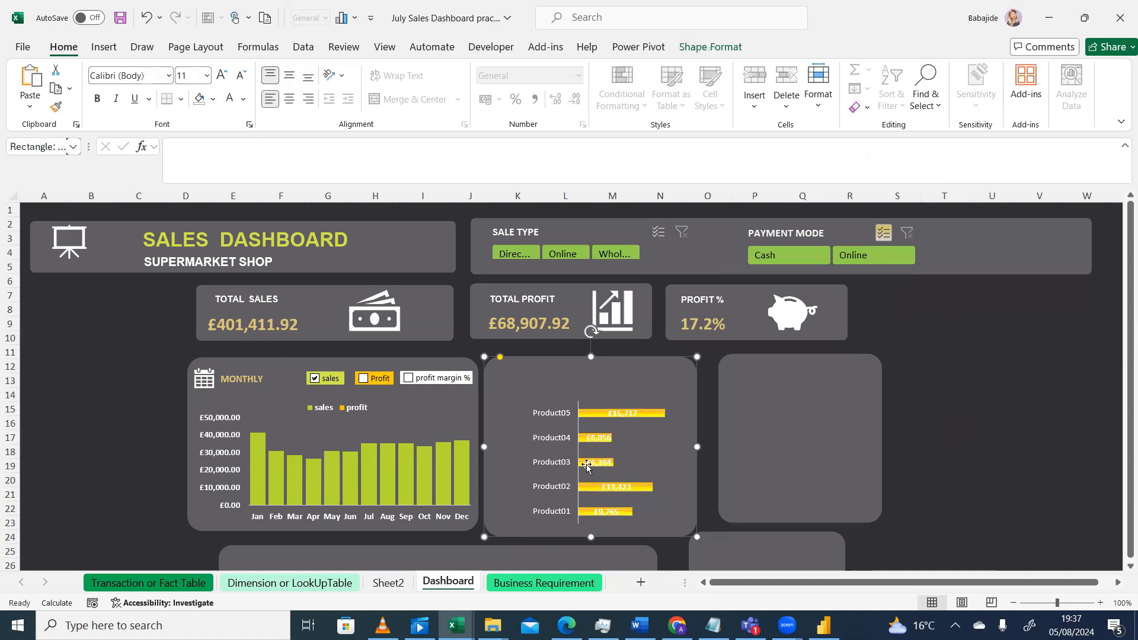
click(615, 512)
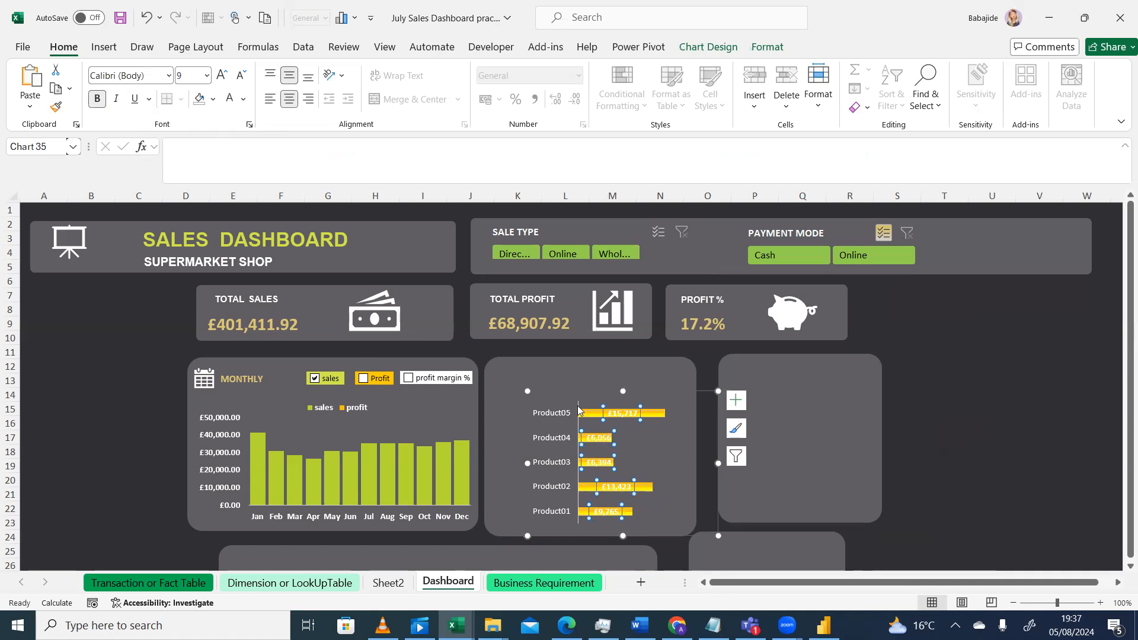
right_click(628, 413)
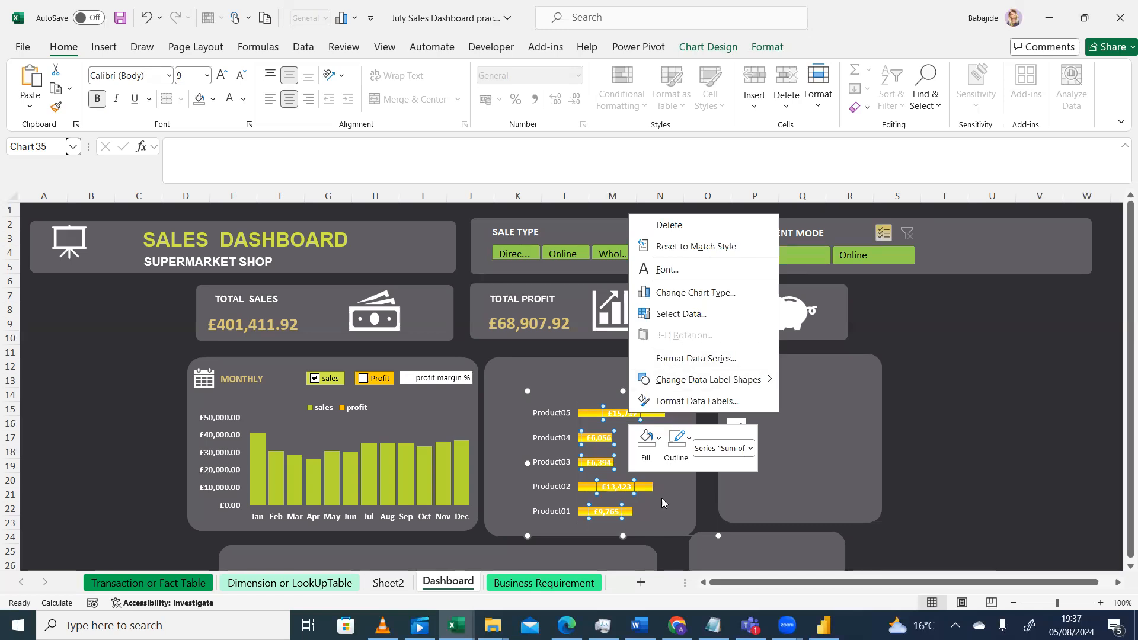
key(Escape)
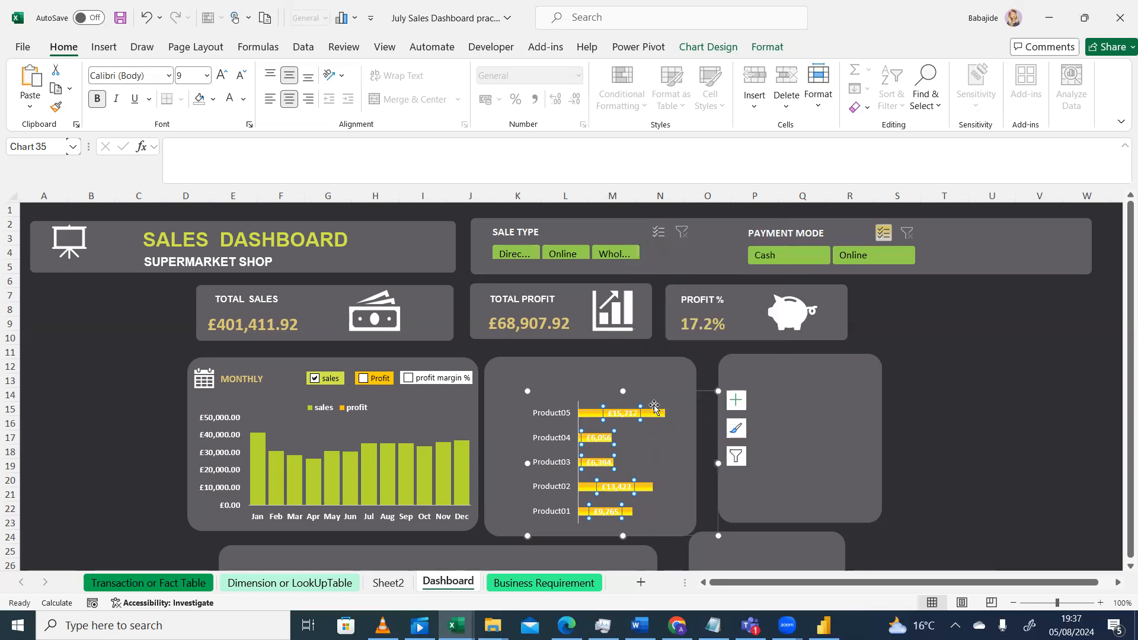
click(735, 401)
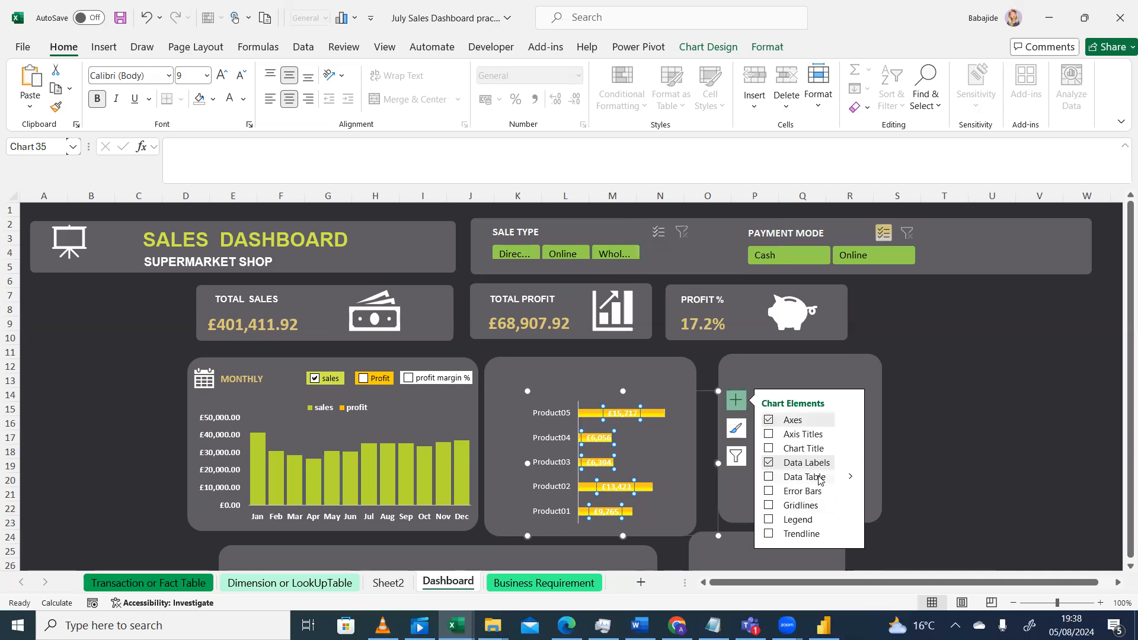
click(847, 465)
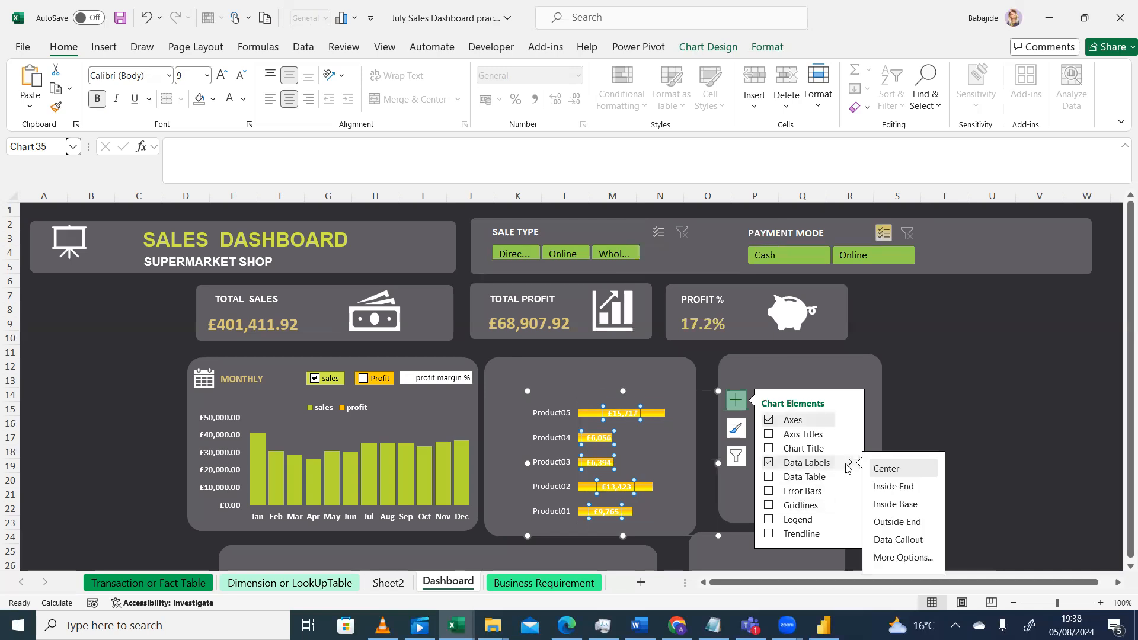
click(889, 526)
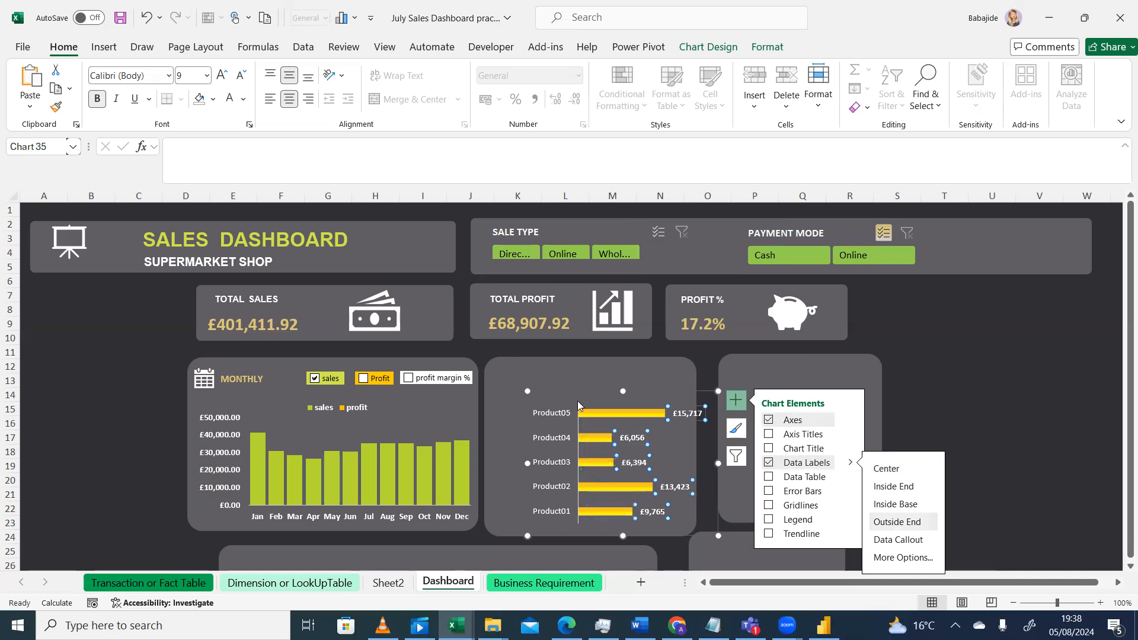
drag(547, 392, 534, 392)
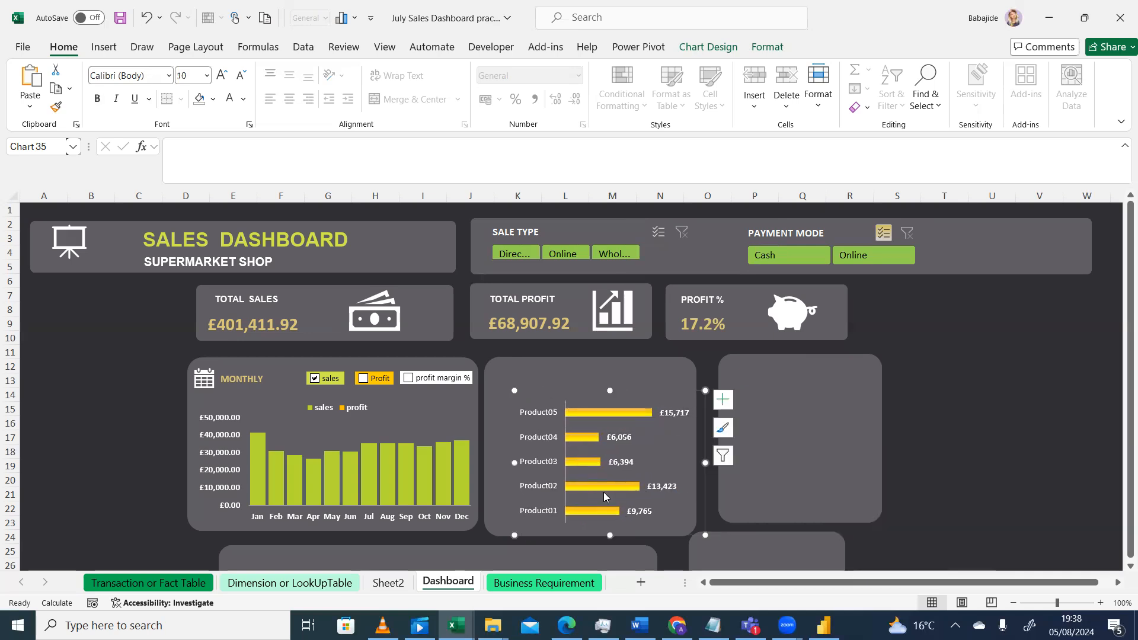
Step: Make the product names on the product chart's category axis bold and deselect the chart
click(677, 417)
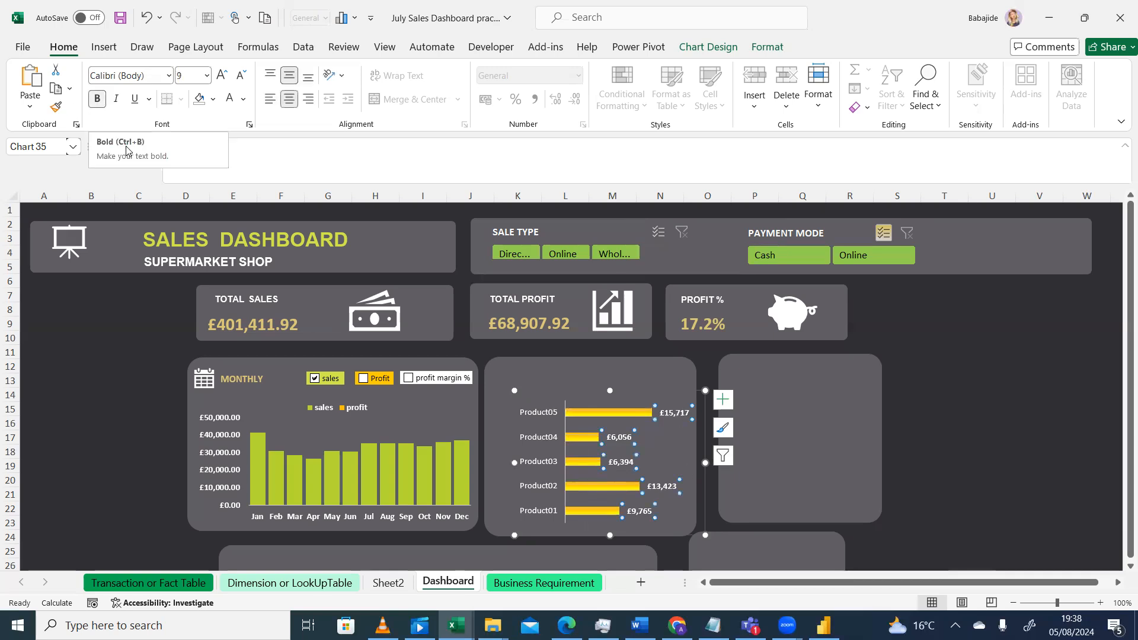
click(538, 422)
click(93, 101)
click(886, 468)
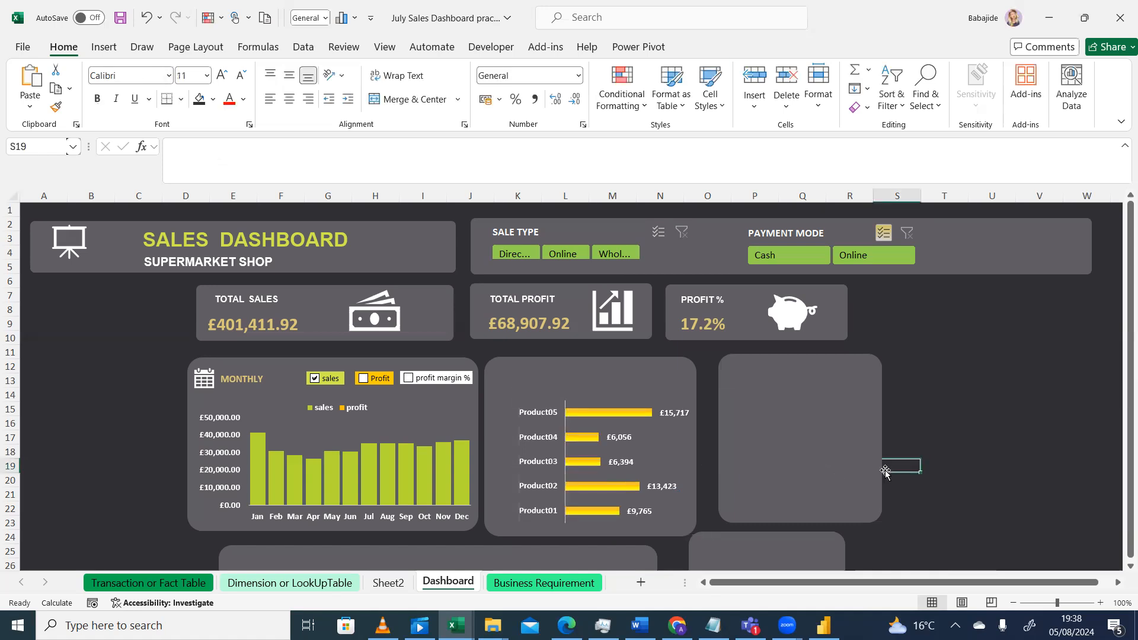
click(1021, 468)
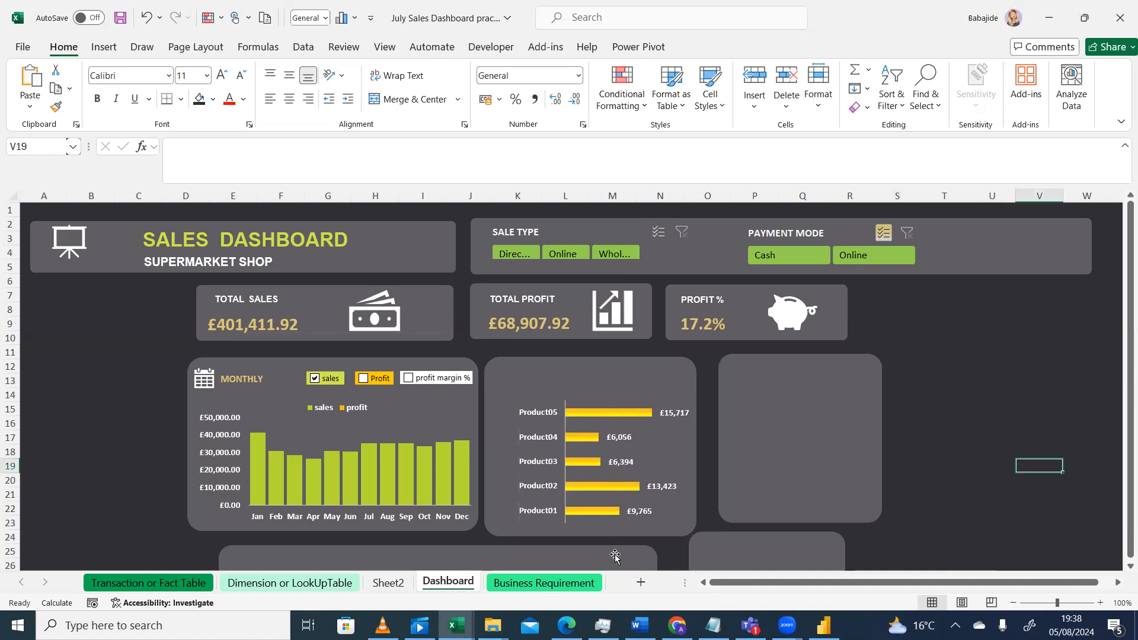
drag(1120, 368, 1119, 368)
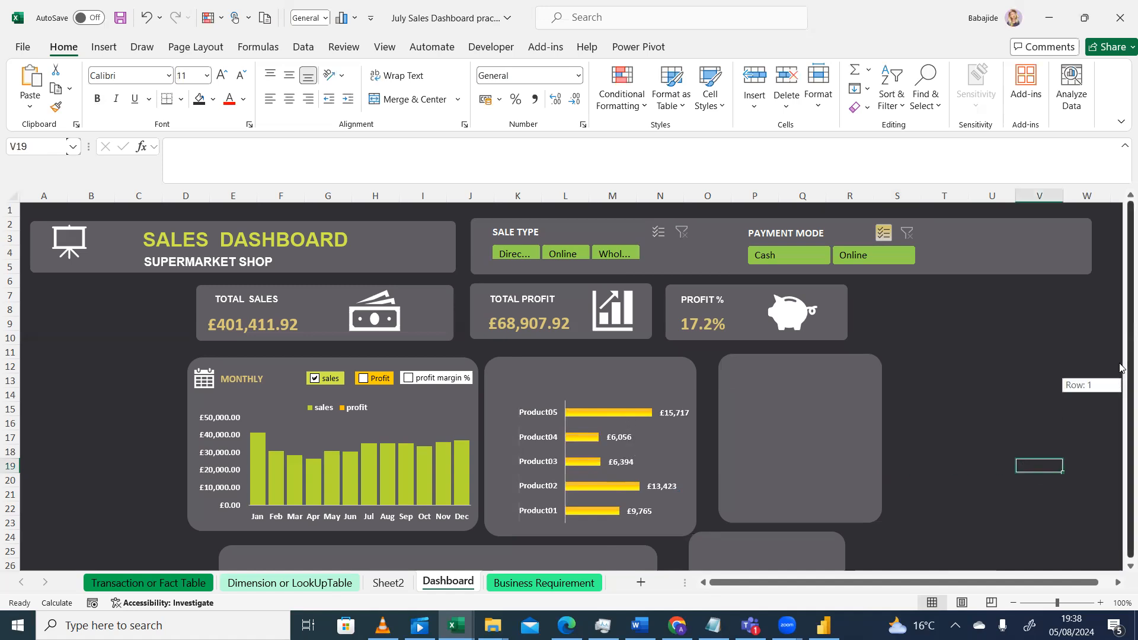
drag(1120, 316, 1120, 319)
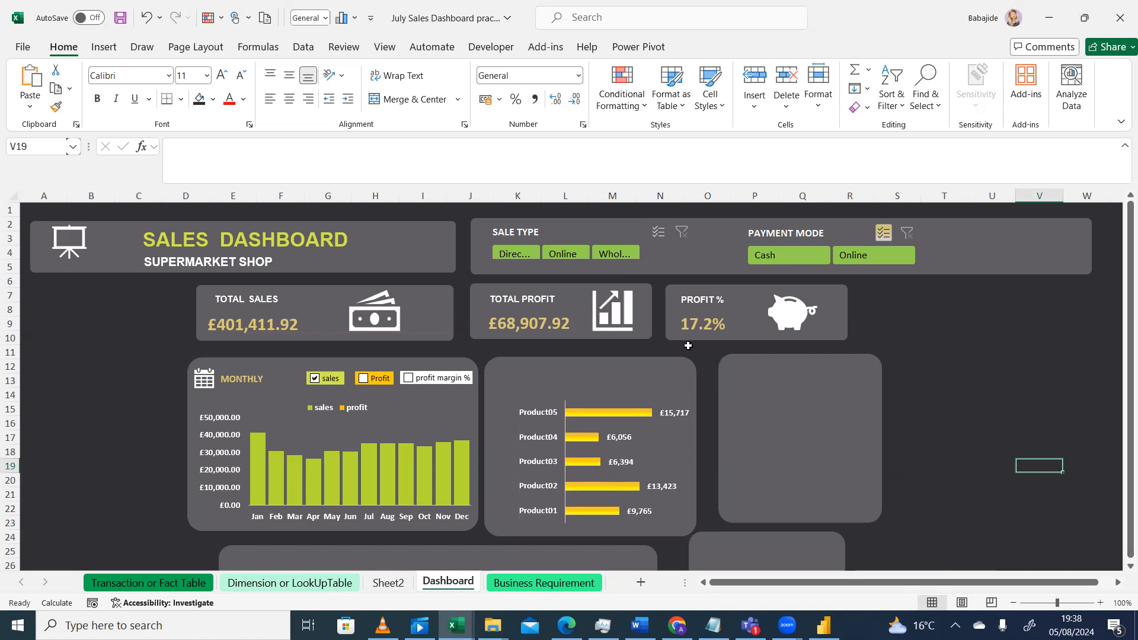
click(612, 410)
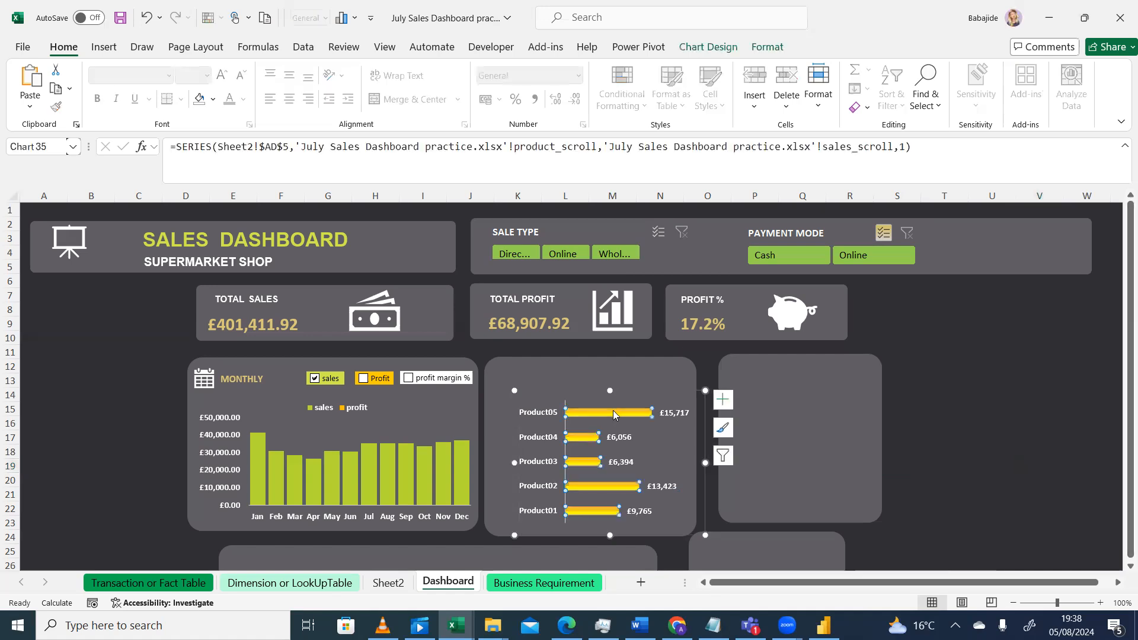
double_click(601, 412)
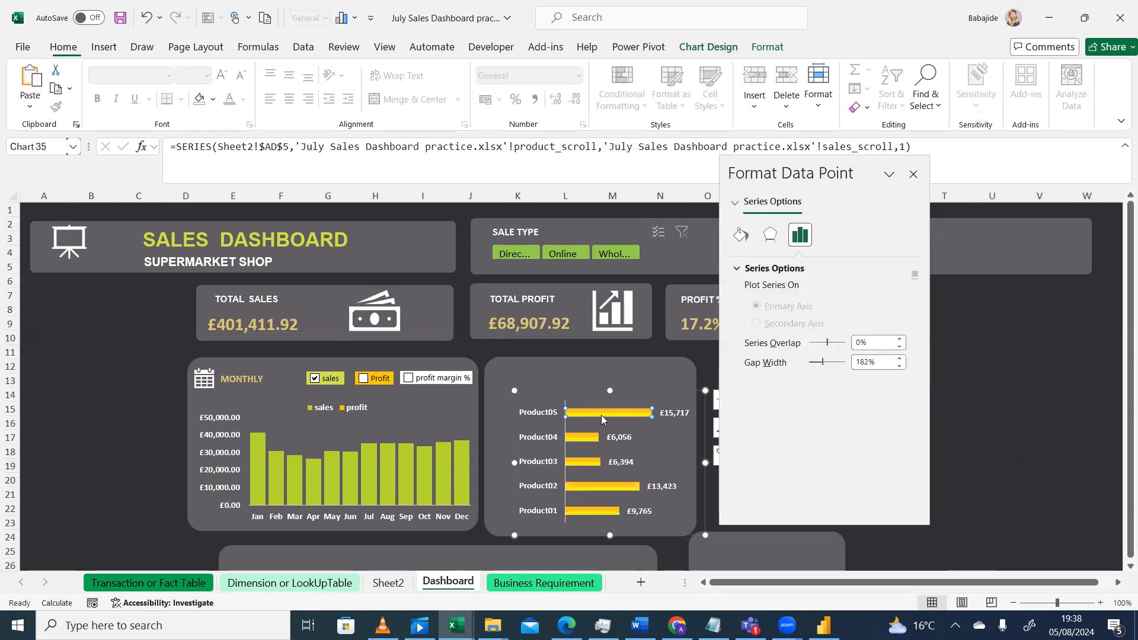
click(741, 235)
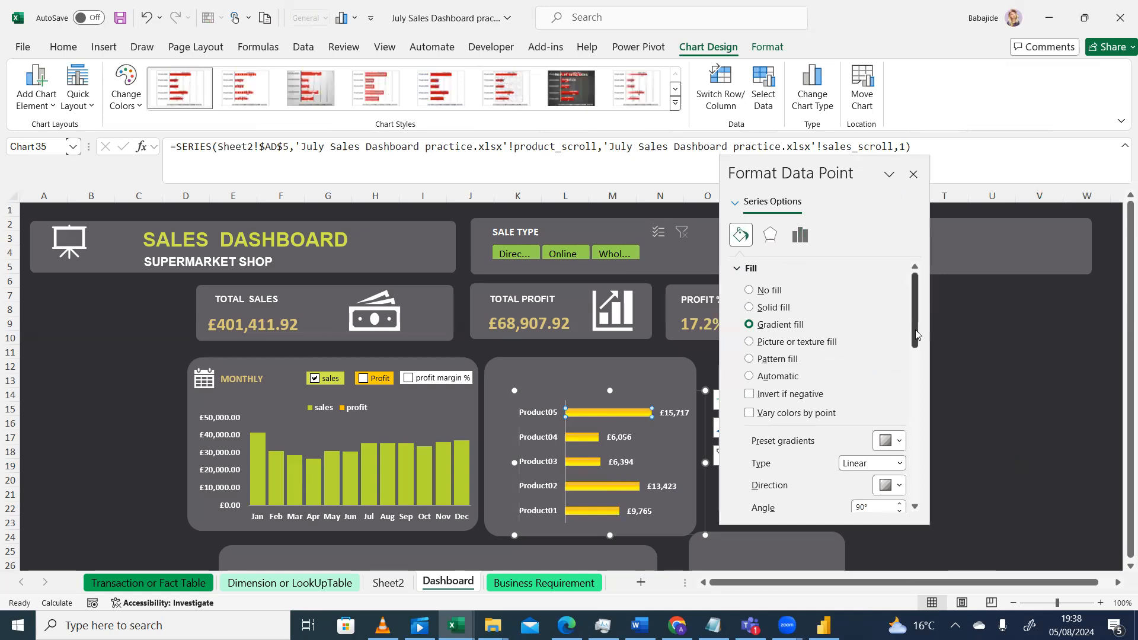
scroll(914, 320, down, 3)
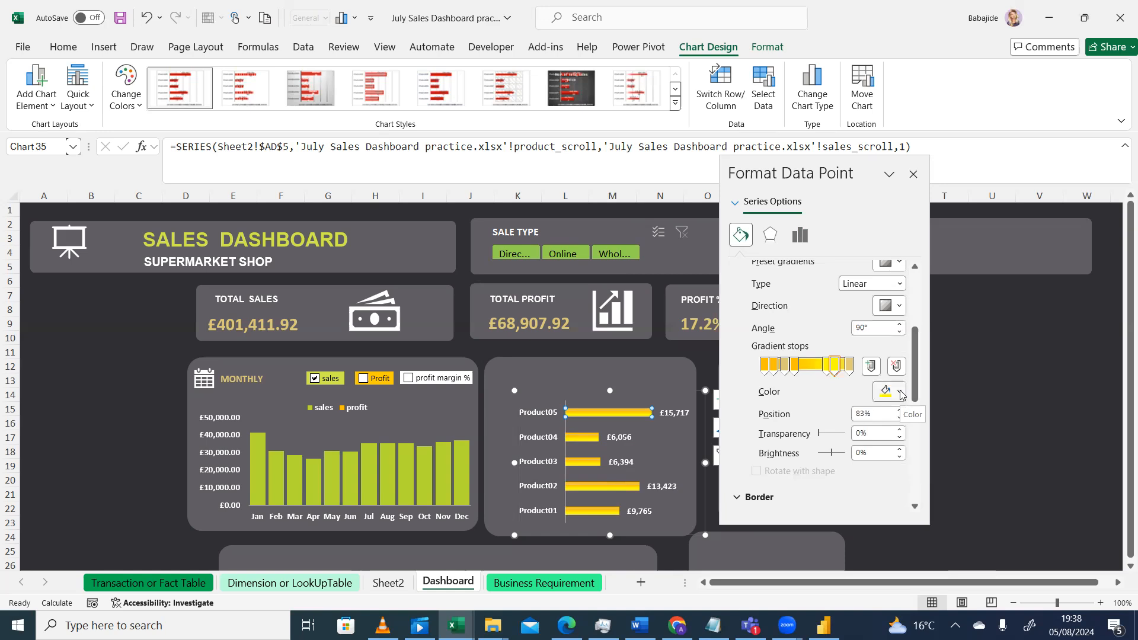
click(913, 176)
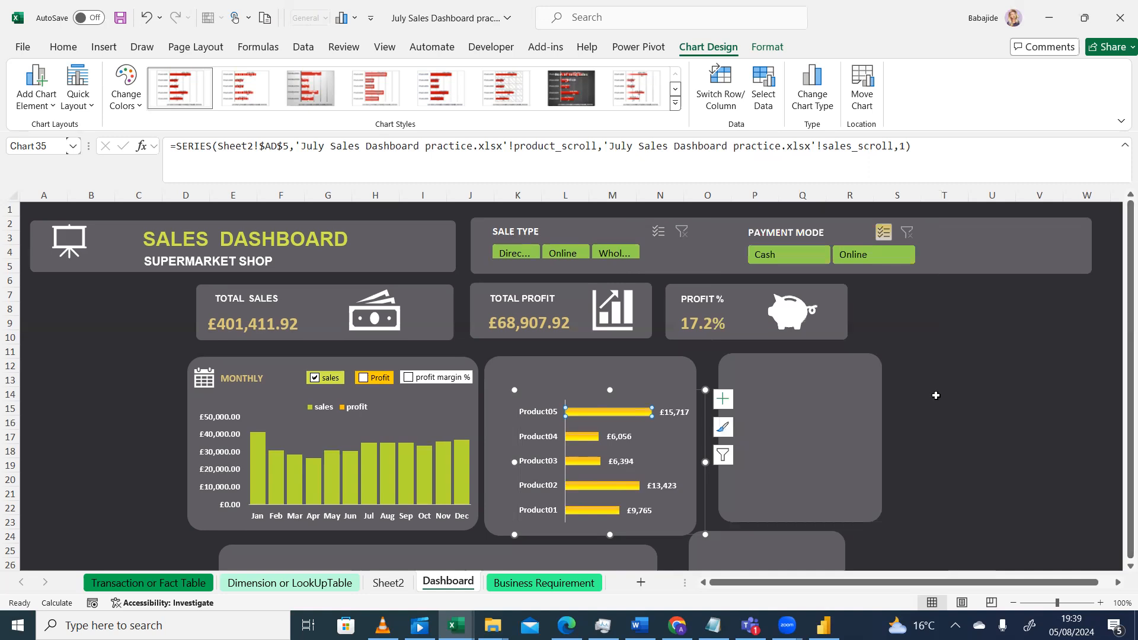
click(1013, 424)
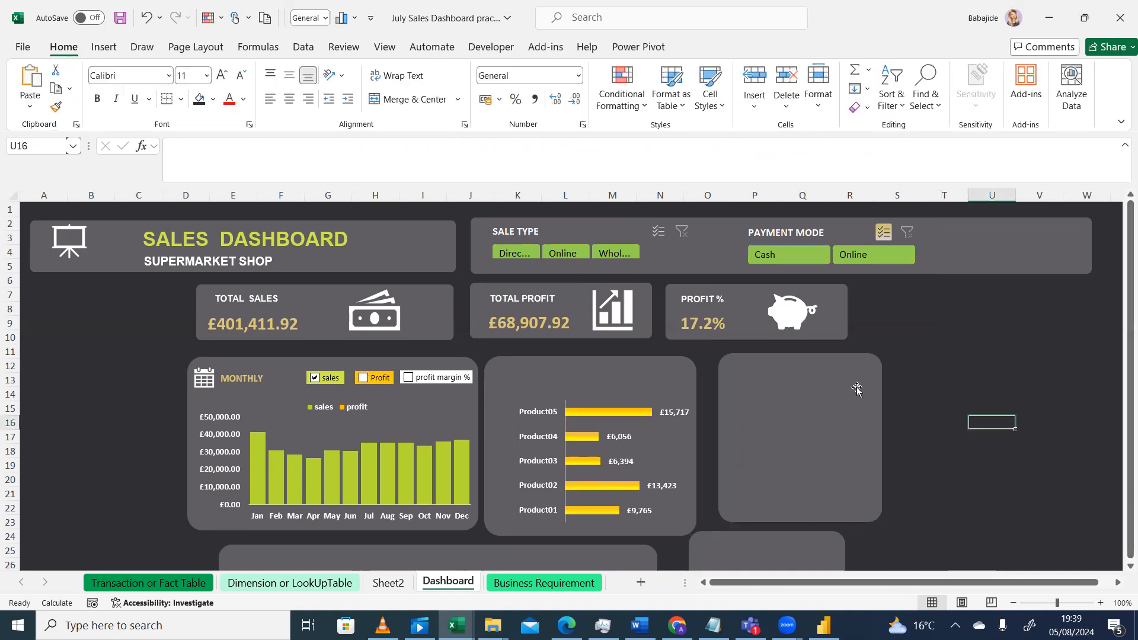
click(1009, 485)
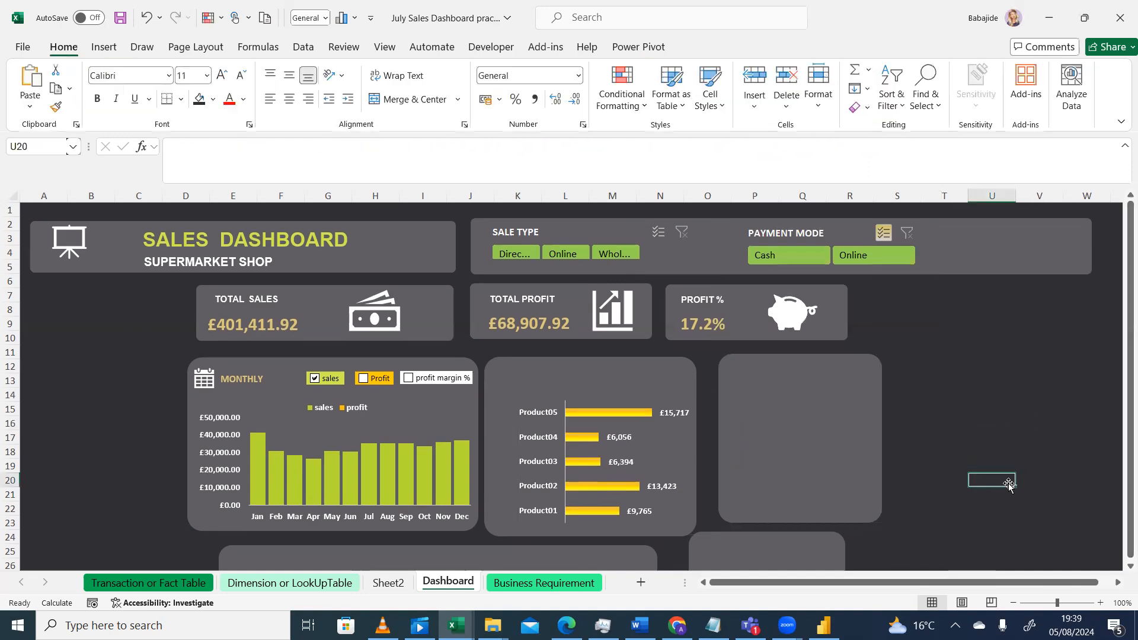
Step: Show the profit series and the profit margin % labels on the monthly chart alongside sales
click(363, 379)
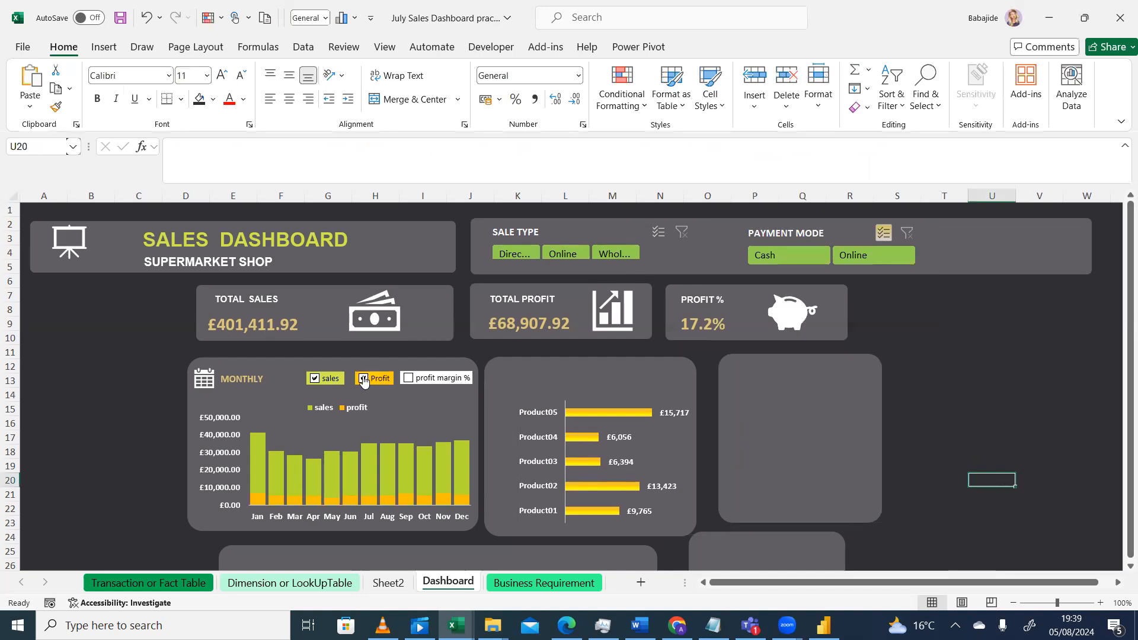
click(408, 379)
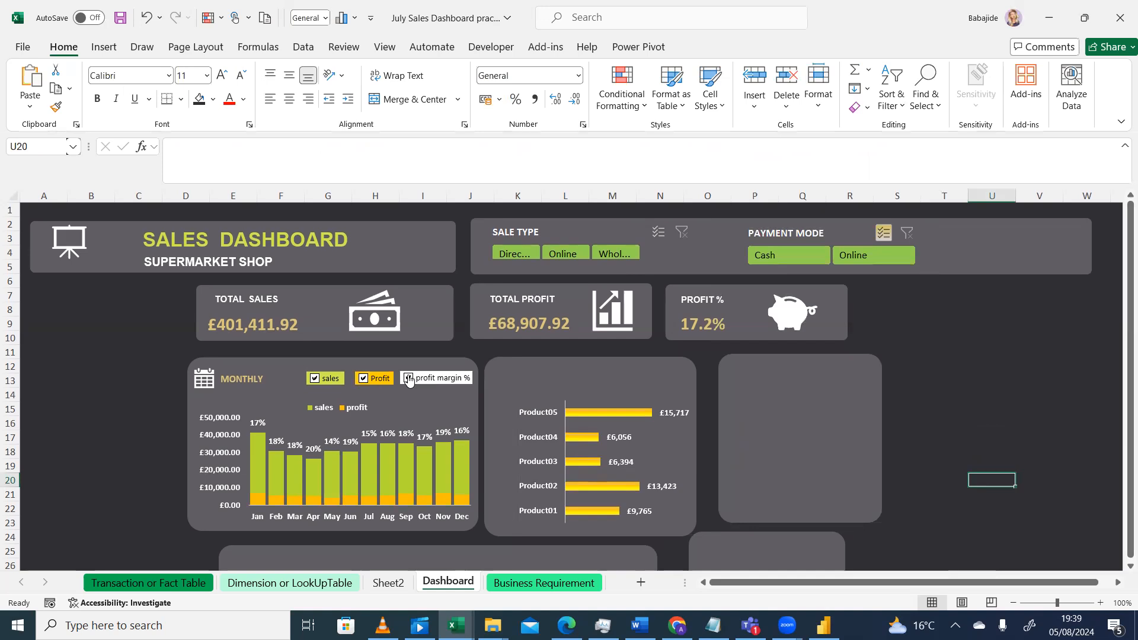